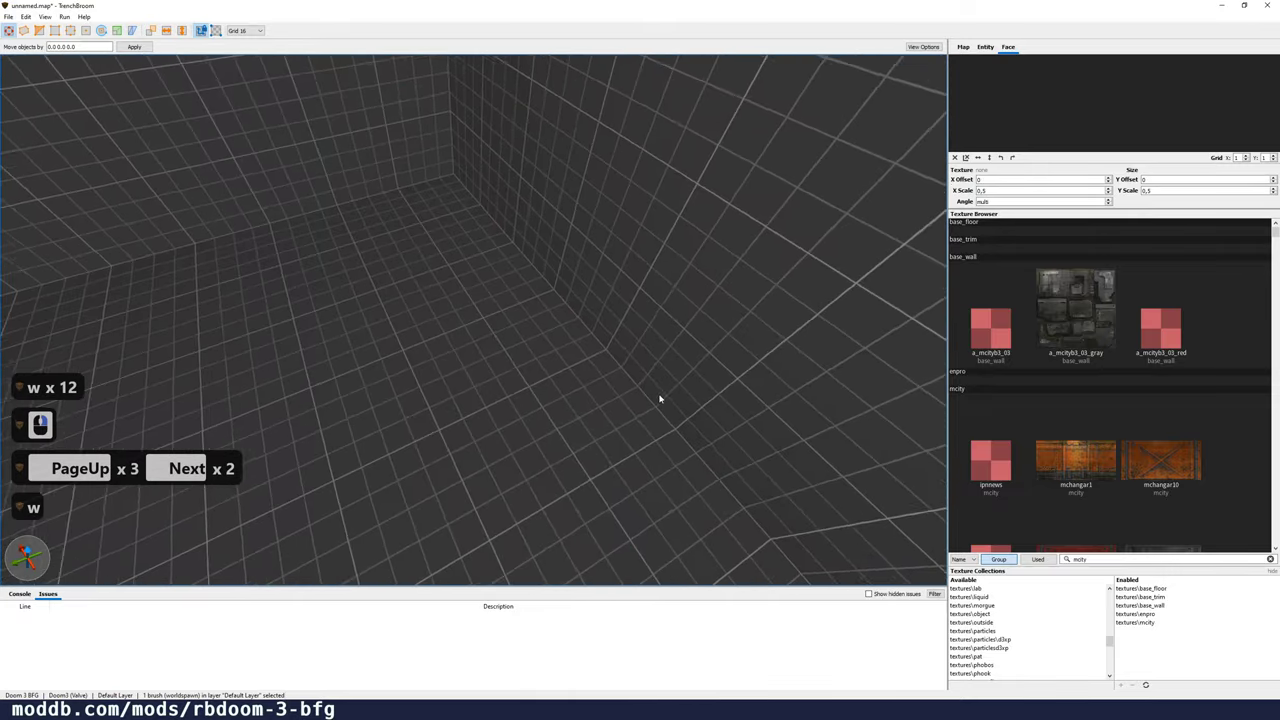
Step: Deselect the room brush and face the open floor inside the room
key("d")
key("a")
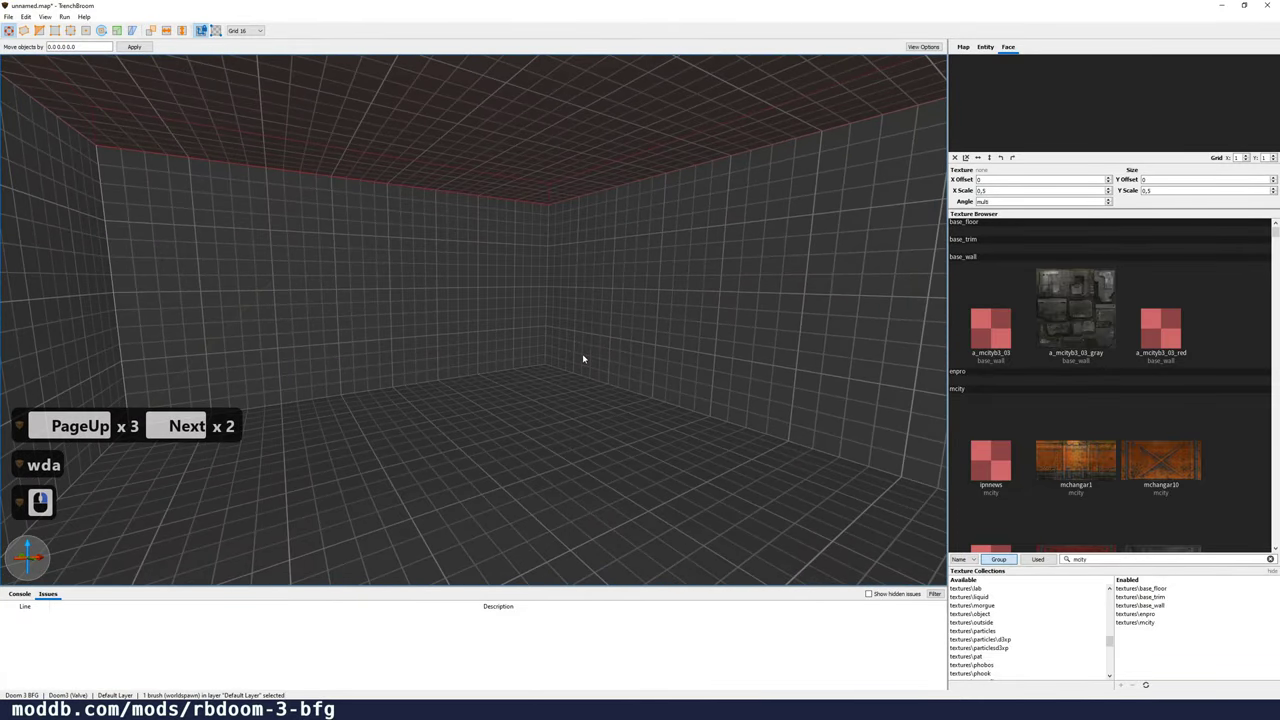
key("Escape")
key("Escape")
key("w")
mouse_move(584, 359)
right_mouse_down()
mouse_move(570, 341)
mouse_move(566, 351)
right_mouse_up()
key("d")
Step: Show the entity browser and filter its entities by "info"
left_click(985, 47)
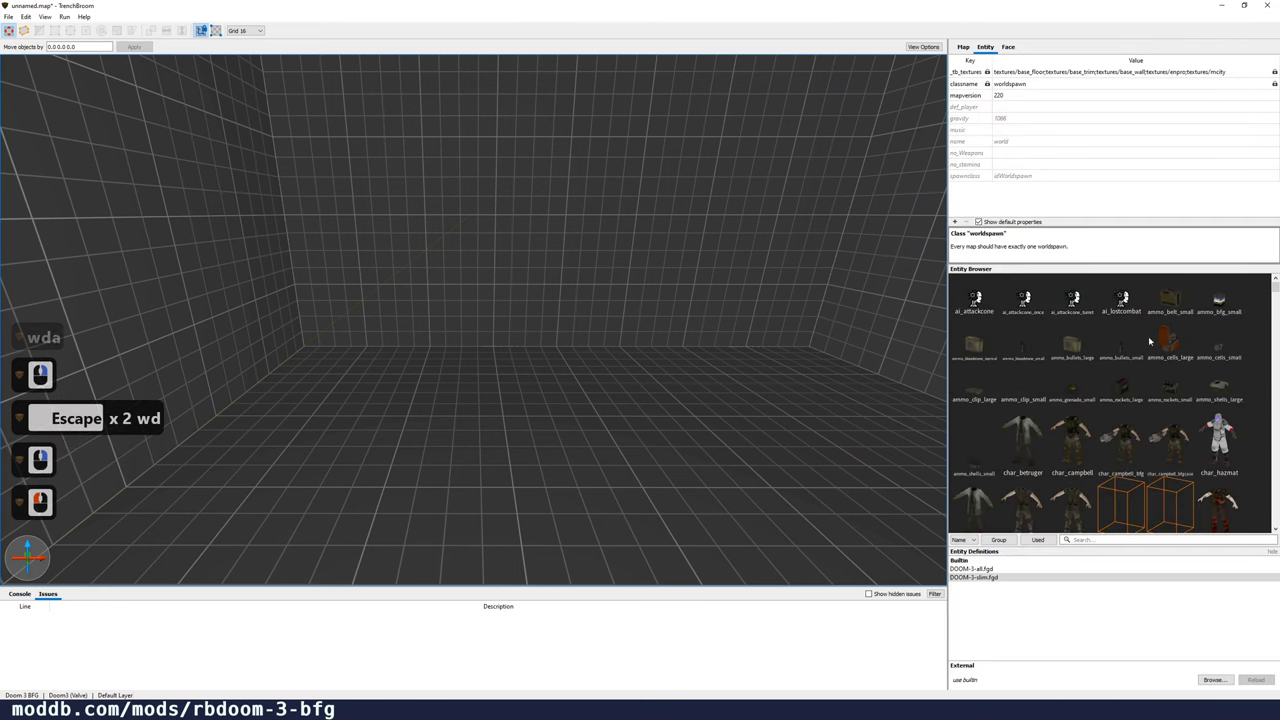
scroll(1075, 387, "down", 13)
scroll(1075, 387, "down", 20)
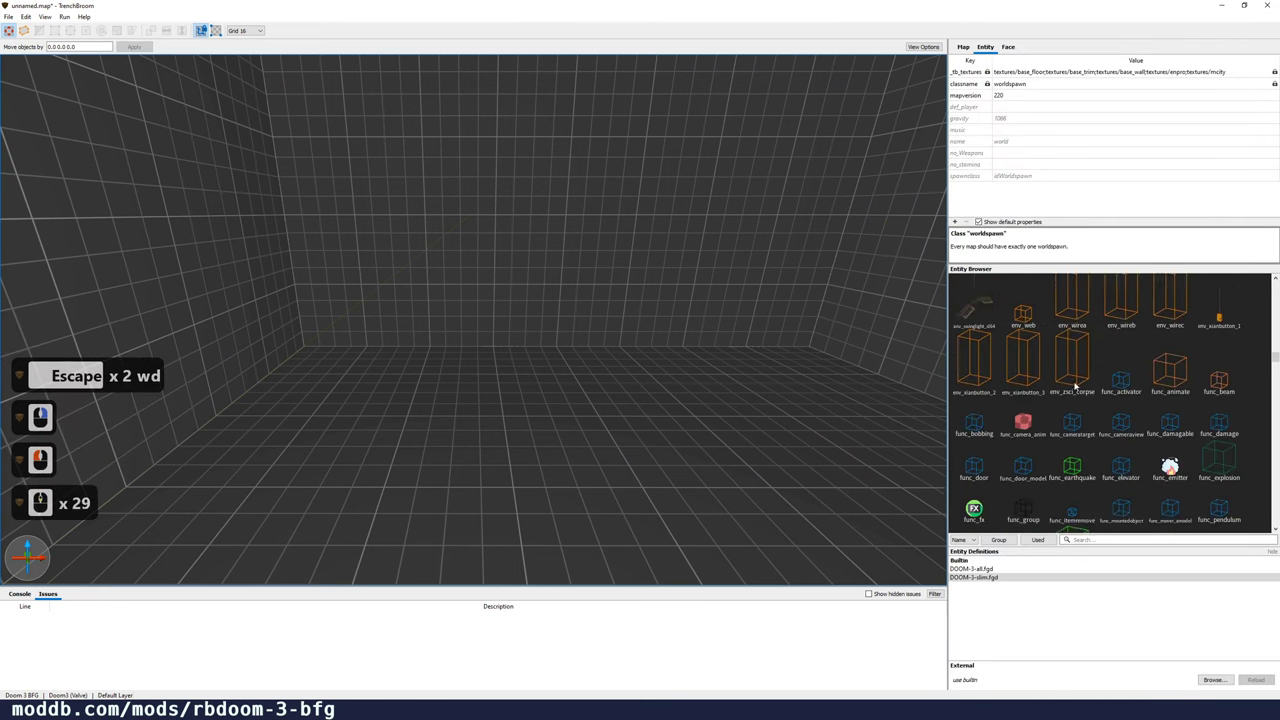
left_click(1104, 540)
type("info")
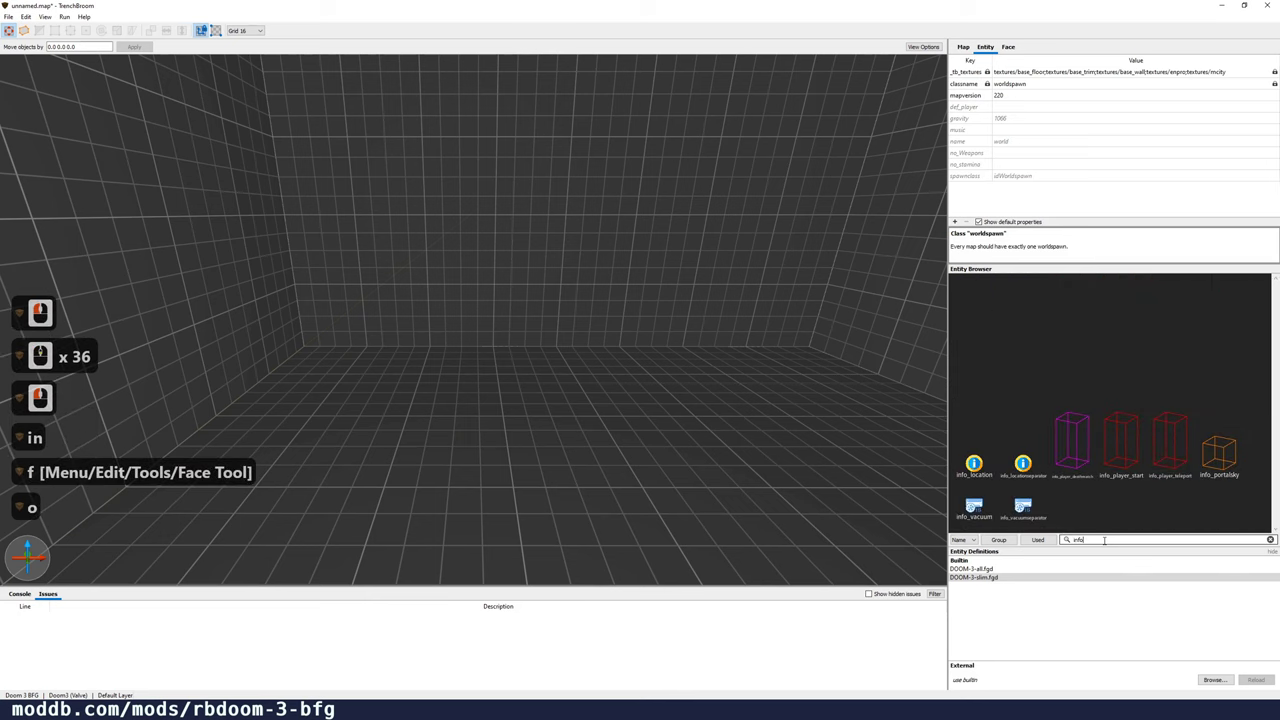
Step: Place an info_player_start entity on the room's floor and move it to origin 80 256 0
left_click_drag(1125, 450, 308, 481)
key("d")
mouse_move(457, 469)
right_mouse_down()
mouse_move(468, 472)
mouse_move(437, 471)
right_mouse_up()
key("s")
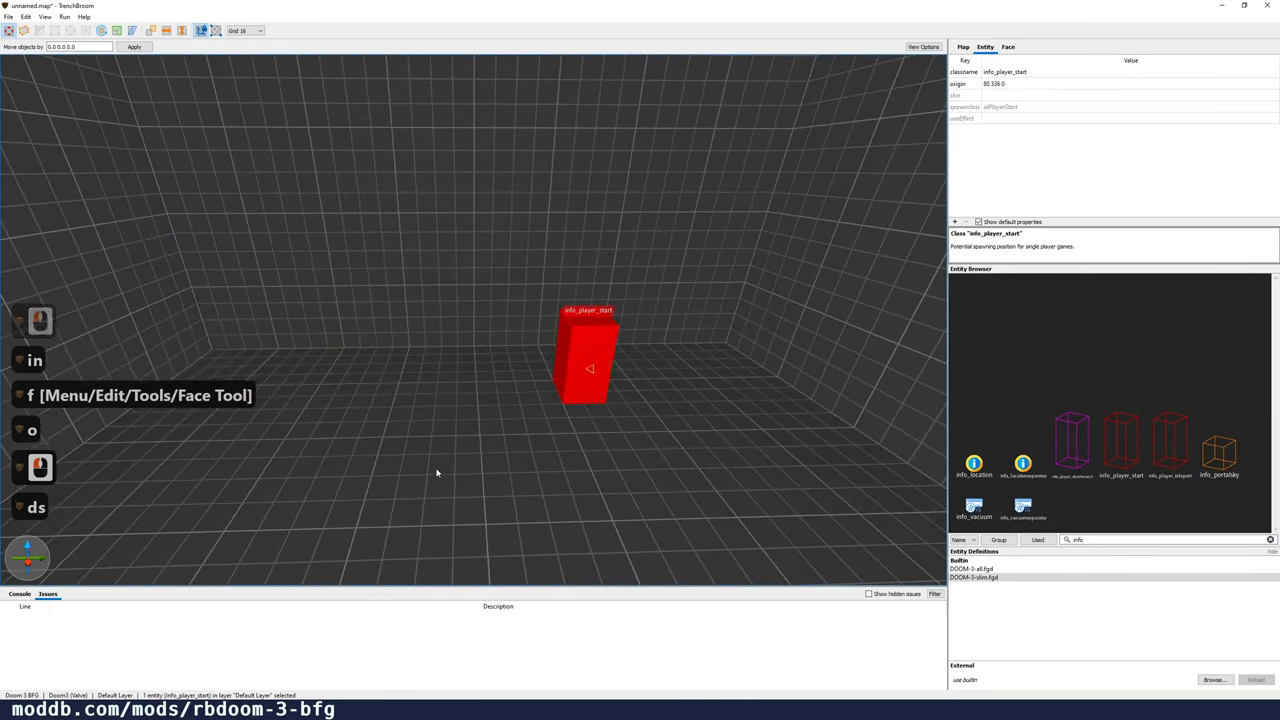
left_click_drag(576, 367, 470, 366)
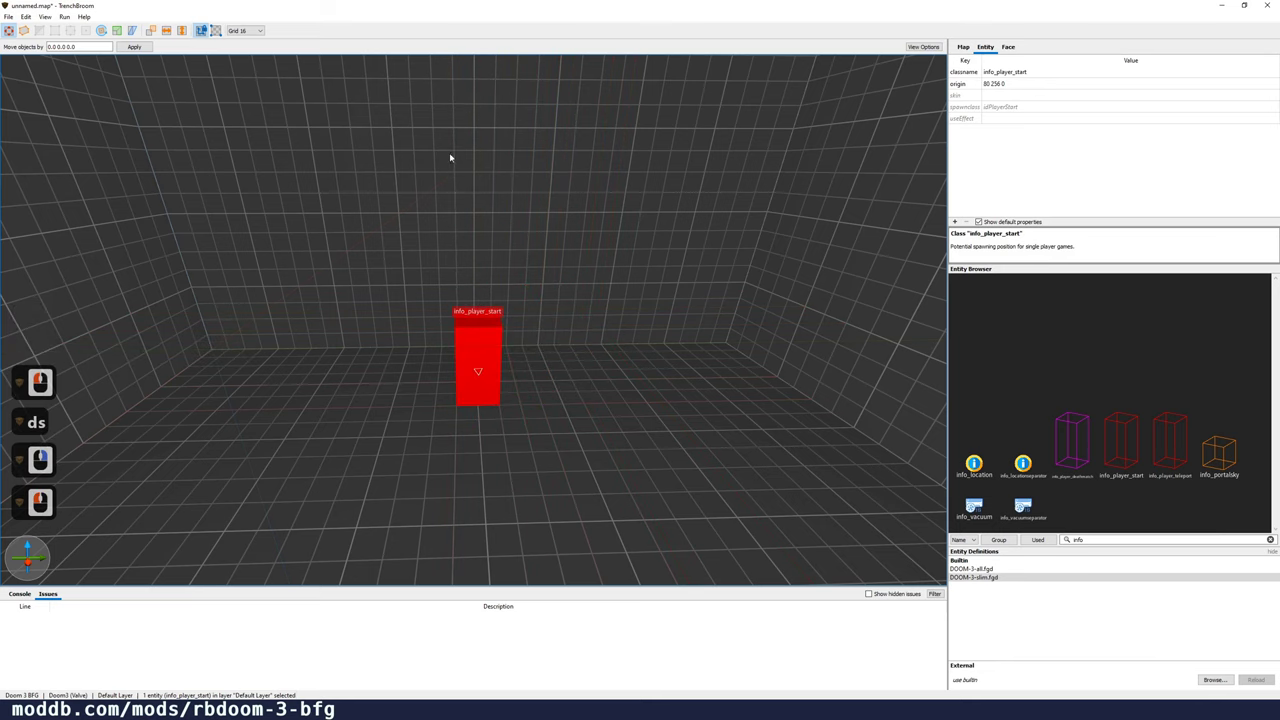
Step: Examine the player start's placement and facing direction inside the room from another angle
key("a")
key("a")
key("a")
key("a")
key("a")
key("a")
key("a")
right_click_drag(606, 351, 648, 343)
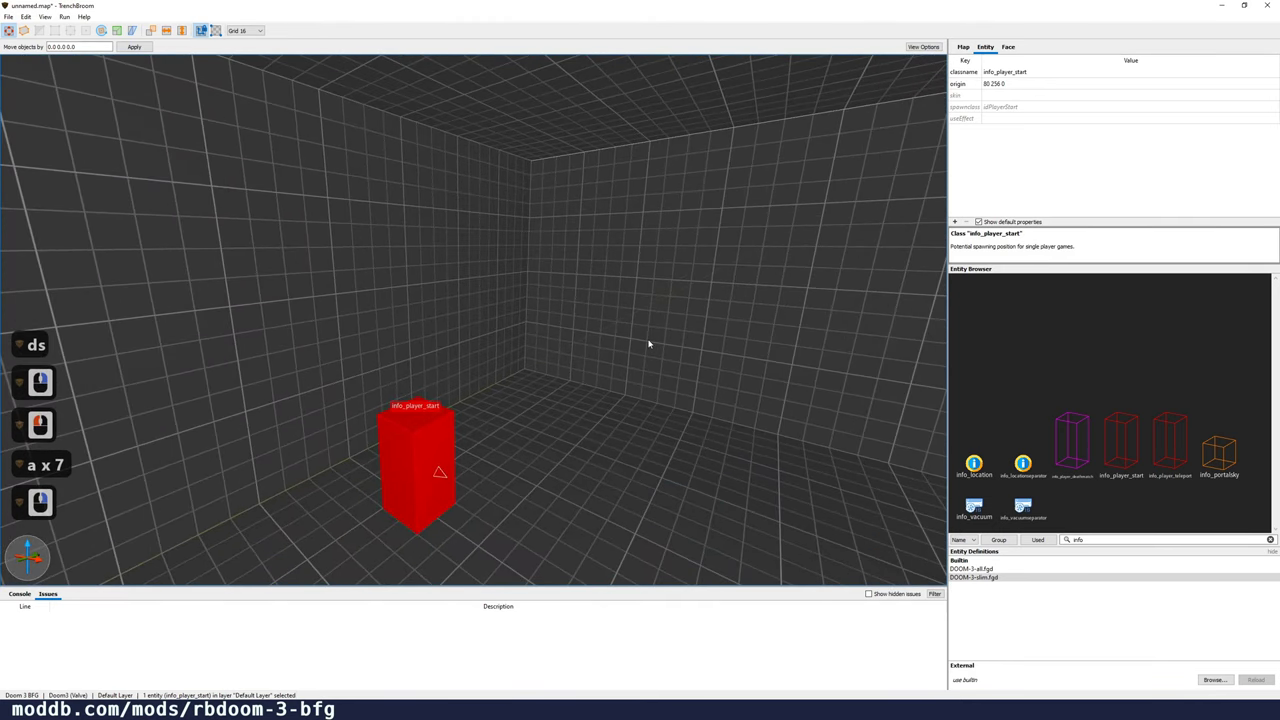
Step: Begin saving the map to a file and browse to the DoomDev\base\maps folder
left_click(8, 17)
left_click(86, 81)
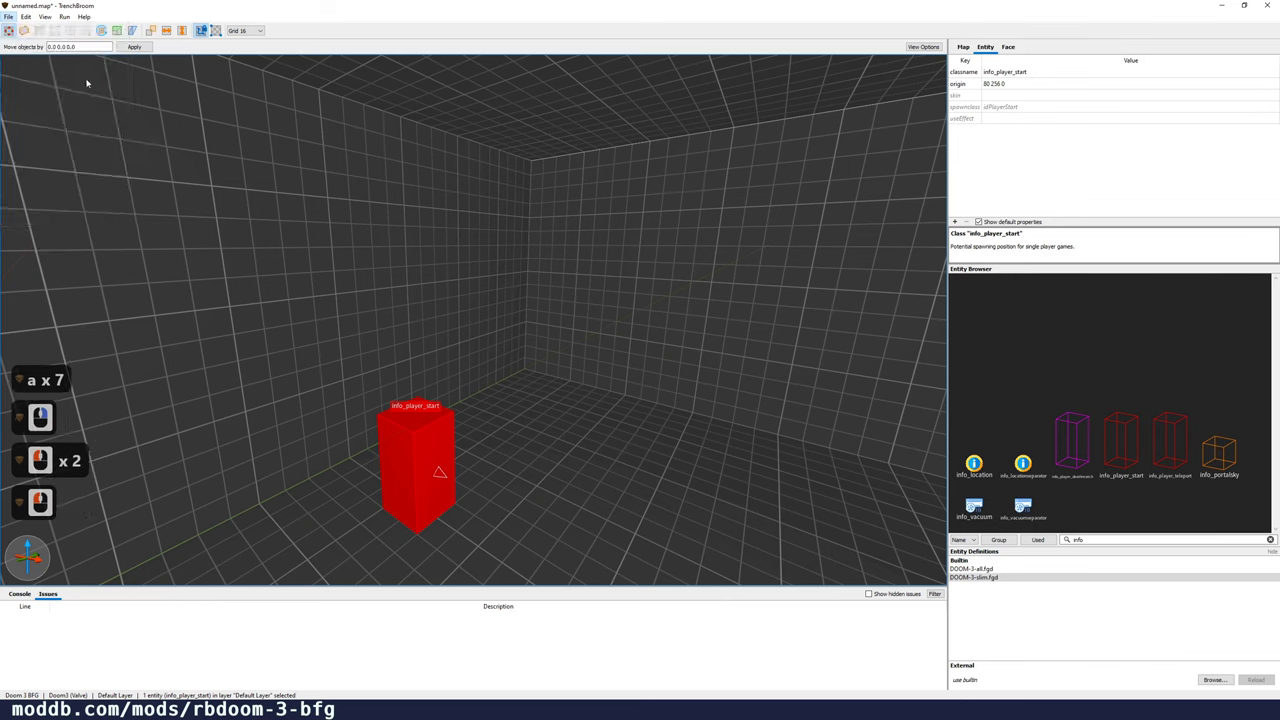
left_click(200, 36)
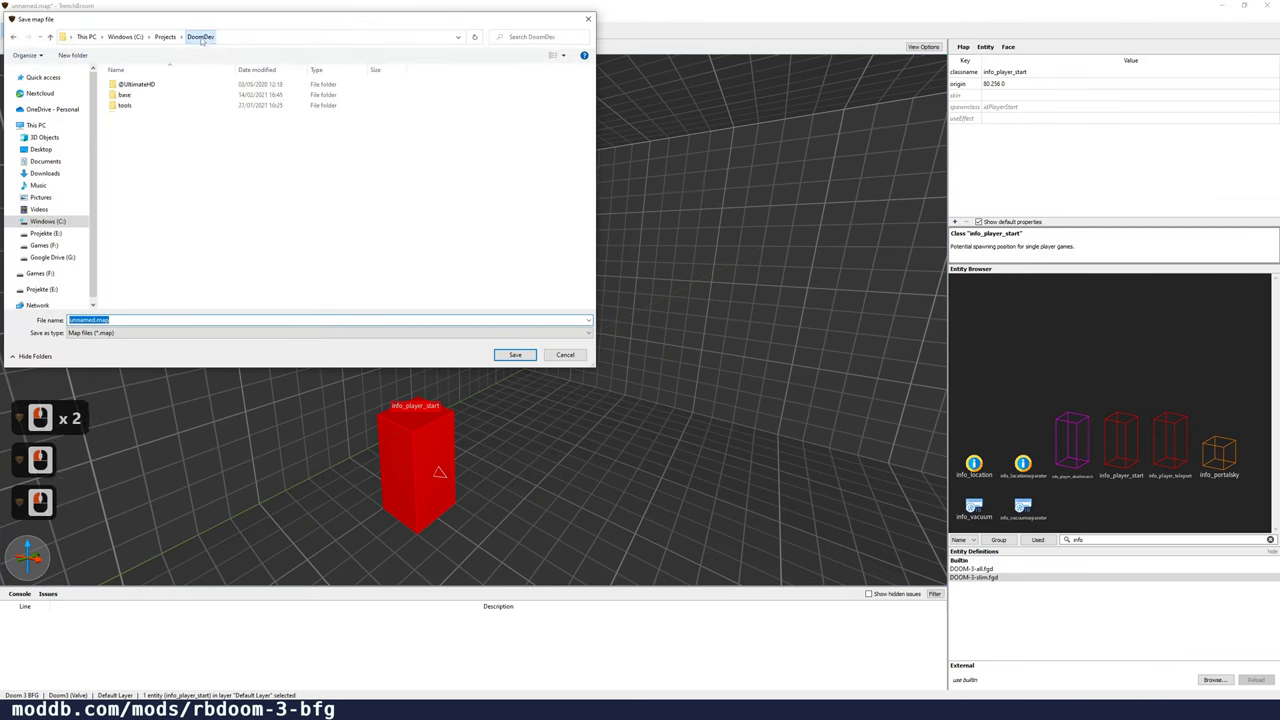
double_click(147, 96)
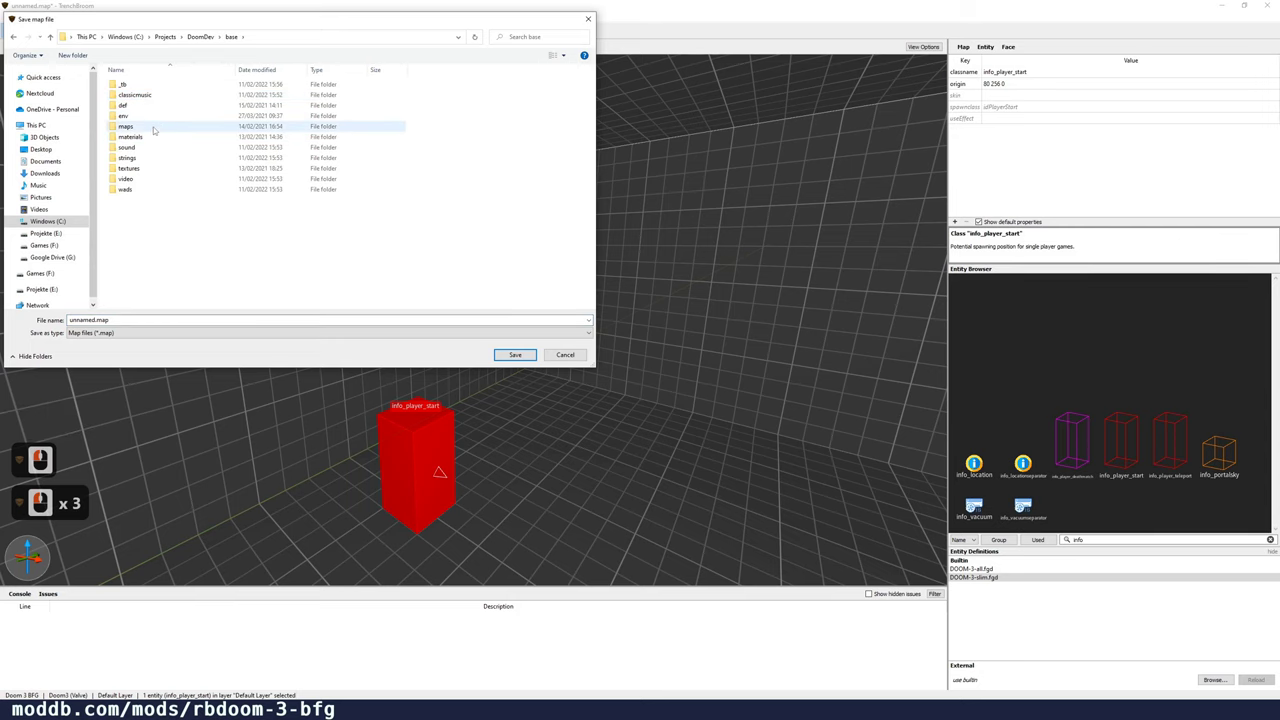
double_click(153, 143)
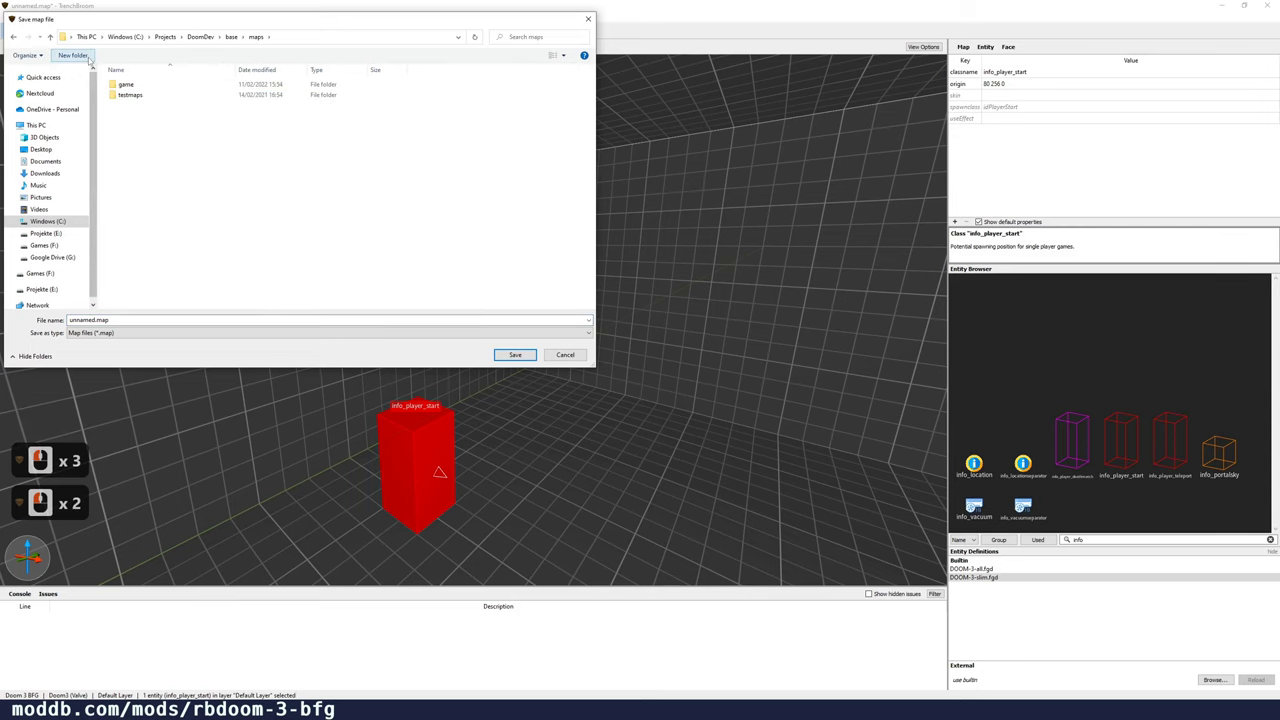
Step: Create a new folder named tutorials inside maps and open it
left_click_drag(151, 26, 449, 124)
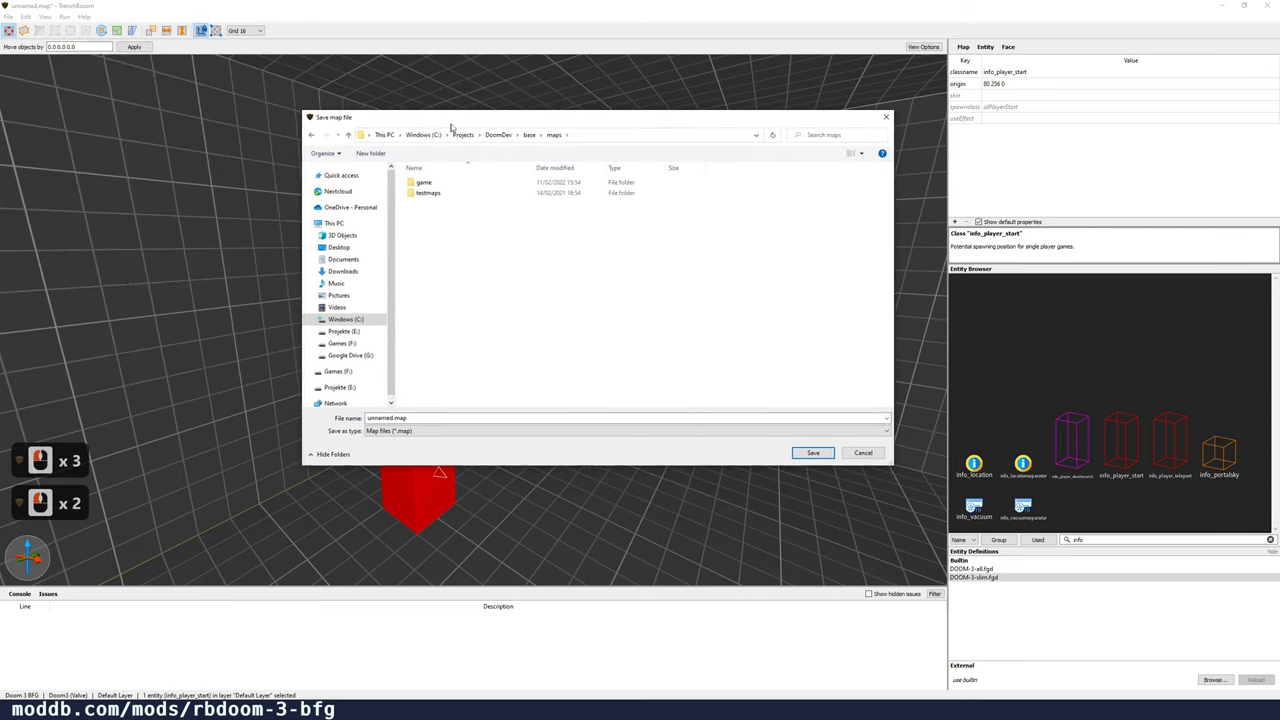
left_click(371, 153)
type("tutorials")
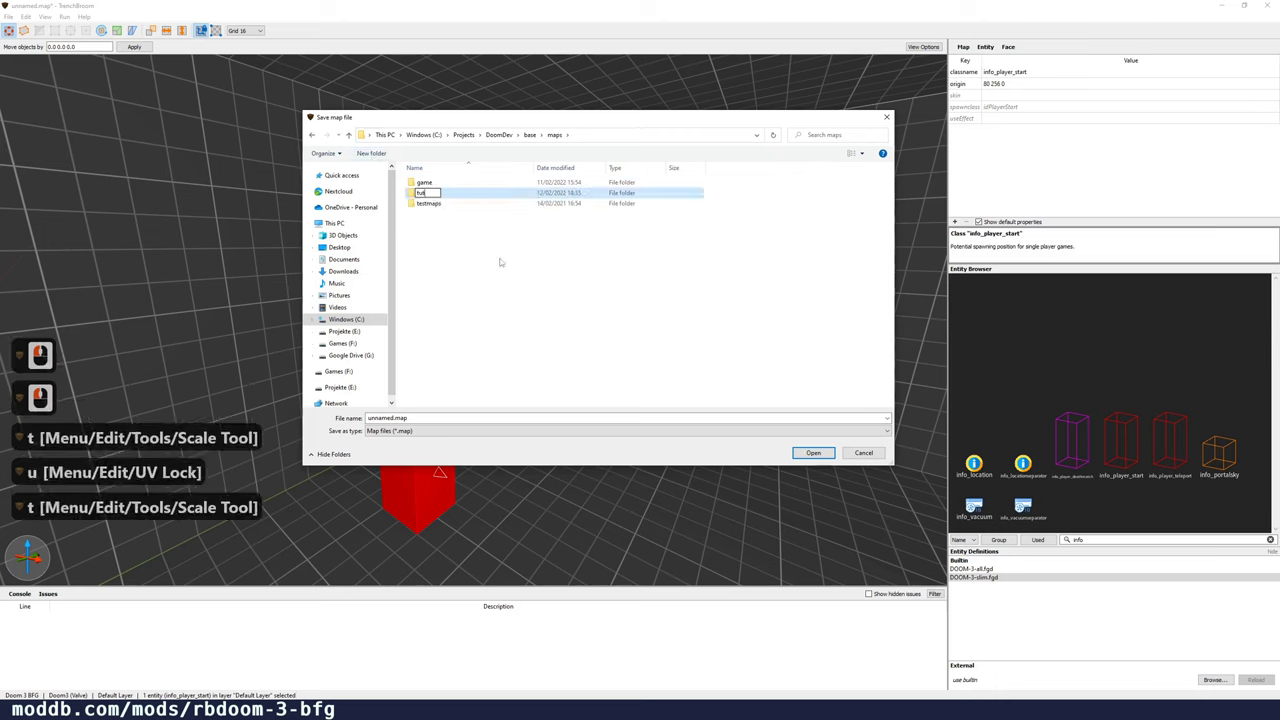
key("Return")
key("Return")
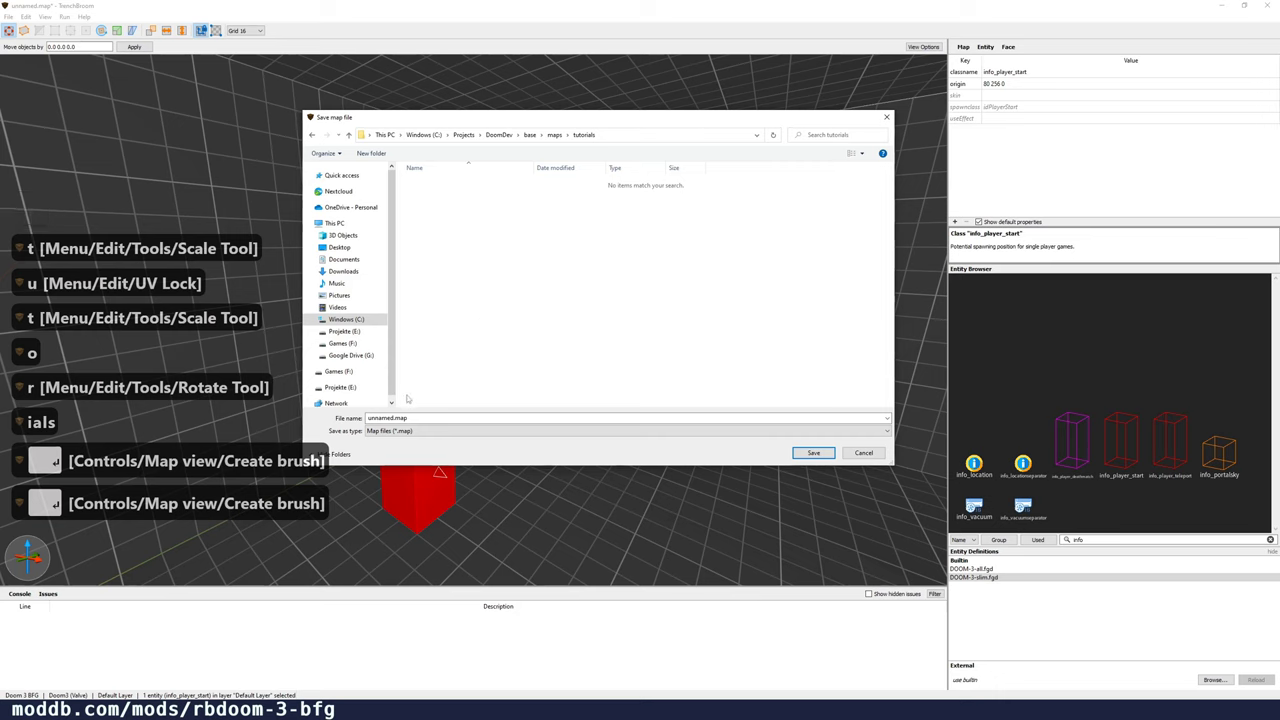
Step: Save the map as ep1.map in the tutorials folder
double_click(476, 417)
key("Home")
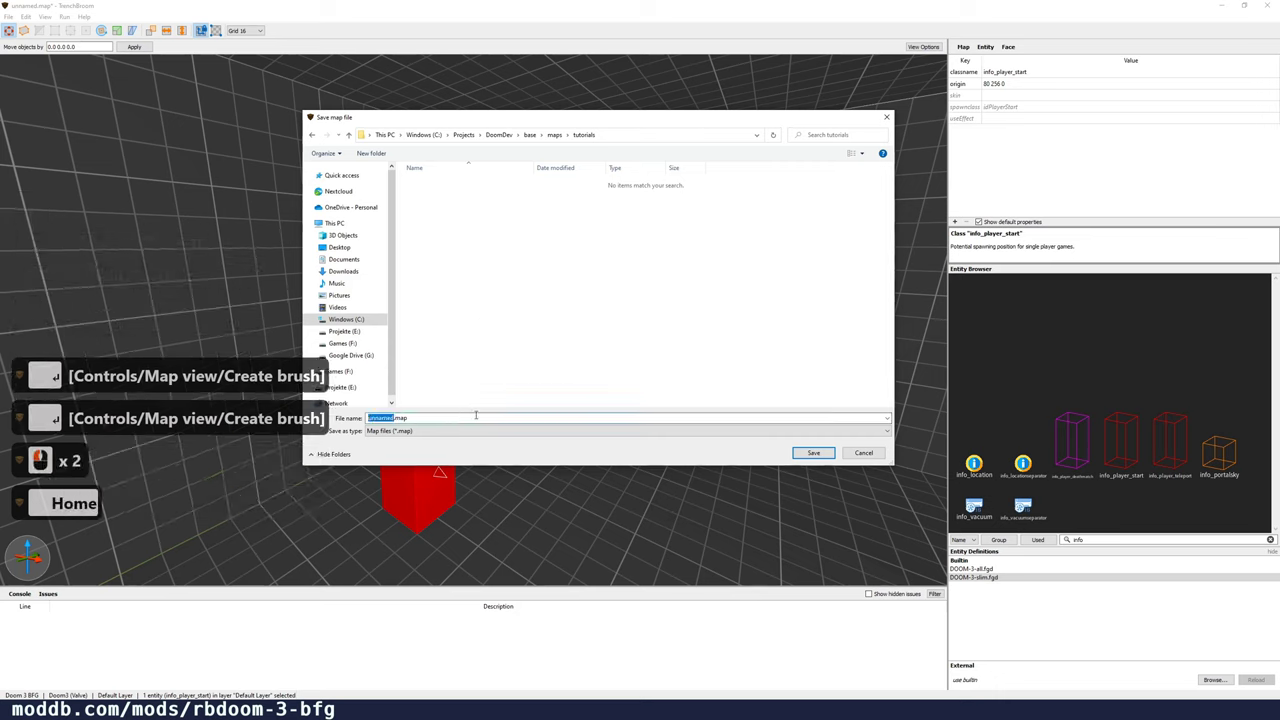
type("ep")
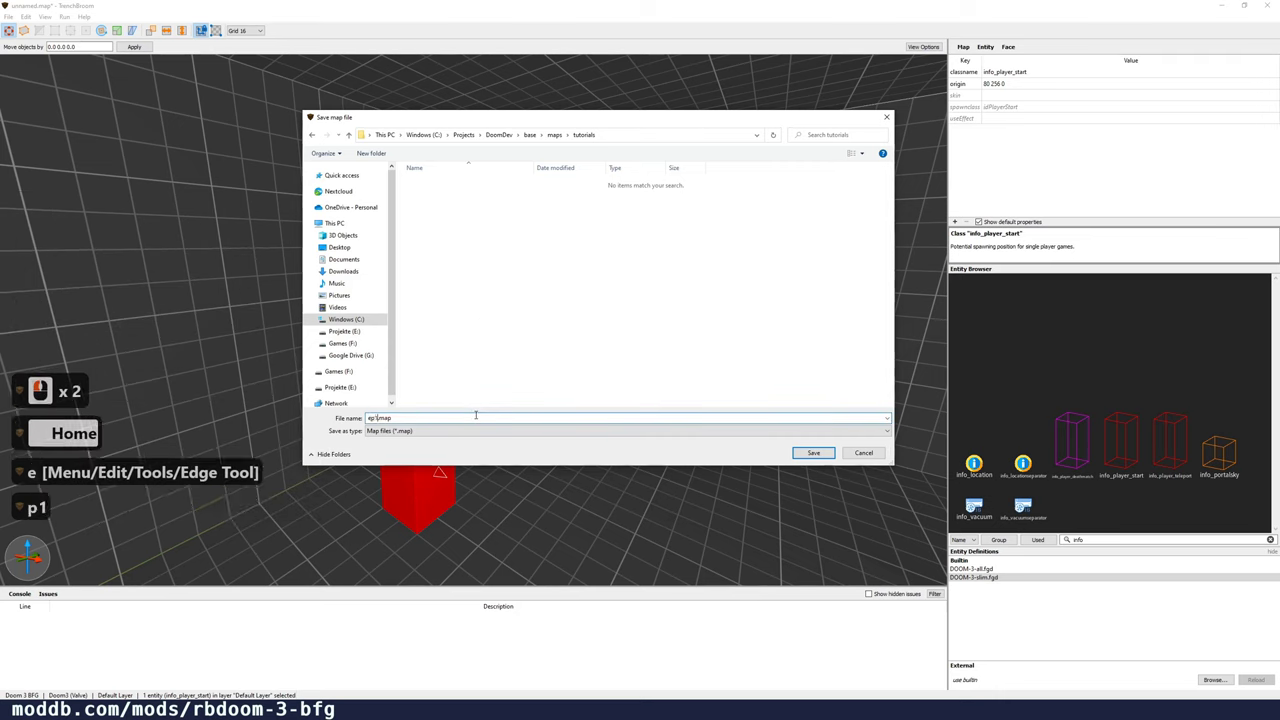
type("1")
key("End")
key("Return")
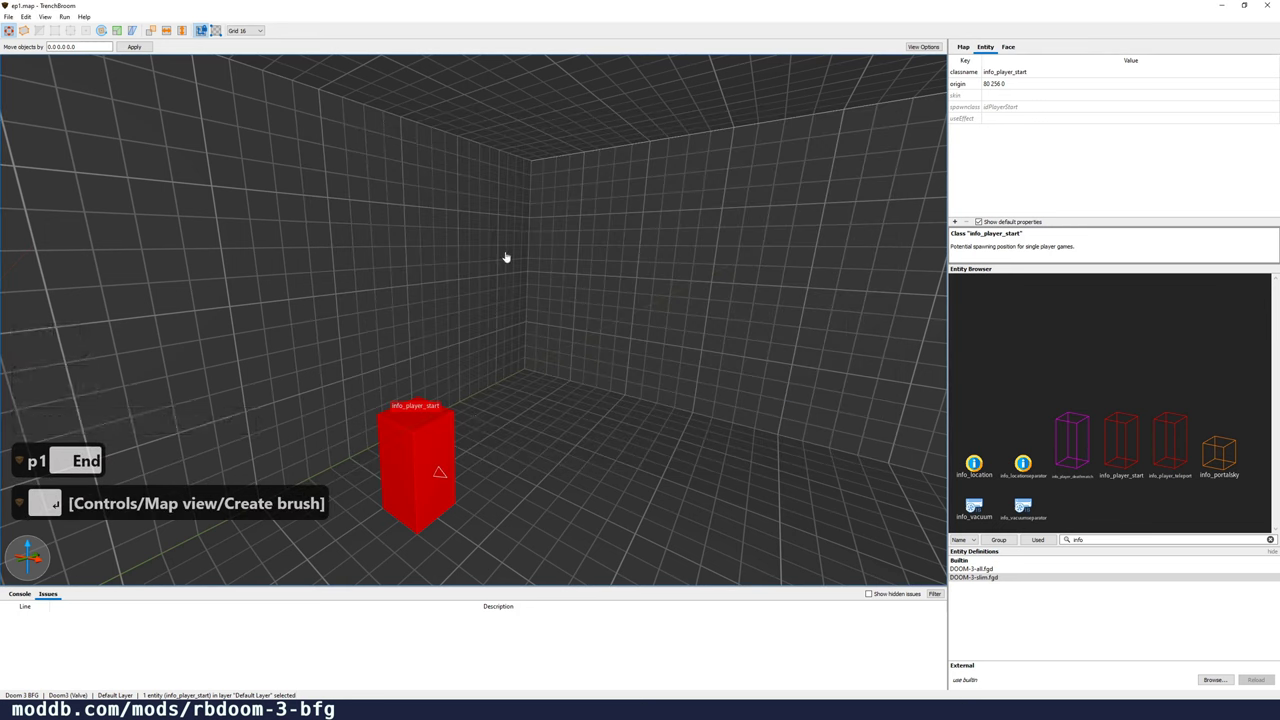
mouse_move(435, 438)
right_mouse_down()
mouse_move(534, 429)
mouse_move(550, 139)
right_mouse_up()
mouse_move(732, 401)
right_mouse_down()
mouse_move(577, 380)
mouse_move(383, 414)
mouse_move(392, 392)
right_mouse_up()
key("d")
key("d")
key("w")
key("s")
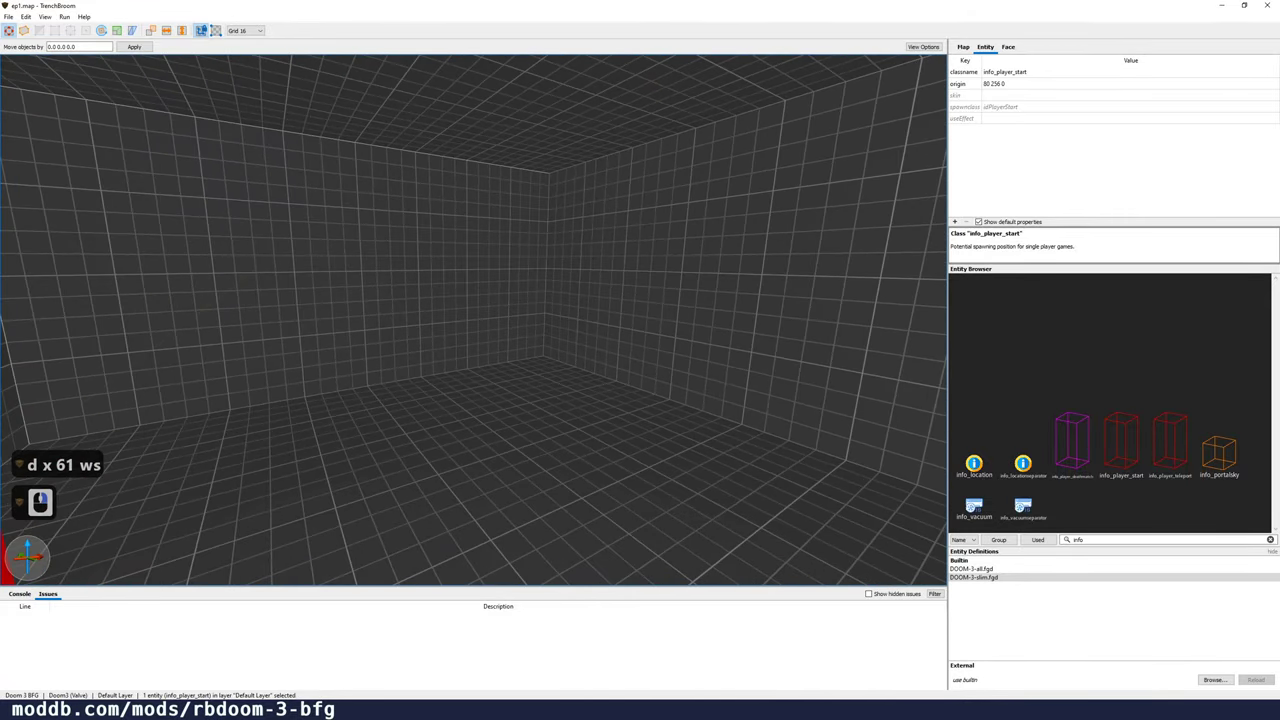
Step: Switch to DOOM 3: BFG Edition and compile the map with the console command dmap tutorials/ep1.map
left_click(258, 710)
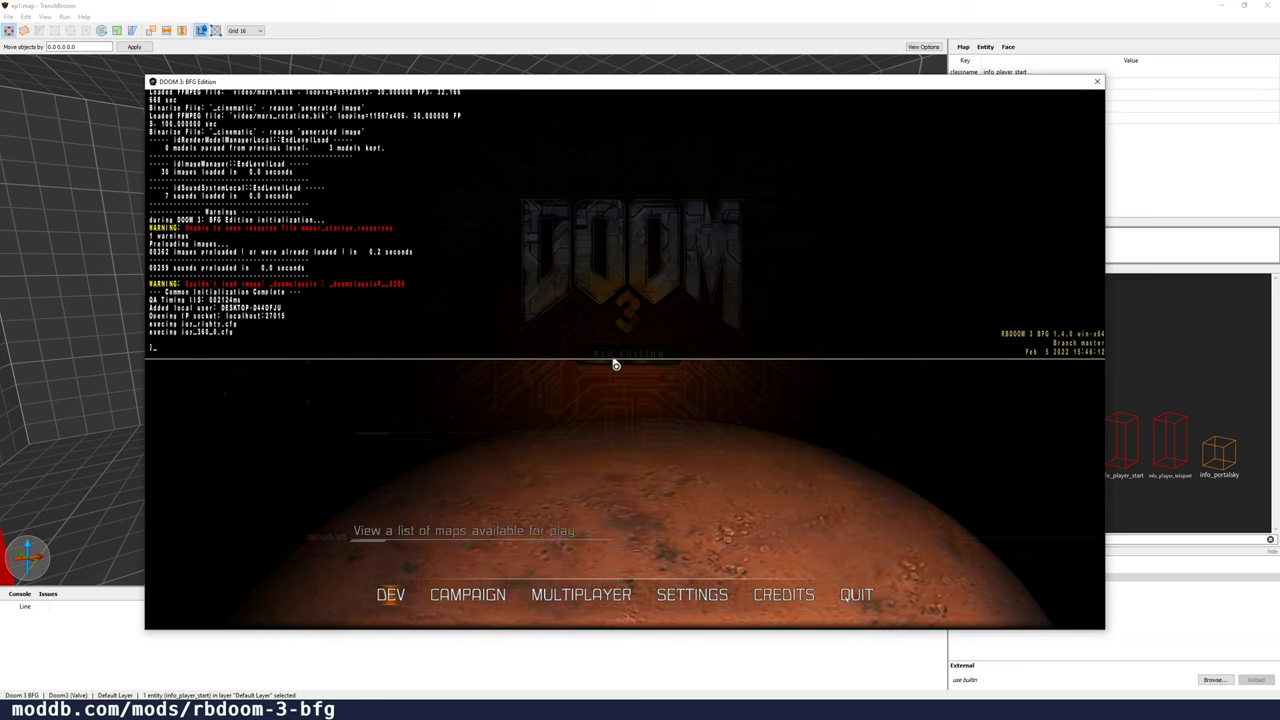
type("dm")
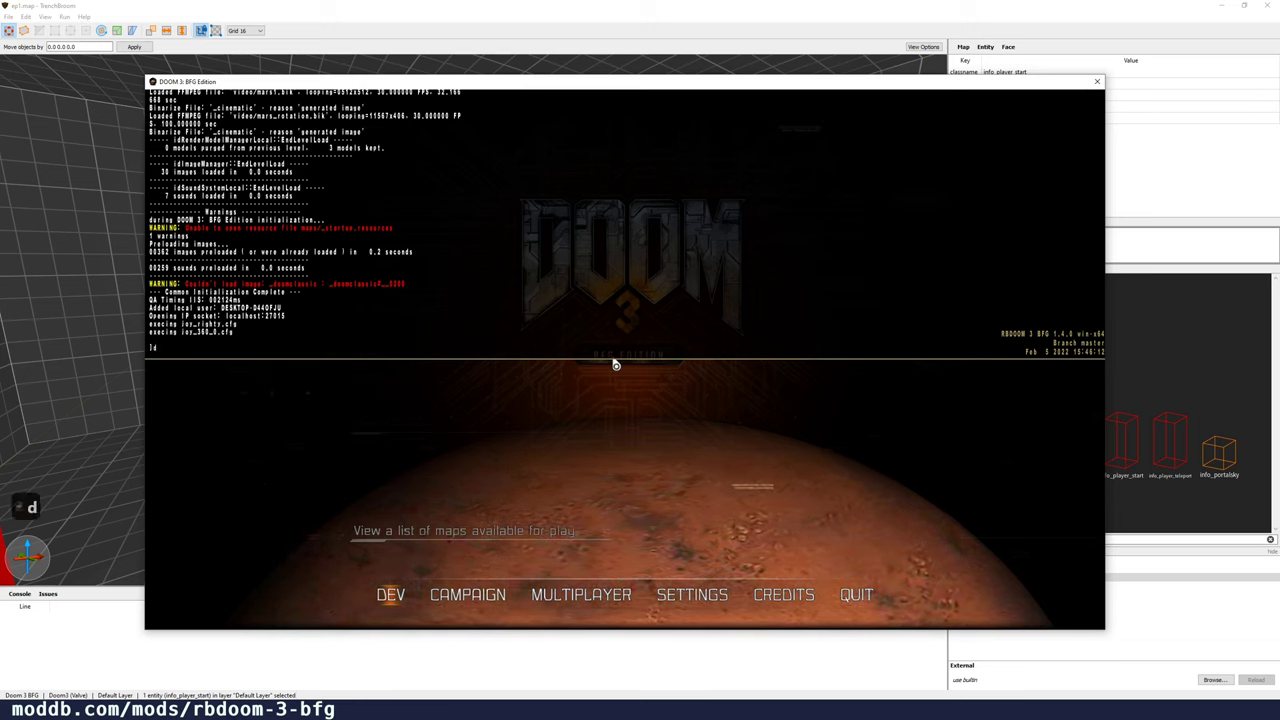
key("Tab")
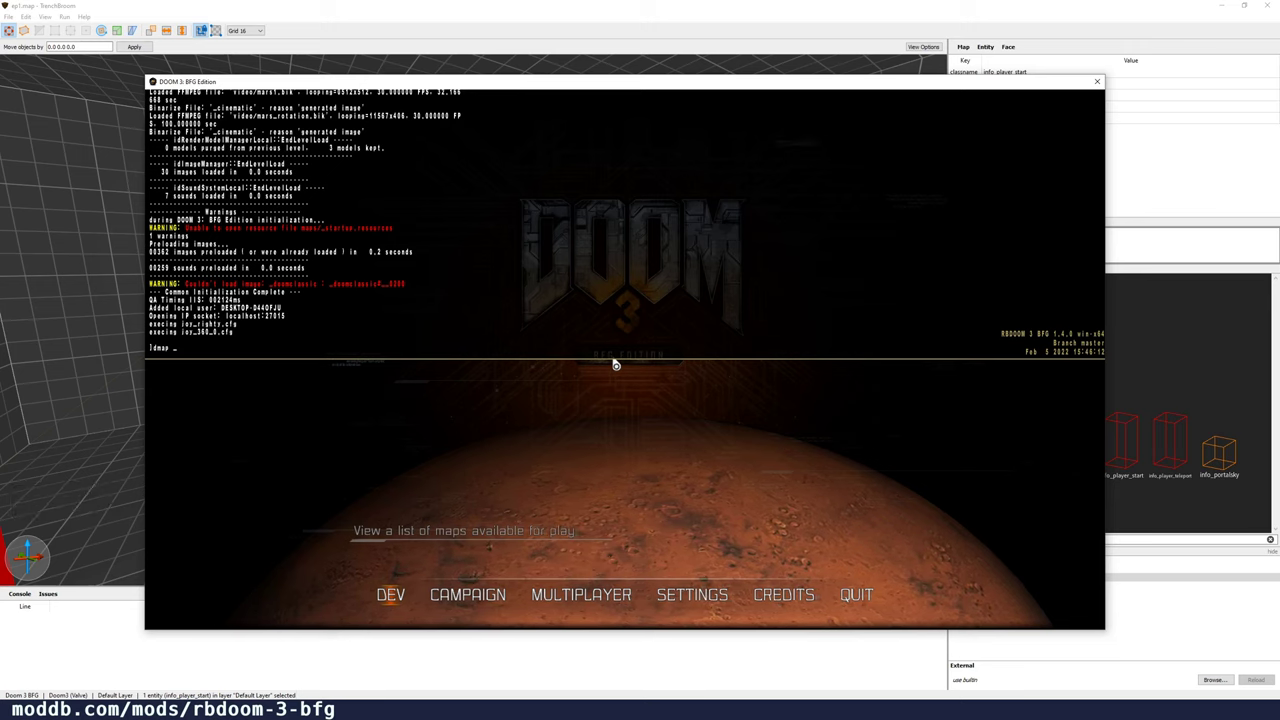
type("tu")
key("Tab")
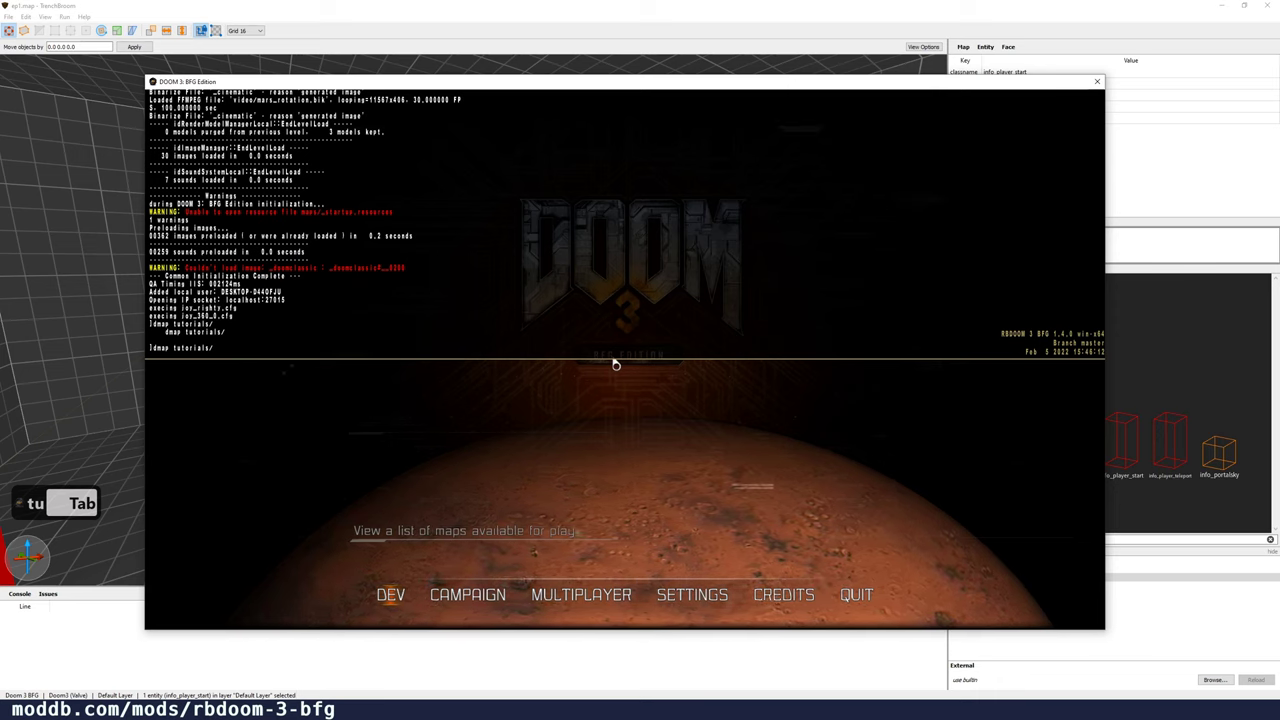
type("ep")
key("Tab")
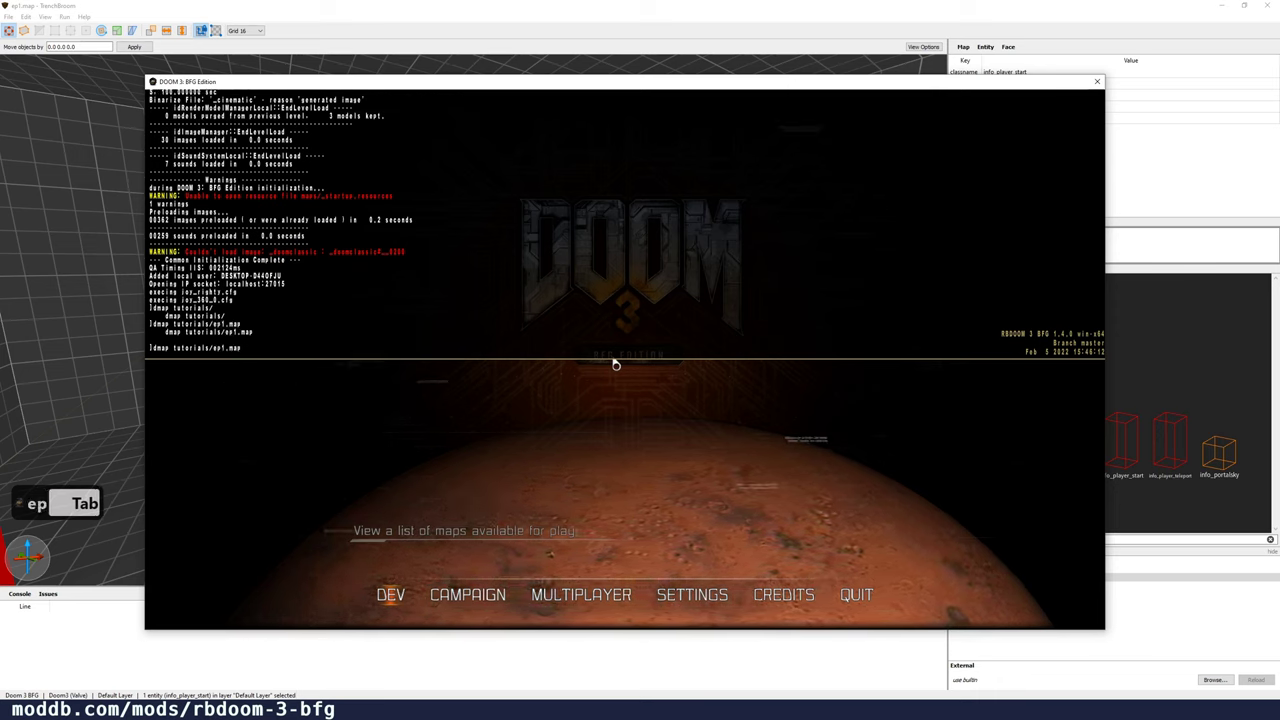
key("Return")
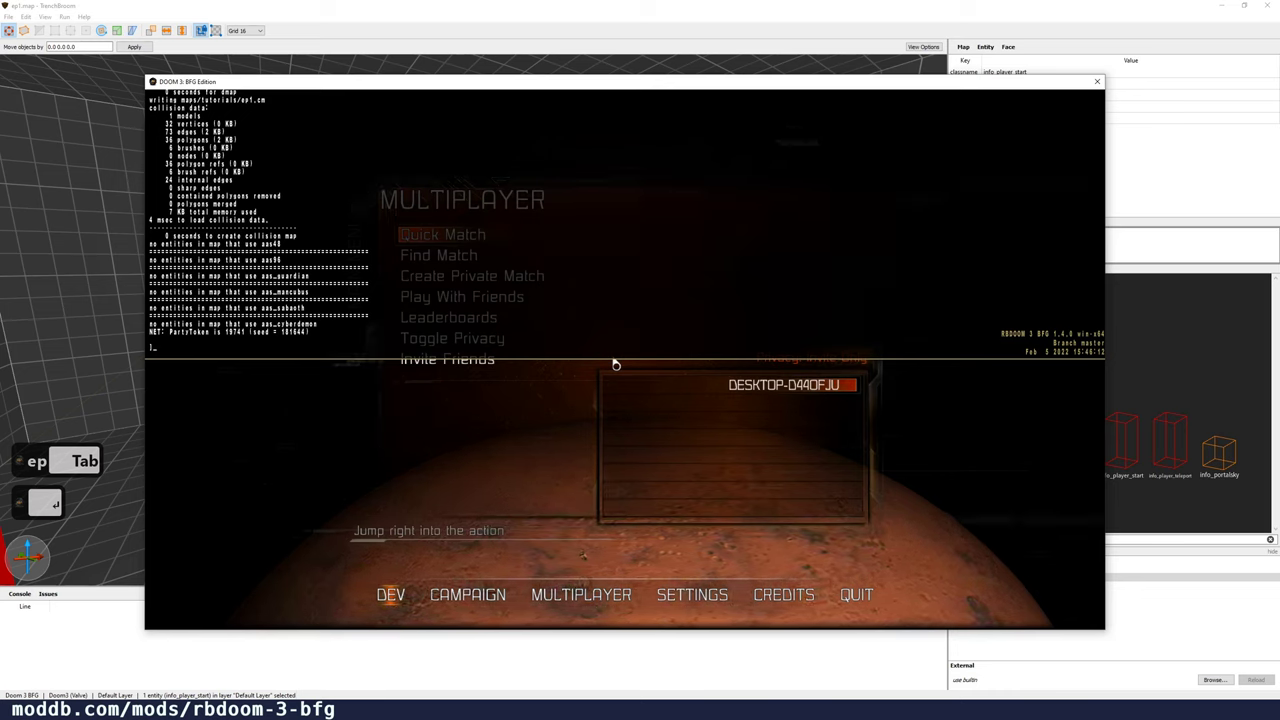
Step: Load the compiled map in developer mode with the console command devmap tutorials/ep1.map
key("Up")
key("Home")
key("Delete")
type("dev")
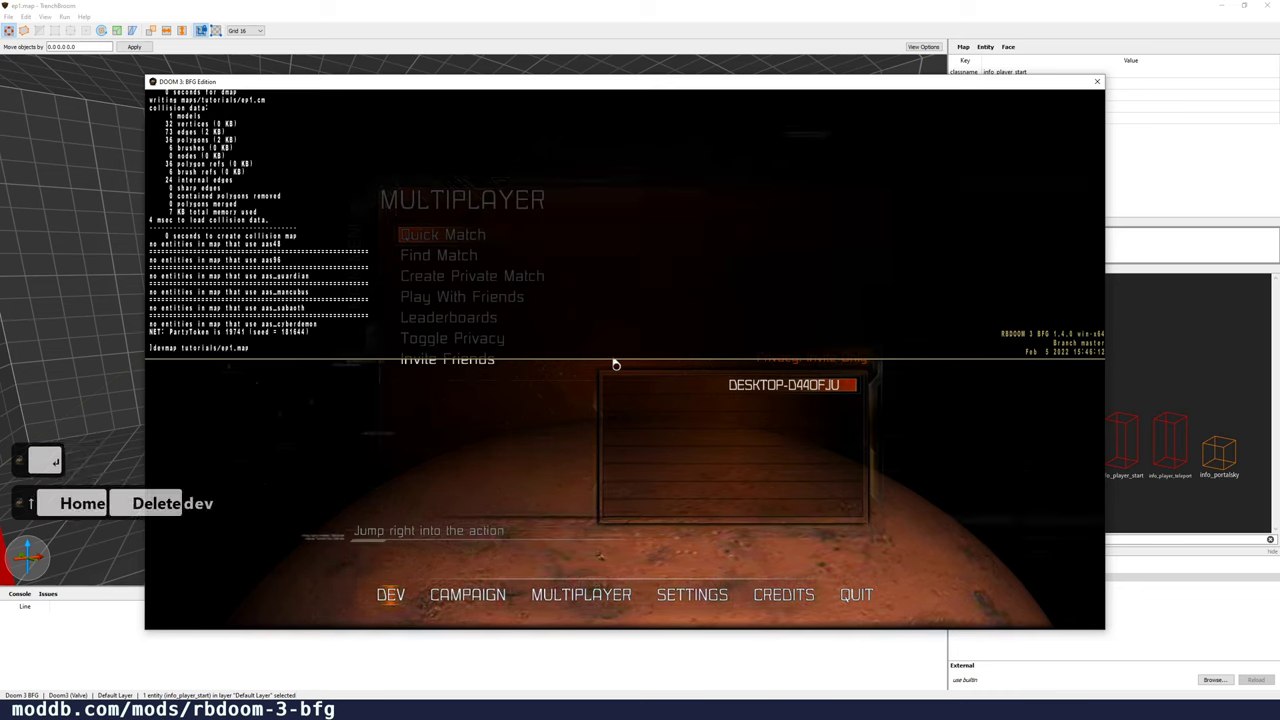
key("BackSpace")
key("BackSpace")
key("BackSpace")
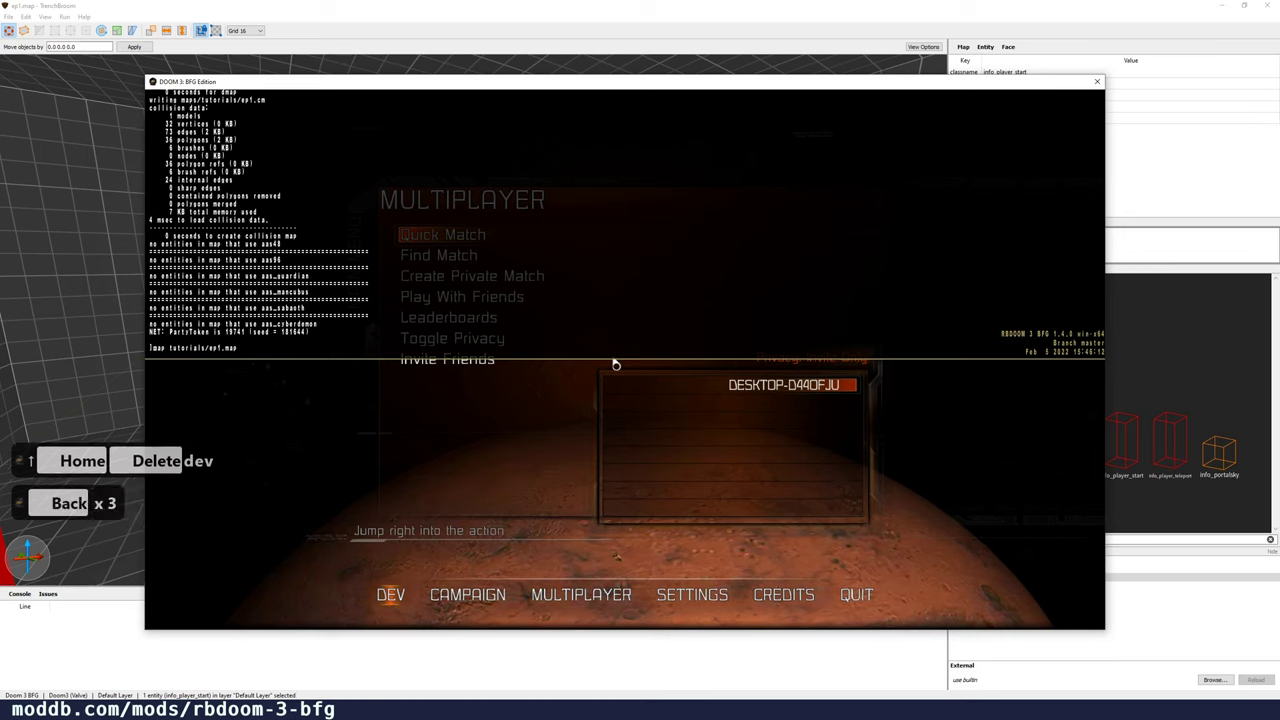
type("dev")
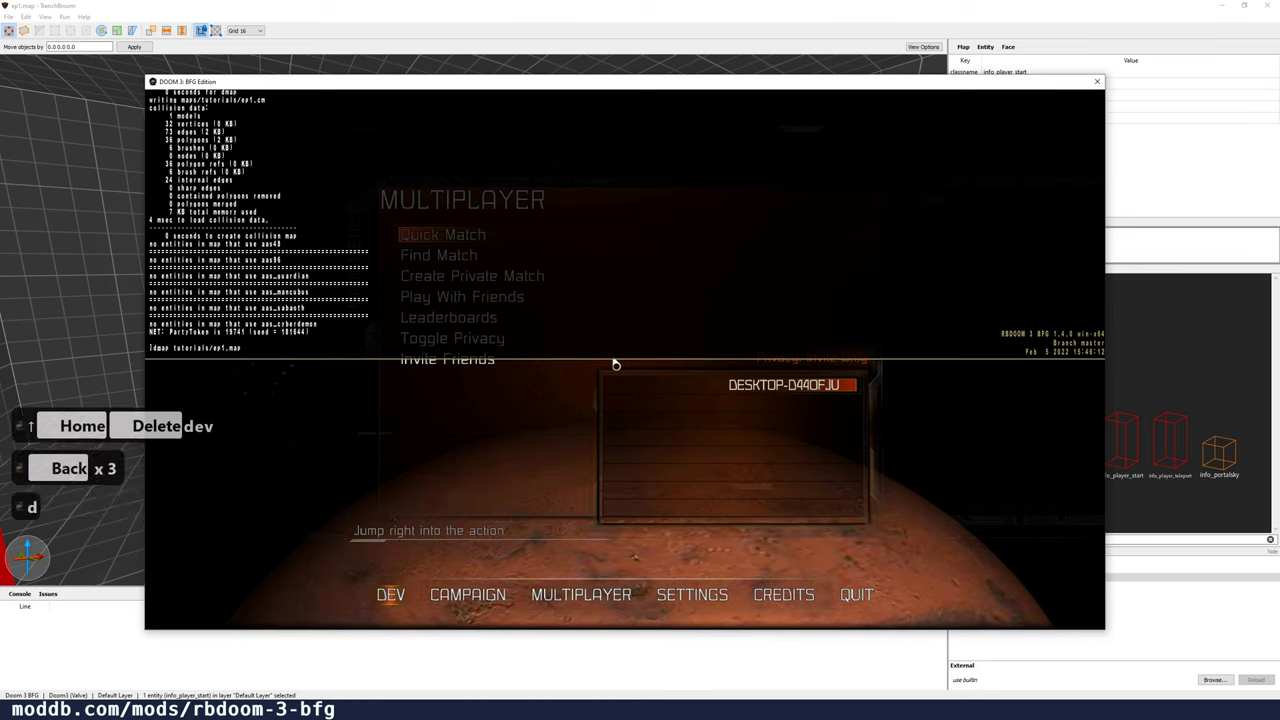
key("Return")
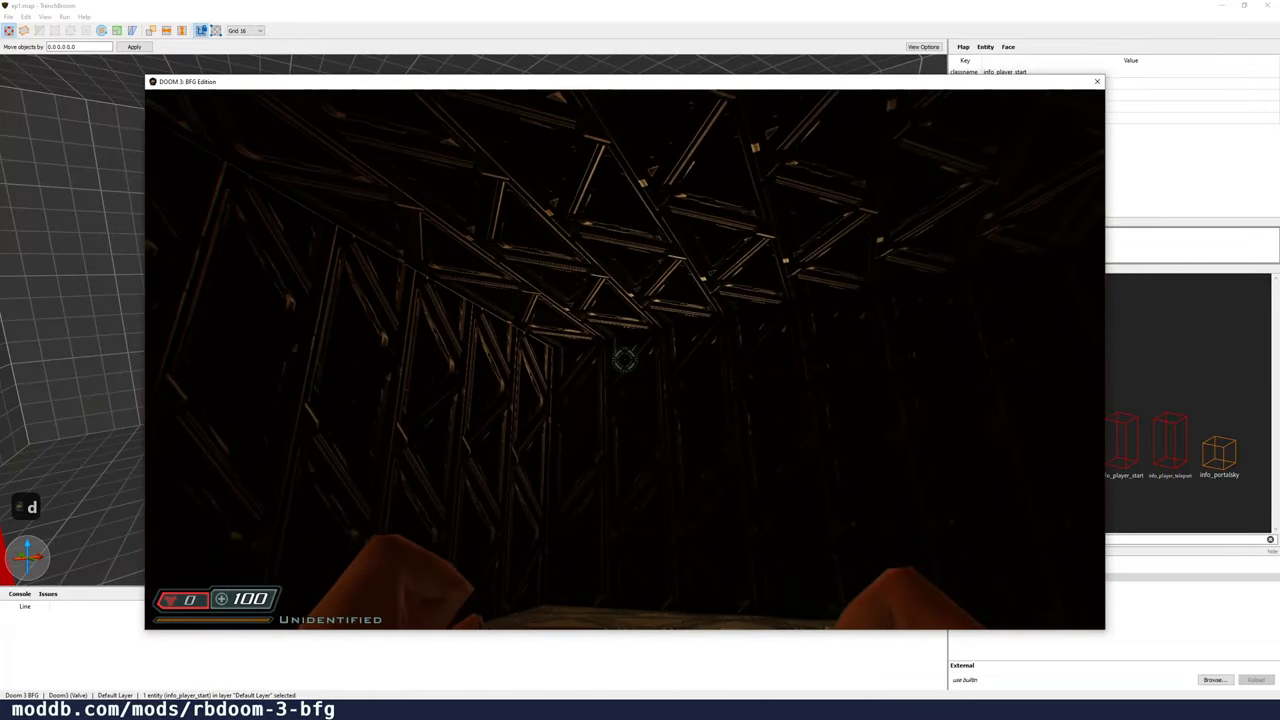
Step: Walk around the compiled room in the game and examine its floor, walls and ceiling
key("d")
key("d")
key("d")
key("d")
key("d")
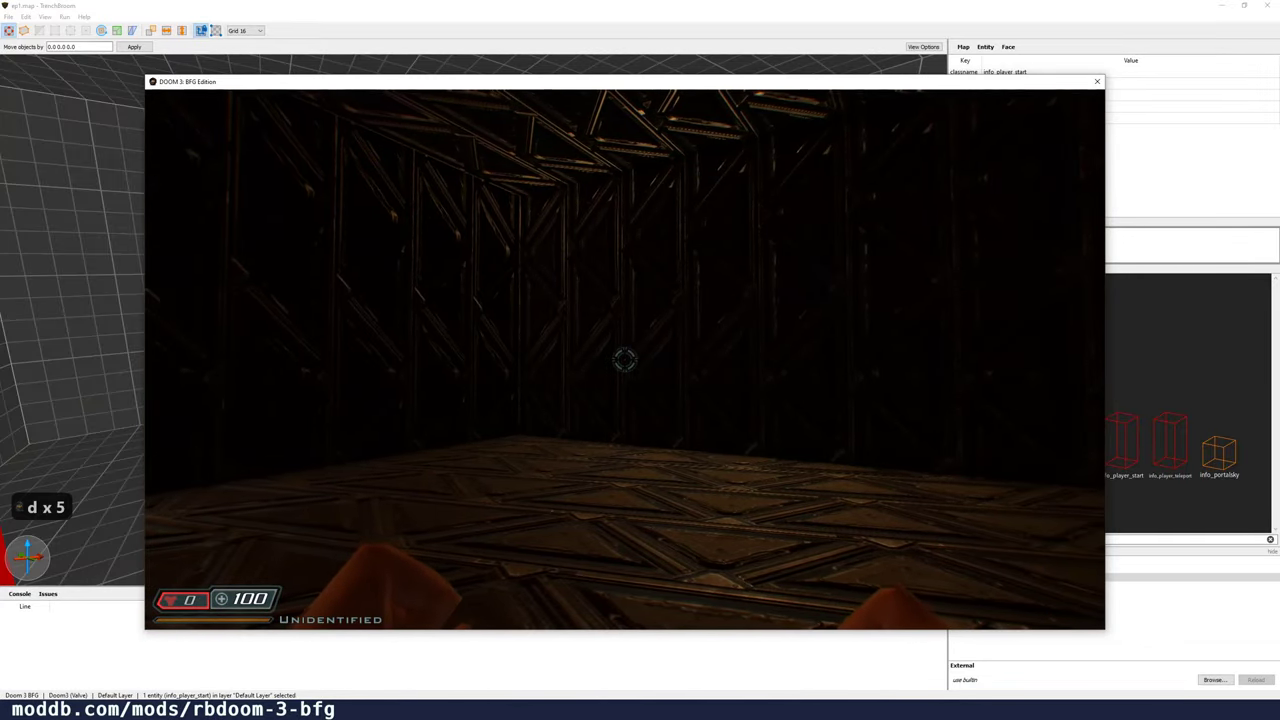
key("a")
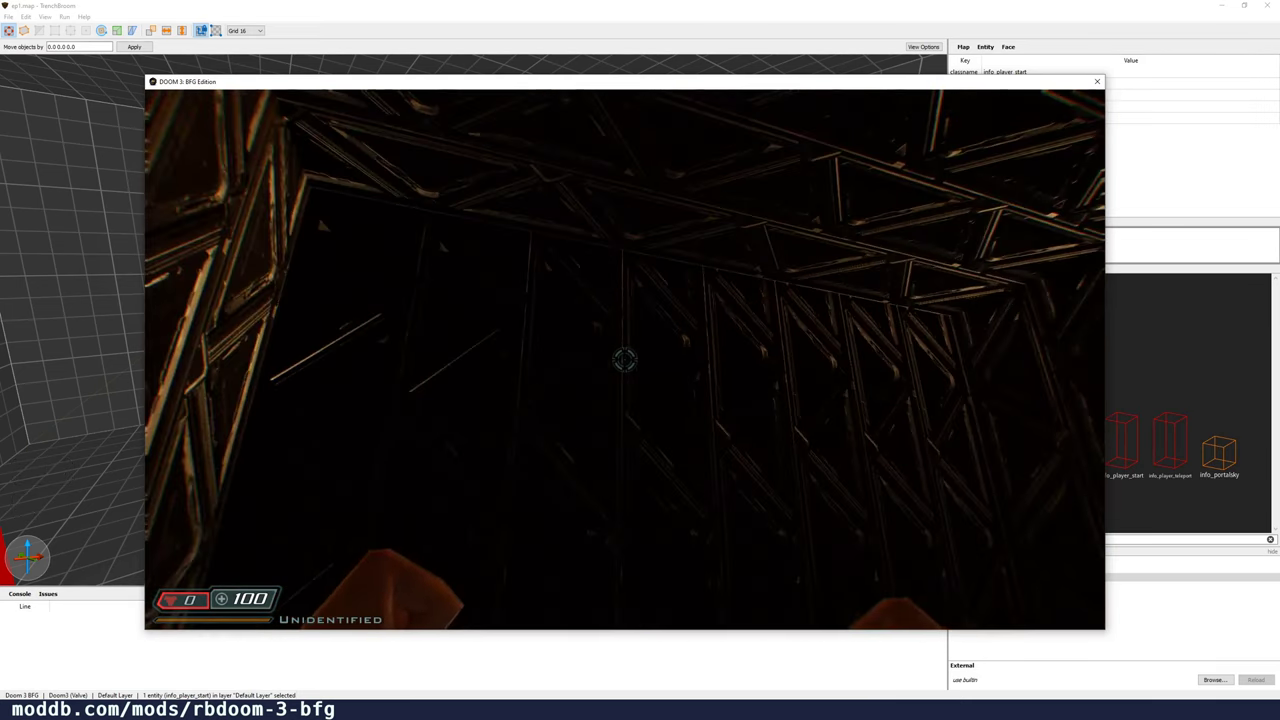
key("w")
key("w")
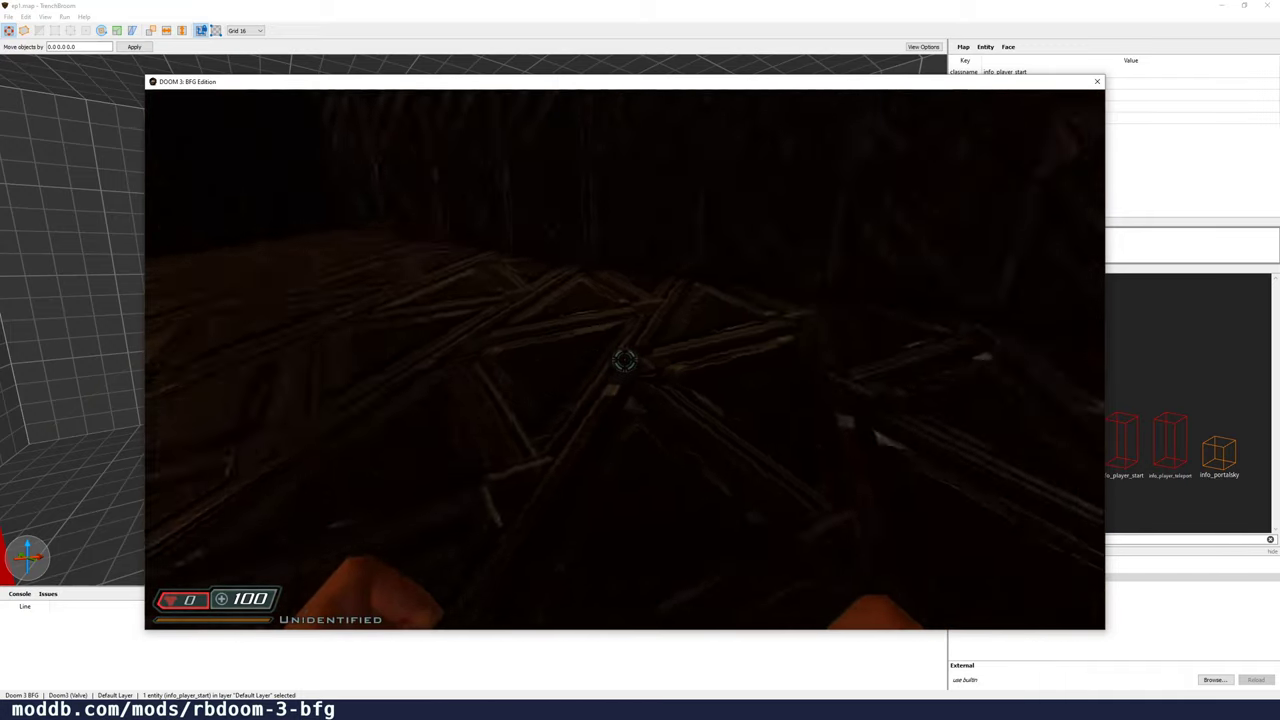
key("d")
key("d")
key("a")
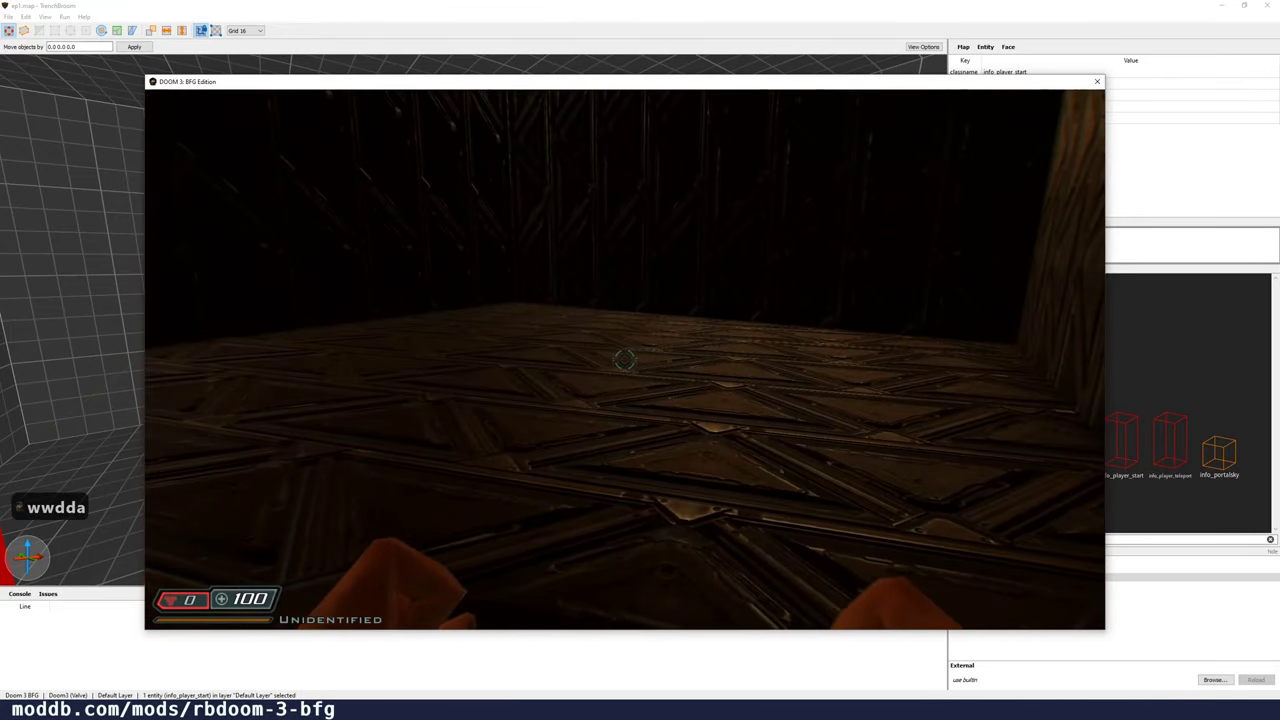
Step: Switch to the pistol and keep checking the room's ceiling and corners
key("w")
scroll(625, 360, "up", 1)
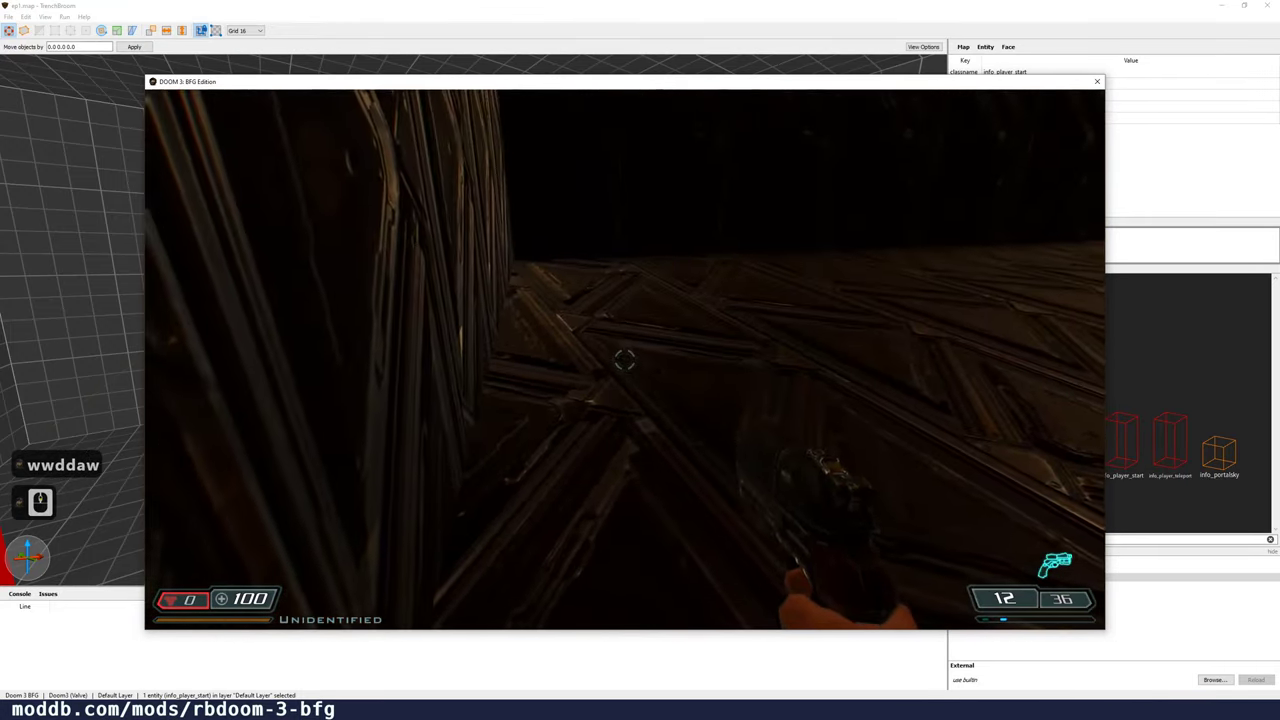
key("d")
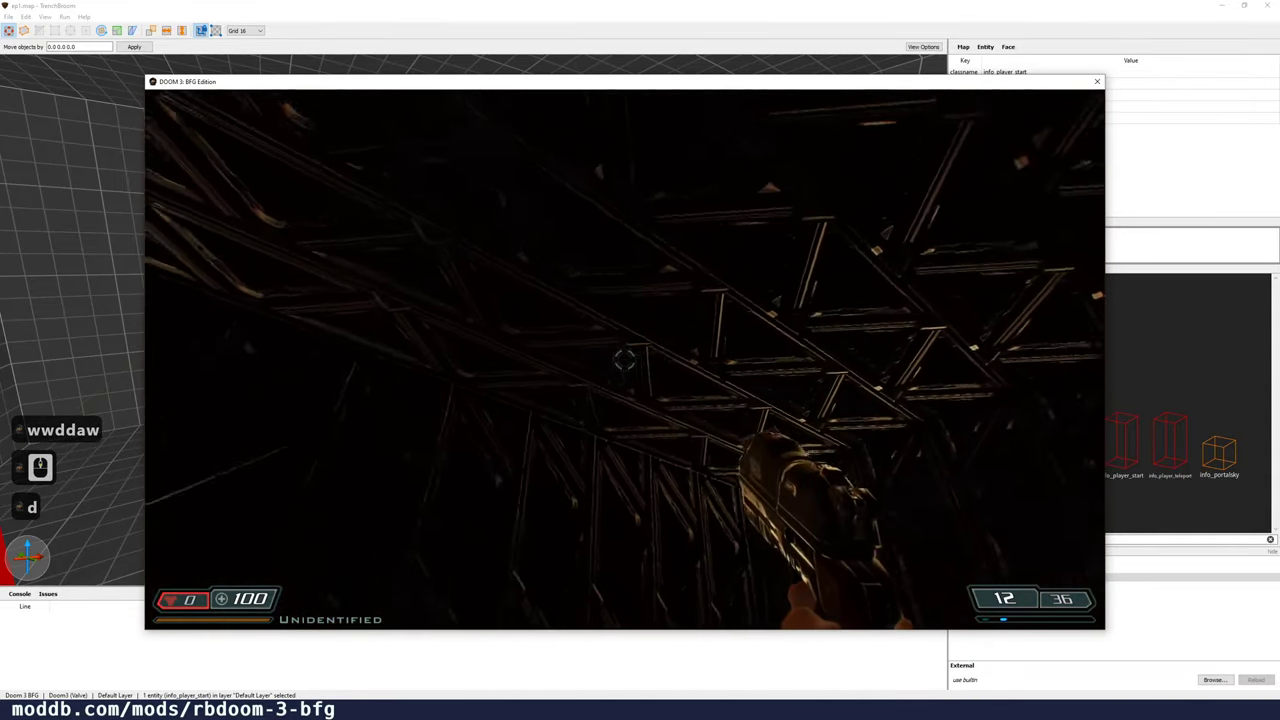
key("a")
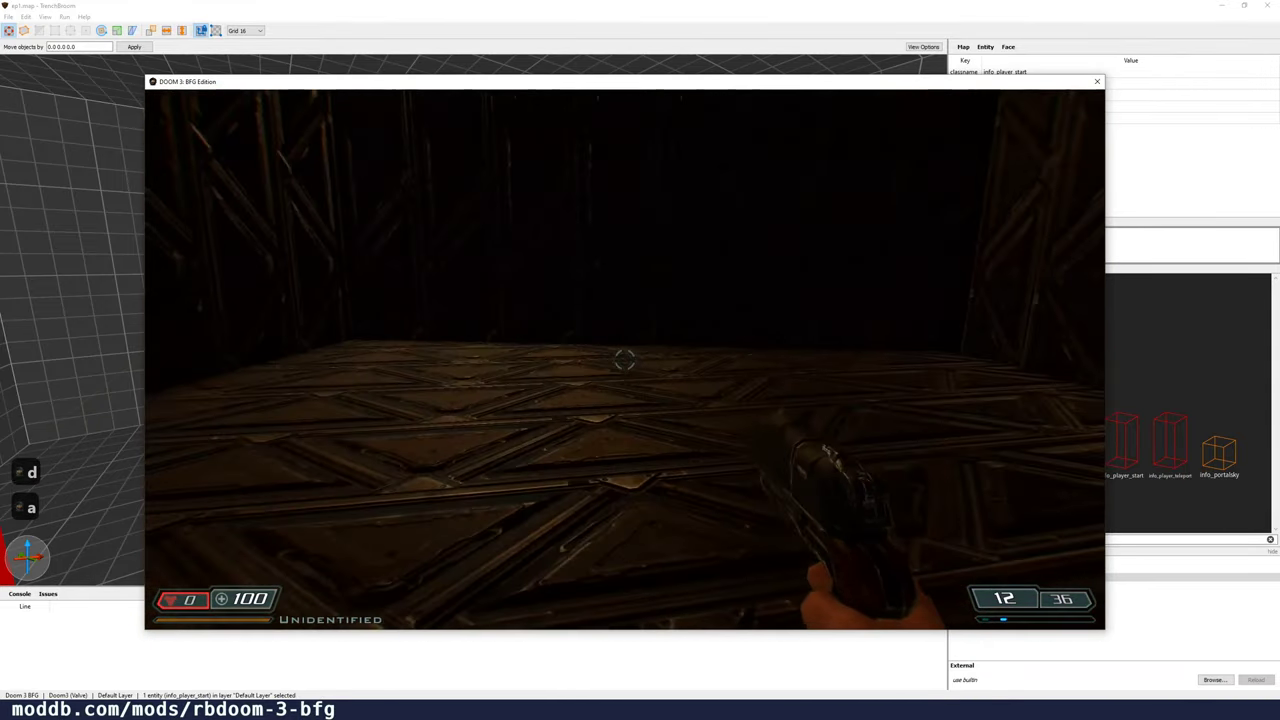
Step: Exit the running game test and return to the map in TrenchBroom
key("s")
key("Escape")
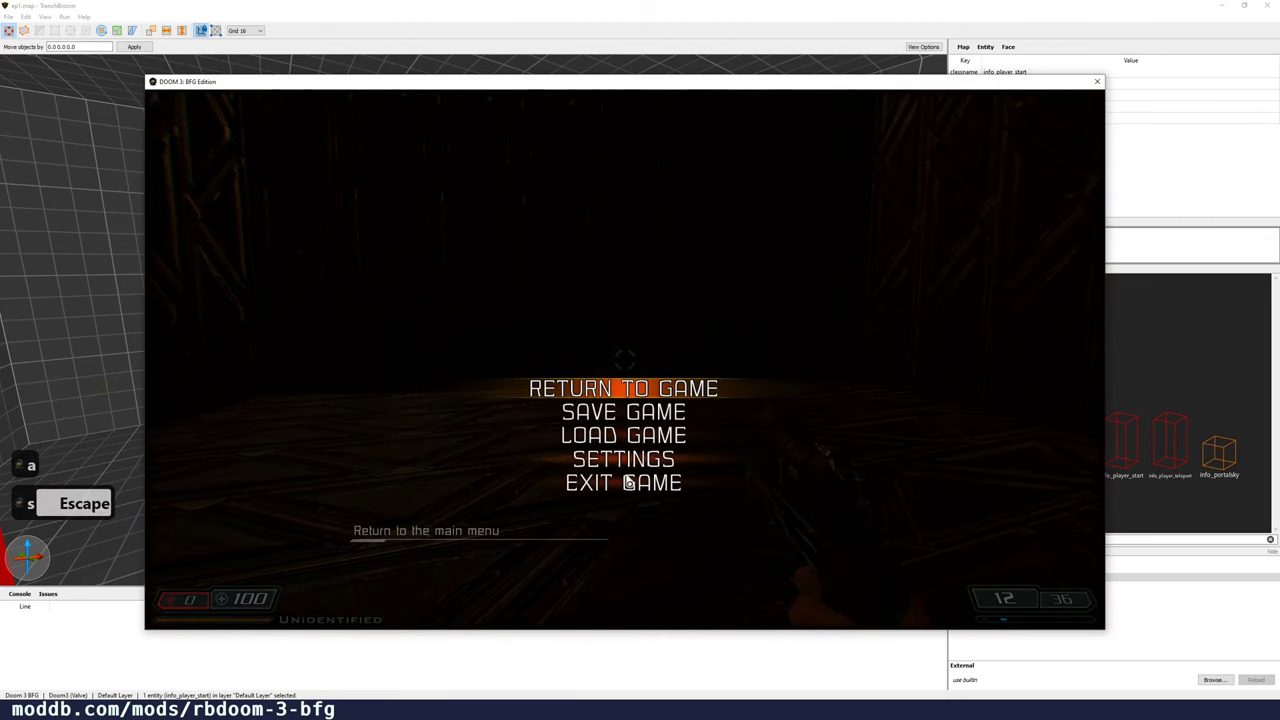
left_click(629, 480)
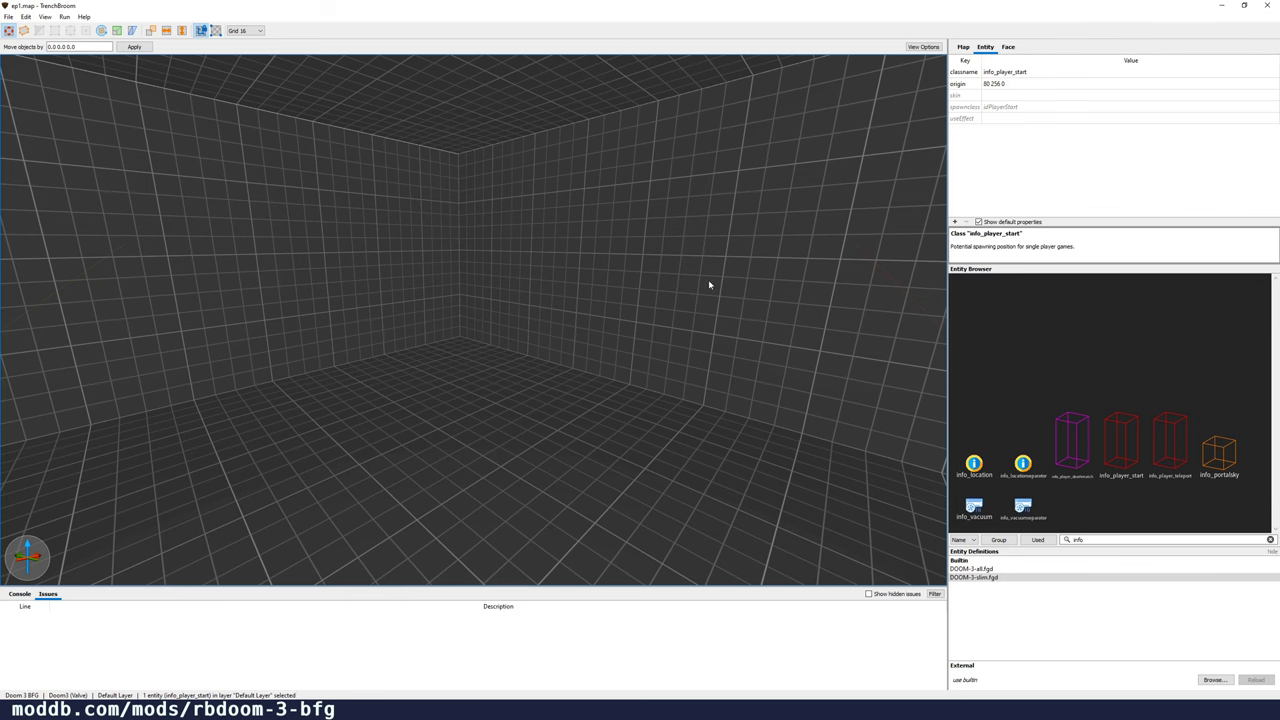
Step: Face the far wall inside the room and clear the player start selection
key("a")
key("w")
key("d")
right_click_drag(666, 308, 685, 306)
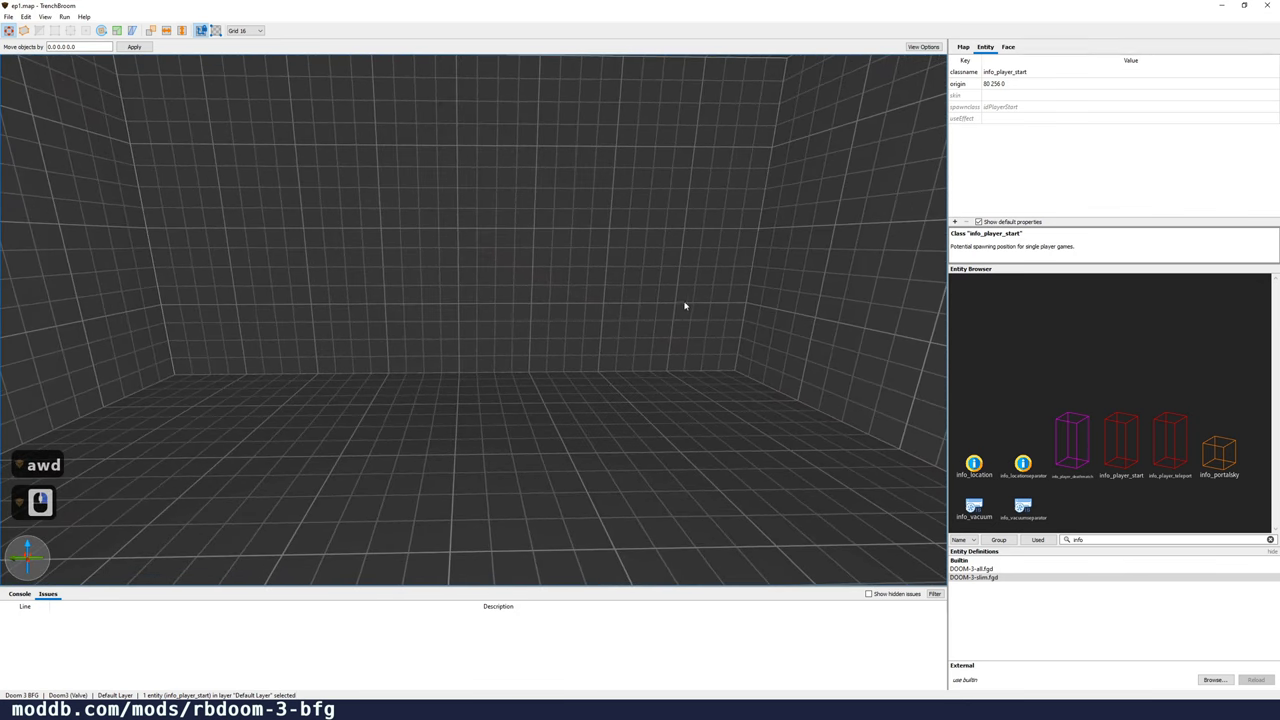
left_click(406, 239)
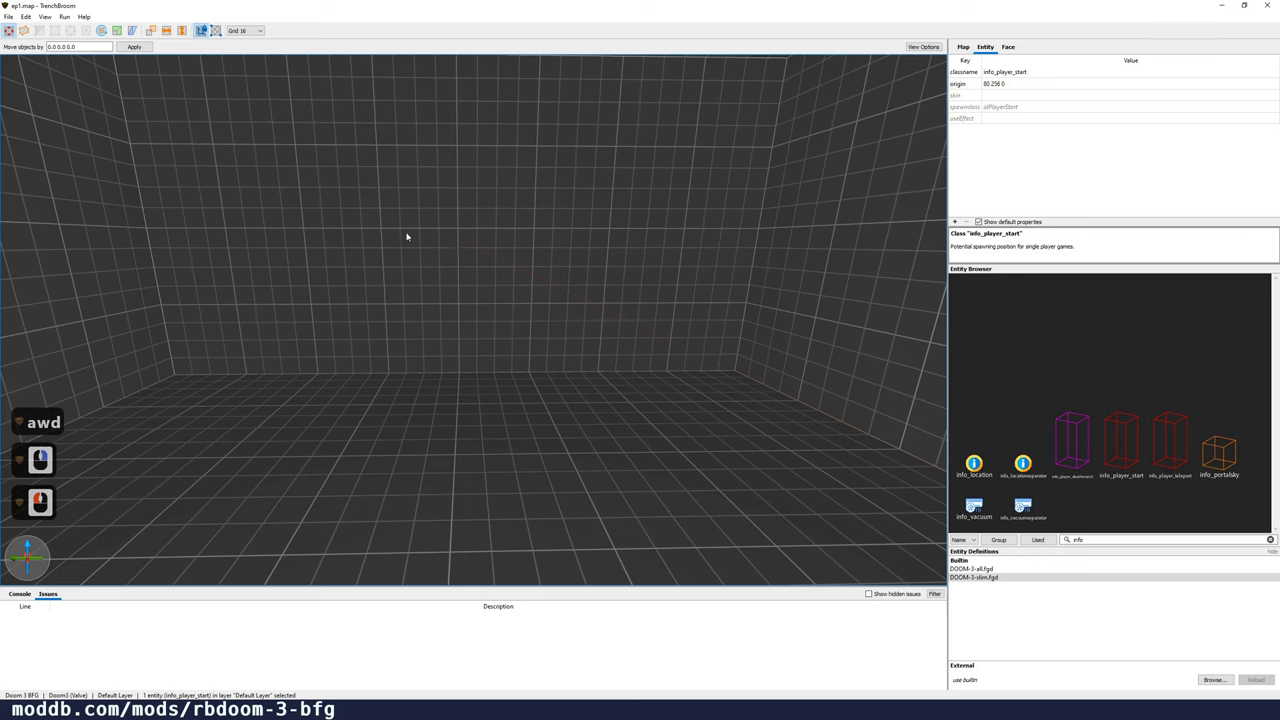
left_click(406, 237)
key("Escape")
key("Escape")
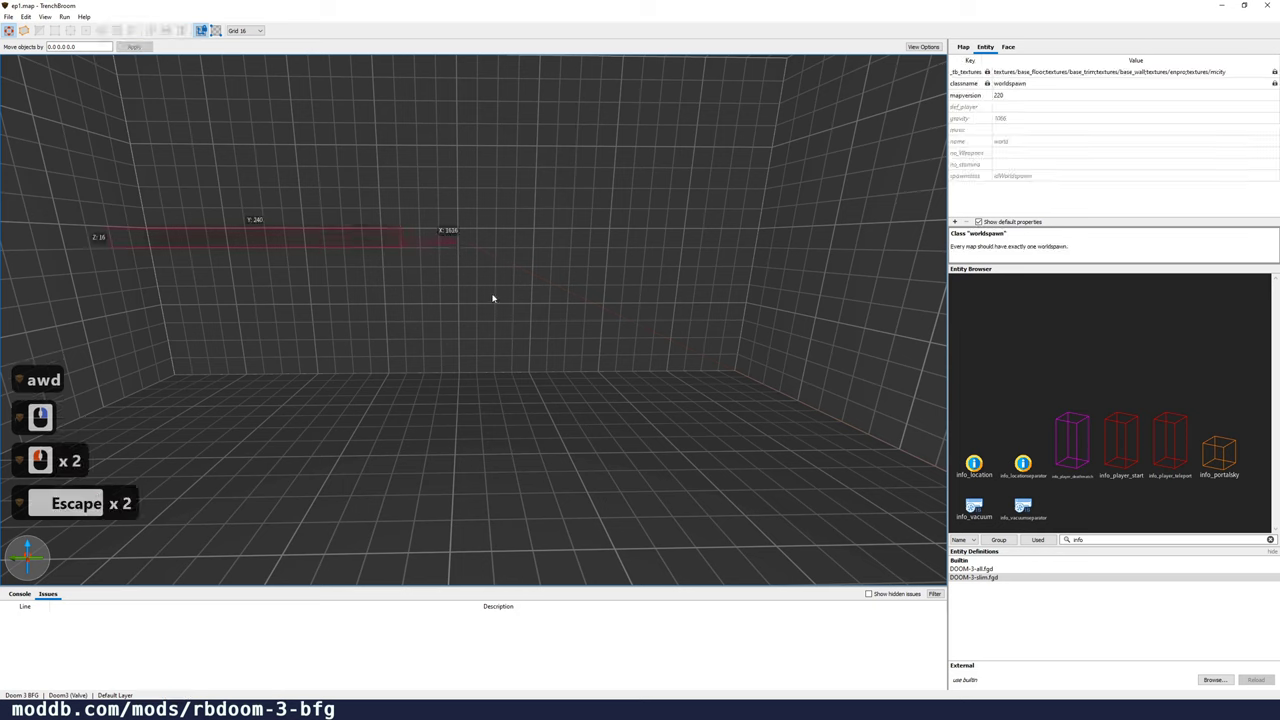
Step: Undo the stray flat brush and draw a 16 × 128 × 128 brush standing on the floor at the far wall
left_click(426, 240)
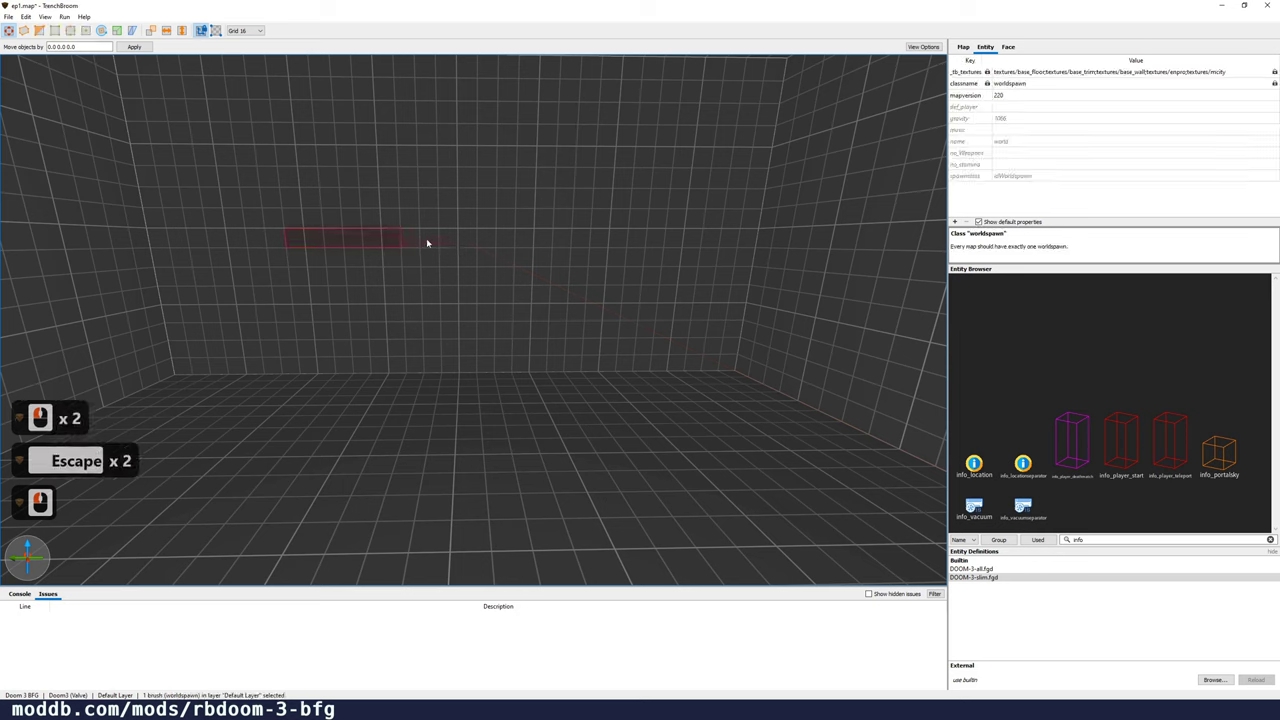
key("ctrl+z")
mouse_move(395, 381)
left_mouse_down()
mouse_move(503, 381)
mouse_move(474, 360)
mouse_move(478, 220)
left_mouse_up()
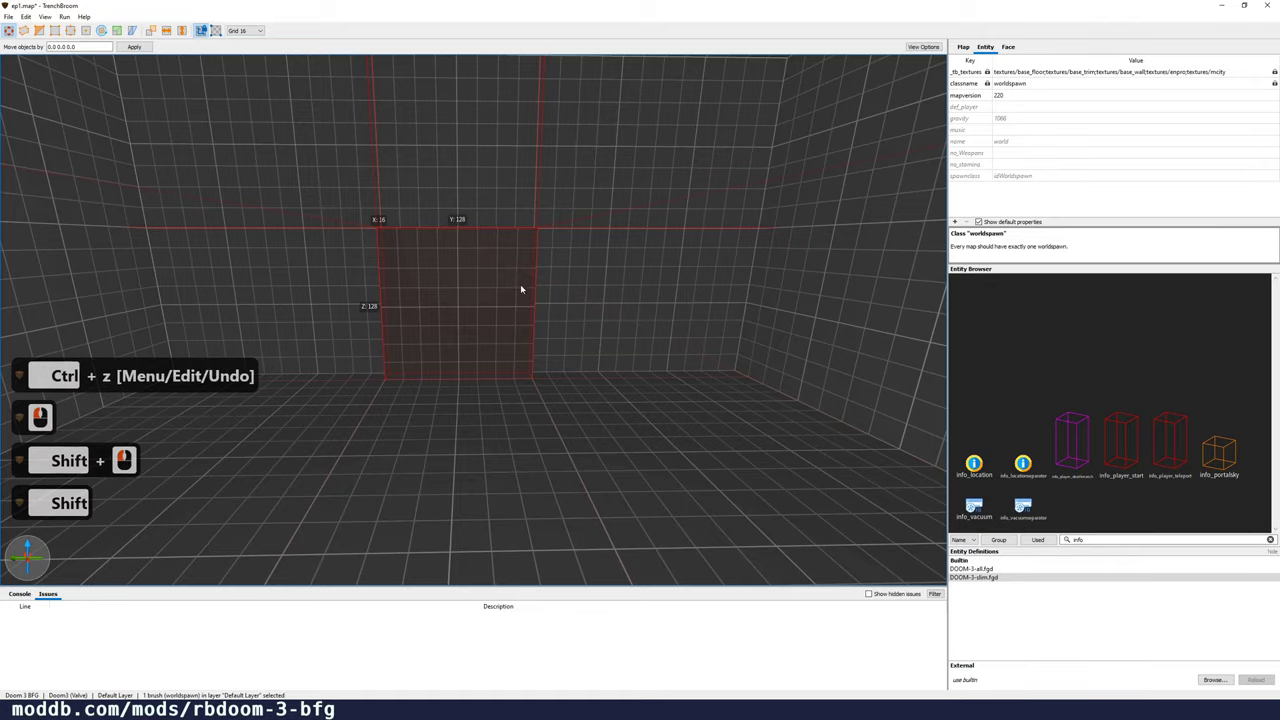
Step: Examine the new upright brush from both sides to check its thickness and position against the wall
key("w")
key("d")
key("d")
key("d")
key("d")
key("d")
key("d")
key("d")
key("d")
key("d")
key("d")
key("d")
key("d")
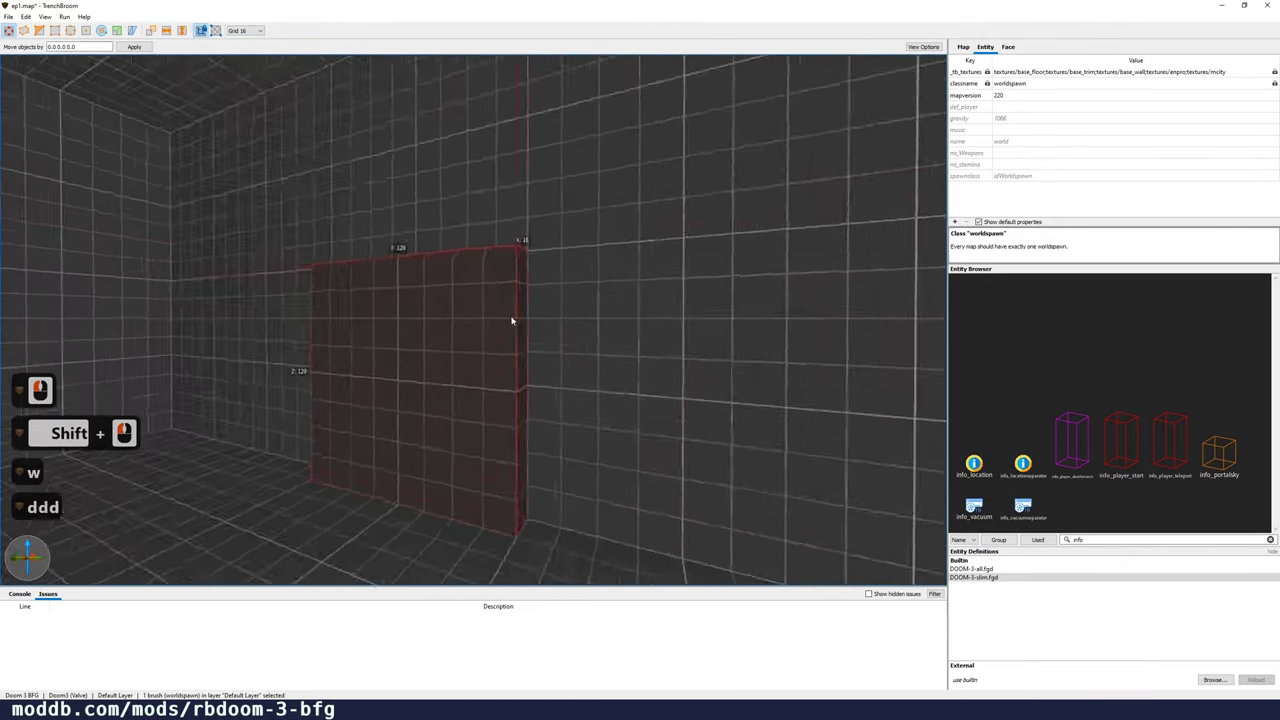
key("a")
key("a")
key("a")
key("a")
key("a")
key("a")
key("a")
key("a")
key("a")
key("a")
key("a")
key("a")
key("a")
key("a")
key("a")
key("a")
key("s")
Step: Select the whole room with its player start, duplicate it, and move the copy along X until its player start origin is 1344 256 0
right_click_drag(464, 323, 526, 338)
key("d")
double_click(629, 386)
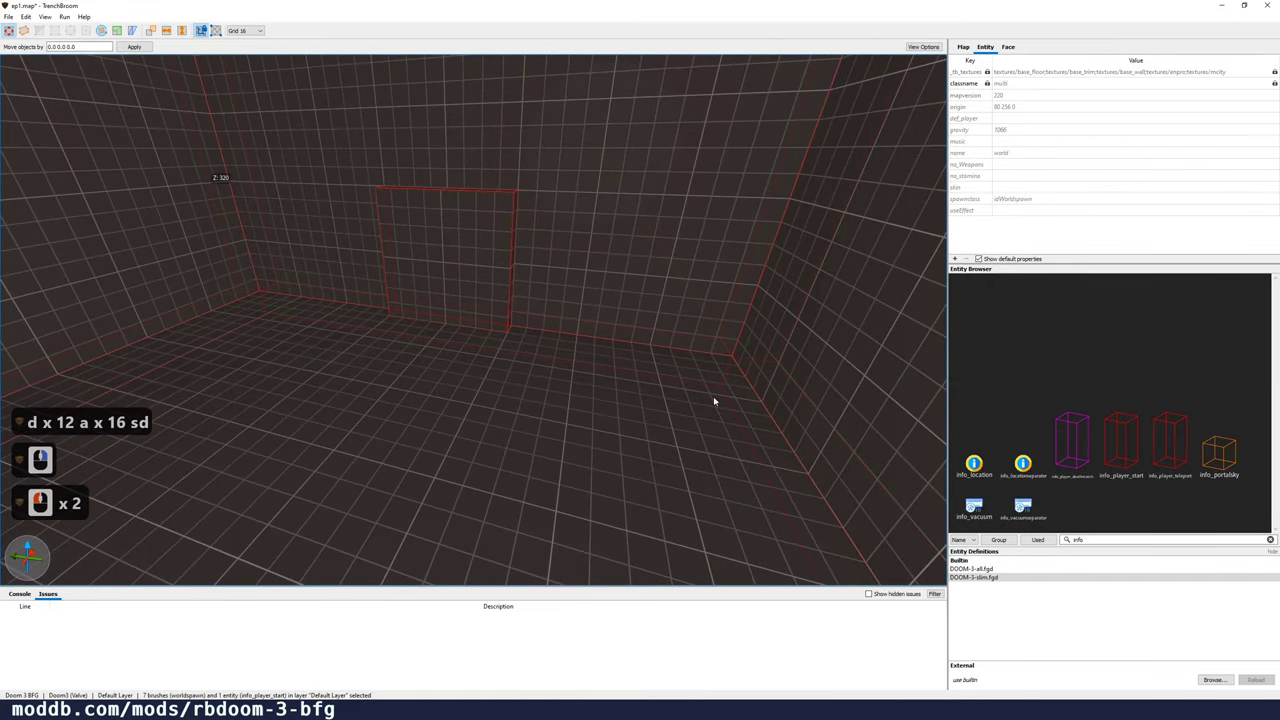
key("d")
key("s")
key("d")
key("d")
key("d")
key("d")
key("d")
key("d")
key("d")
key("d")
key("d")
key("d")
key("d")
key("d")
key("d")
key("d")
key("d")
key("d")
key("d")
key("d")
key("d")
key("d")
key("d")
key("d")
key("d")
key("d")
key("d")
key("d")
key("d")
key("d")
key("d")
key("d")
key("d")
key("d")
key("d")
key("d")
key("d")
key("d")
key("d")
key("d")
key("d")
right_click_drag(652, 390, 650, 396)
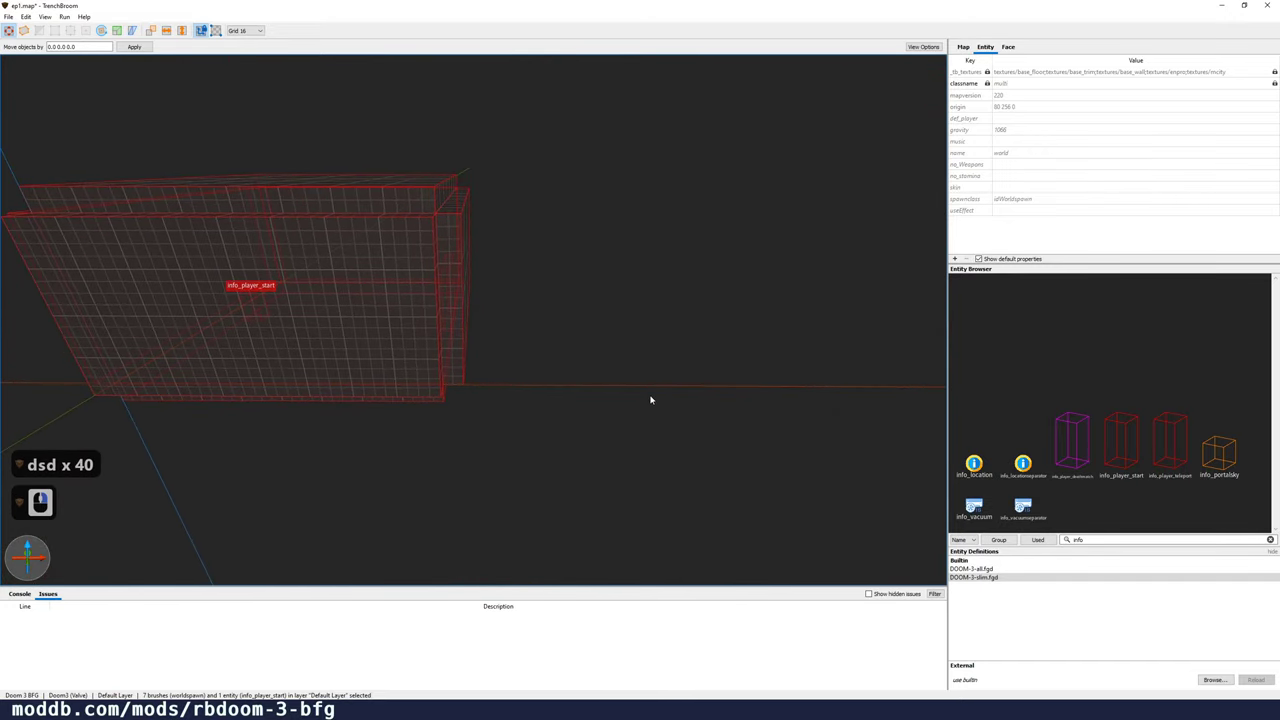
key("ctrl+d")
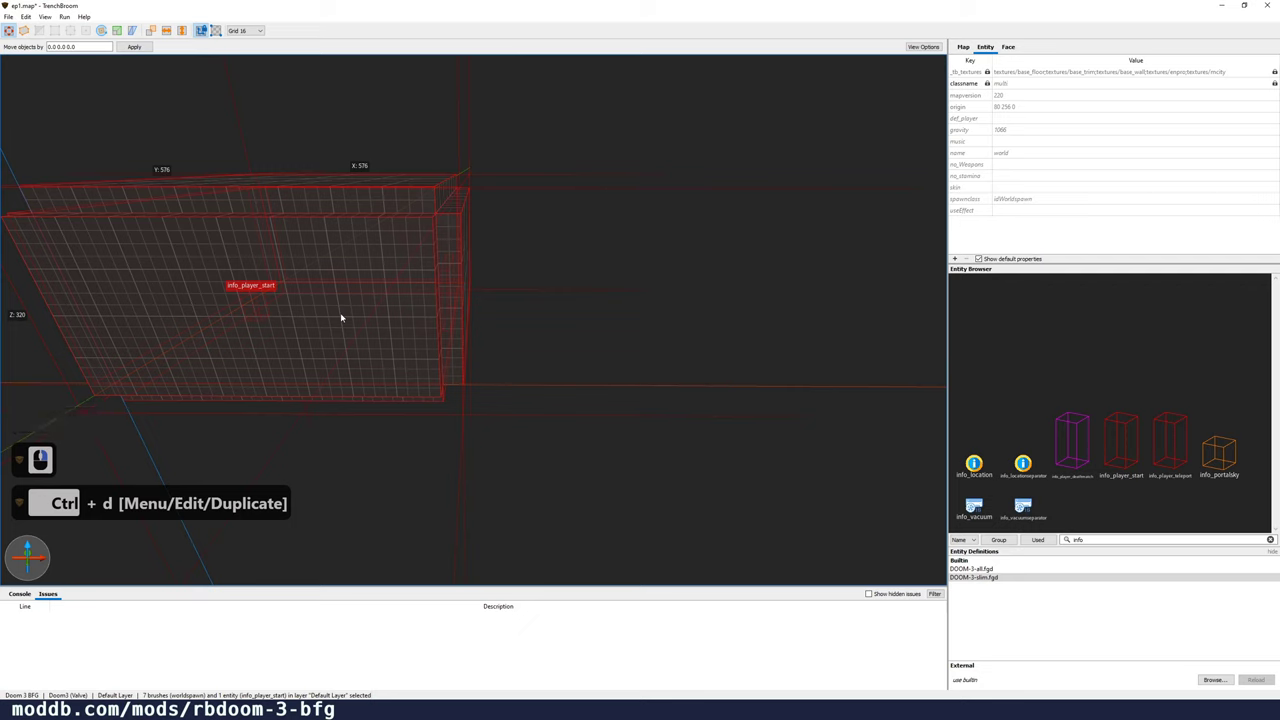
key("Right")
key("Right")
key("Right")
key("Right")
key("Right")
key("Right")
key("Right")
key("Right")
key("Right")
key("Right")
key("Right")
key("Right")
key("Right")
key("Right")
key("Right")
key("Right")
key("Right")
key("Right")
key("Right")
key("Right")
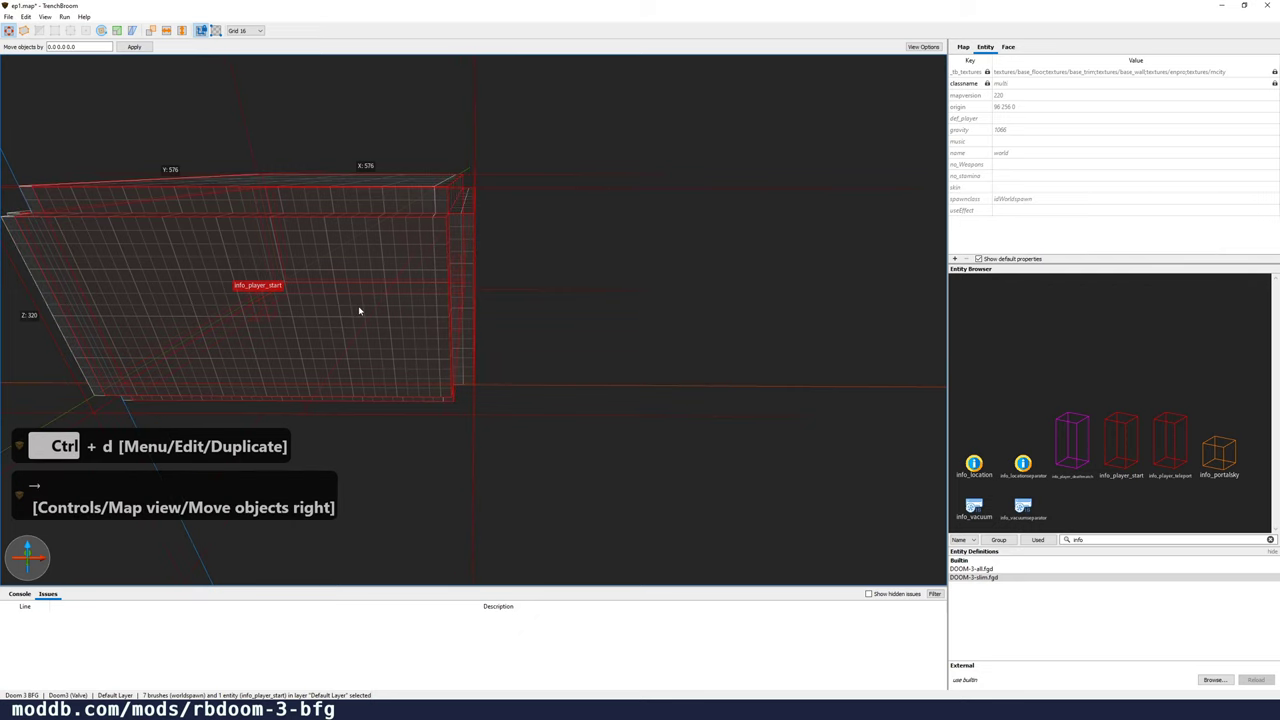
key("Right")
key("Right")
key("Right")
key("Right")
key("Right")
key("Right")
key("Right")
key("Right")
key("Right")
key("Right")
key("Right")
key("Right")
key("Right")
key("Right")
key("Right")
key("Right")
key("Right")
key("Right")
key("Right")
key("Right")
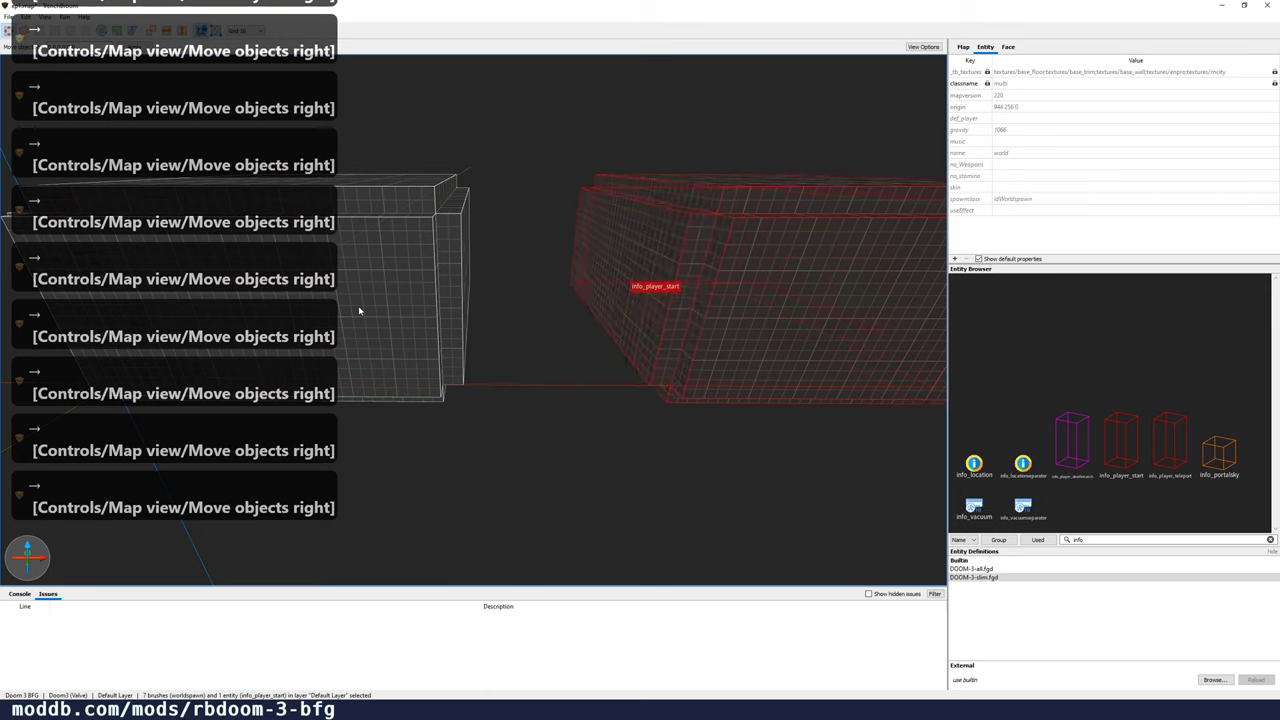
key("Right")
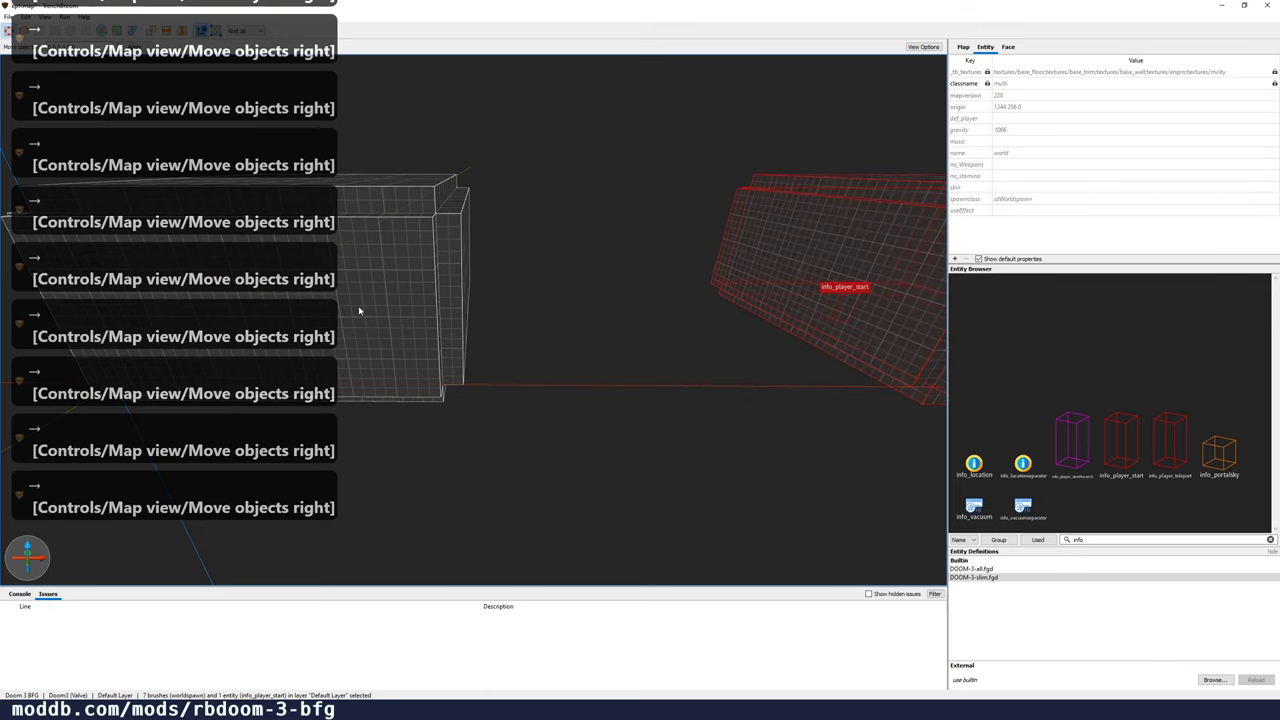
Step: Clear the selection of the duplicated room and select the 128 × 128 upright brush inside the original room
key("d")
key("d")
key("d")
key("d")
key("d")
key("d")
key("d")
key("d")
key("d")
key("a+w")
key("a+w")
key("a+w")
key("a+w")
key("a+w")
key("a+w")
key("a+w")
key("a+w")
key("a+w")
key("a+w")
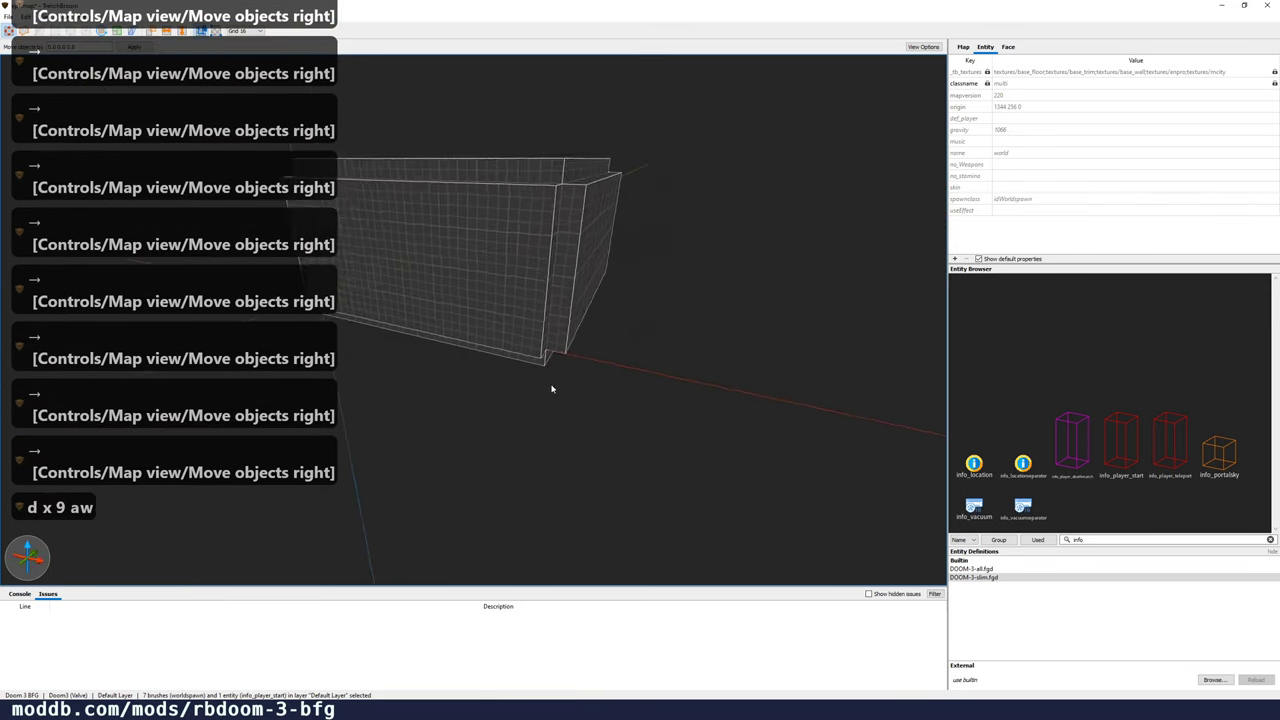
key("a+w")
key("a+w")
key("a+w")
key("a+w")
key("a+w")
key("a+w")
key("a+w")
key("a+w")
key("a+w")
key("a+w")
key("a+w")
key("a+w")
key("a+w")
key("a+w")
key("a+w")
key("a+w")
key("a+w")
key("a+w")
key("a+w")
key("a+w")
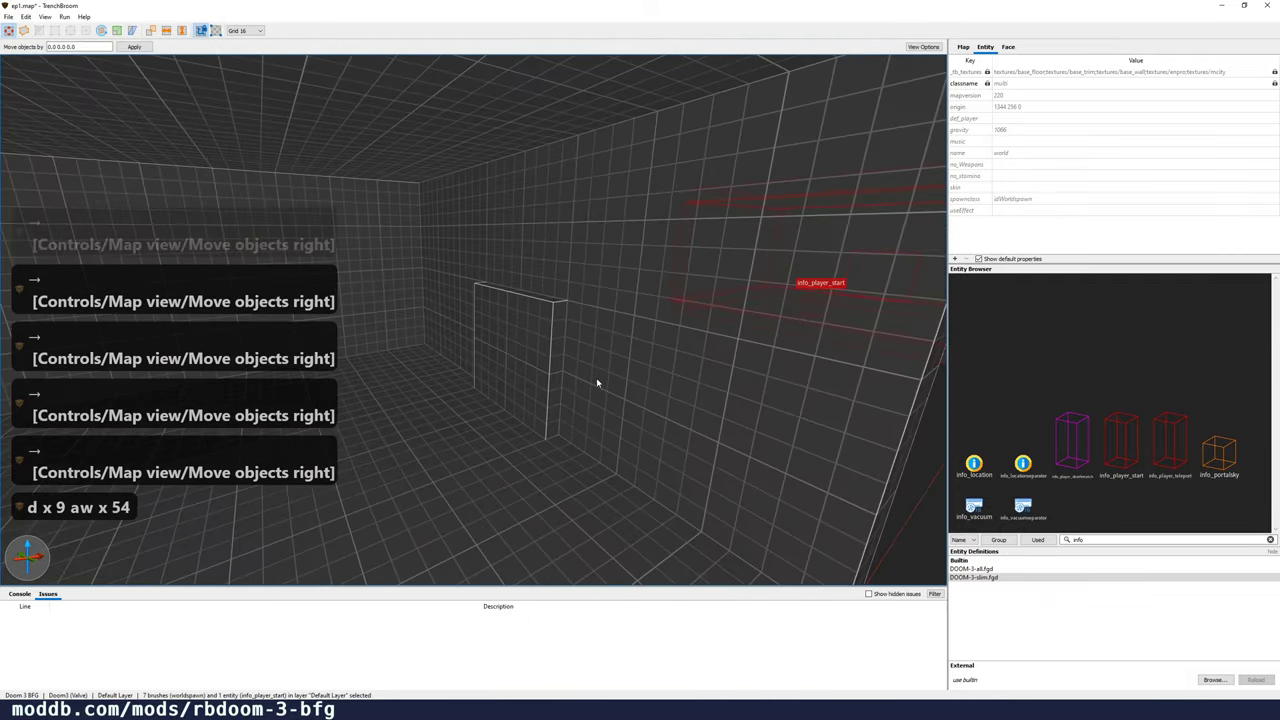
key("Escape")
key("a+w")
key("a+w")
key("a+w")
key("a+w")
key("a+w")
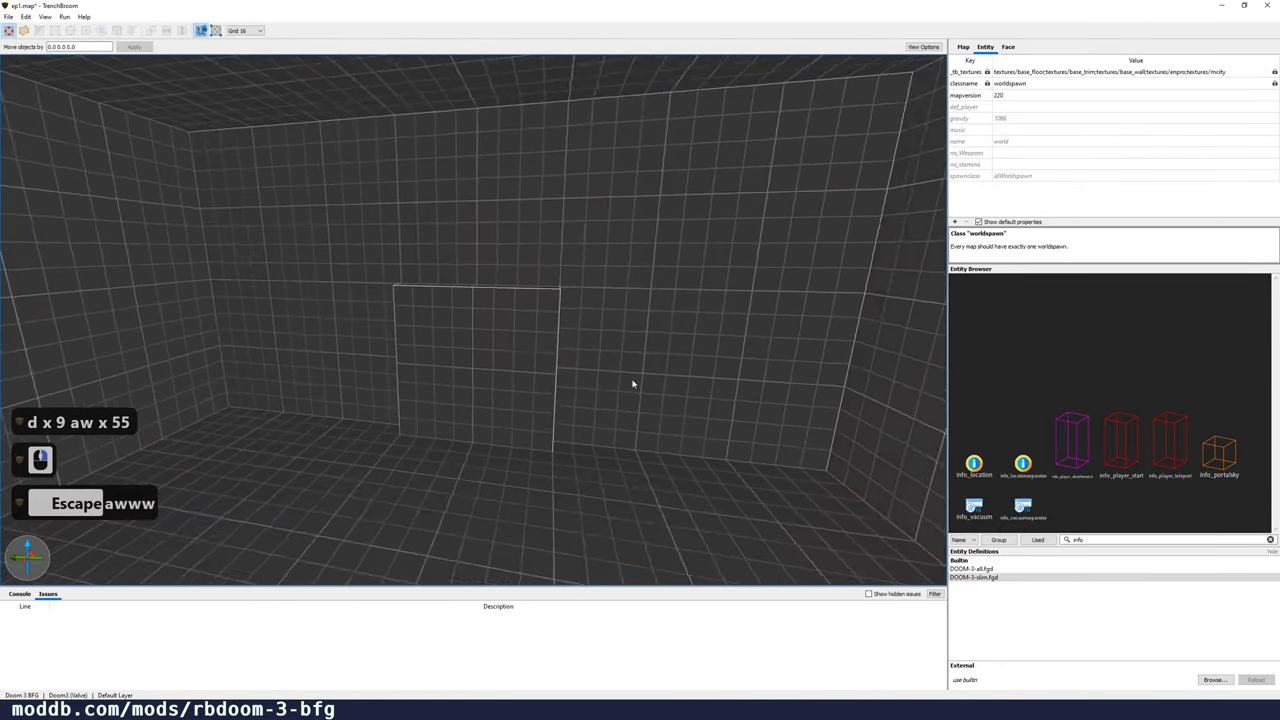
scroll(620, 378, "up", 1)
left_click(581, 412)
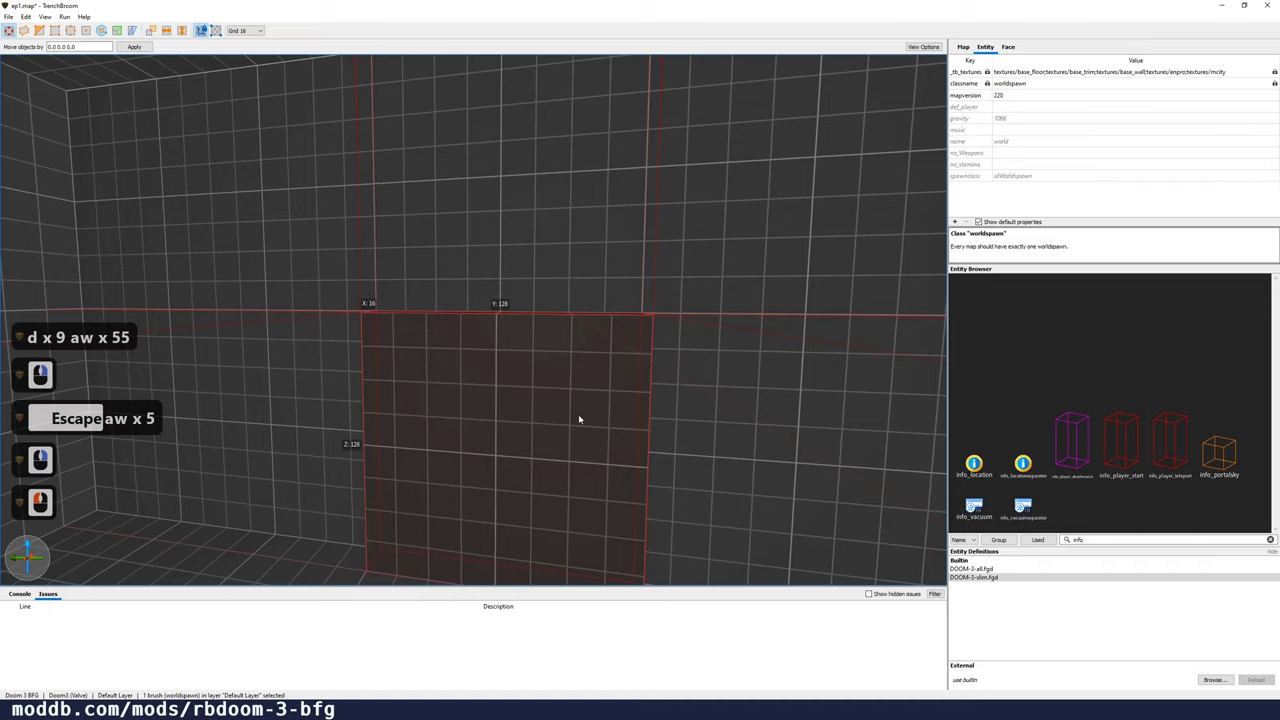
Step: Stretch the upright brush out through the original room's wall along X to a length of about 304 units
key("d")
key("d")
key("d")
key("d")
key("d")
key("d")
key("d")
key("d")
key("d")
key("d")
key("d")
key("d")
key("d")
key("d")
key("d")
key("d")
key("d")
key("d")
key("s")
key("s")
key("s")
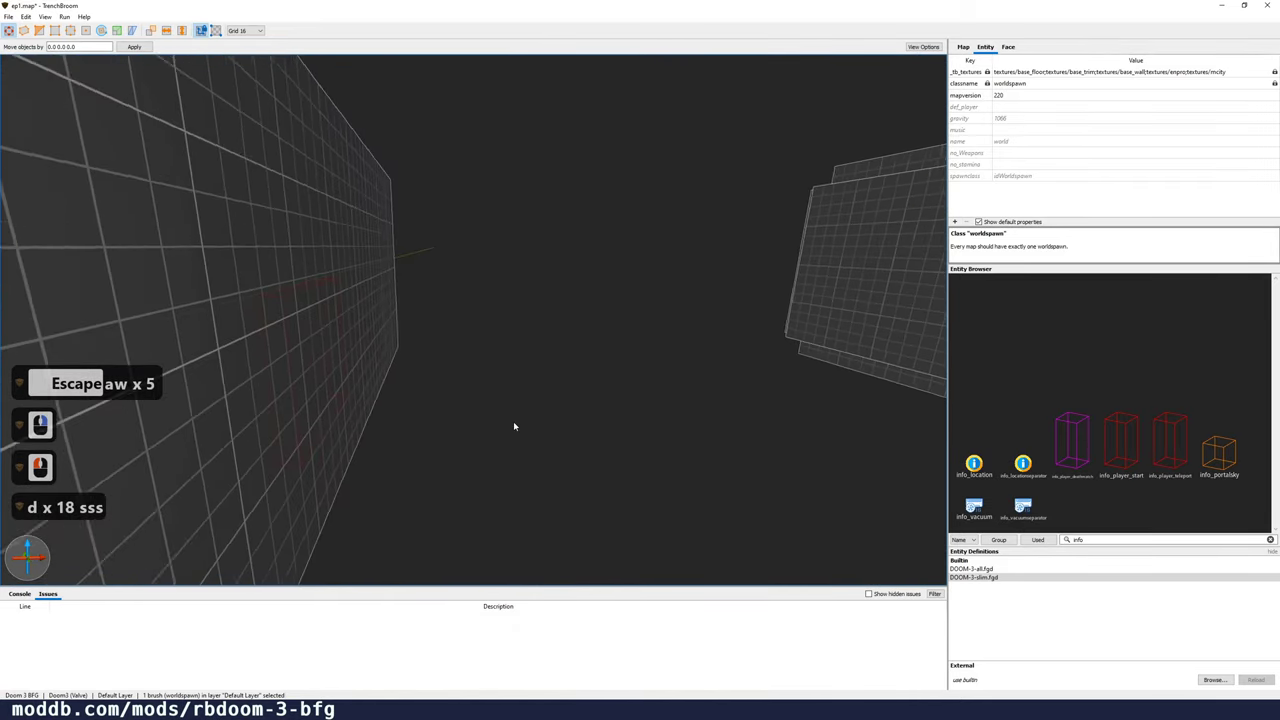
key("s")
key("s")
key("s")
scroll(493, 309, "up", 1)
key("d")
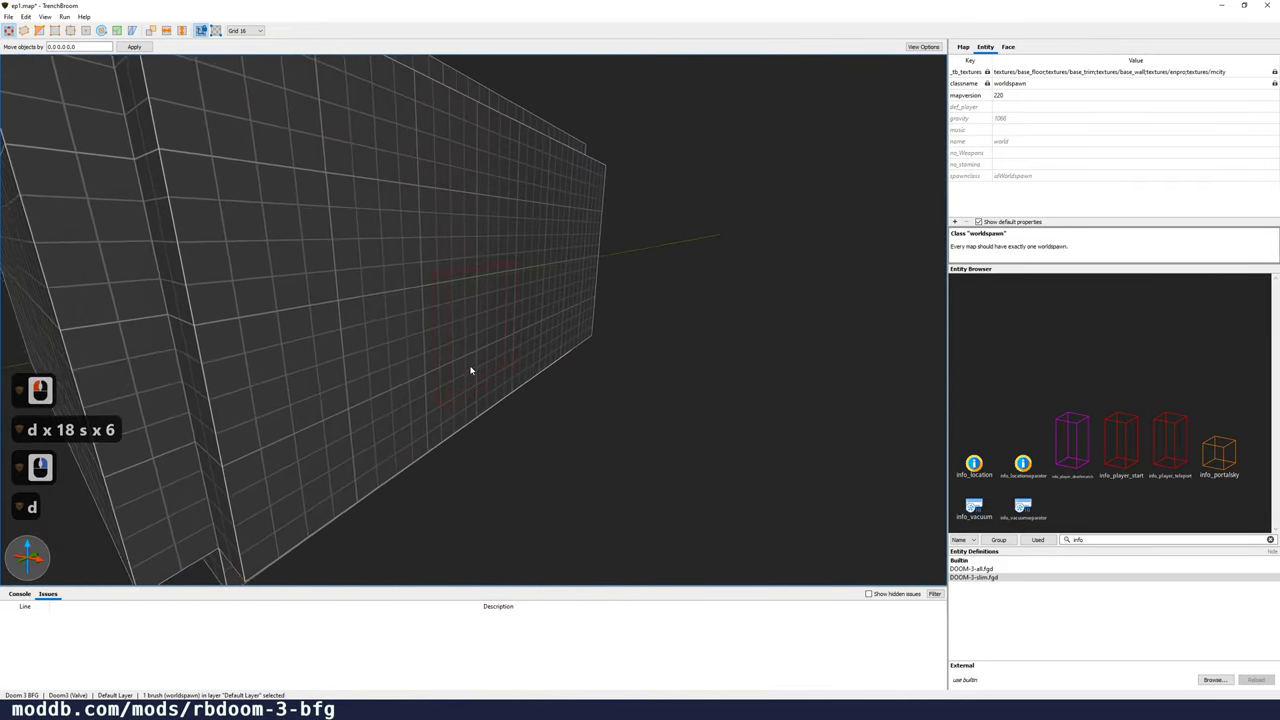
mouse_move(471, 366)
left_mouse_down()
mouse_move(494, 323)
mouse_move(486, 309)
mouse_move(727, 355)
left_mouse_up()
right_click_drag(727, 355, 694, 408, "shift")
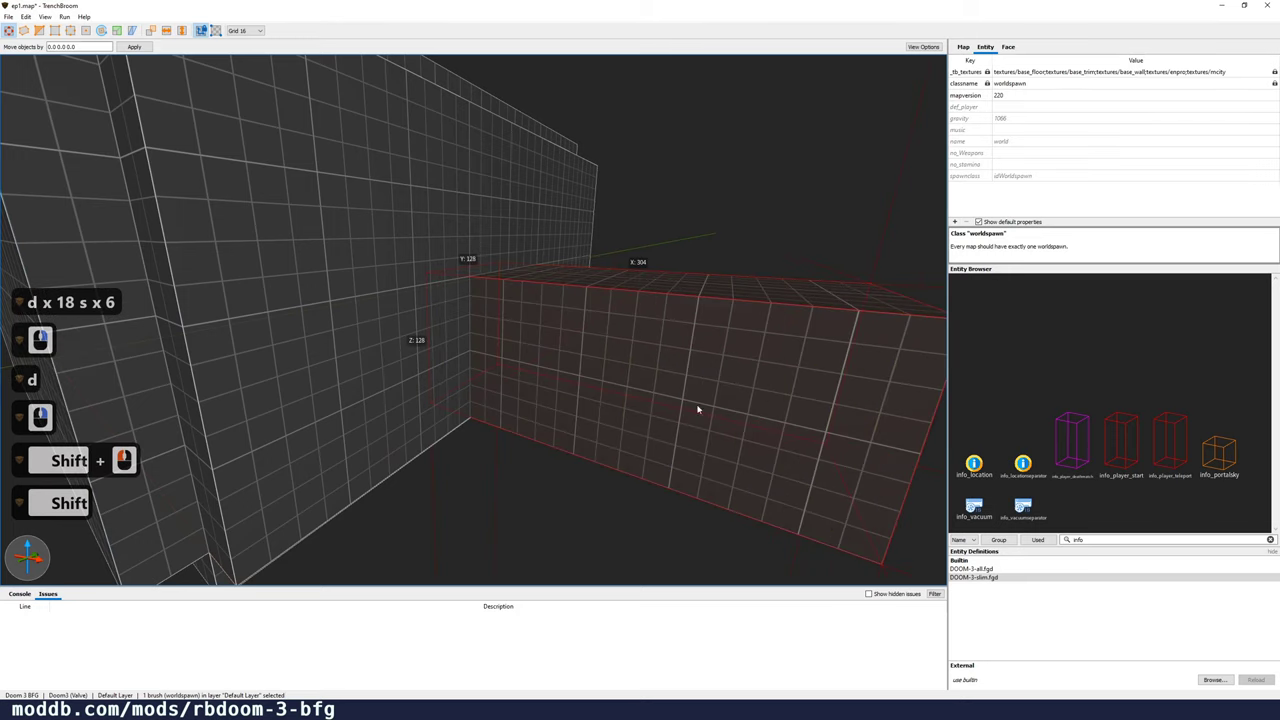
Step: Lengthen the protruding brush along X until it reaches through the facing wall of the duplicated room
key("d")
key("s")
key("s")
key("s")
key("s")
key("s")
key("s")
key("s")
key("s")
key("s")
key("s")
key("s")
key("s")
key("s")
key("s")
key("s")
key("s")
key("s")
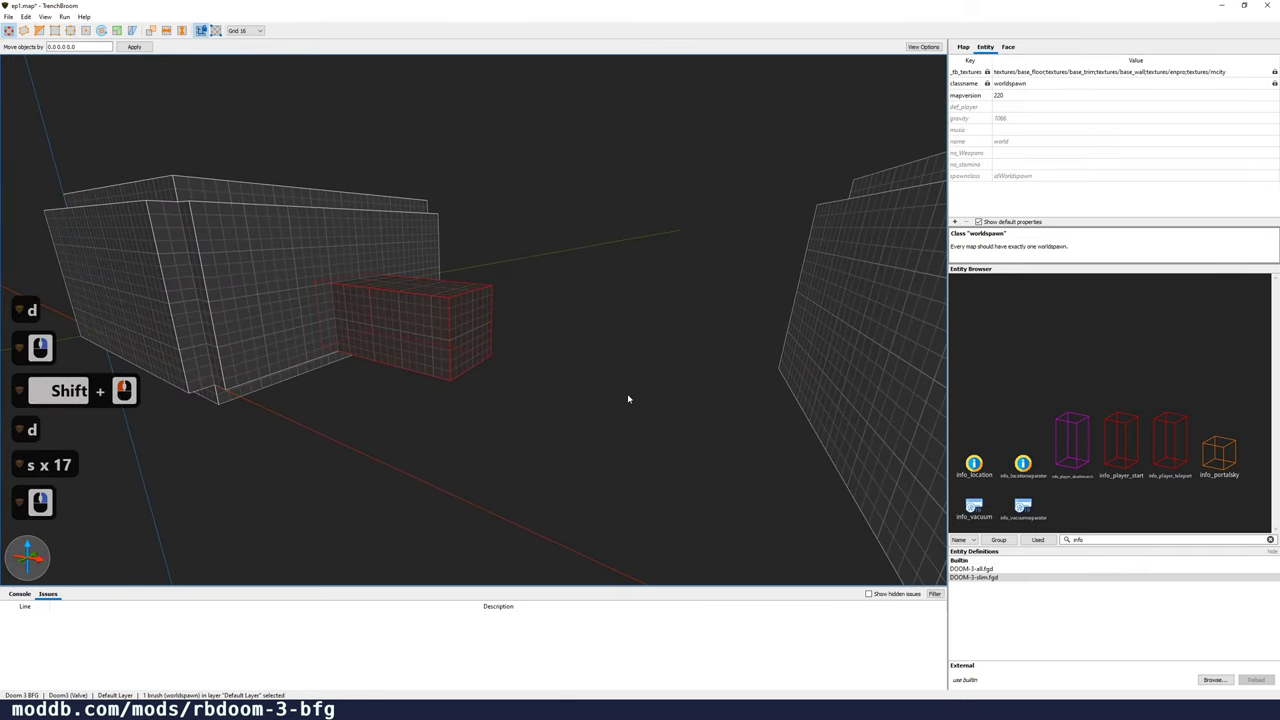
scroll(471, 346, "up", 2)
mouse_move(479, 352)
left_mouse_down("shift")
mouse_move(909, 409)
mouse_move(920, 422)
left_mouse_up("shift")
Step: Examine the lengthened brush and its underside between the two rooms to check how it meets both walls
key("d")
key("d")
key("d")
key("d")
key("d")
key("d")
right_click_drag(919, 422, 803, 448)
key("a")
key("w")
scroll(803, 448, "up", 4, "shift")
scroll(802, 447, "up", 7, "shift")
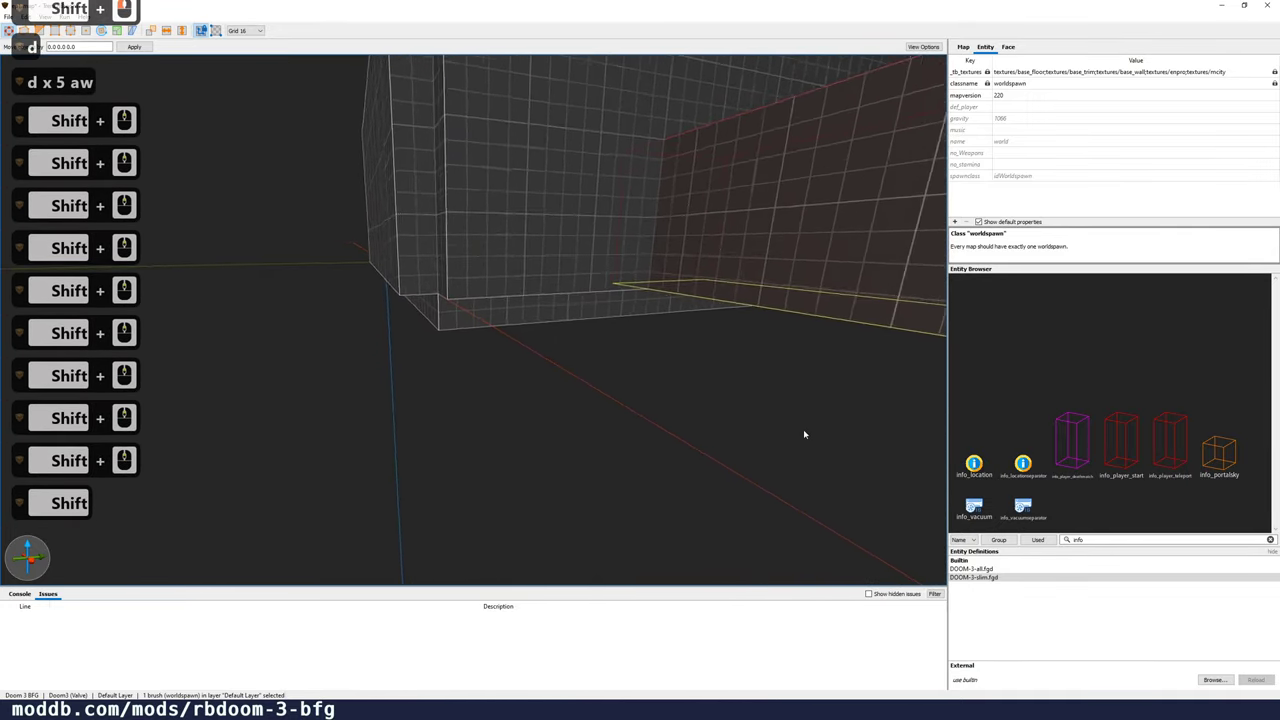
key("s")
key("s")
key("s")
key("s")
key("s")
key("s")
key("s")
key("s")
key("s")
key("s")
key("s")
key("s")
key("s")
key("s")
key("s")
key("s")
key("s")
key("s")
key("s")
key("s")
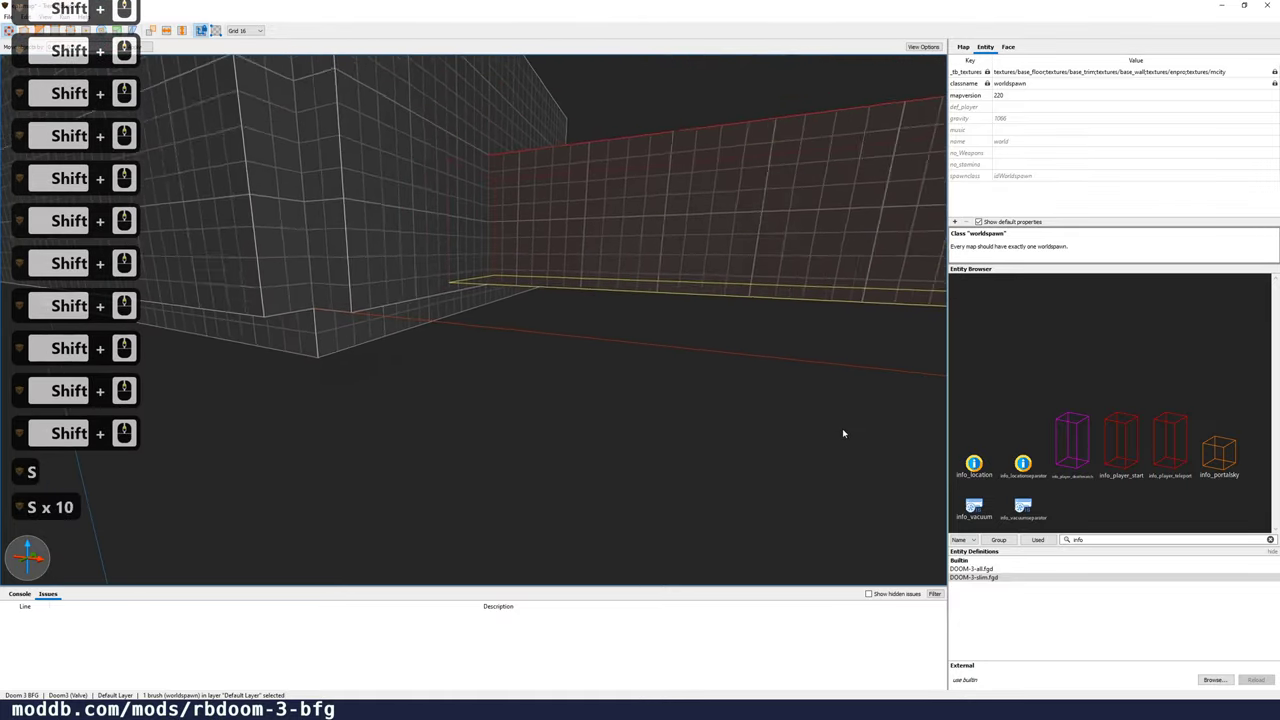
key("d")
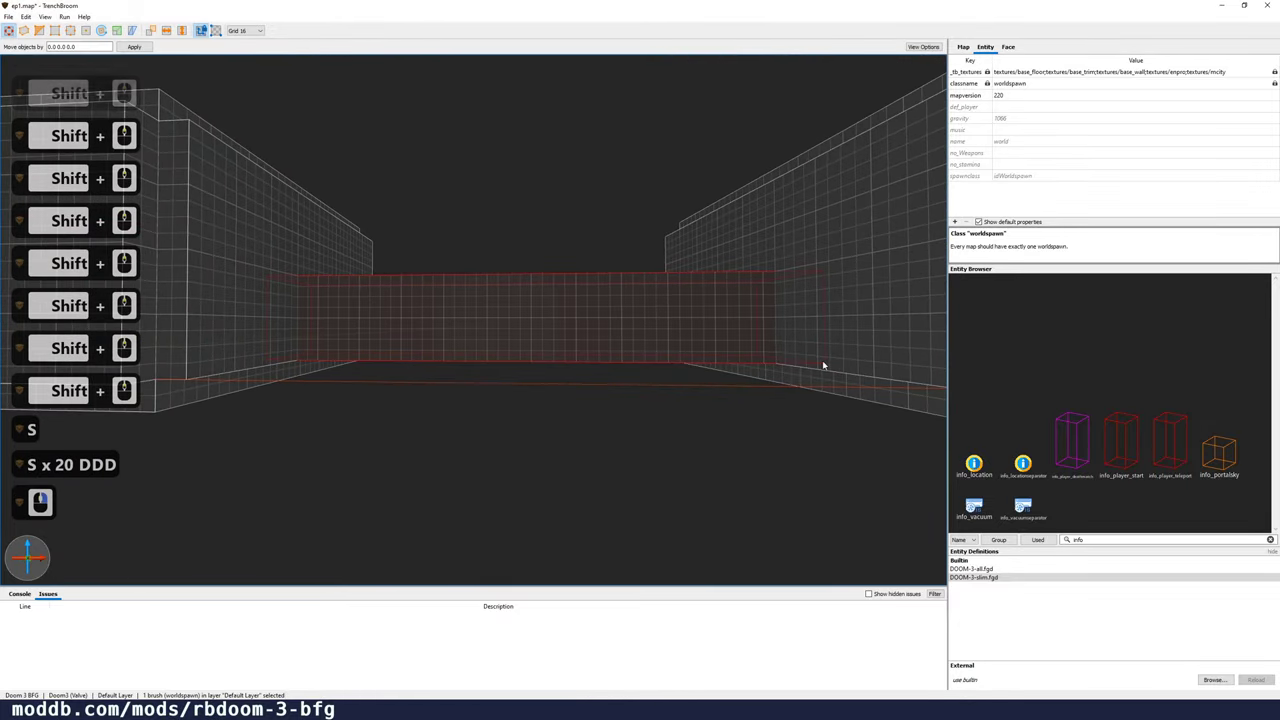
Step: Deselect the connecting brush and draw a narrow brush 16 units high across its top beside the original room
key("w")
mouse_move(637, 397)
right_mouse_down()
mouse_move(657, 363)
mouse_move(640, 394)
mouse_move(583, 394)
mouse_move(601, 422)
right_mouse_up()
key("d")
scroll(620, 394, "up", 3)
key("a")
key("s")
key("Escape")
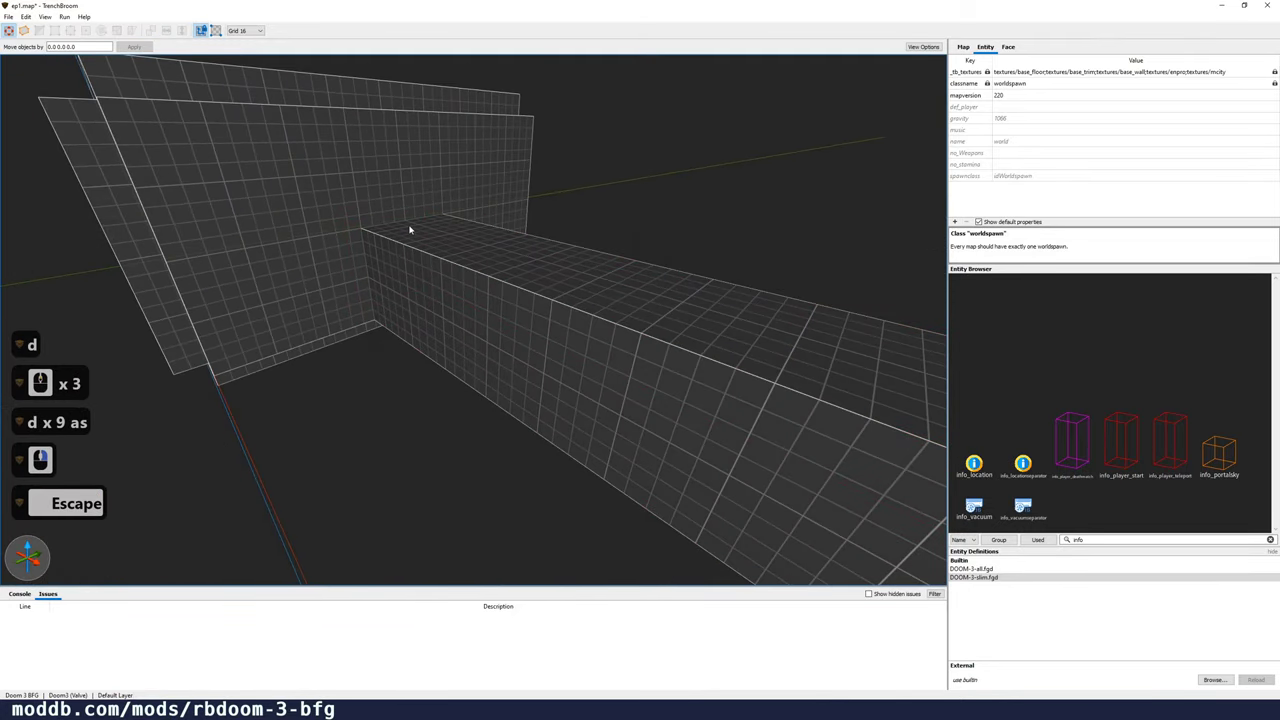
left_click_drag(362, 216, 459, 216)
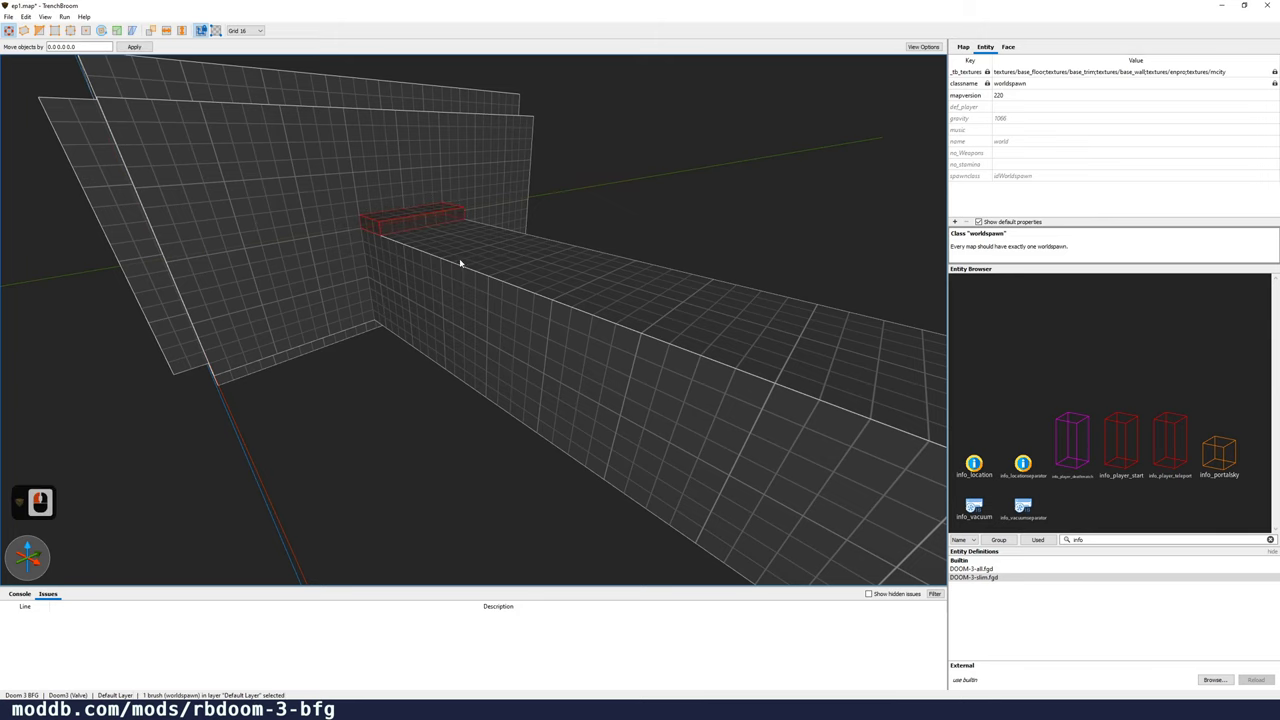
Step: Stretch the narrow top brush along X to 704 units, covering the connecting brush up to the duplicated room, and deselect it
key("a")
key("a")
key("a")
key("a")
key("a")
key("a")
right_click_drag(466, 266, 497, 266)
key("s")
right_click_drag(422, 252, 426, 253)
key("d")
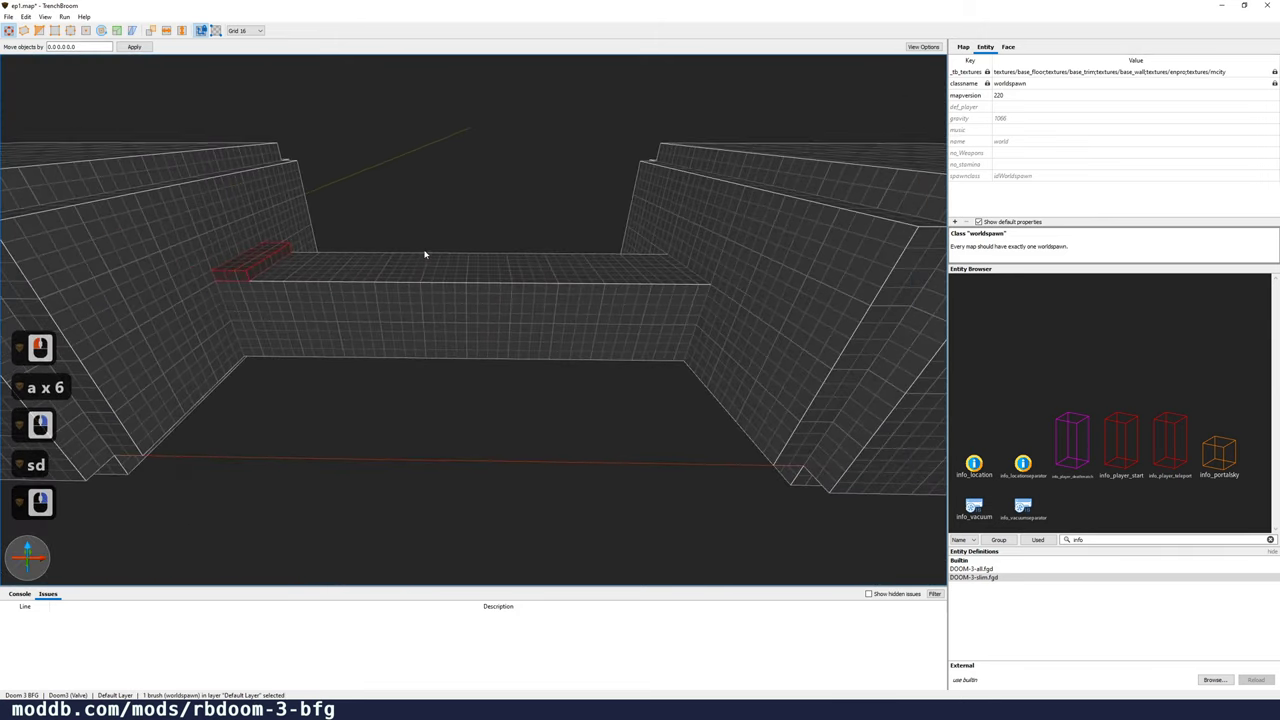
left_click_drag(276, 263, 586, 276, "shift")
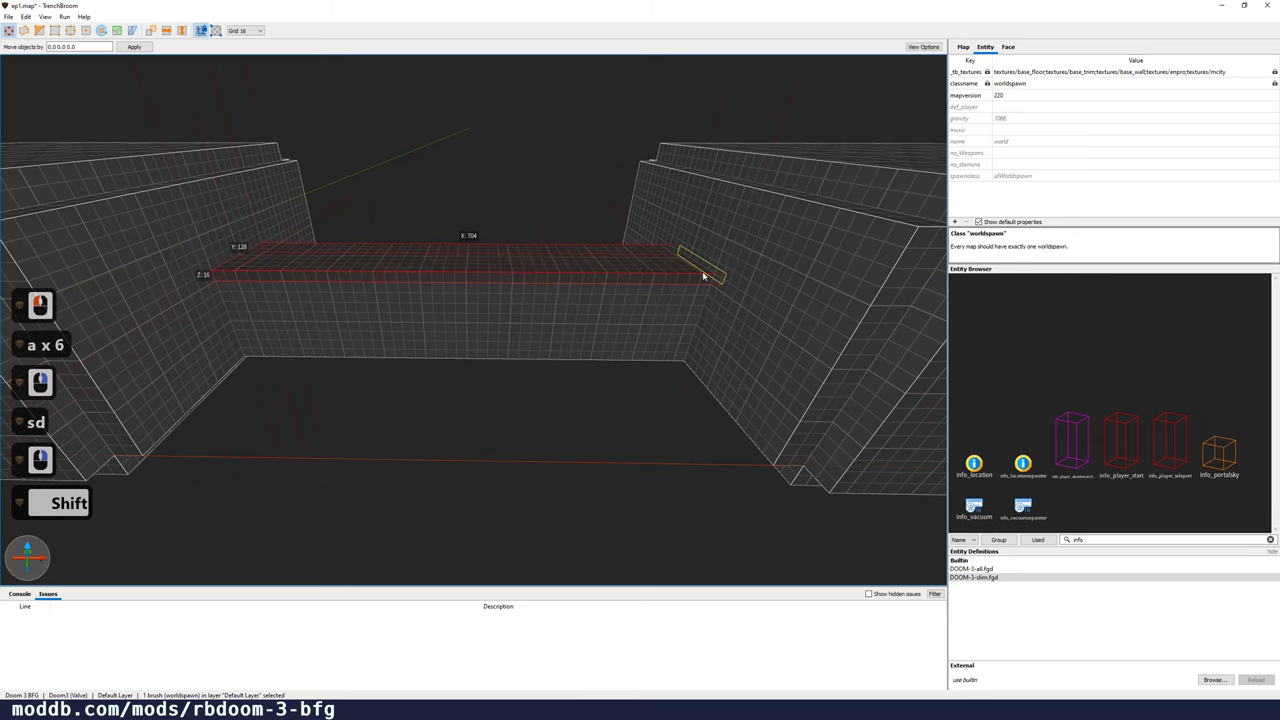
left_click_drag(702, 271, 691, 277, "shift")
key("Escape")
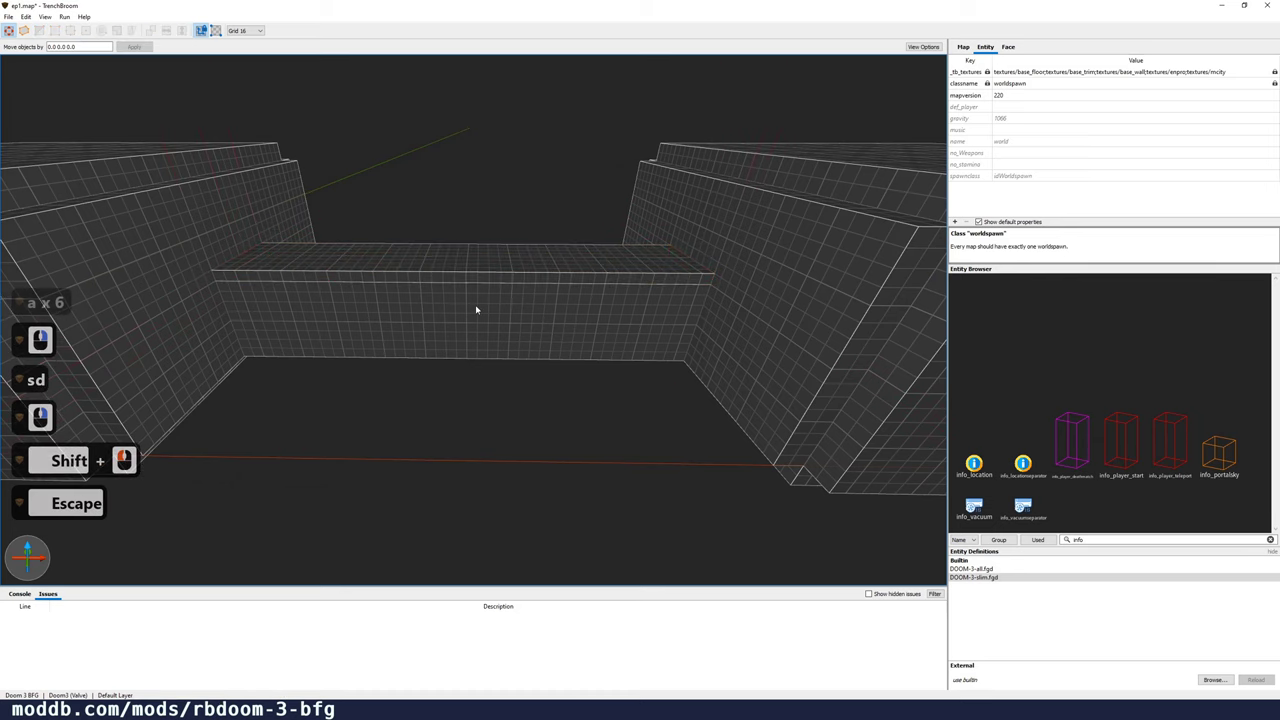
Step: Draw a 16 × 16 strip brush along the near side of the roof slab, spanning from one room to the other
key("d")
right_click_drag(377, 297, 346, 300)
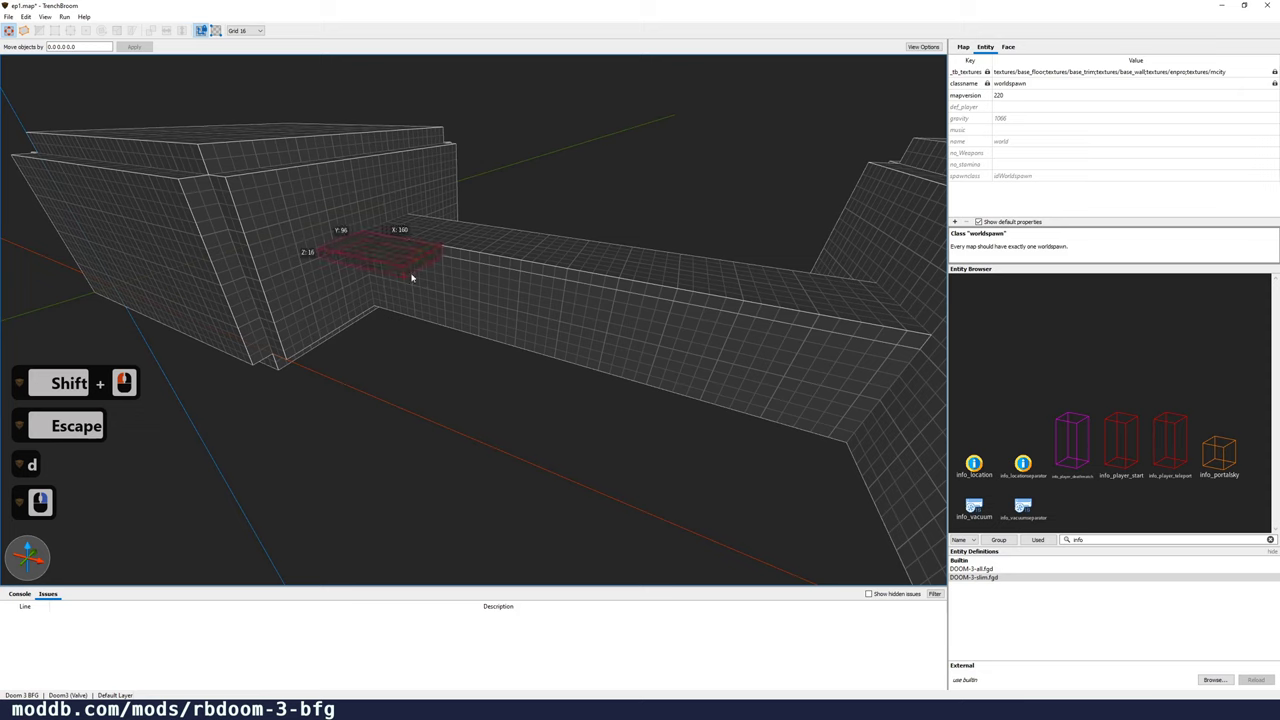
mouse_move(411, 278)
left_mouse_down()
mouse_move(504, 300)
mouse_move(499, 264)
left_mouse_up()
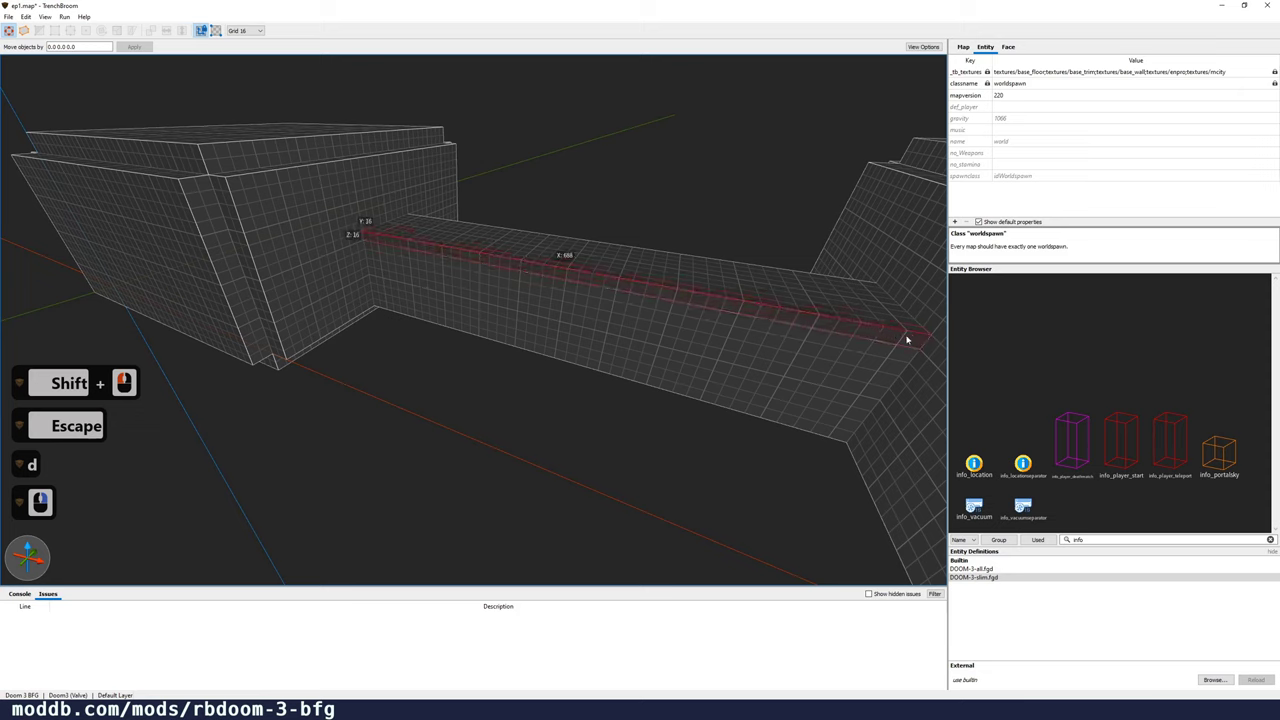
left_click_drag(907, 340, 840, 343)
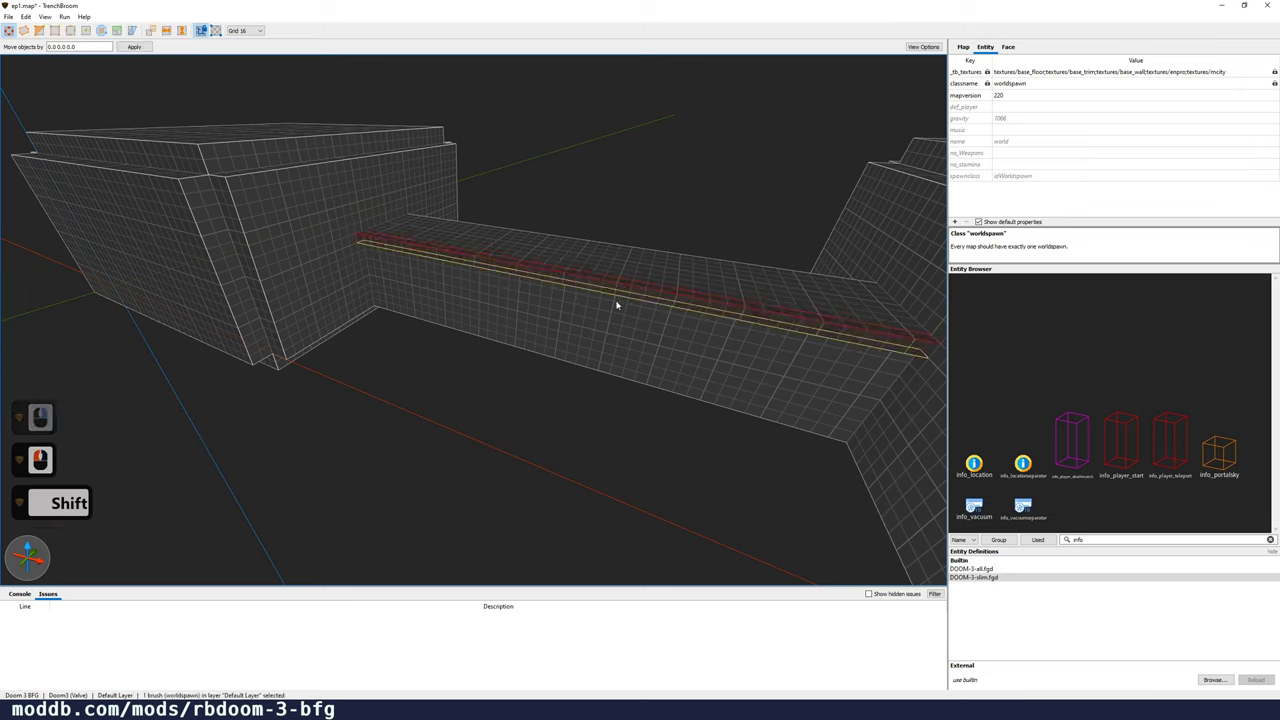
Step: Stretch the strip brush downward along the connecting brush to form one side wall of the corridor
left_click_drag(617, 305, 606, 397, "shift")
key("d")
key("w")
key("w")
key("w")
key("w")
key("w")
key("w")
key("w")
key("w")
key("w")
key("w")
key("w")
key("w")
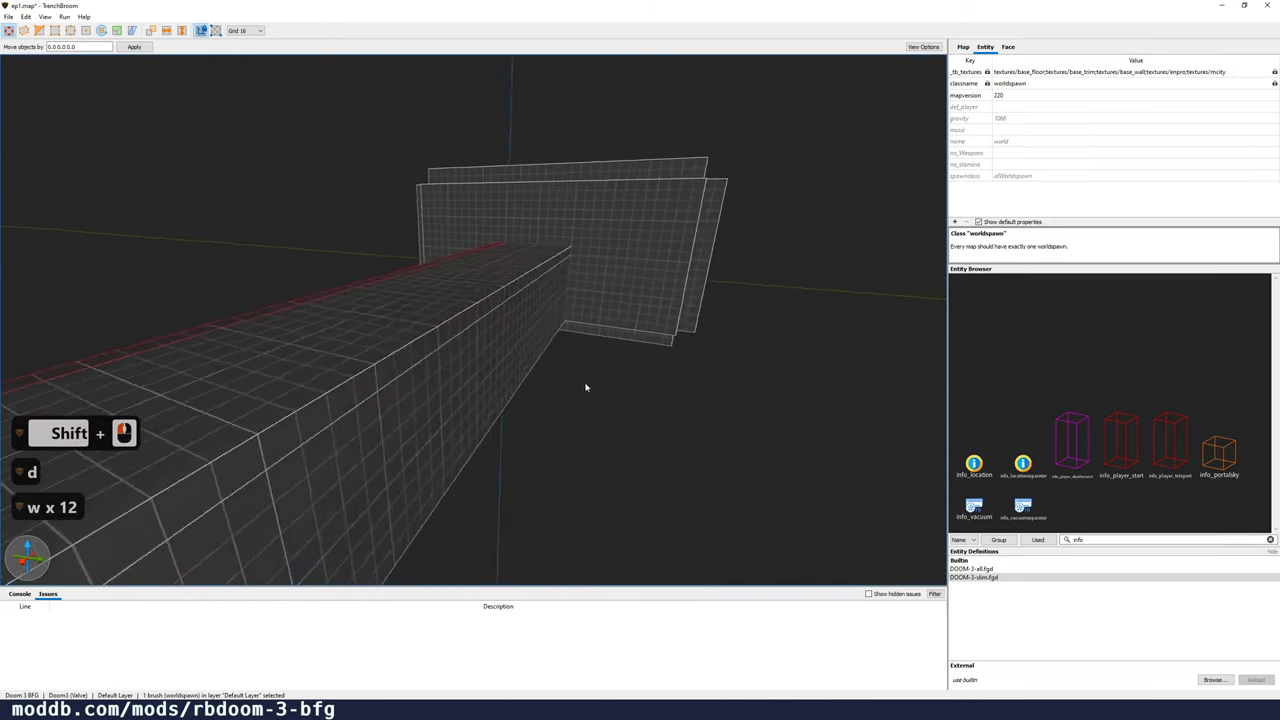
Step: Duplicate the side wall, move the copy nine grid steps to the corridor's opposite side, and deselect it
right_click_drag(586, 387, 573, 388)
key("ctrl+d")
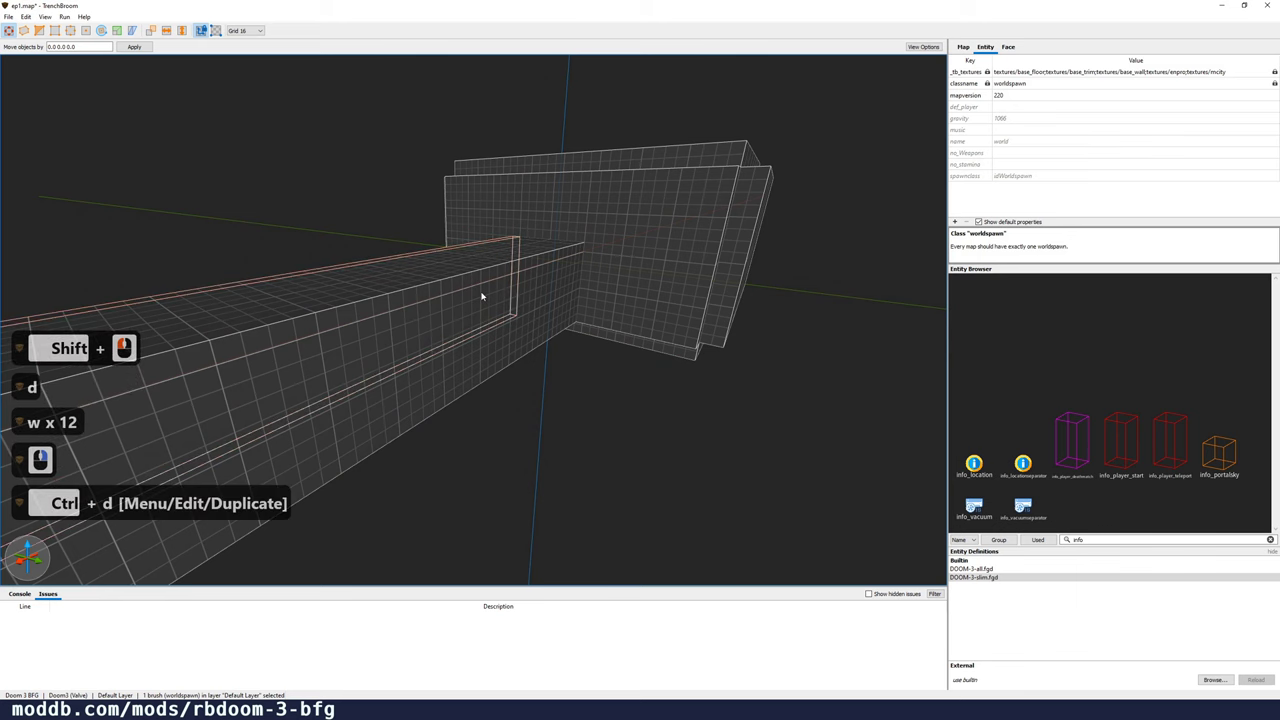
key("Right")
key("Right")
key("Right")
key("Right")
key("Right")
key("Right")
key("Right")
key("Right")
key("Right")
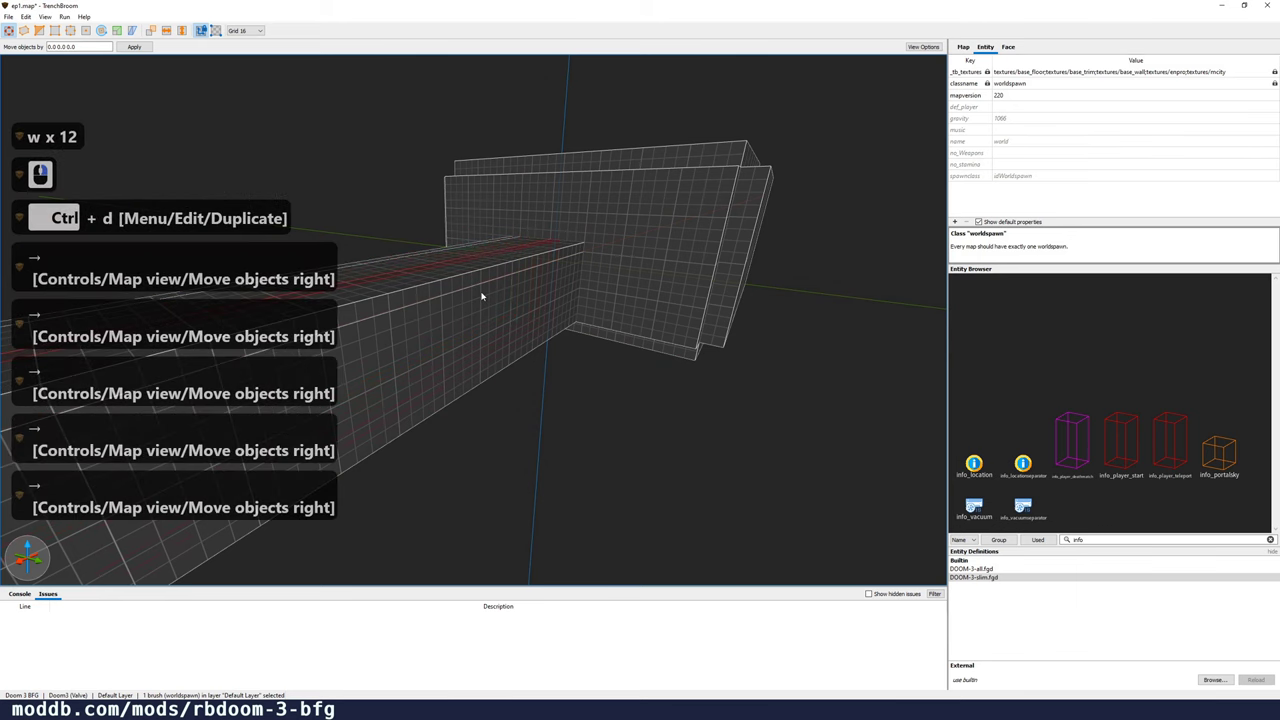
key("Escape")
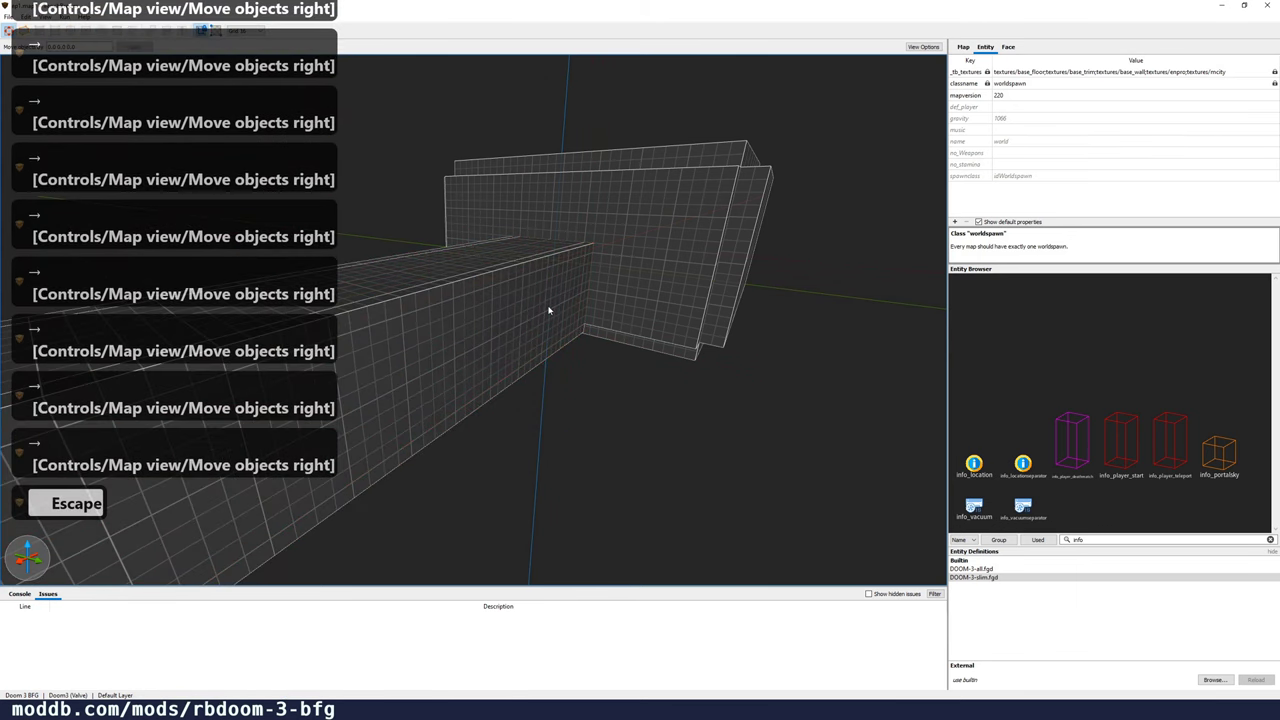
Step: Draw a 16-unit-thick floor brush across the corridor's underside between the two side walls
key("w")
mouse_move(548, 306)
right_mouse_down()
mouse_move(555, 376)
mouse_move(575, 288)
right_mouse_up()
scroll(557, 374, "up", 5)
key("s")
key("a")
key("w")
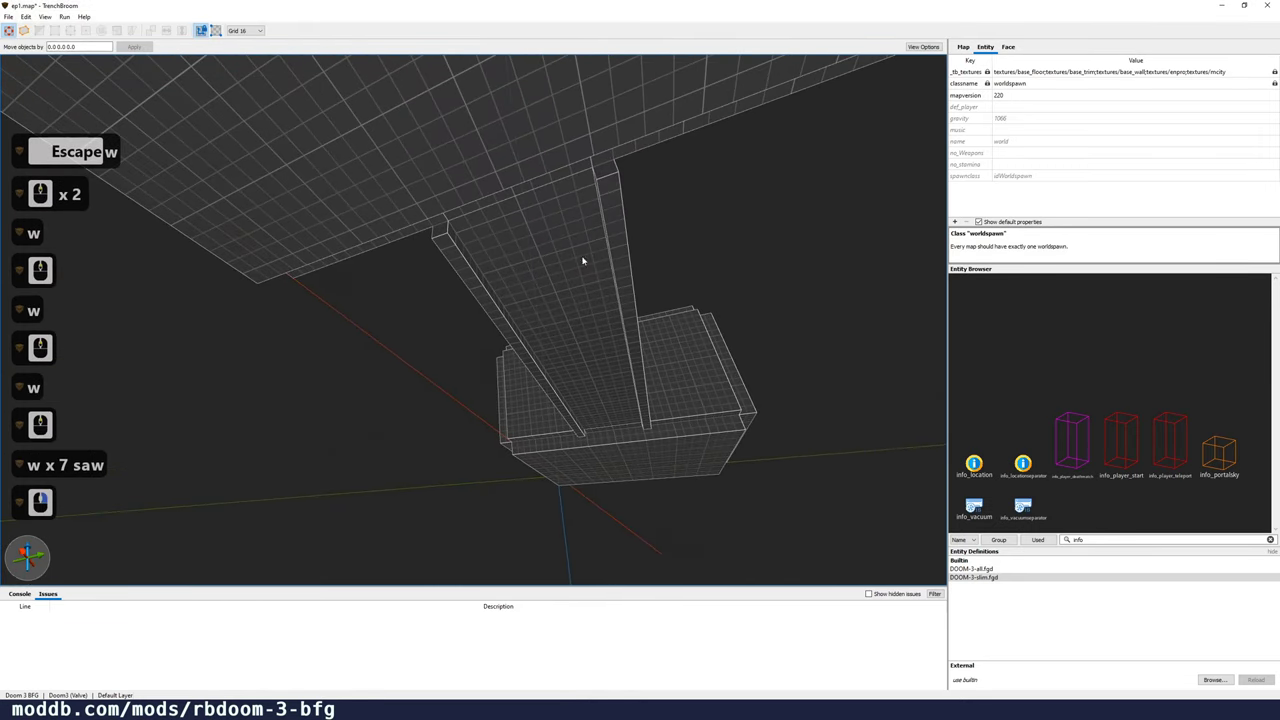
mouse_move(457, 220)
left_mouse_down()
mouse_move(594, 261)
mouse_move(624, 408)
mouse_move(643, 433)
left_mouse_up()
Step: Trim the floor brush's end flush with the outer face of the room wall, 688 units along X
mouse_move(698, 466)
right_mouse_down()
mouse_move(686, 508)
mouse_move(637, 483)
right_mouse_up()
key("w")
key("d")
key("d")
key("d")
key("d")
key("d")
key("d")
key("w")
key("a")
key("shift")
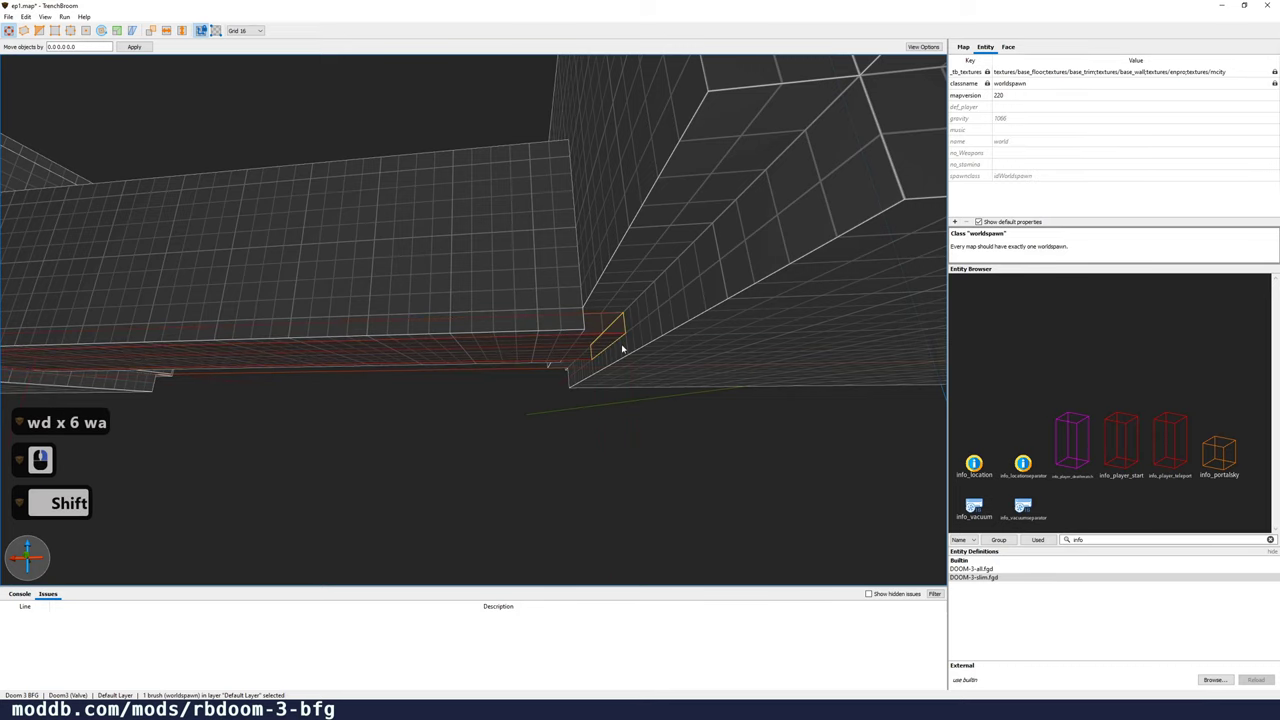
left_click_drag(576, 348, 569, 348, "shift")
Step: Select the 800 × 128 × 128 connecting brush from inside the room and CSG-subtract it from the room walls
key("a")
key("w")
right_click_drag(569, 348, 626, 363)
scroll(557, 366, "up", 3)
key("w")
key("a")
key("s")
key("a")
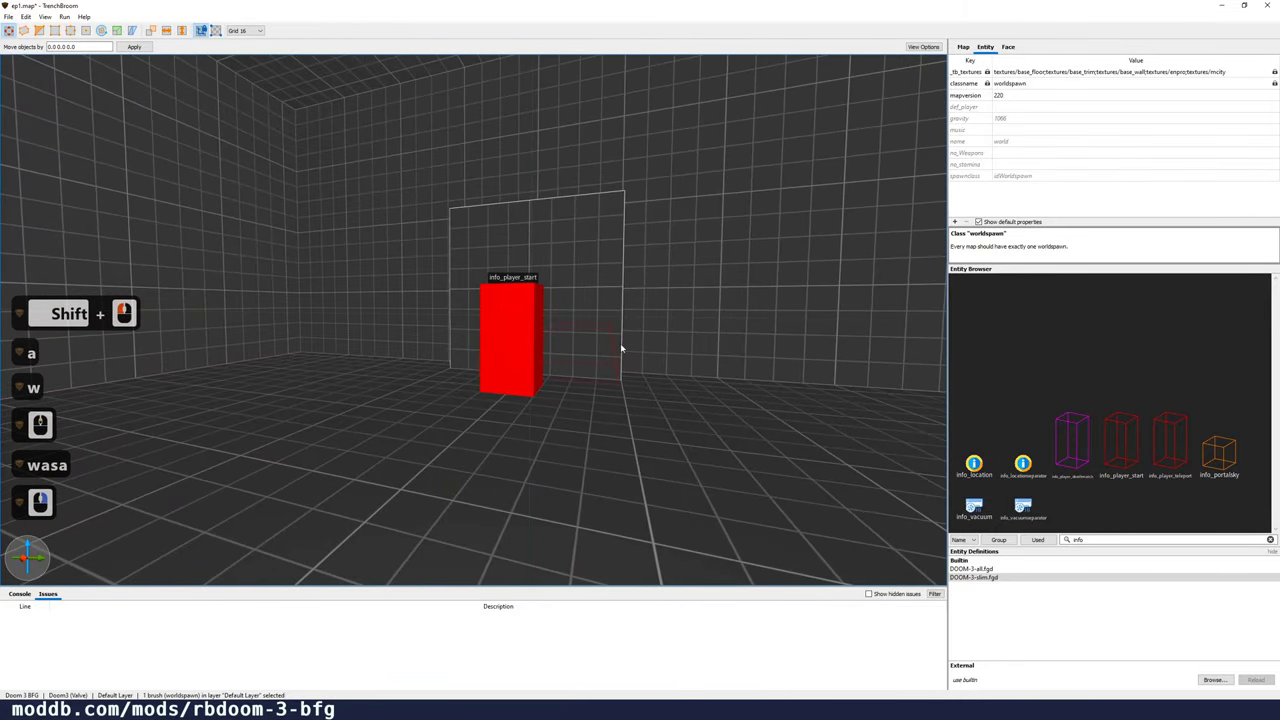
left_click(620, 348)
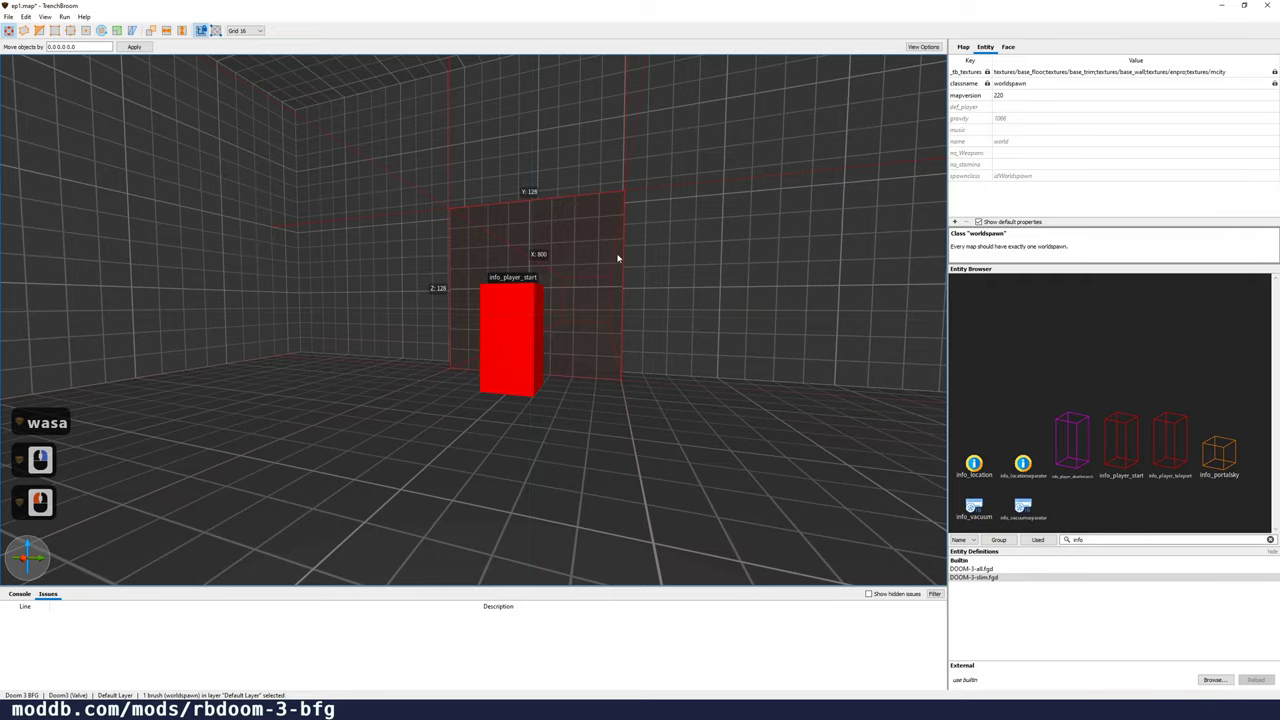
mouse_move(655, 338)
right_mouse_down()
mouse_move(551, 323)
mouse_move(636, 337)
right_mouse_up()
key("d")
key("s")
key("s")
key("s")
key("s")
key("s")
key("s")
key("s")
key("w")
key("w")
key("w")
key("w")
key("w")
key("w")
key("w")
key("w")
key("w")
key("a")
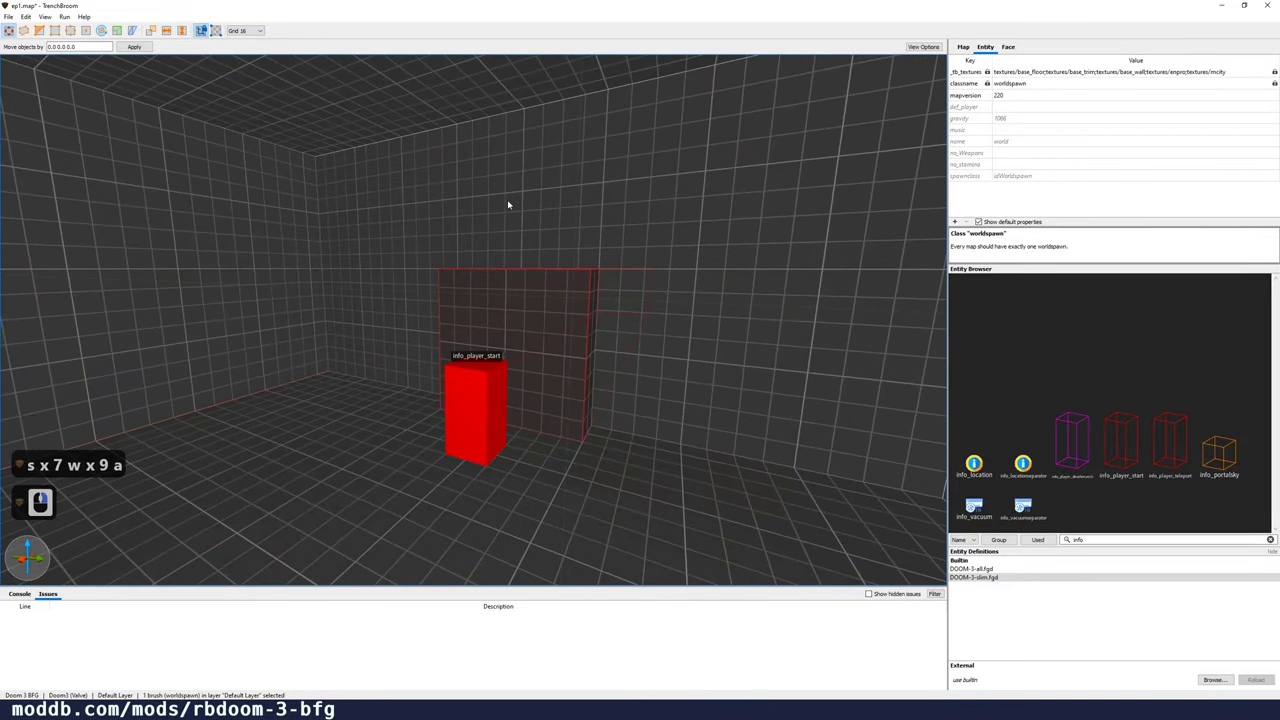
left_click(25, 17)
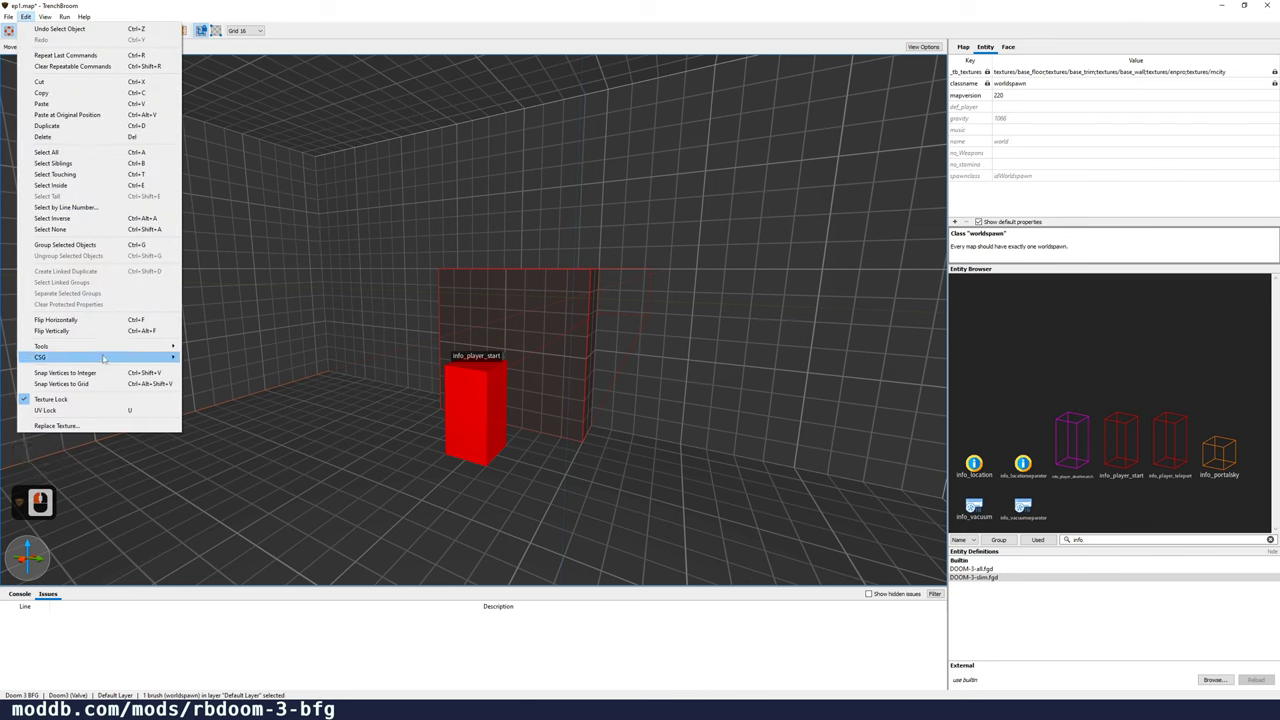
mouse_move(103, 357)
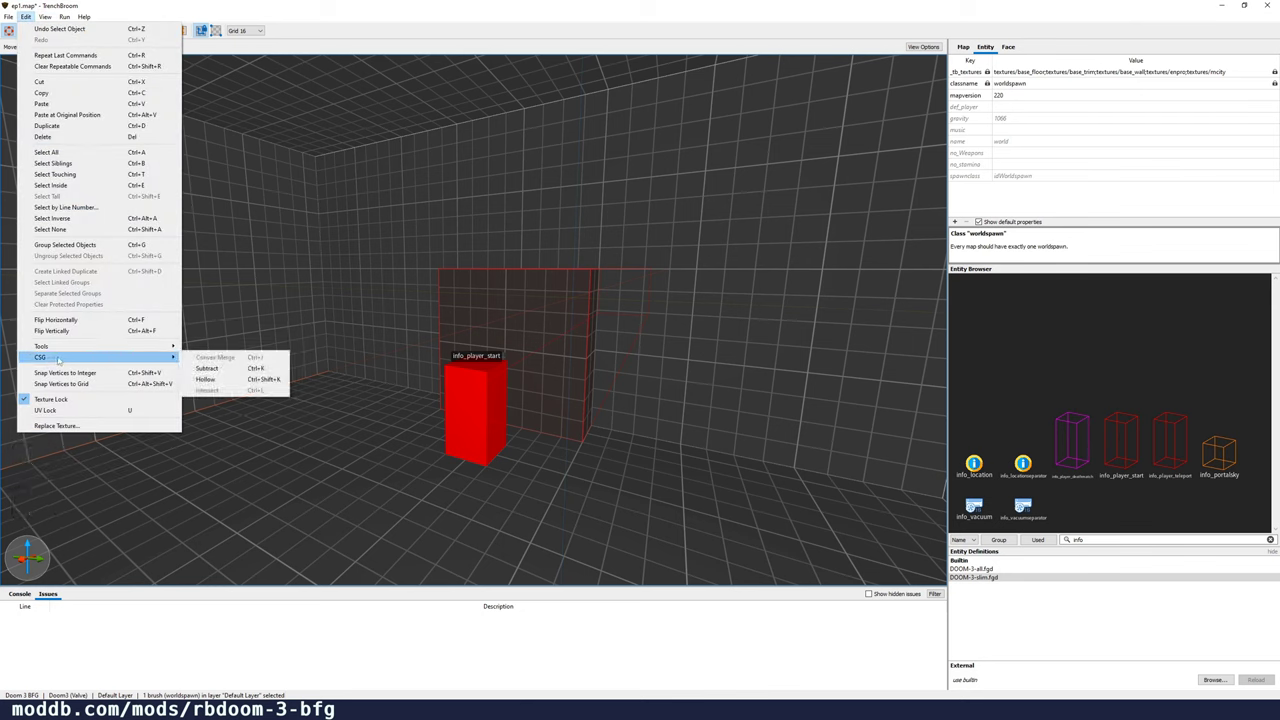
left_click(232, 373)
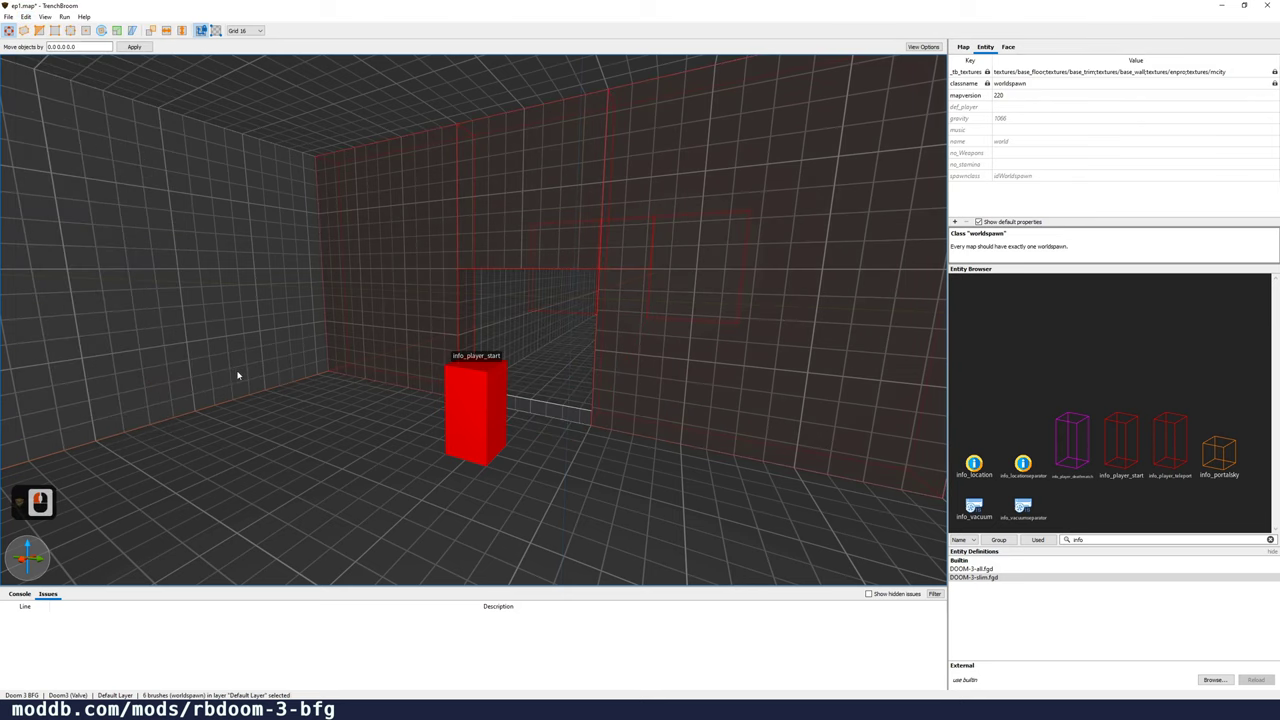
Step: Examine the openings cut into the room walls and the corridor running between the two rooms
right_click_drag(470, 332, 518, 334)
key("a")
key("d")
key("d")
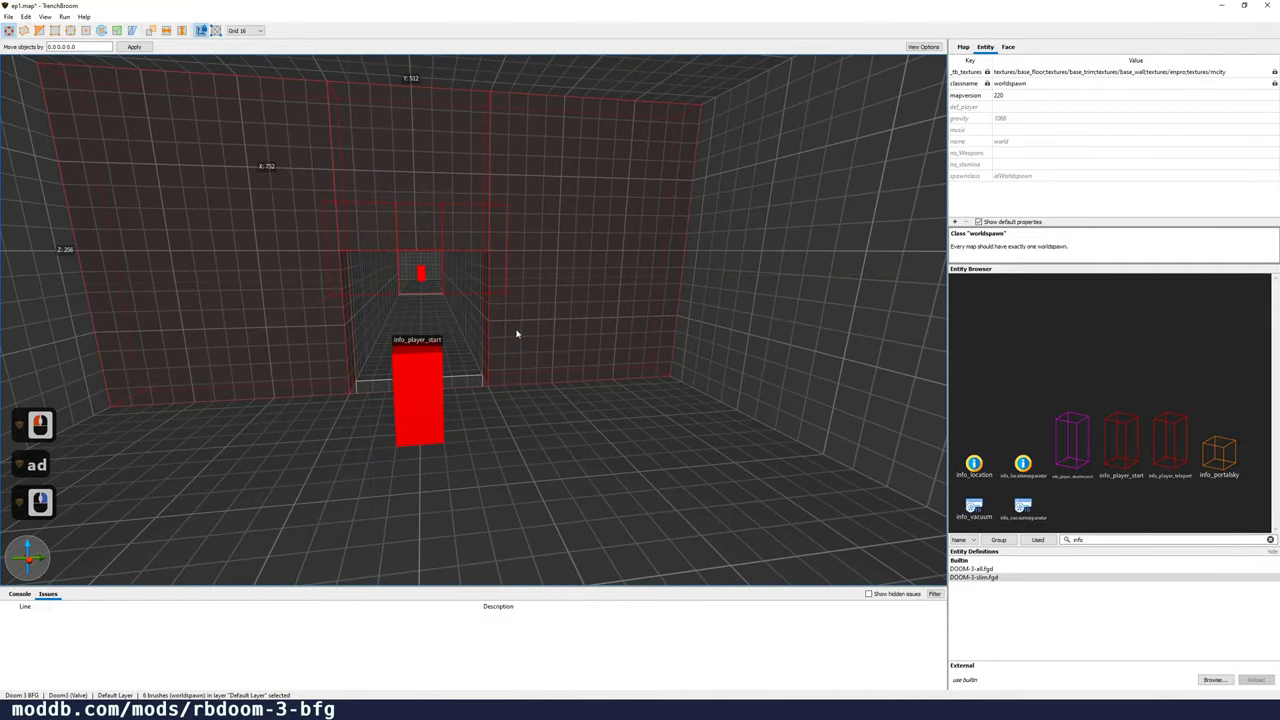
key("d")
key("w")
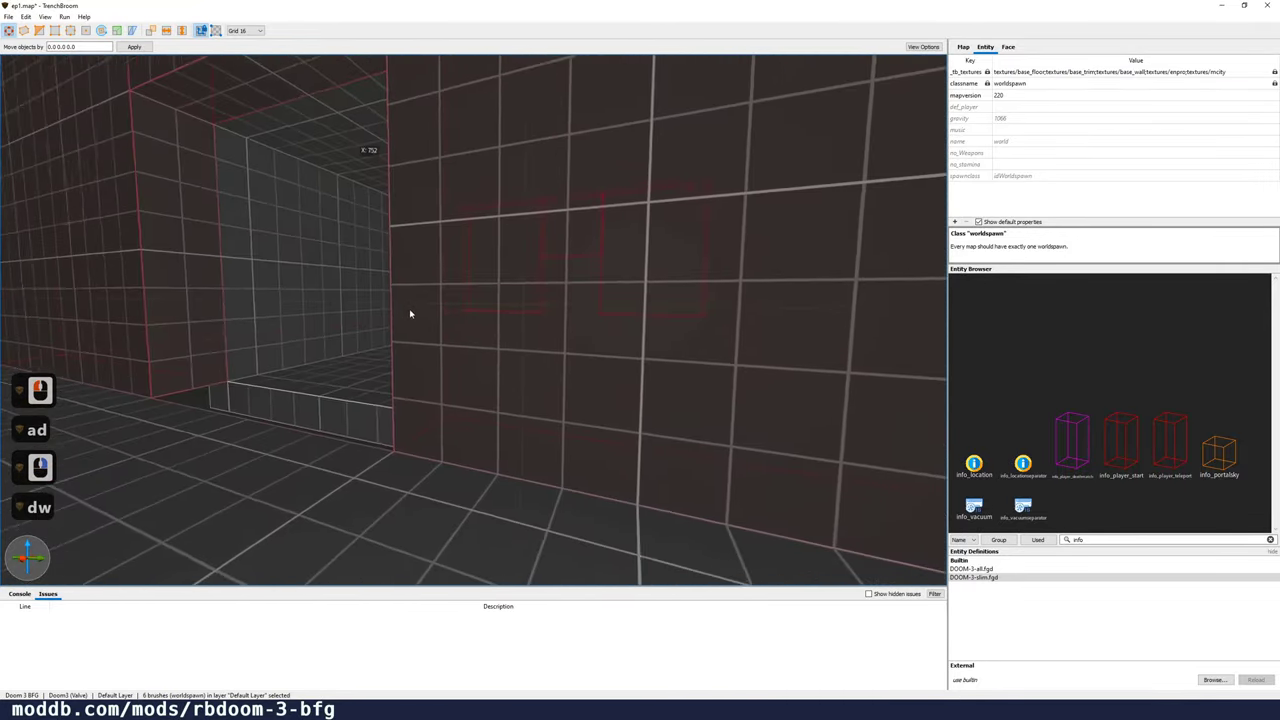
key("w")
key("a")
key("w")
right_click_drag(443, 304, 433, 309)
key("w")
key("d")
right_click_drag(641, 273, 457, 307)
key("w")
mouse_move(592, 454)
right_mouse_down()
mouse_move(592, 441)
mouse_move(594, 461)
right_mouse_up()
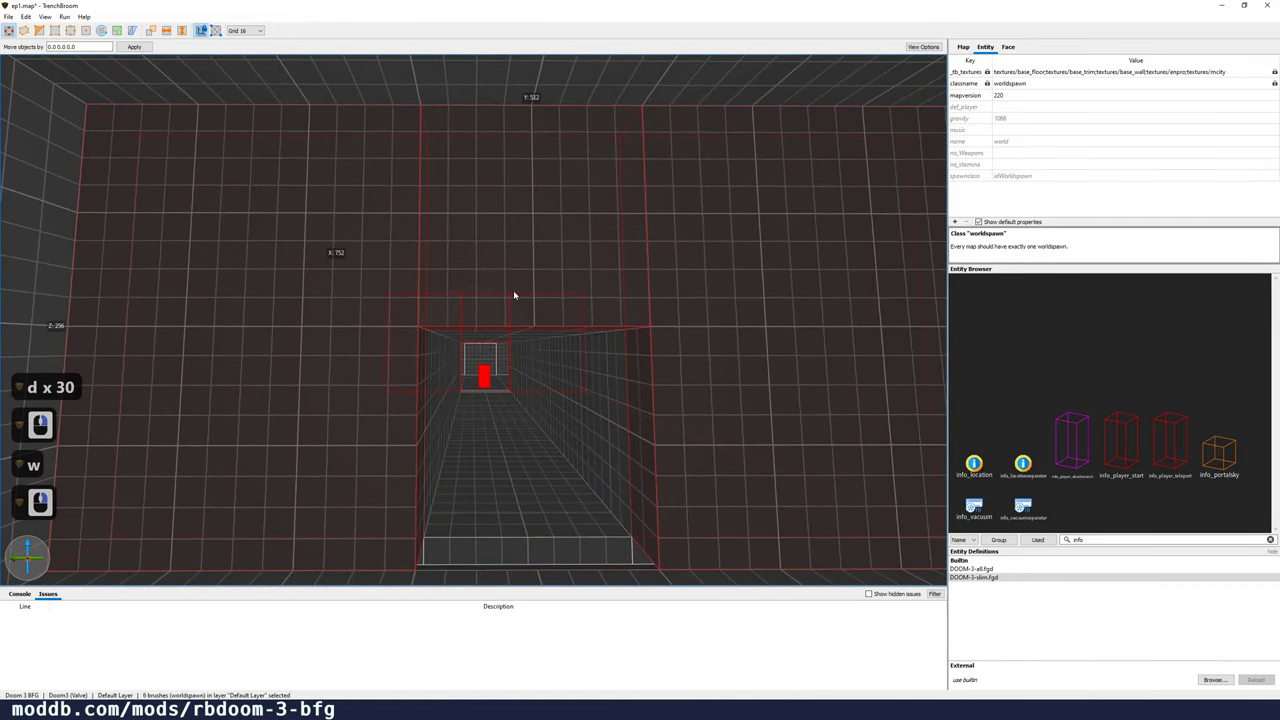
Step: Extend the corridor's floor brush through the first doorway to meet the room floor, making it 720 units along X
key("w")
right_click_drag(529, 337, 619, 371)
key("a")
left_click(486, 397)
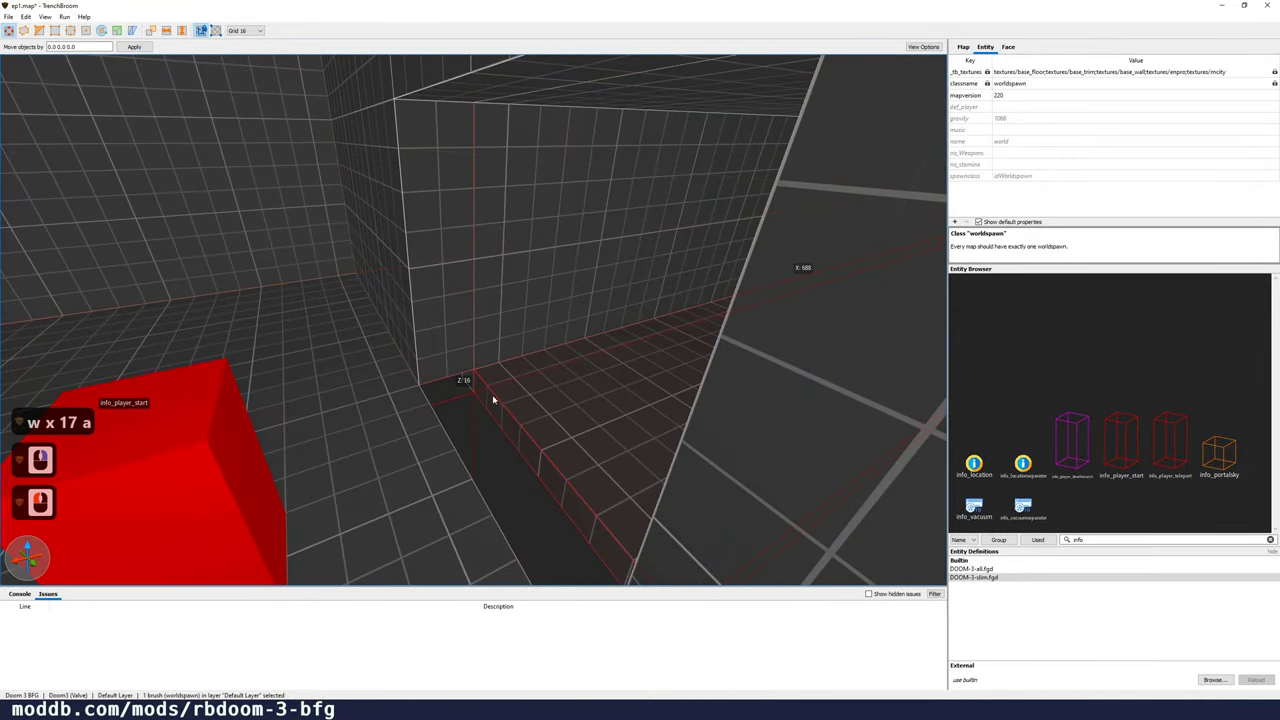
key("s")
mouse_move(494, 400)
right_mouse_down()
mouse_move(494, 420)
mouse_move(521, 416)
right_mouse_up()
key("a")
key("w")
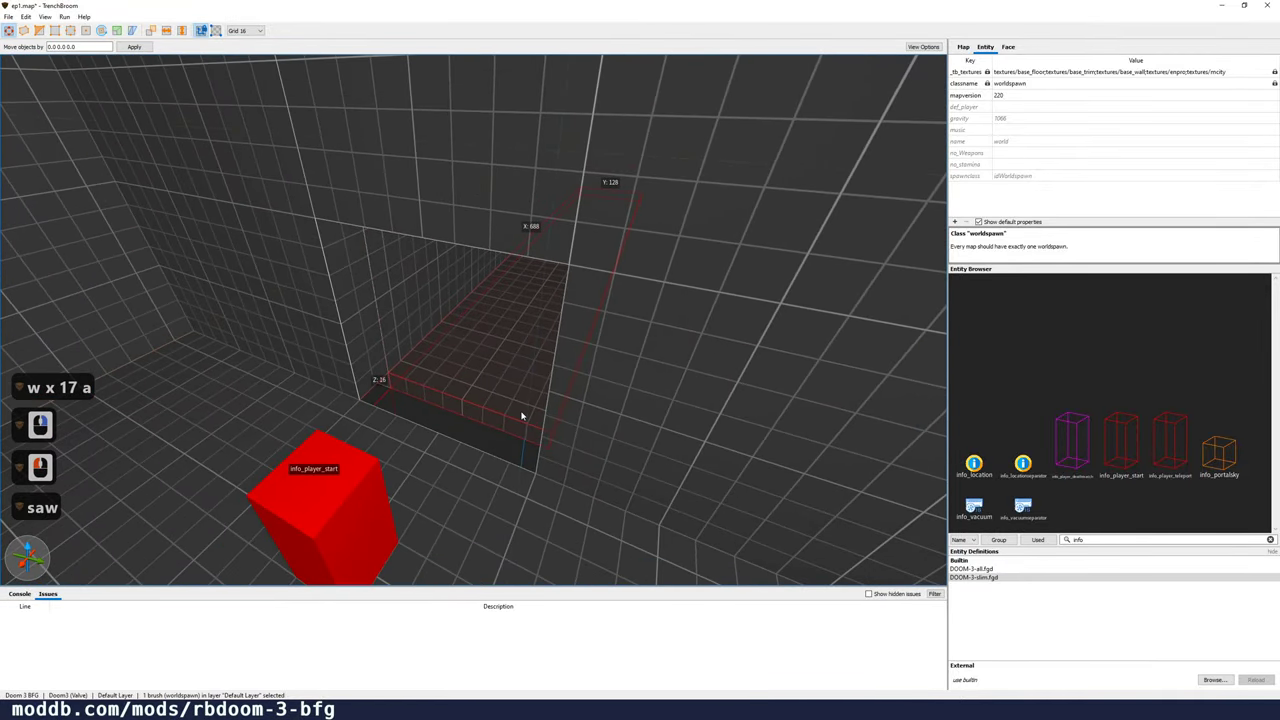
left_click_drag(485, 423, 473, 437, "shift")
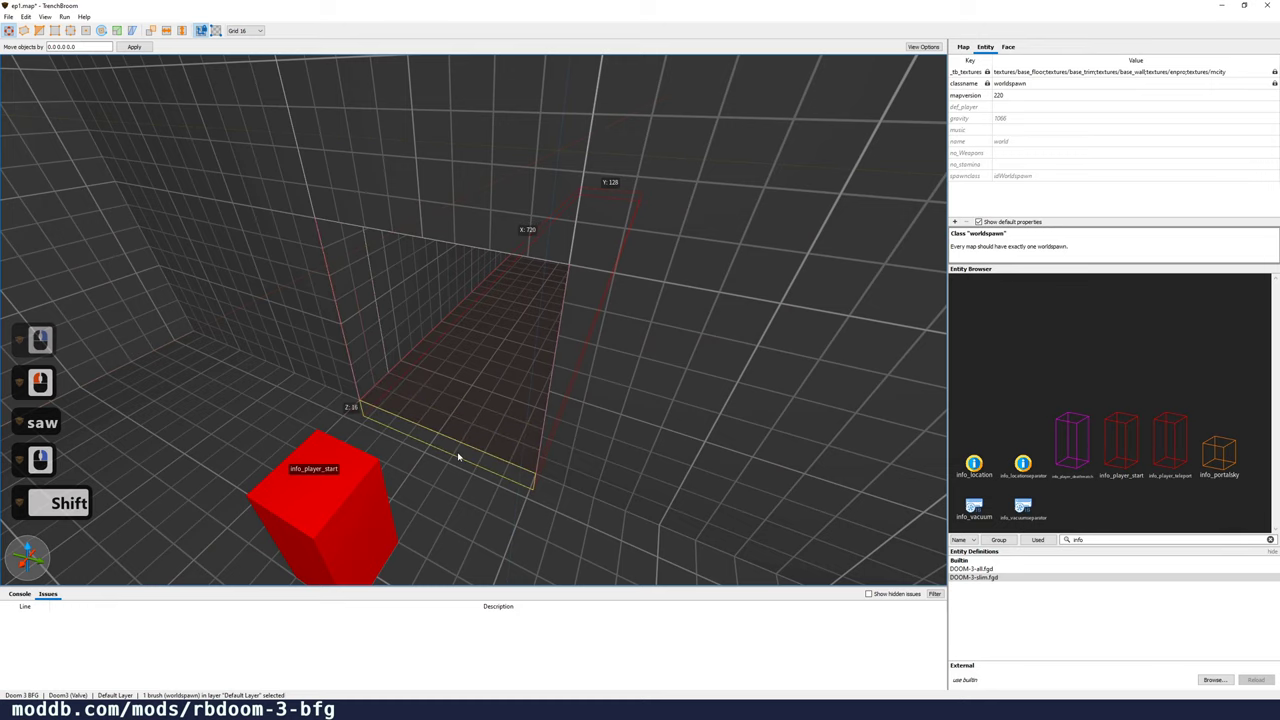
Step: Extend the floor brush's other end through the opposite doorway, flush with that room's inner wall face
key("w")
mouse_move(458, 454)
right_mouse_down()
mouse_move(460, 389)
mouse_move(400, 409)
mouse_move(362, 370)
right_mouse_up()
key("d")
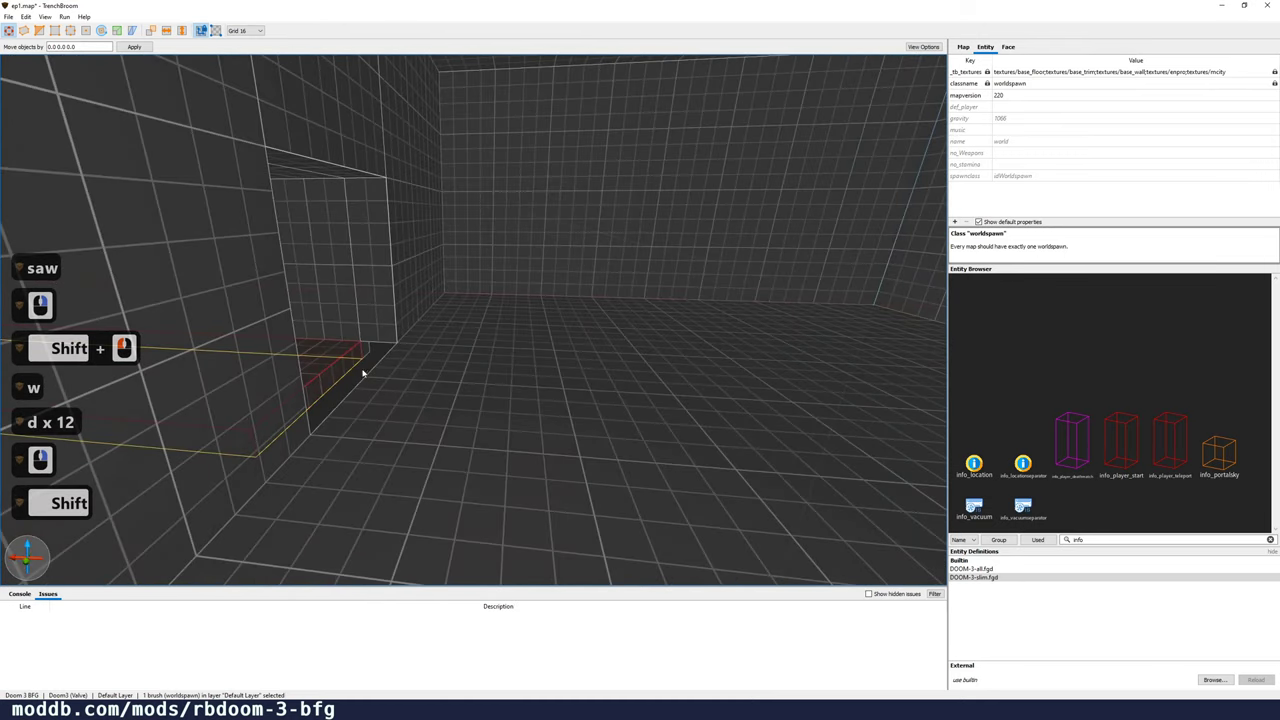
left_click_drag(394, 377, 389, 374, "shift")
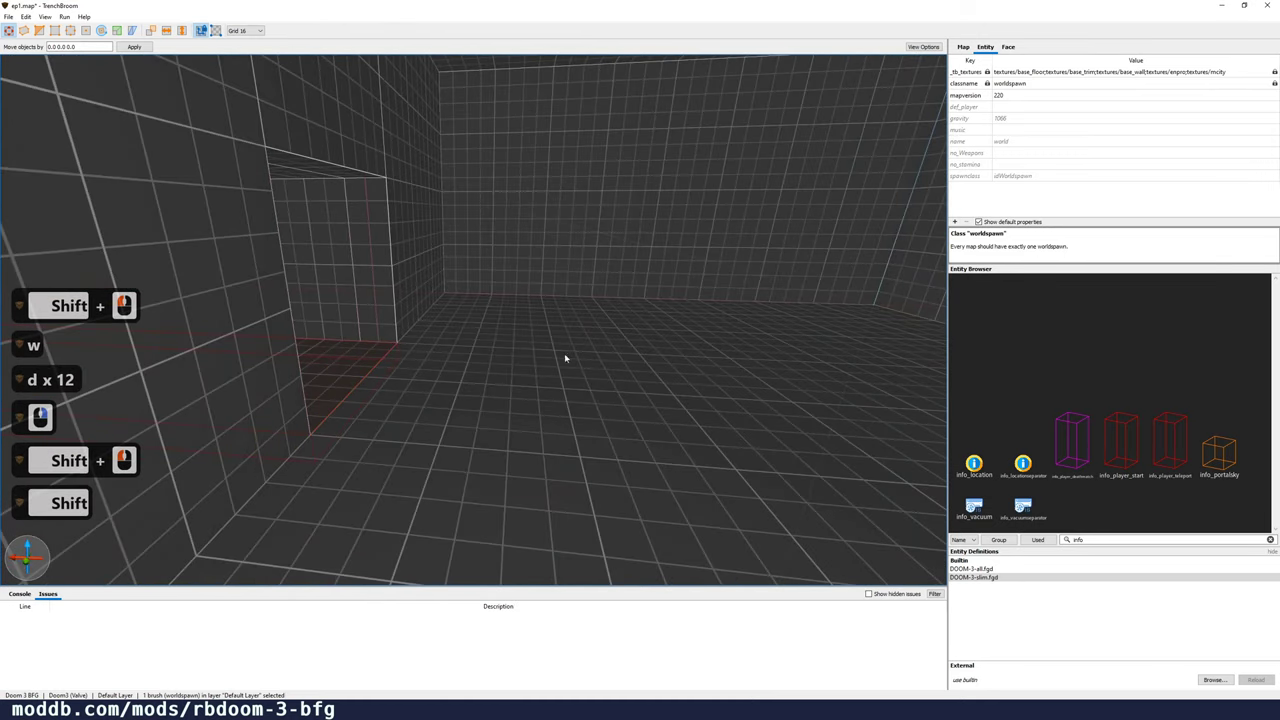
Step: Delete the info_player_start entity whose origin is 80 256 0
right_click_drag(689, 331, 752, 329)
left_click(632, 328)
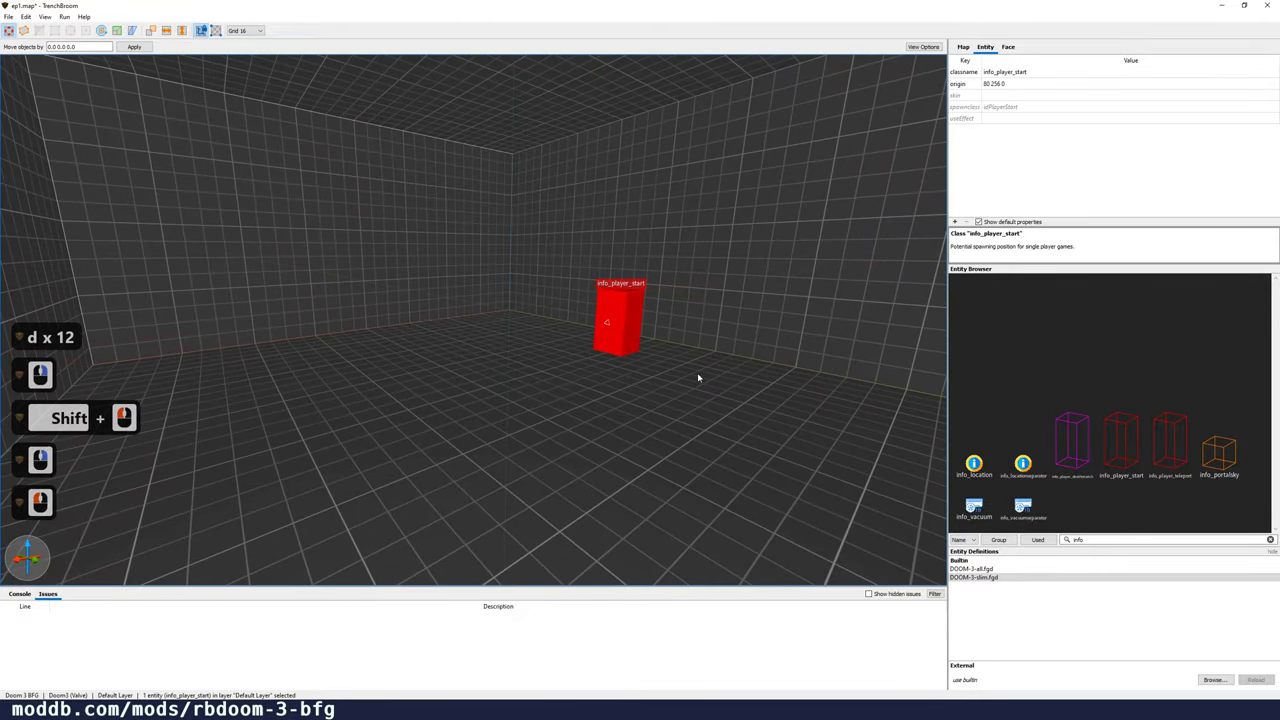
key("Delete")
Step: Examine both rooms and the corridor from inside to check how the floors, walls and doorways join
right_click_drag(698, 378, 660, 383)
key("w")
key("w")
key("w")
key("w")
key("w")
key("w")
key("w")
key("w")
key("w")
key("w")
key("w")
key("w")
key("w")
key("w")
key("w")
key("w")
key("w")
key("w")
key("w")
key("w")
key("a")
key("d")
key("a")
key("w")
key("s")
scroll(676, 394, "up", 6)
key("s")
key("s")
key("s")
key("s")
key("s")
key("s")
key("s")
key("s")
key("s")
key("s")
key("s")
key("s")
key("d")
key("w")
key("w")
key("w")
key("w")
key("w")
key("w")
key("w")
key("w")
key("w")
key("w")
key("w")
left_click_drag(660, 383, 594, 383)
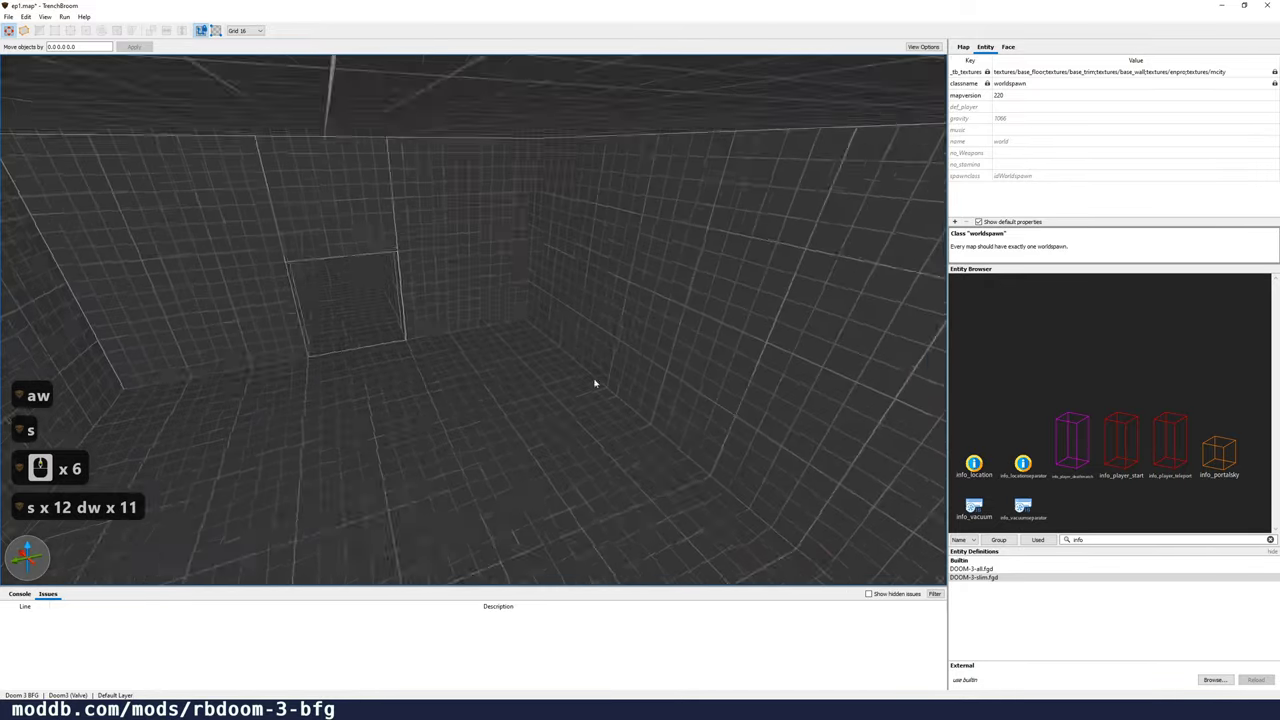
Step: Move the remaining info_player_start entity along X through the corridor into the opposite room, to origin 400 256 0
key("d")
key("w")
right_click_drag(594, 383, 576, 363)
key("a")
key("w")
scroll(530, 361, "down", 5)
key("d")
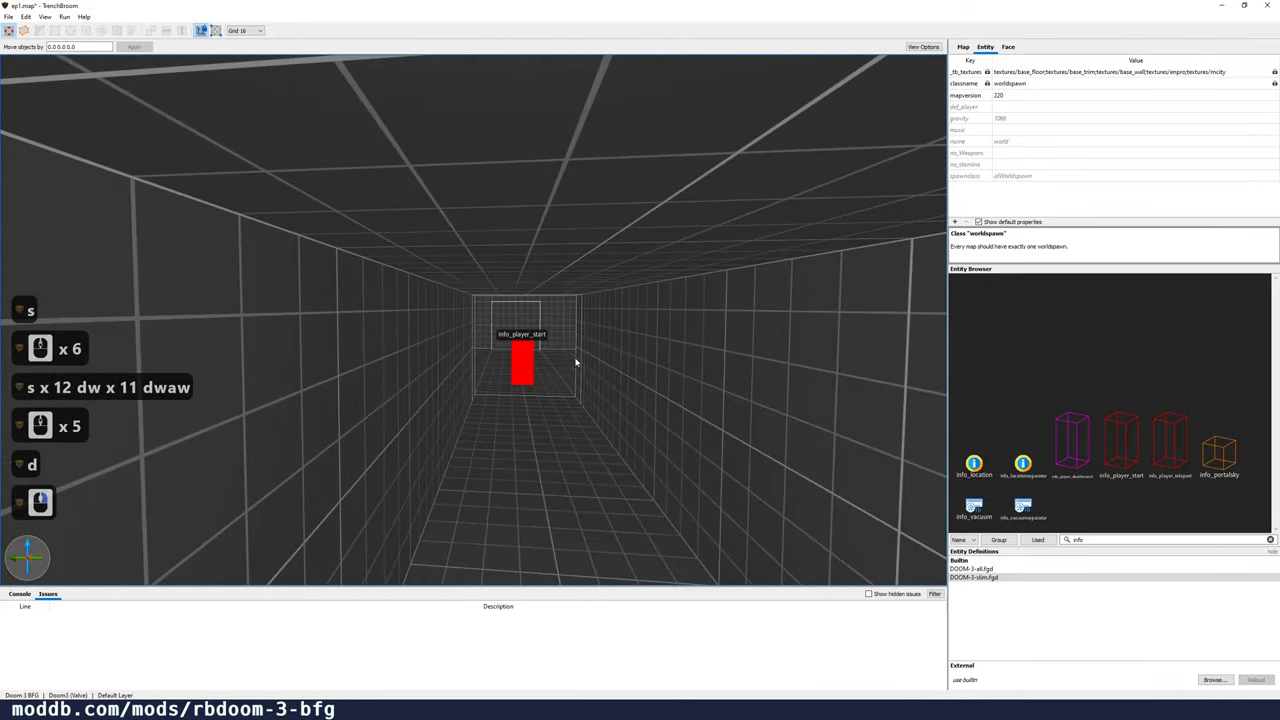
left_click(530, 365)
key("d")
key("w")
key("a")
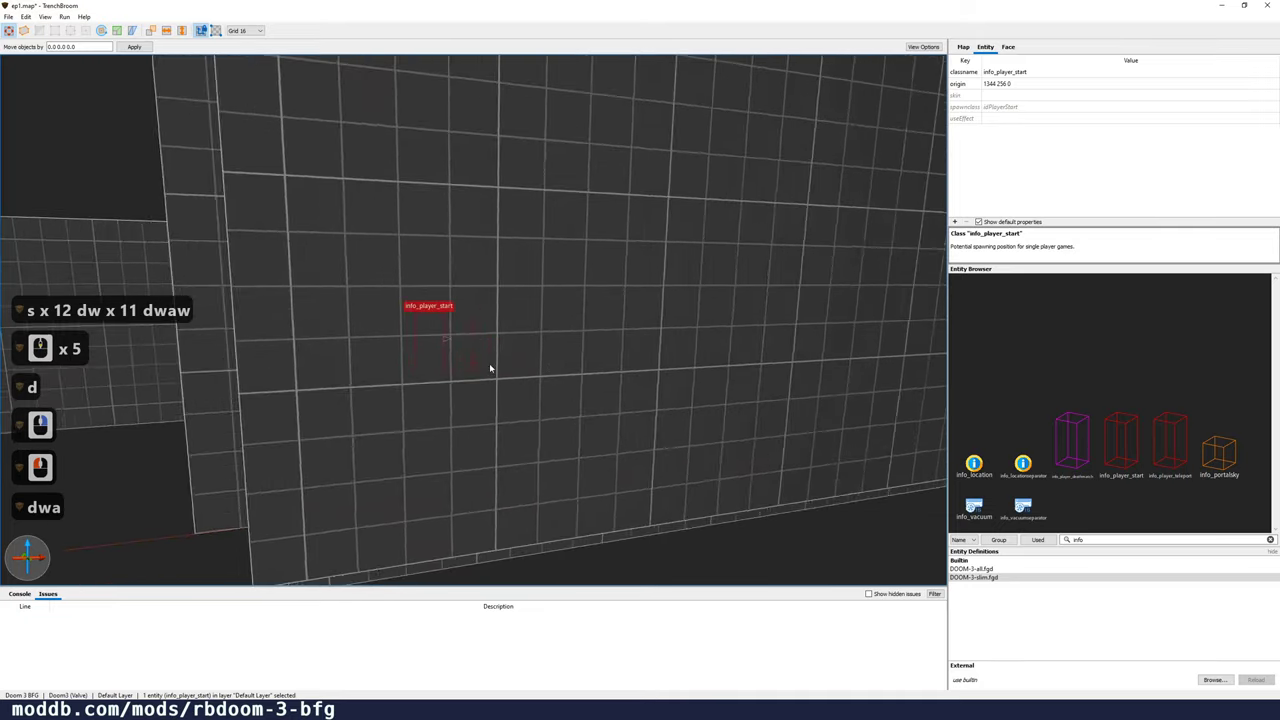
key("a")
key("a")
key("a")
key("a")
key("a")
key("a")
key("a")
key("a")
key("a")
key("a")
key("a")
key("a")
key("a")
key("a")
key("a")
key("a")
key("a")
key("a")
key("a")
key("a")
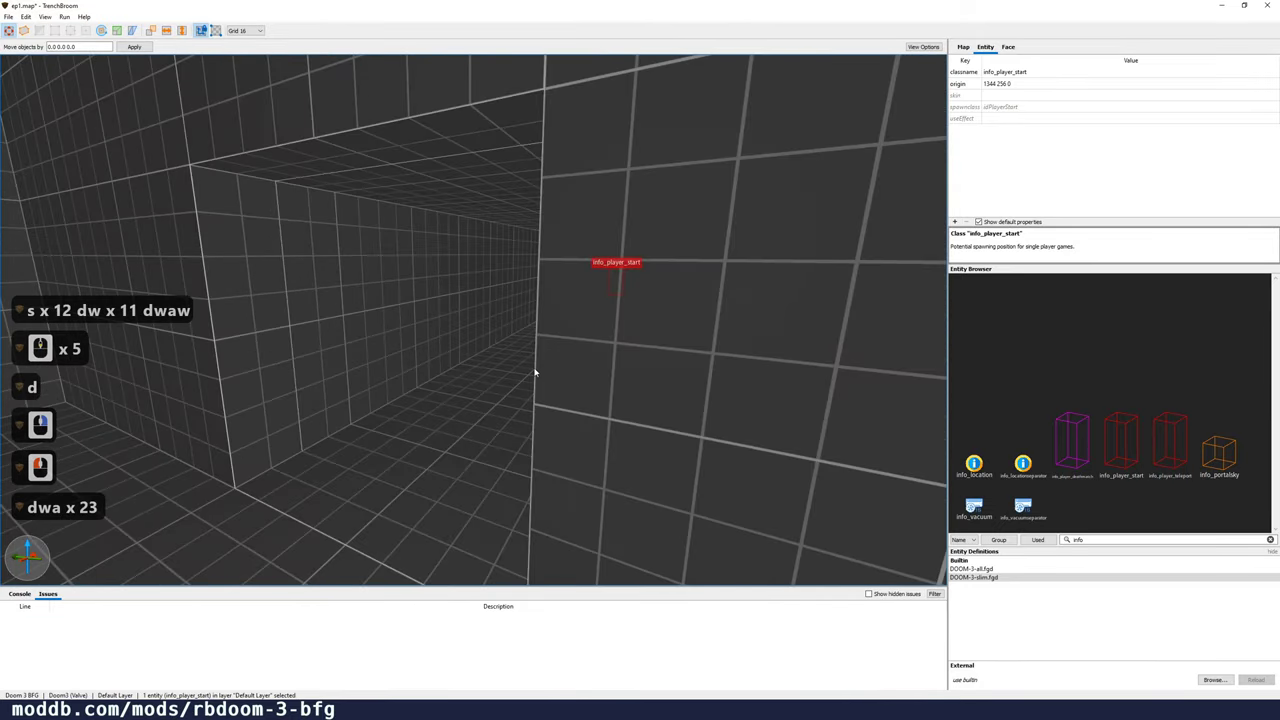
right_click_drag(534, 372, 536, 372)
key("a")
key("Down")
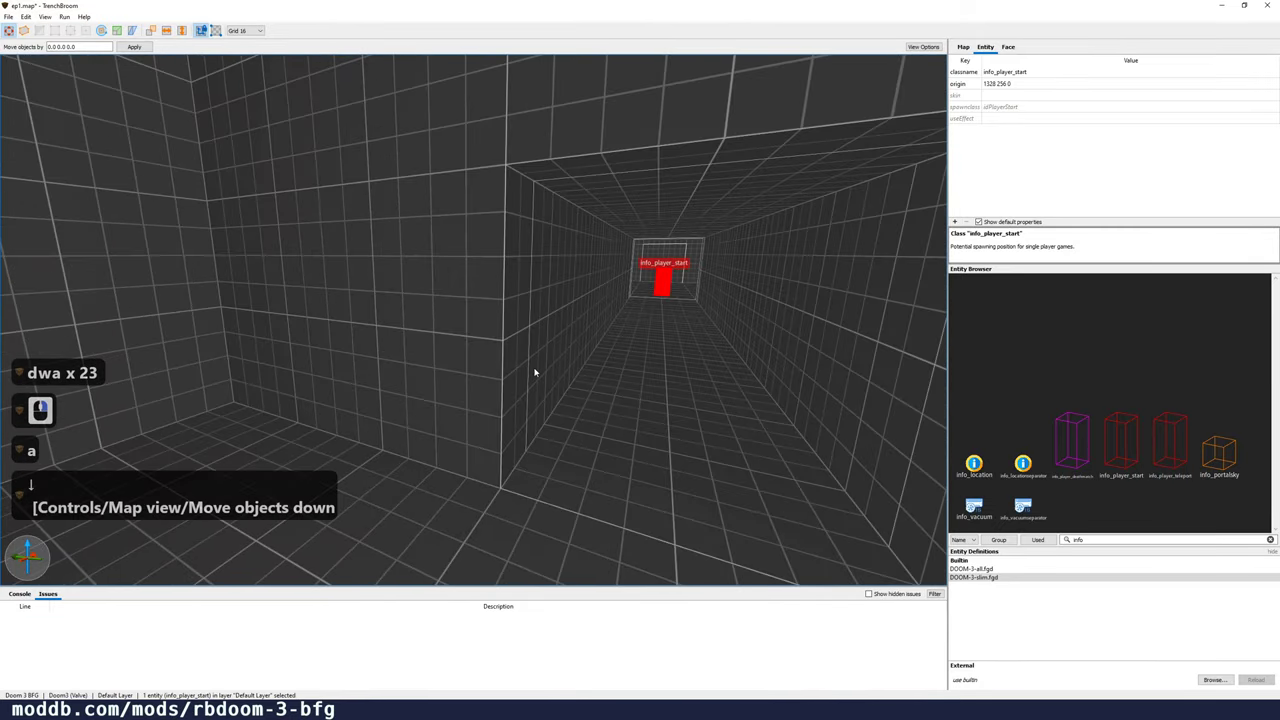
key("Down")
key("Down")
key("Down")
key("Down")
key("Down")
key("Down")
key("Down")
key("Down")
key("Down")
key("Down")
key("Down")
key("Down")
key("Down")
key("Down")
key("Down")
key("Down")
key("Down")
key("Down")
key("Down")
key("Down")
key("Down")
key("Down")
key("Down")
key("Down")
key("Down")
key("Down")
key("Down")
key("Down")
key("Down")
key("Down")
key("Down")
key("Down")
key("Down")
key("Down")
key("Down")
key("Down")
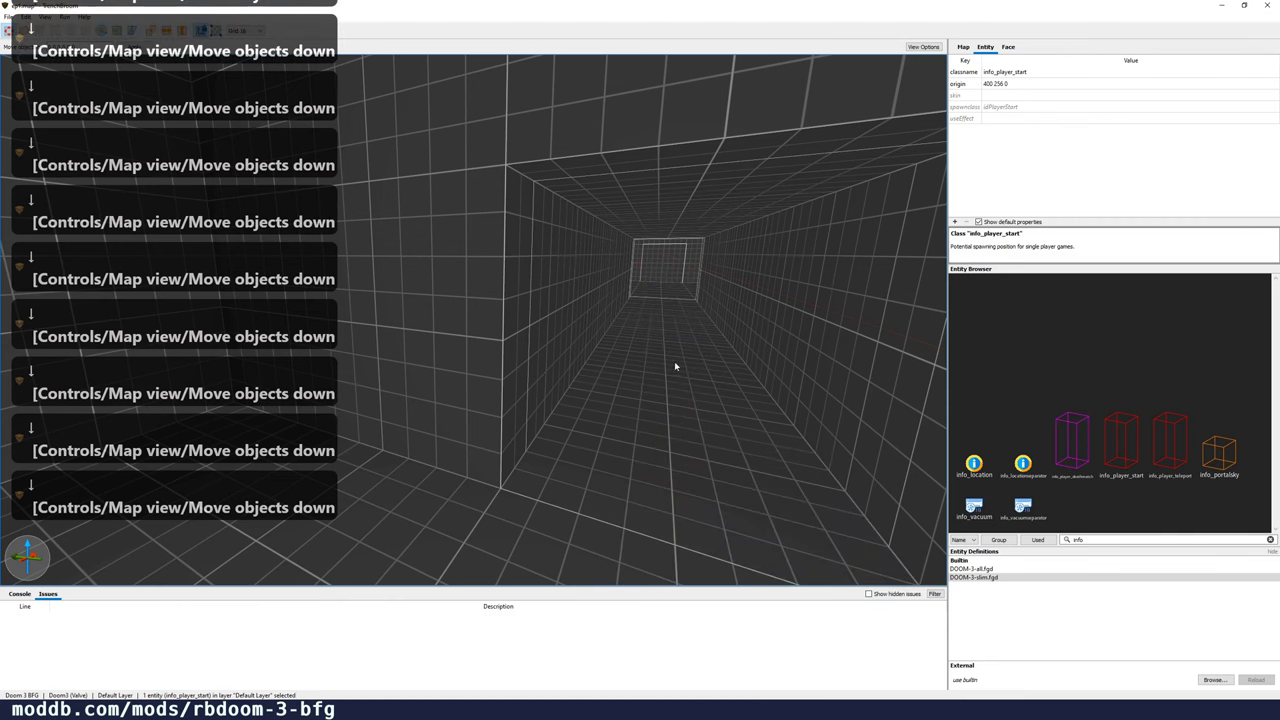
Step: Shift the info_player_start further into the room to origin 288 240 0 and save the map
key("s")
key("d")
right_click_drag(675, 366, 565, 370)
left_click_drag(473, 373, 348, 385)
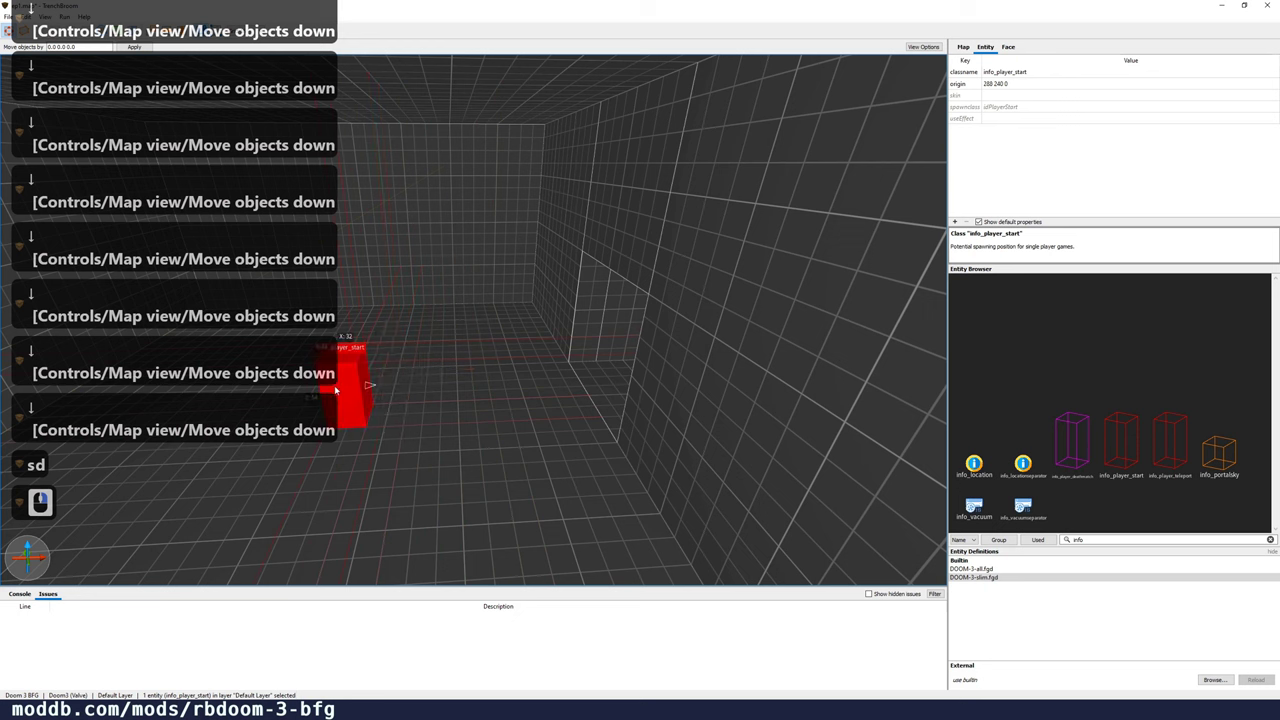
key("ctrl+s")
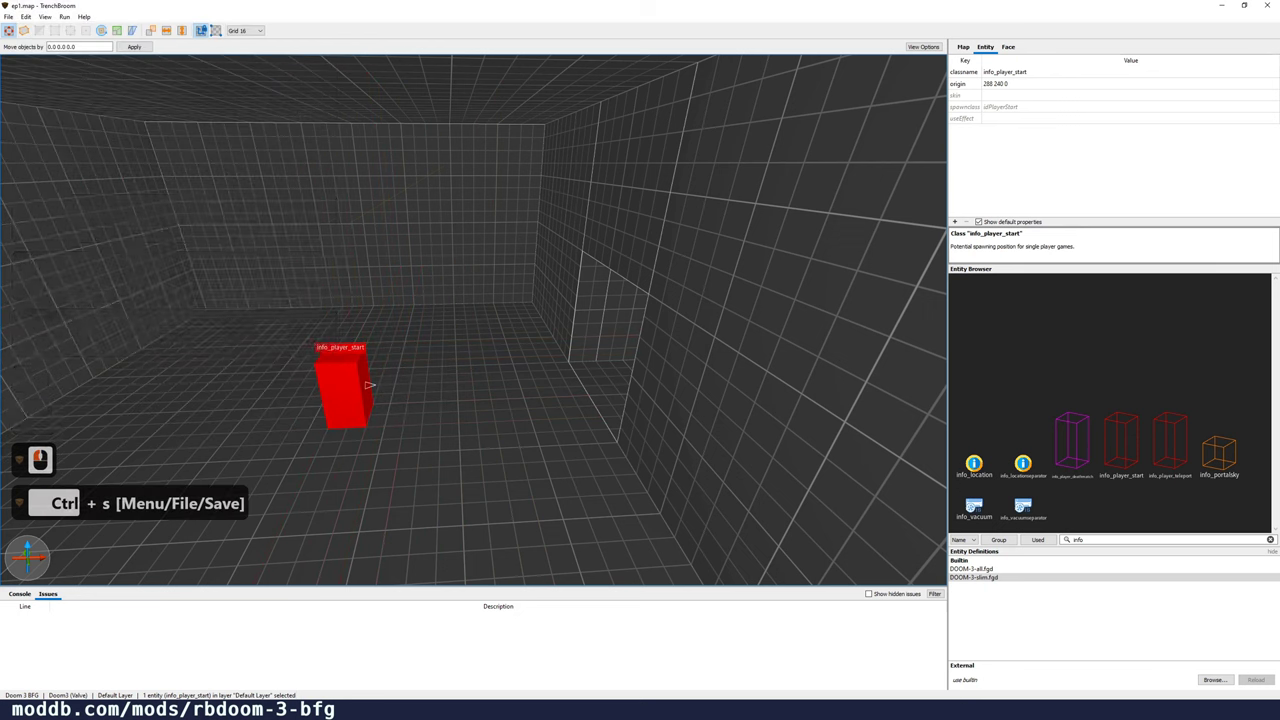
Step: Switch to DOOM 3: BFG Edition, recompile the map with dmap tutorials/ep1.map in the console and review the compile log
left_click(260, 708)
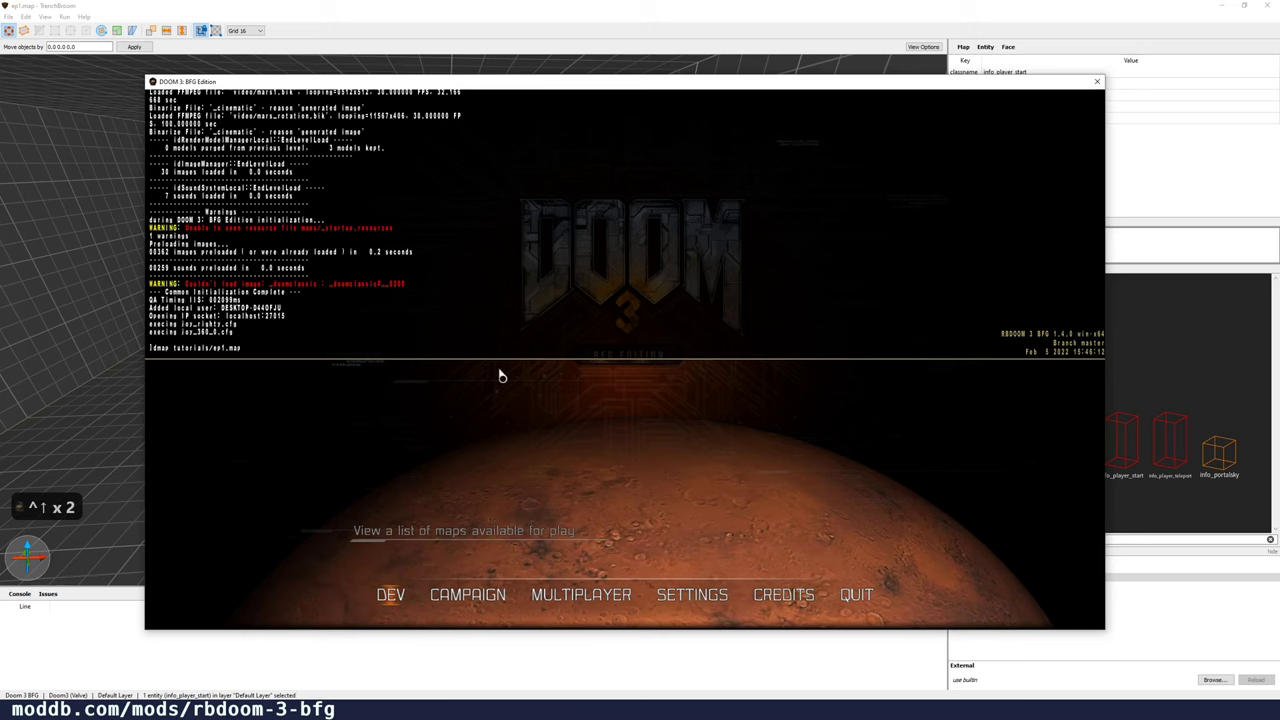
key("Up")
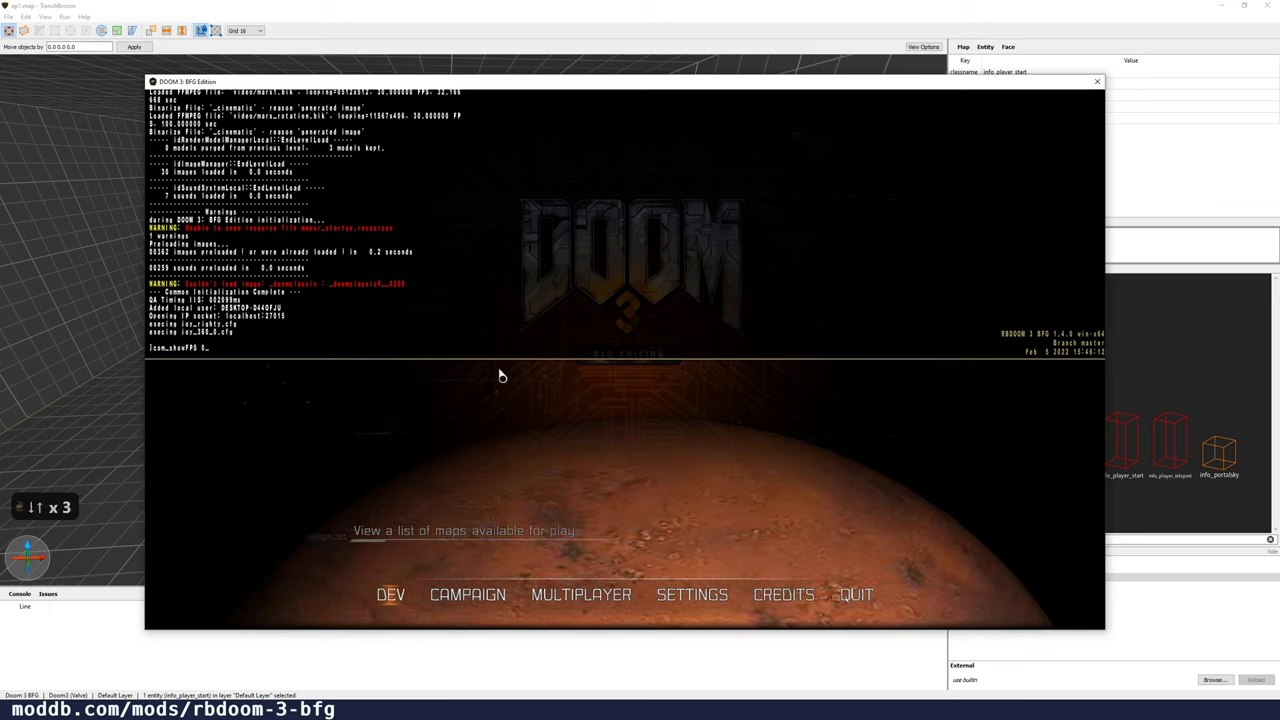
key("Down")
key("Down")
key("Down")
key("Return")
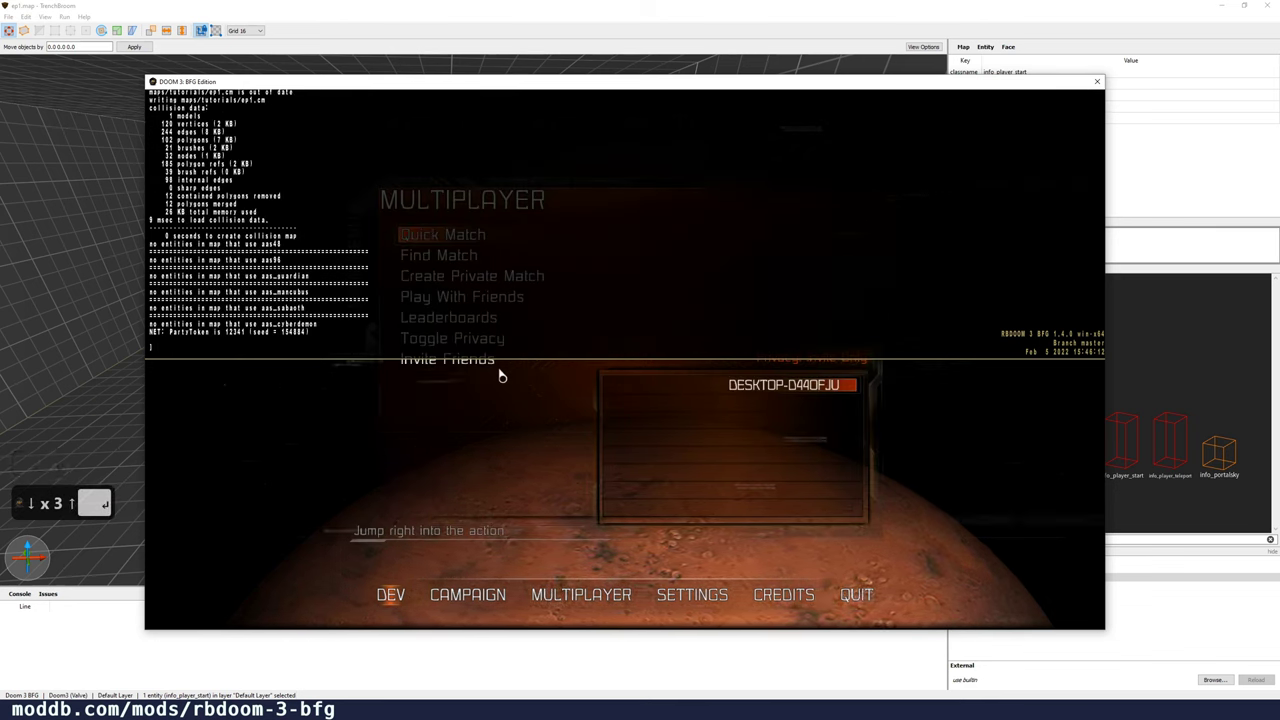
scroll(392, 215, "up", 14)
scroll(342, 238, "down", 20)
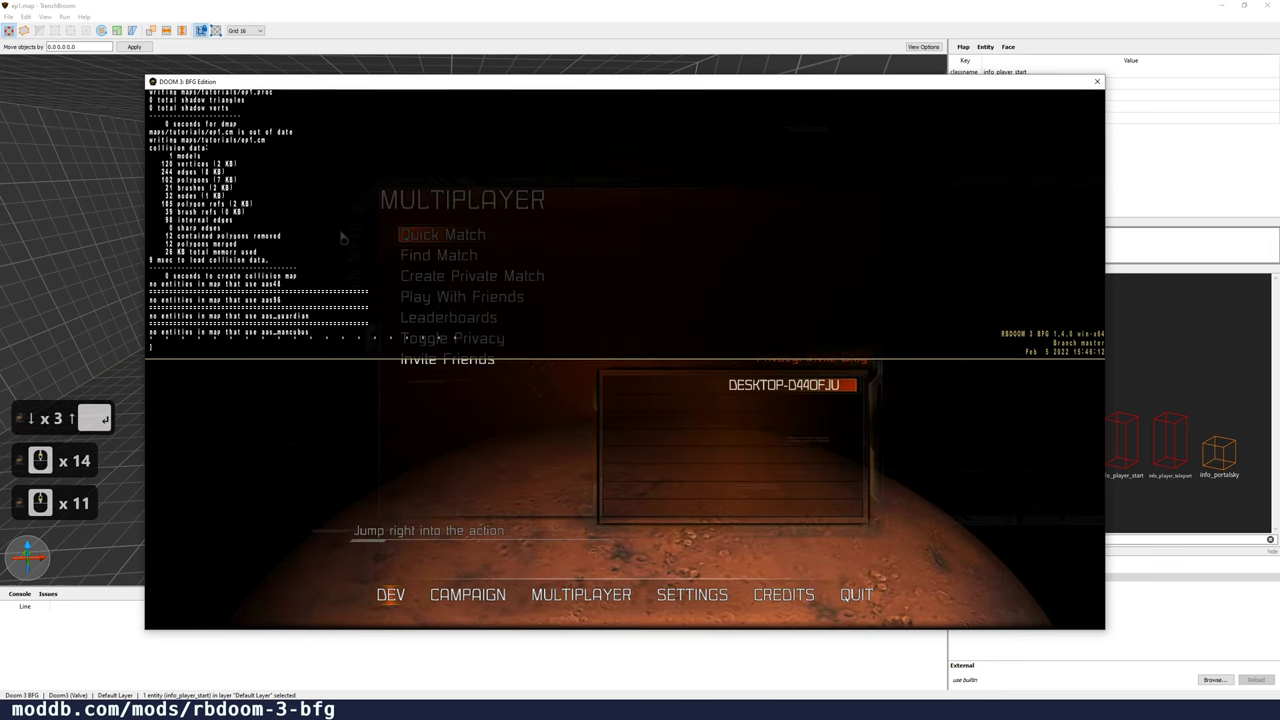
scroll(343, 240, "down", 1)
Step: Load the tutorials/ep1 map from the console history and look through the doorway into the corridor
key("Up")
key("Up")
key("Return")
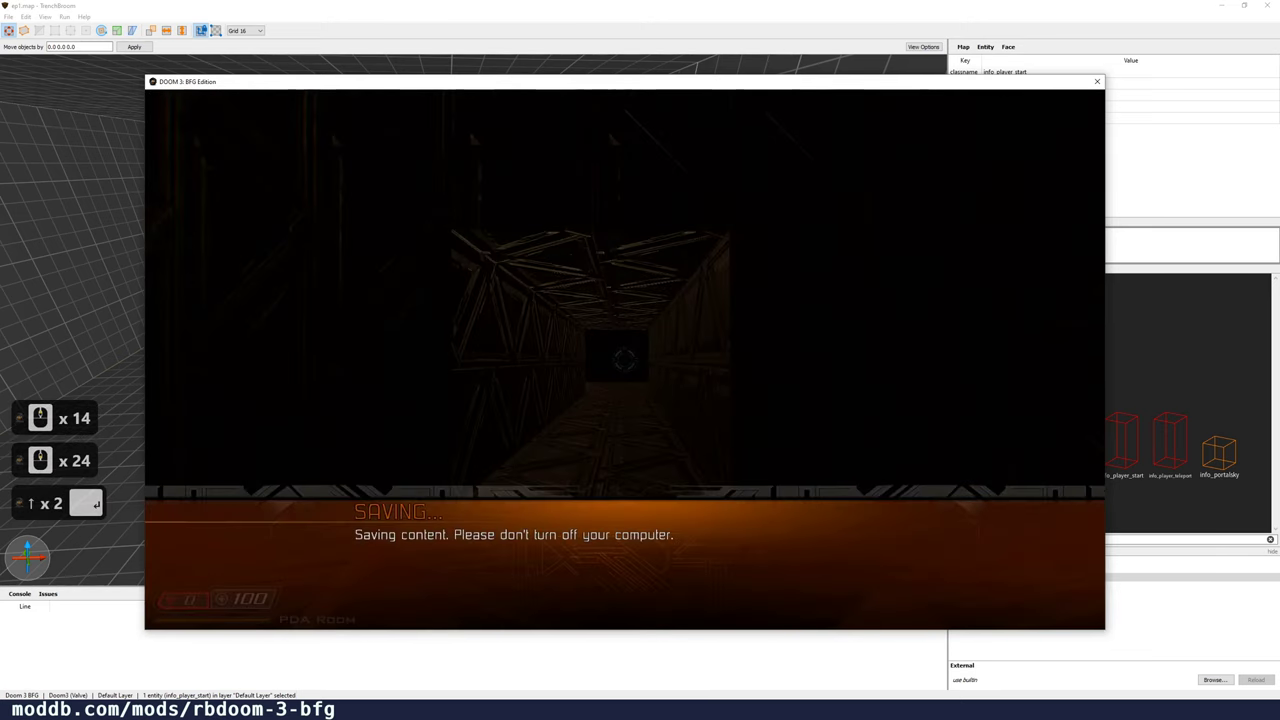
key("d")
key("a")
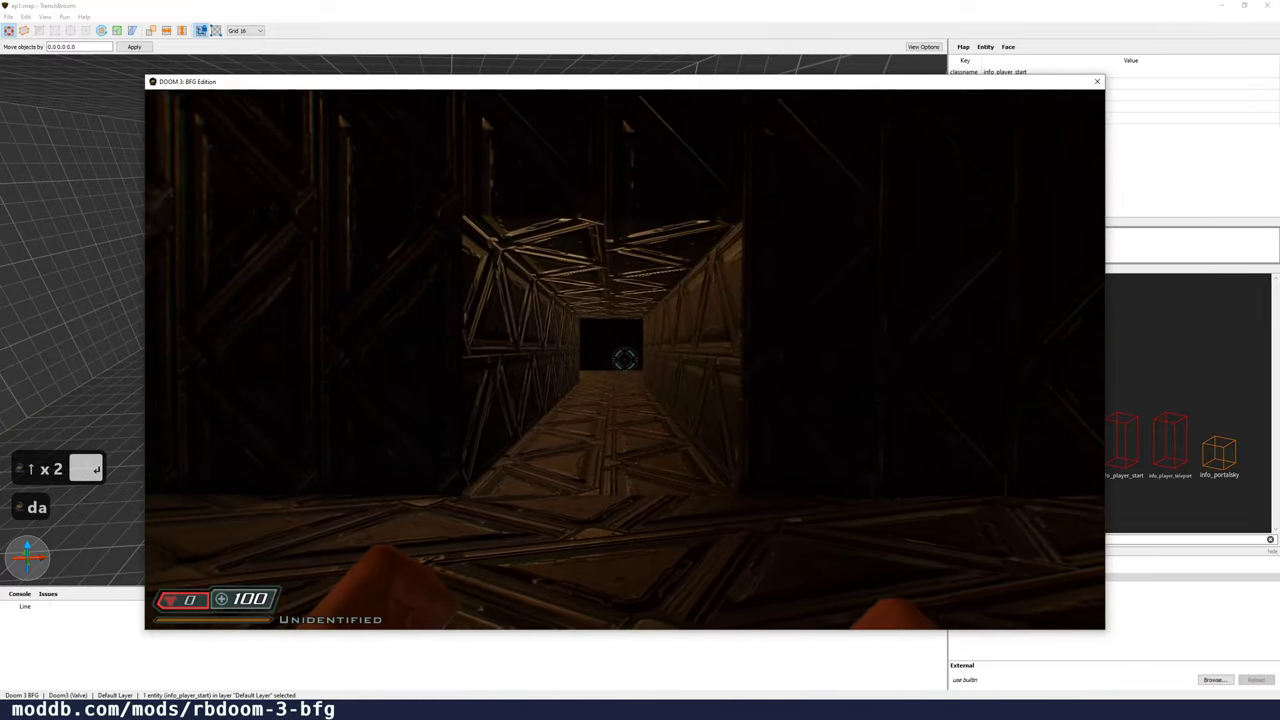
key("w")
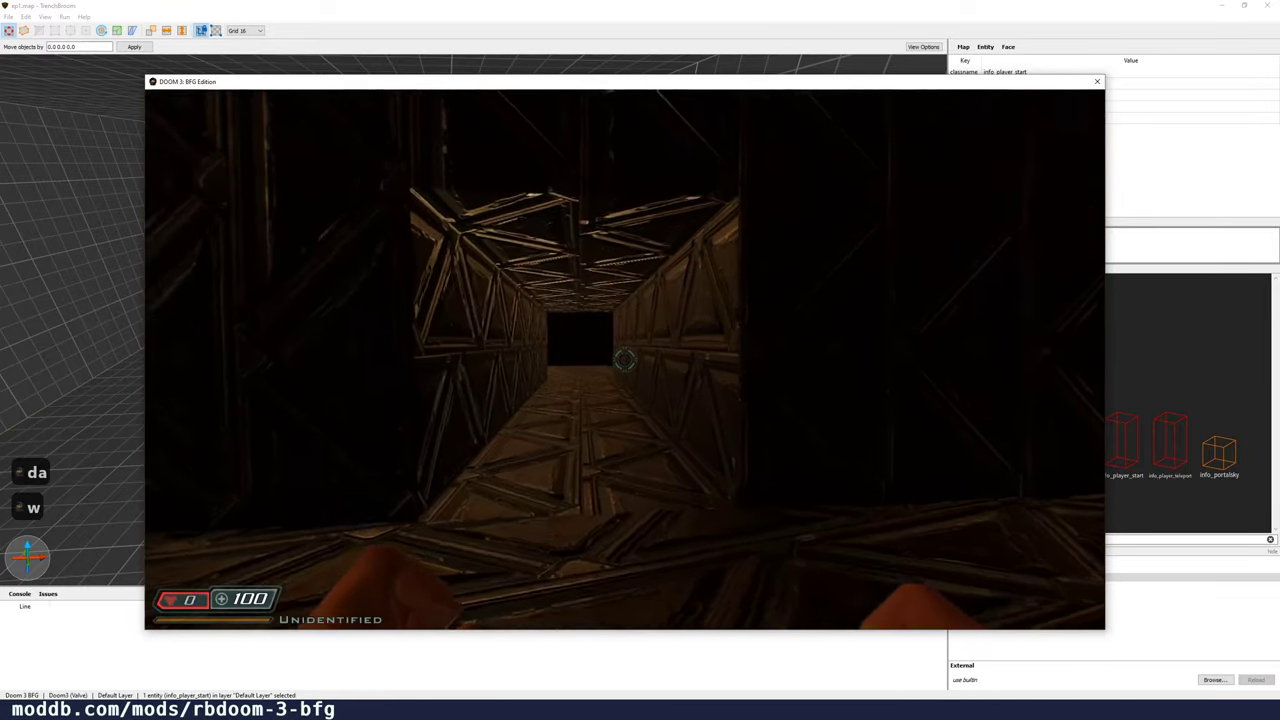
key("d")
key("s")
key("a")
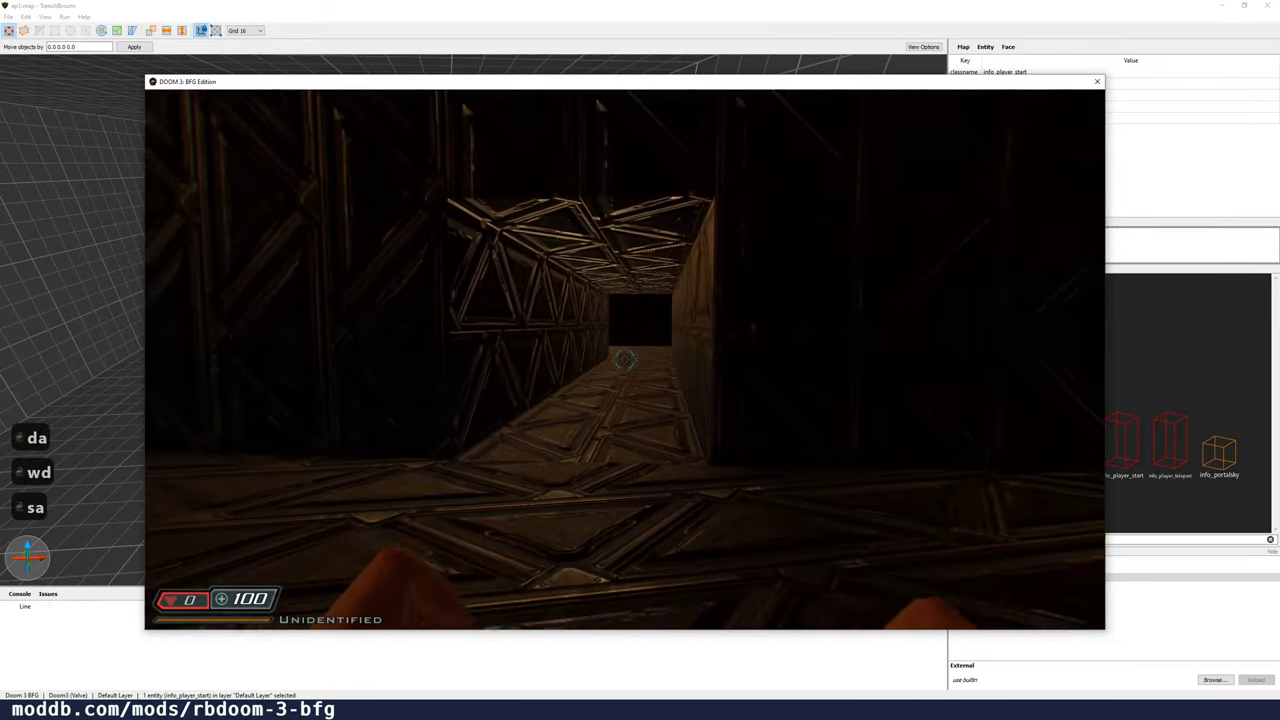
Step: Brighten the scene by setting r_forceAmbient to 1 in the game console
key("grave")
key("BackSpace")
key("BackSpace")
type("r_for")
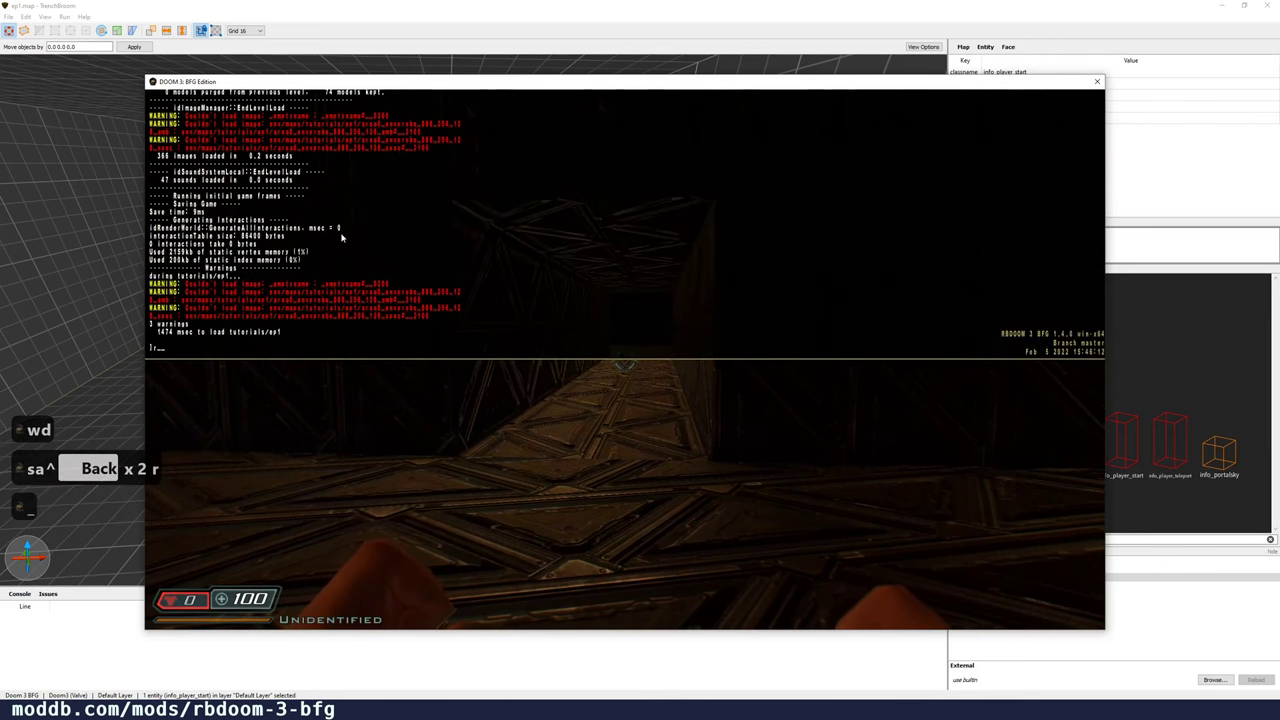
key("Tab")
type("Am")
key("Tab")
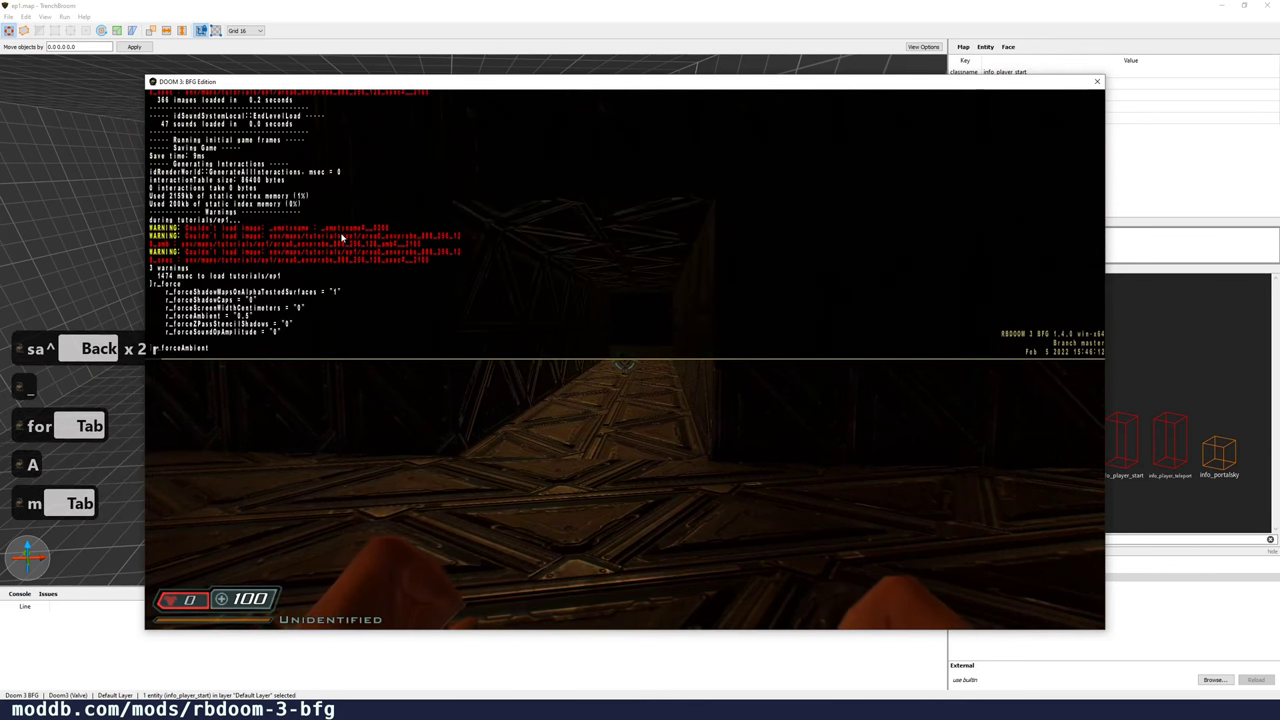
type("1")
key("Return")
key("grave")
Step: Walk around the start room to check its walls, floor and corridor opening under the brighter ambient light
key("s")
key("s")
key("s")
key("s")
key("s")
key("s")
key("s")
key("s")
key("s")
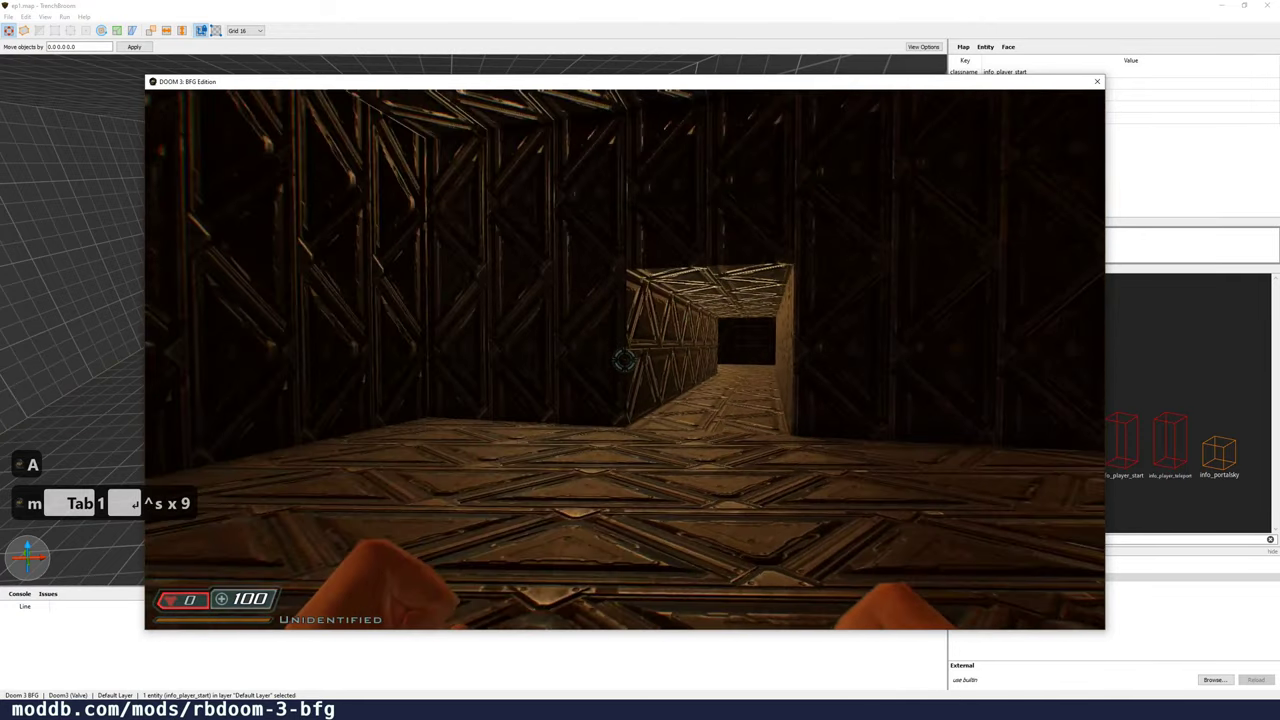
key("d")
key("d")
key("d")
key("d")
key("d")
key("d")
key("d")
key("a")
key("w")
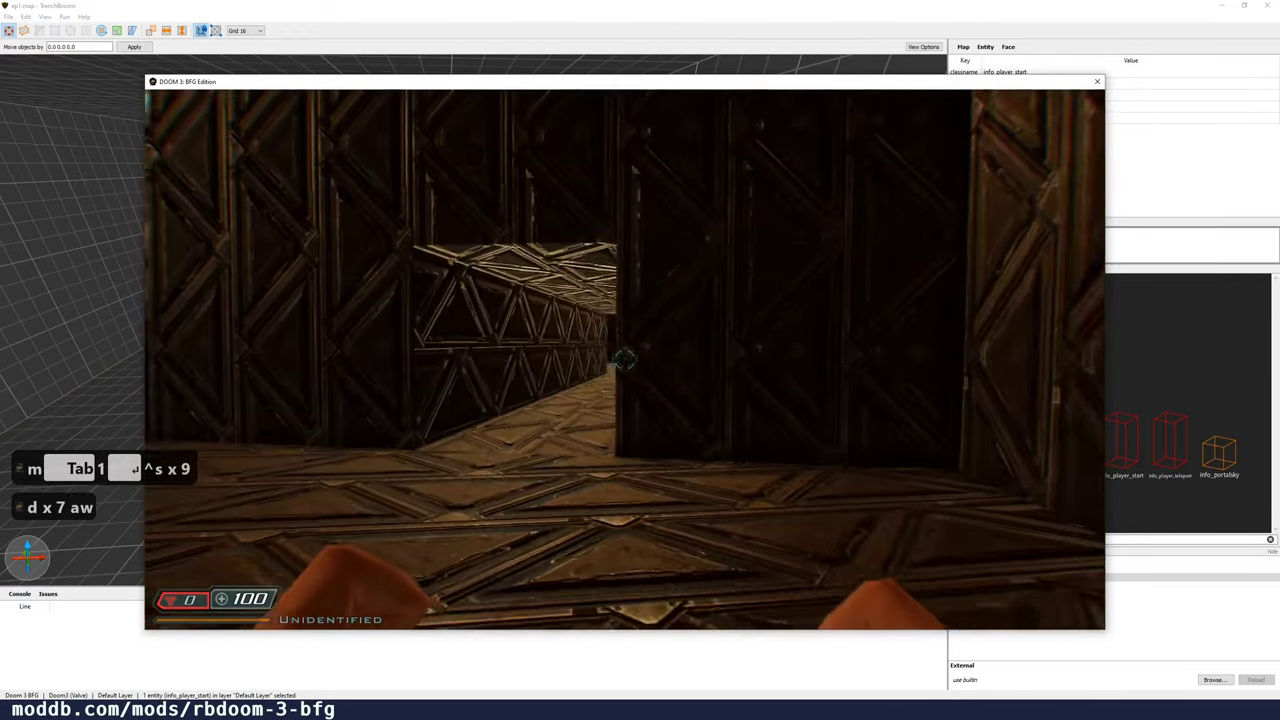
Step: Quit the game through its console and return to TrenchBroom
key("grave")
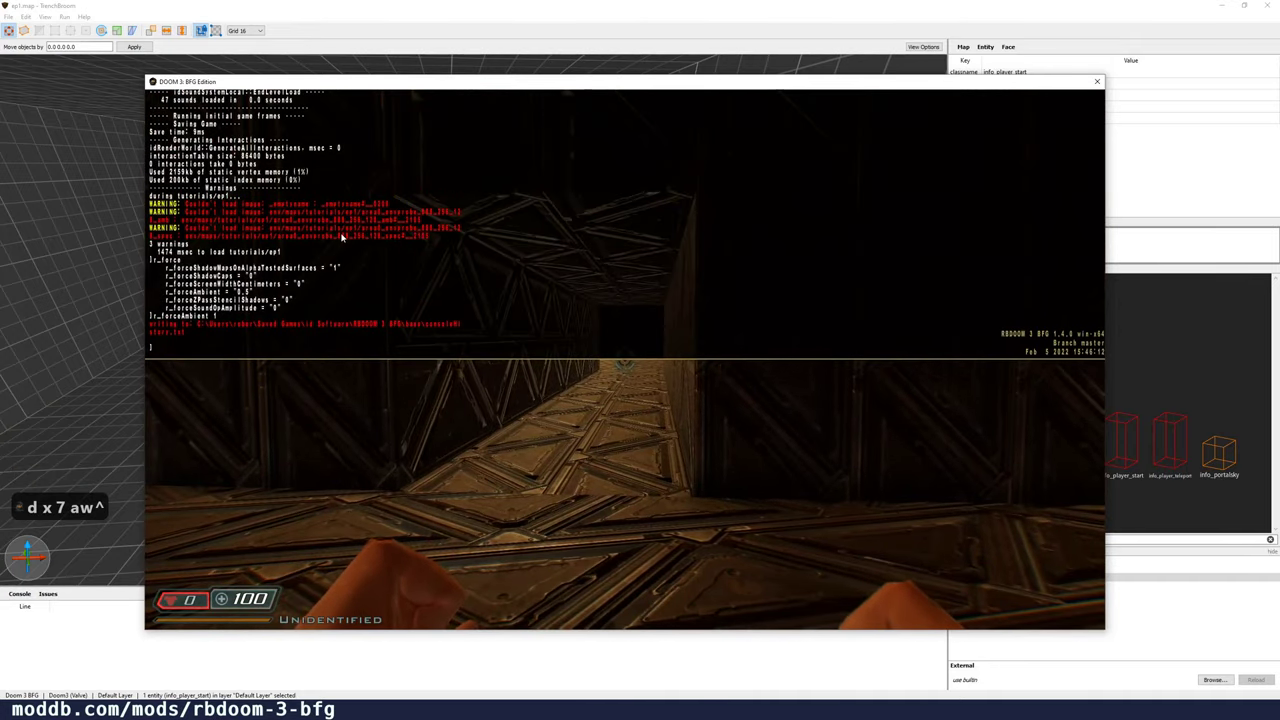
key("BackSpace")
key("Tab")
key("Return")
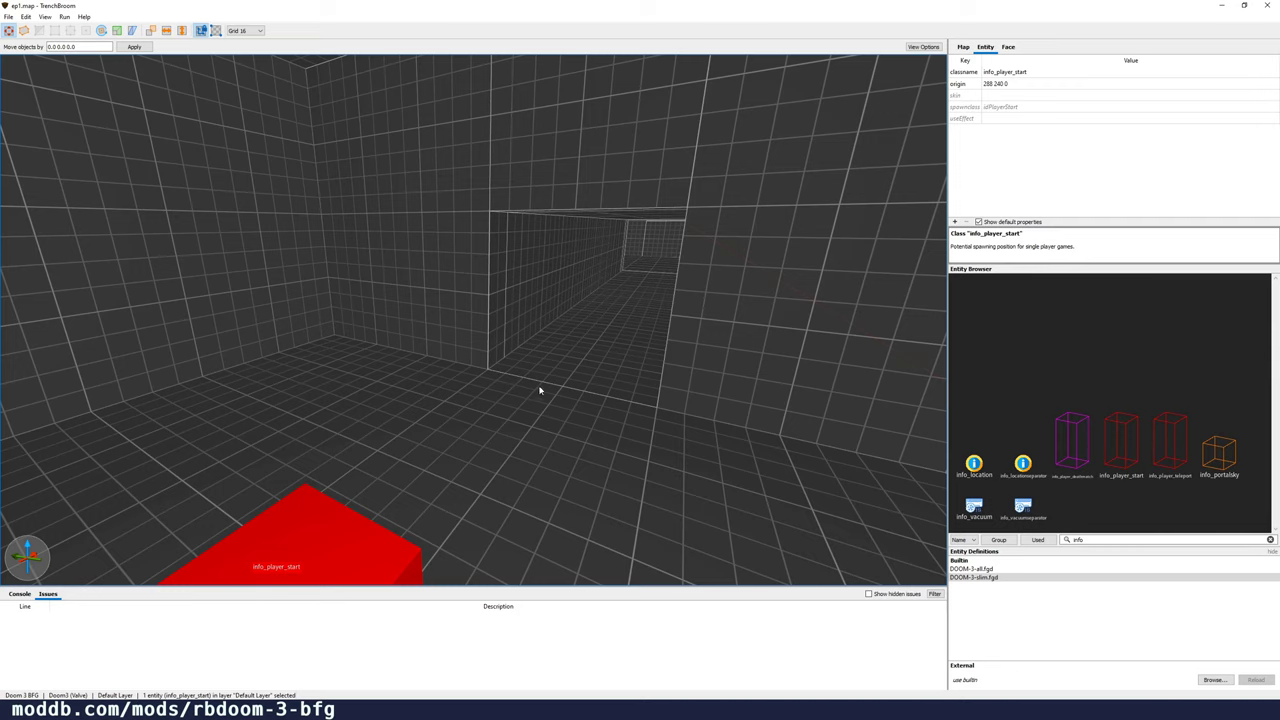
Step: Examine the start room's walls and ceiling, then the second room and its doorway in the 3D view
key("d")
right_click_drag(470, 377, 438, 342)
key("w")
key("a")
key("d")
key("a")
key("w")
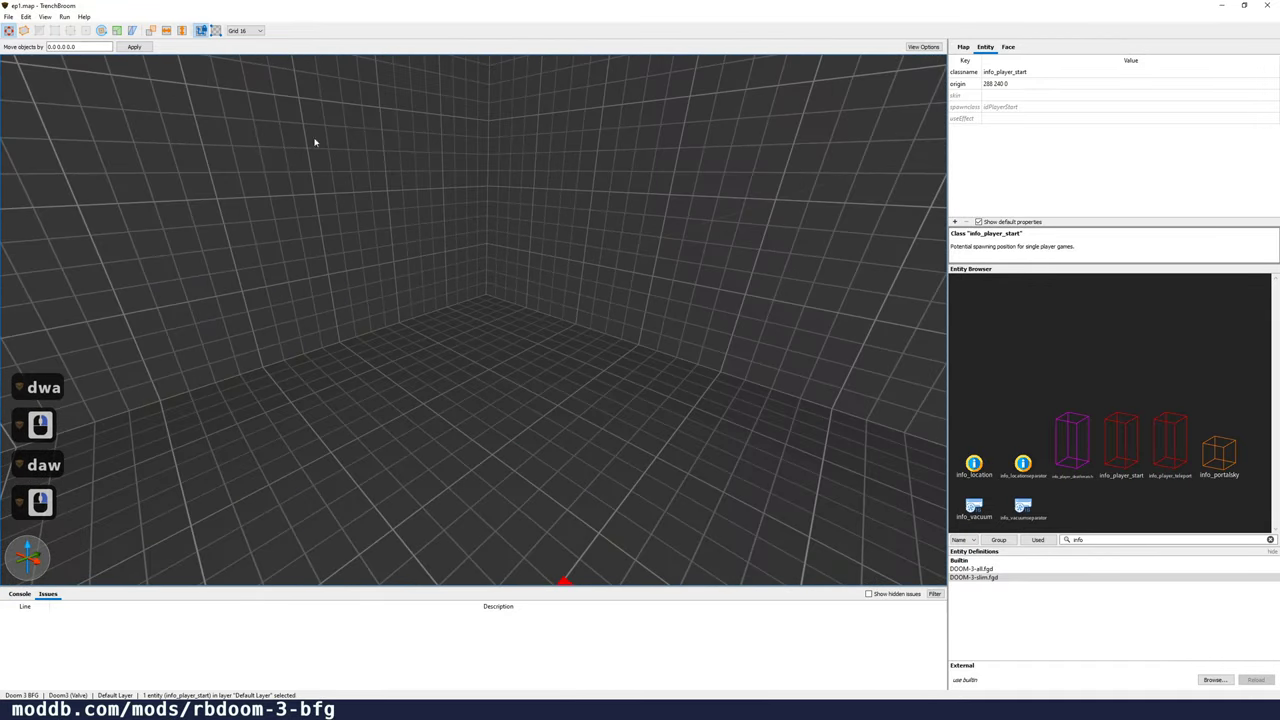
key("s")
mouse_move(345, 206)
right_mouse_down()
mouse_move(334, 197)
mouse_move(337, 208)
right_mouse_up()
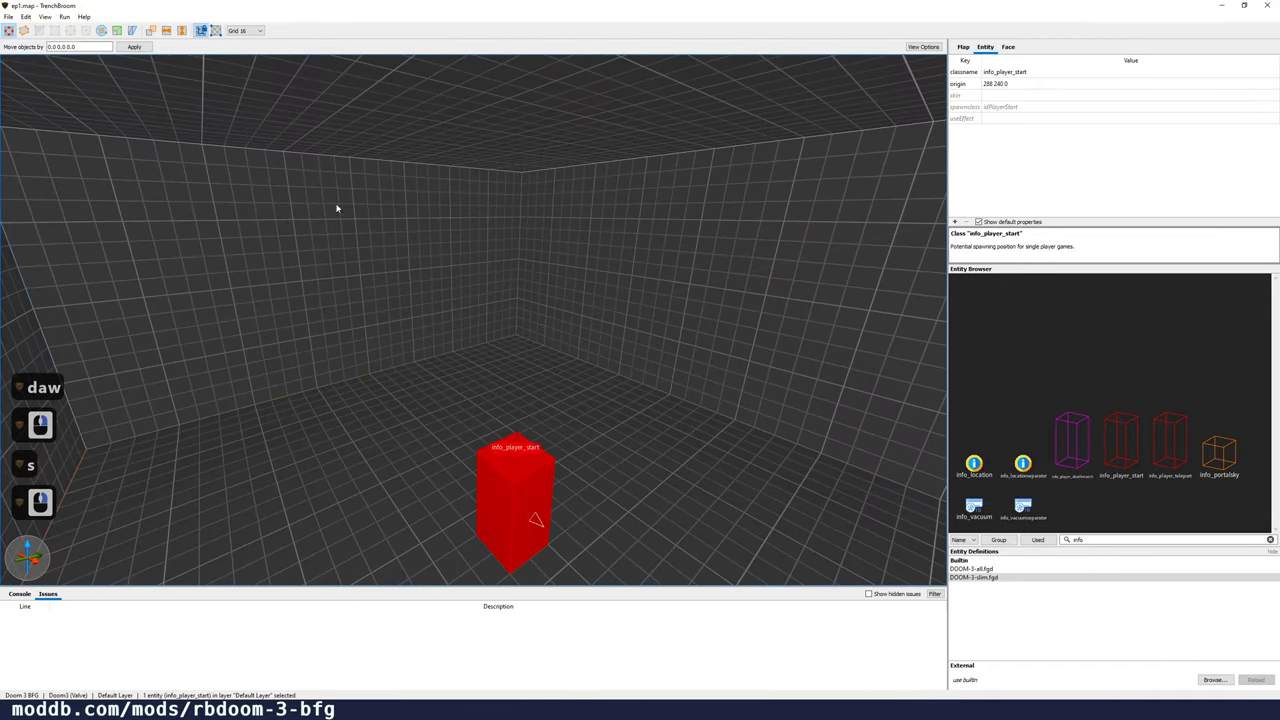
right_click_drag(482, 342, 282, 270)
key("w")
key("a")
key("w")
key("w")
right_click_drag(583, 371, 641, 373)
key("w")
key("w")
key("w")
key("w")
key("w")
key("w")
key("w")
key("w")
key("w")
key("w")
key("w")
key("w")
key("w")
key("w")
key("w")
key("w")
key("w")
key("w")
key("w")
key("d")
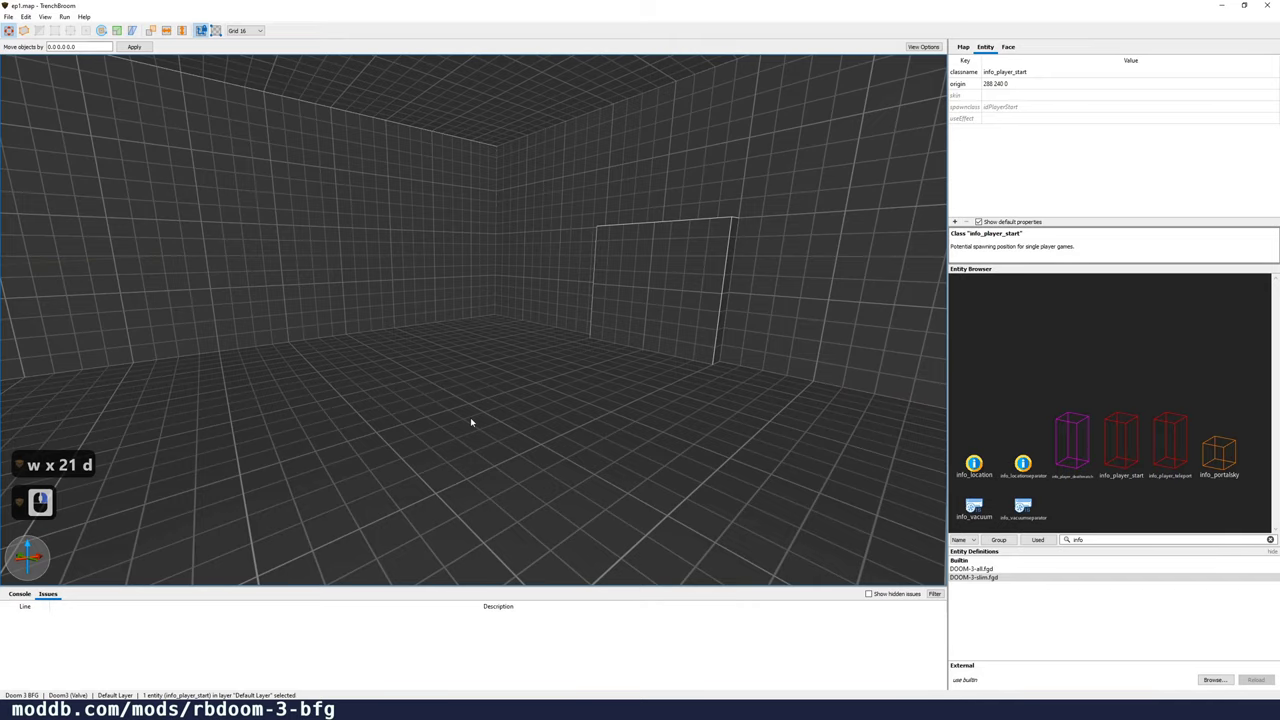
Step: Move the info_player_start entity to origin 384 256 0 in the start room
key("d")
right_click_drag(575, 371, 475, 368)
key("d")
key("w")
key("d")
key("a")
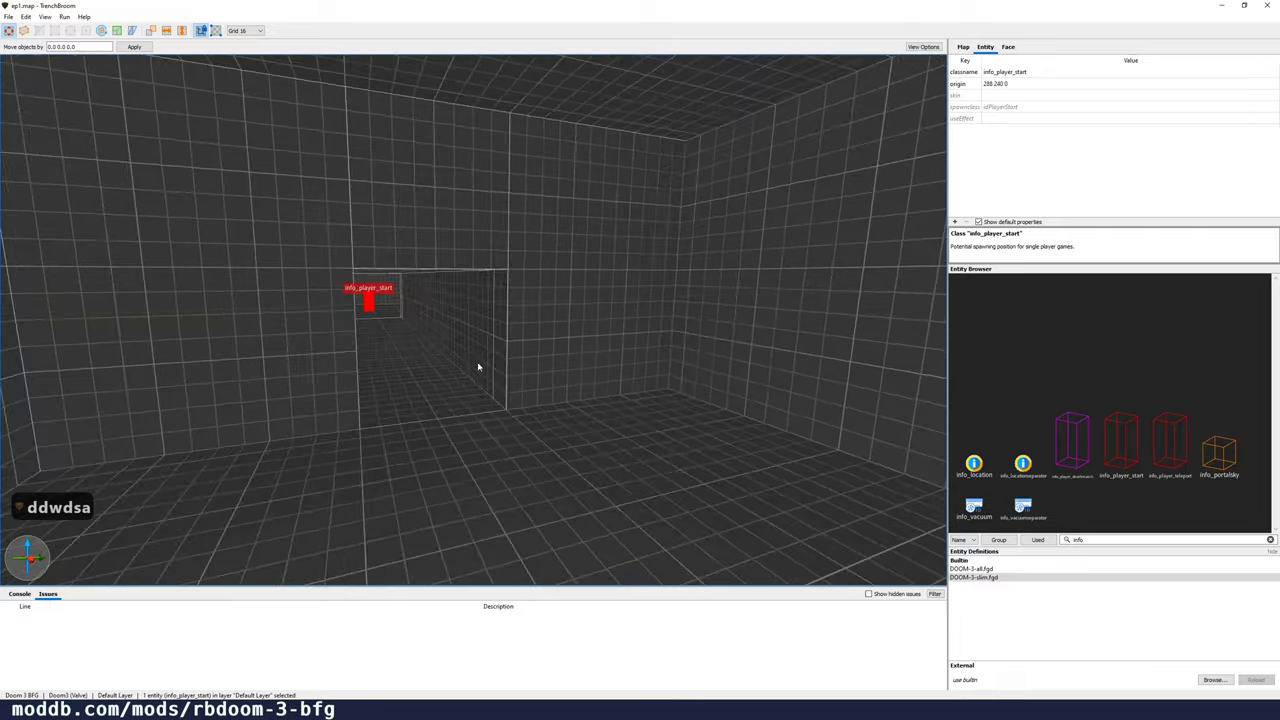
key("w")
key("w")
key("w")
key("w")
key("w")
key("w")
key("w")
key("w")
key("s")
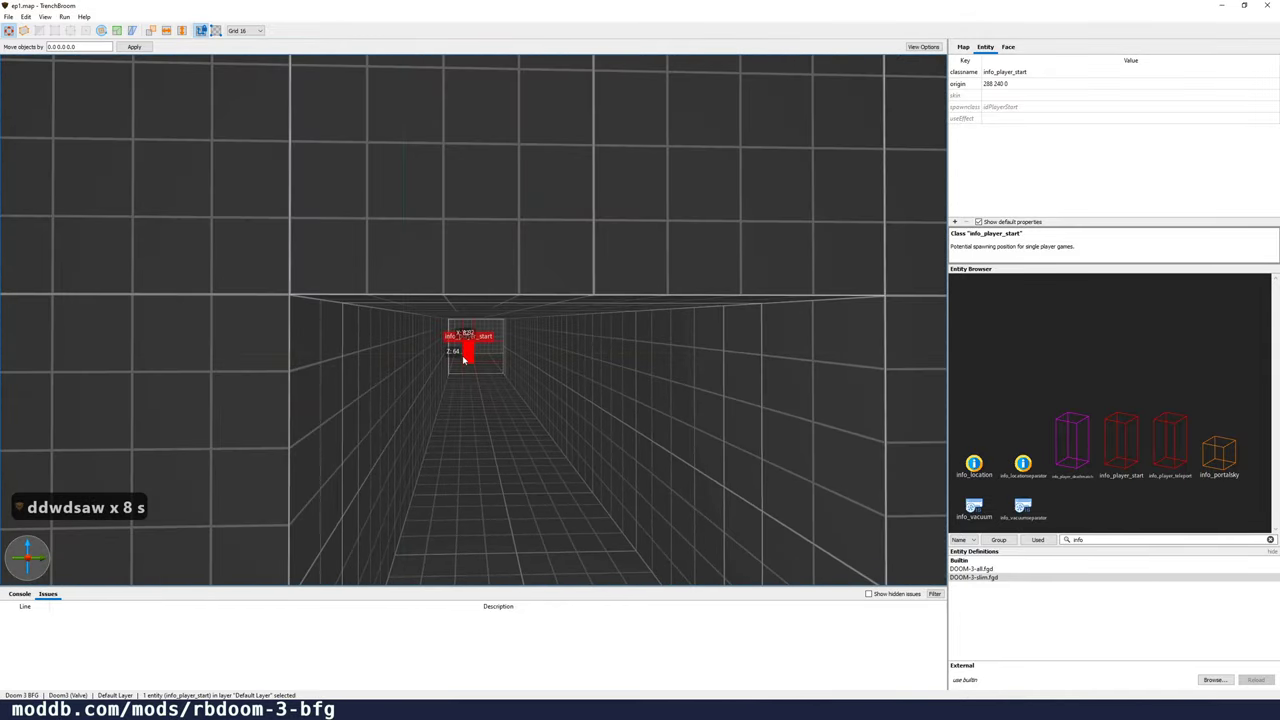
key("w")
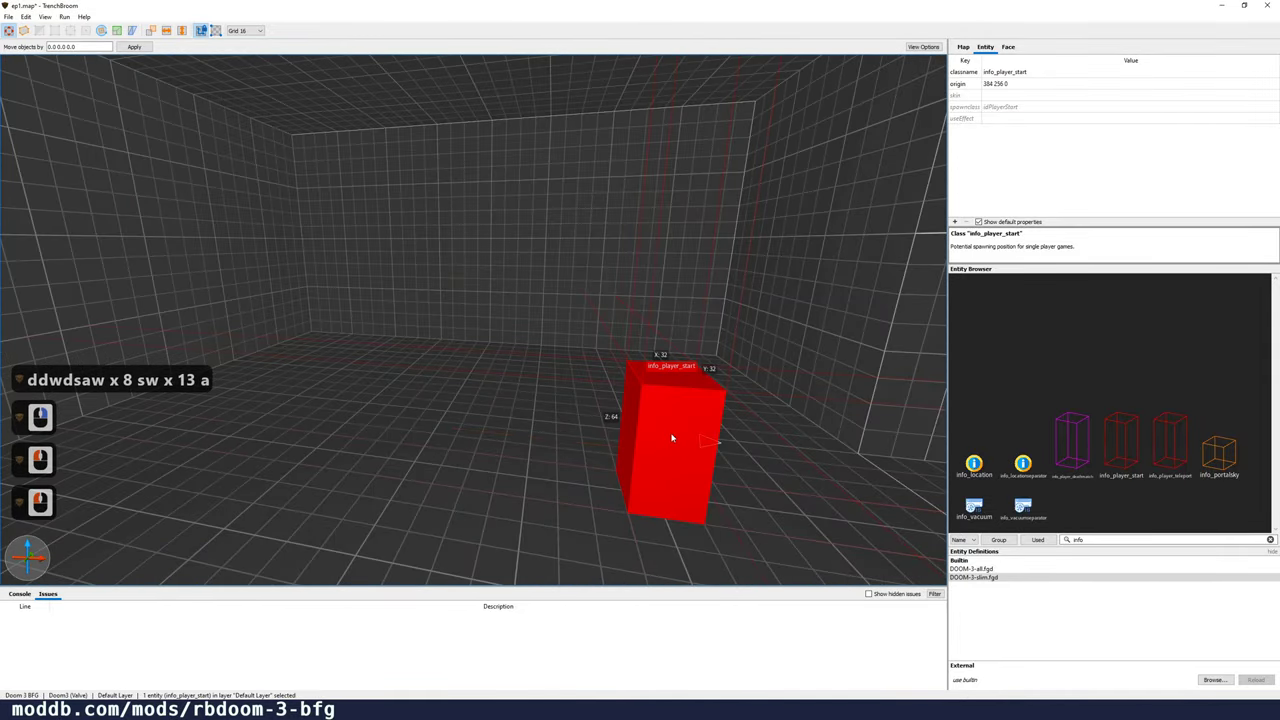
Step: Rotate the player start about its vertical Z axis and deselect it
key("w")
key("d")
key("s")
key("a")
right_click_drag(687, 440, 702, 465)
key("d")
key("r")
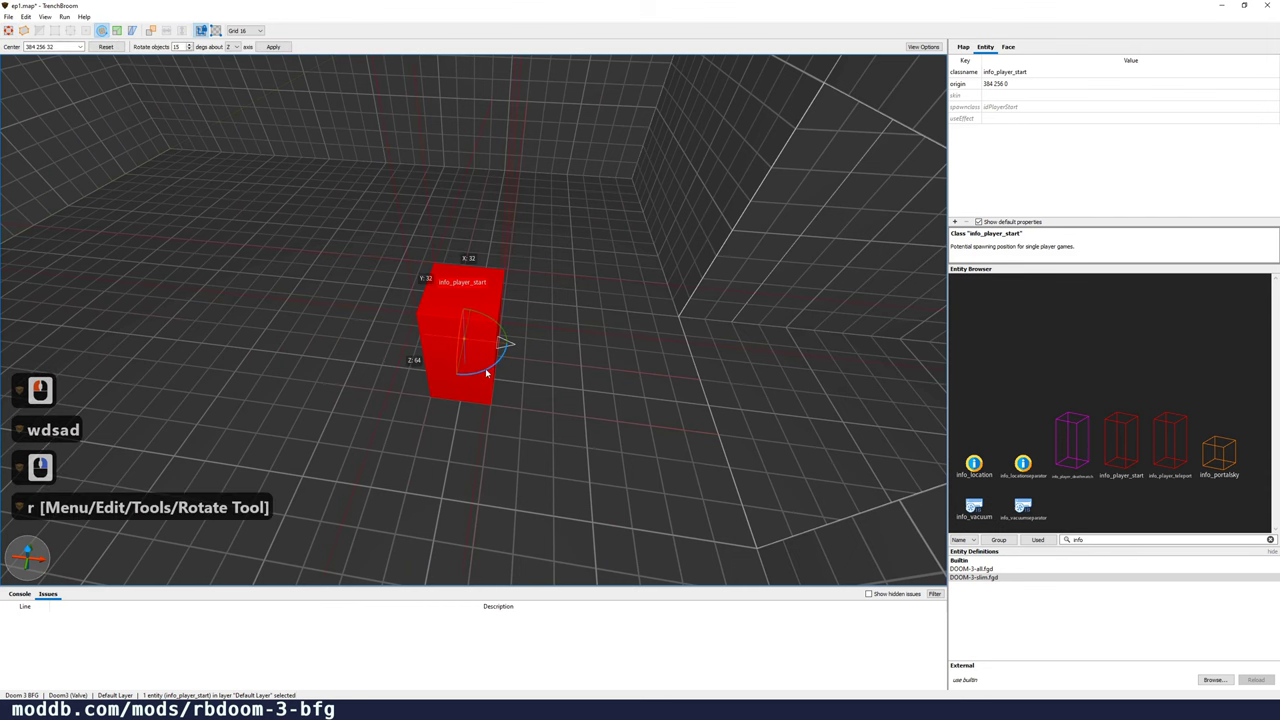
left_click_drag(486, 372, 520, 339)
left_click_drag(428, 300, 429, 301)
right_click_drag(490, 345, 531, 303)
key("d")
key("Escape")
key("Escape")
Step: Select the start room's far wall brush and filter the texture browser by "enwall"
key("a")
key("w")
key("d")
key("s")
key("d")
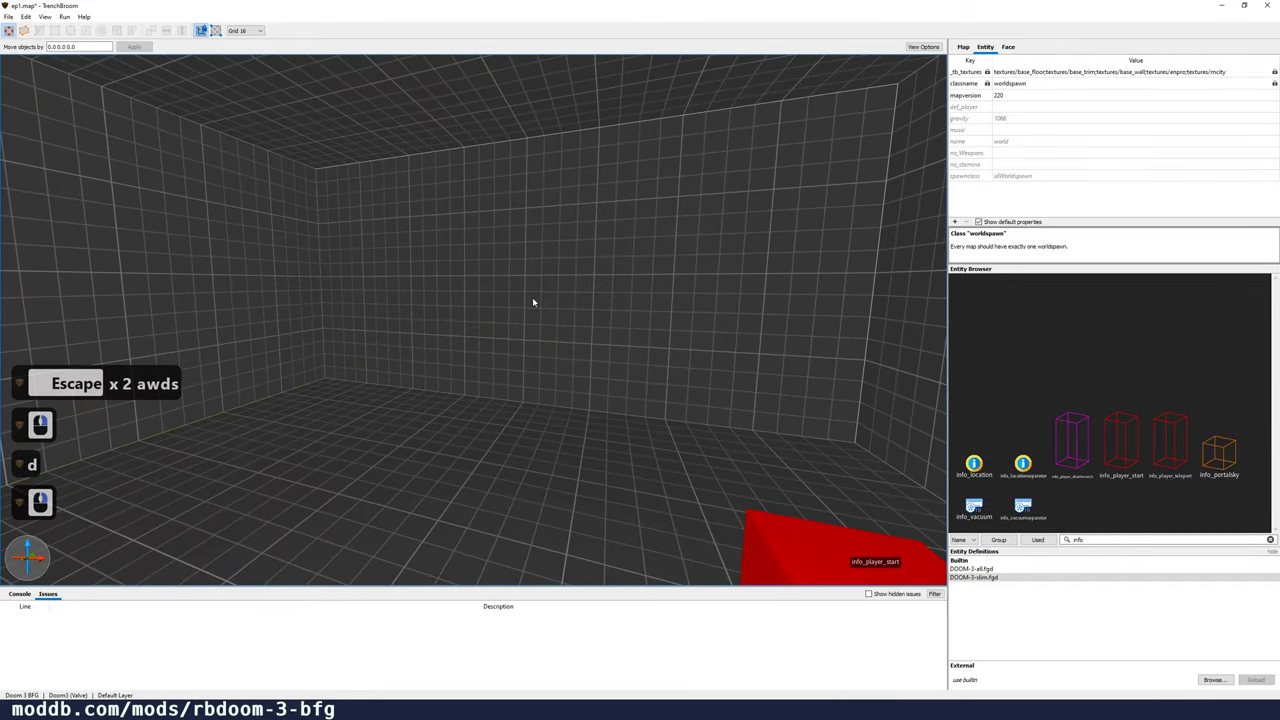
key("shift")
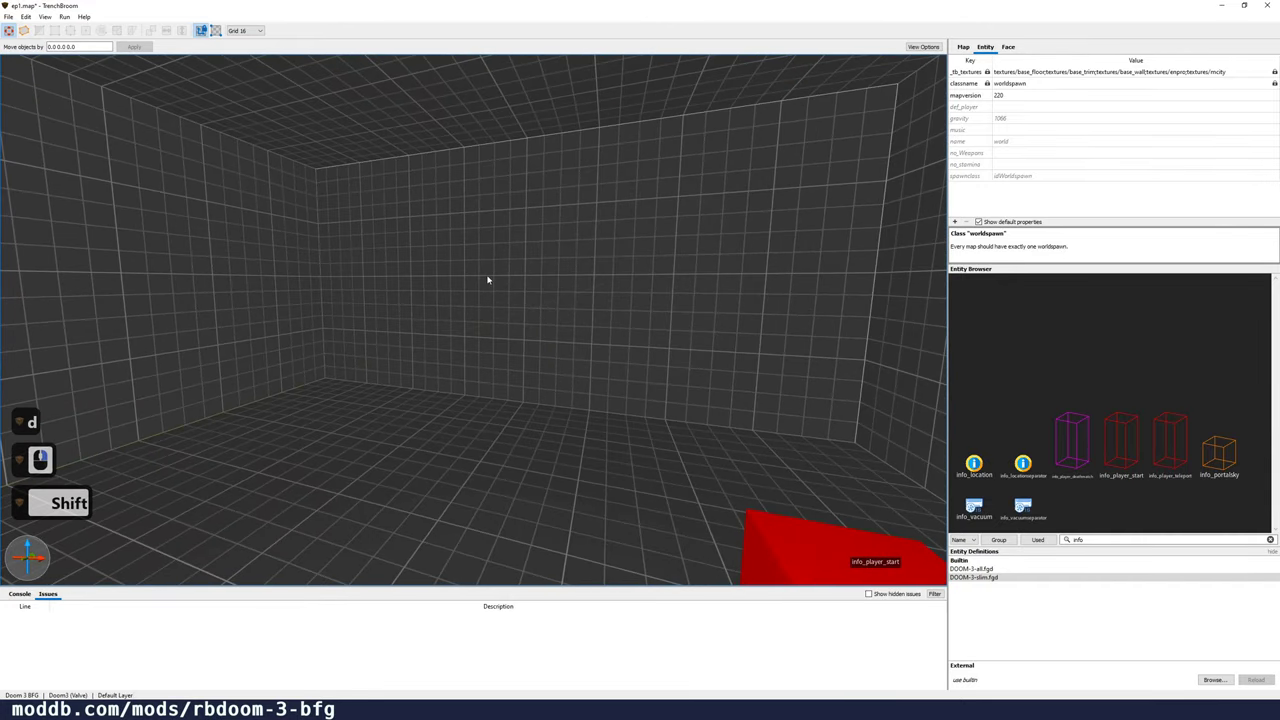
left_click(525, 267)
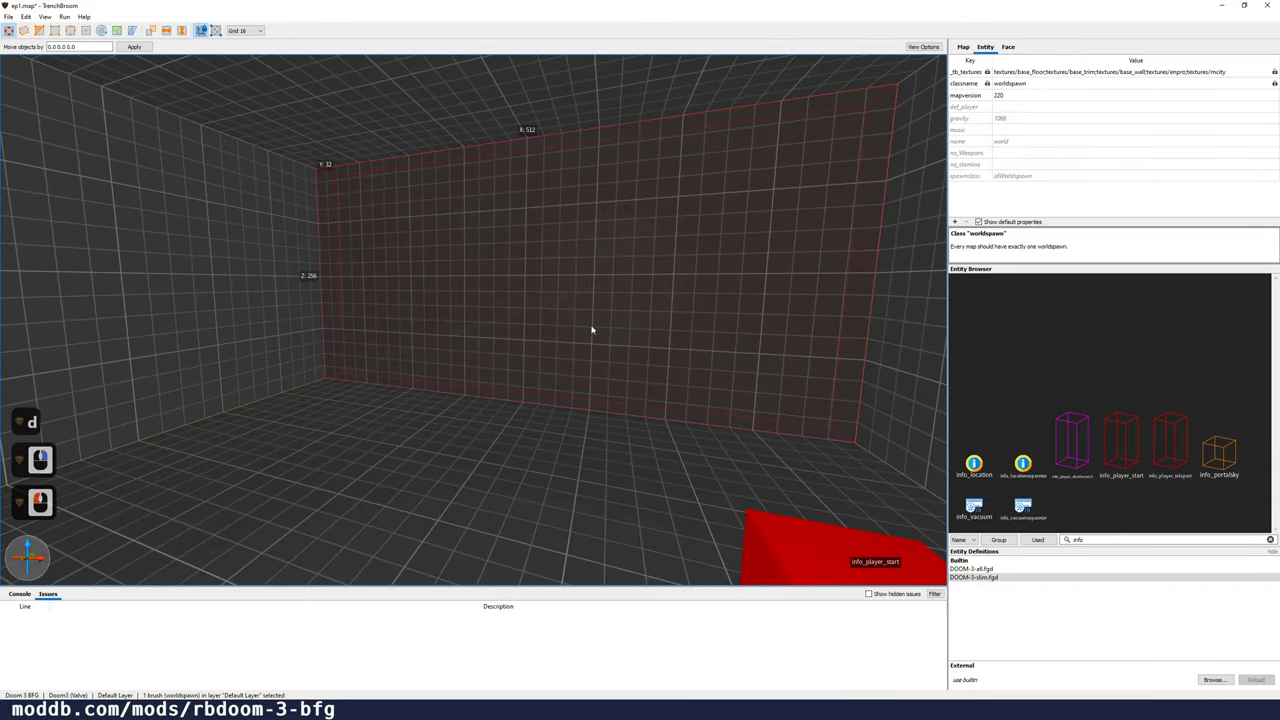
left_click(1008, 47)
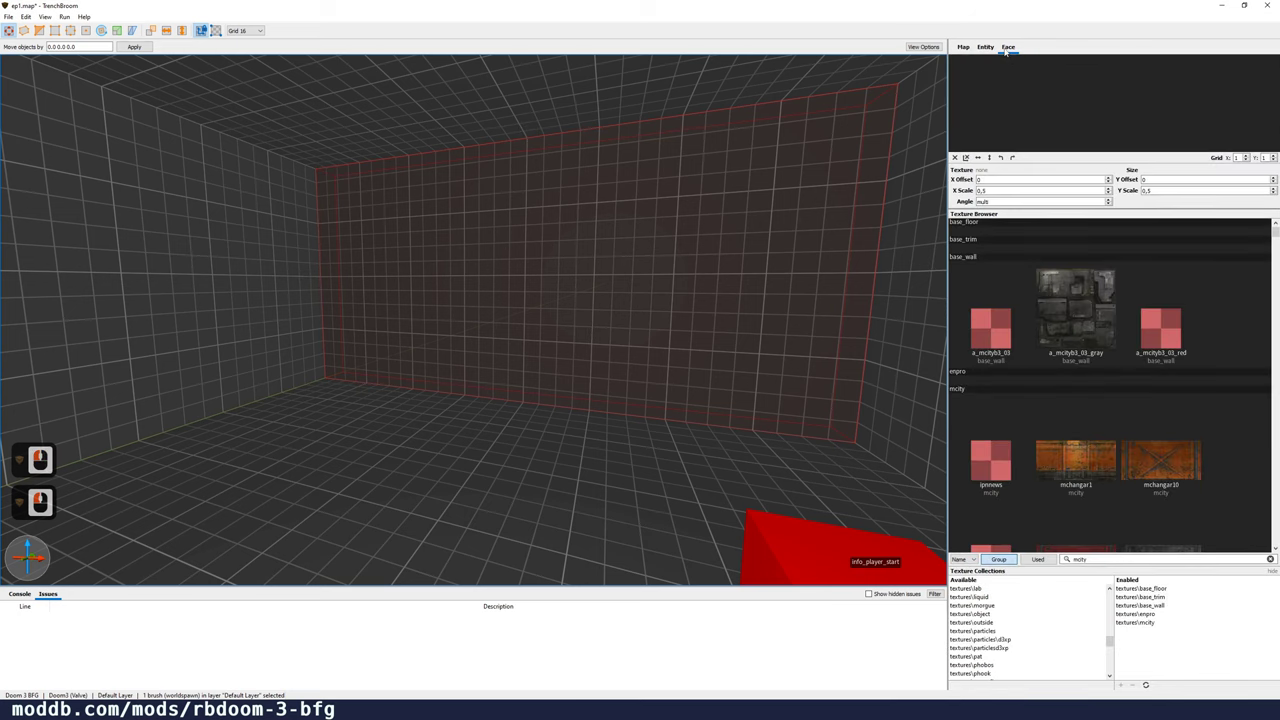
double_click(1100, 559)
double_click(1132, 561)
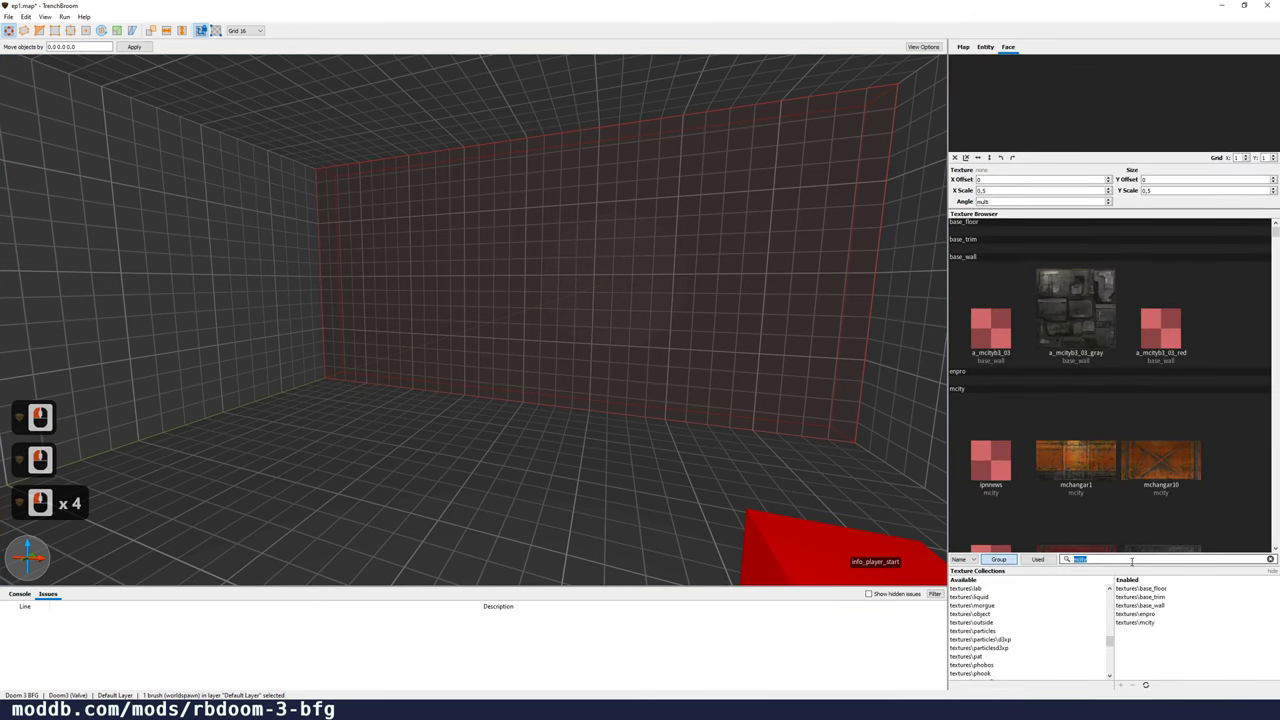
type("enwall")
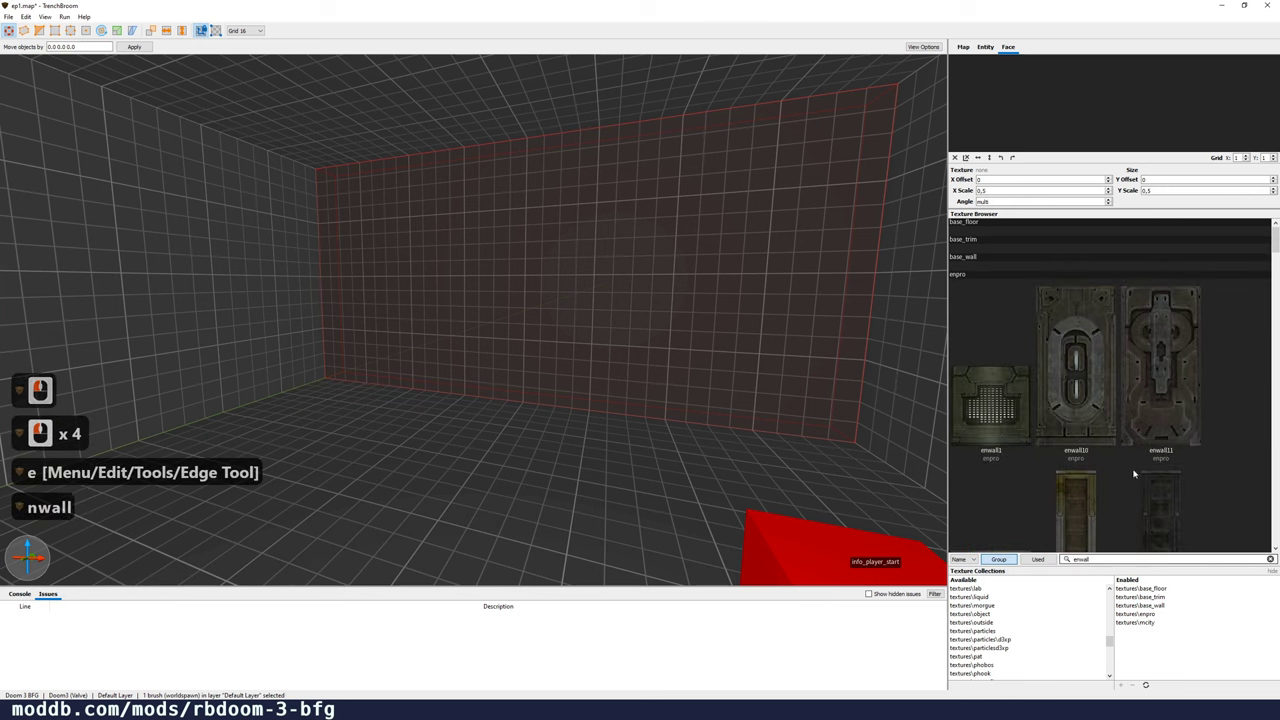
Step: Apply the enwall14 texture to the selected wall and reset its texture alignment to world aligned
scroll(1134, 391, "down", 9)
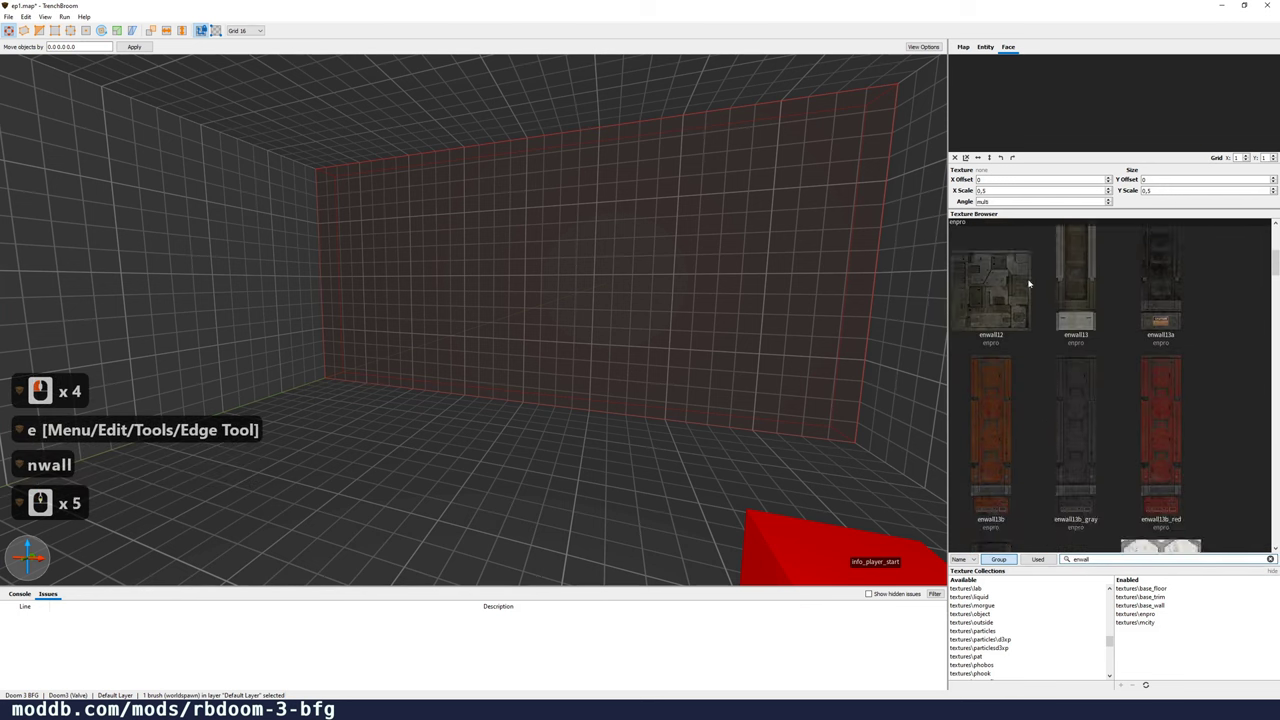
scroll(1065, 340, "down", 5)
scroll(1065, 340, "up", 4)
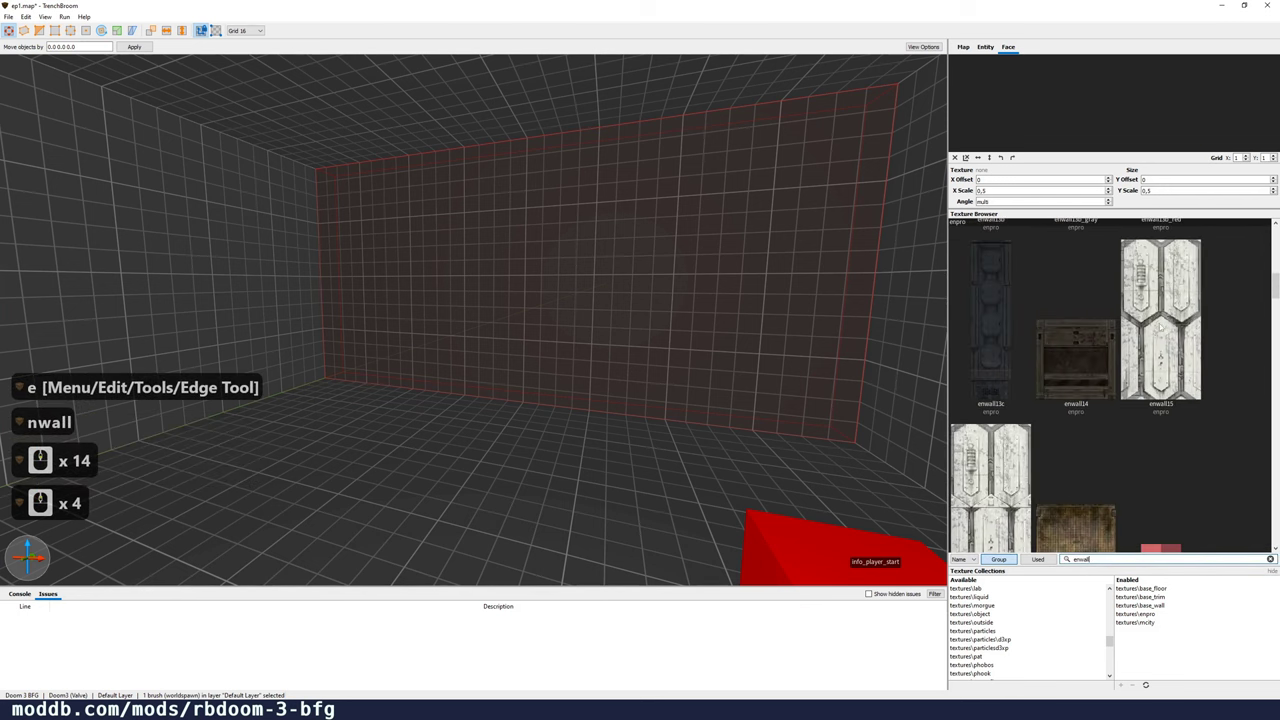
left_click(1085, 377)
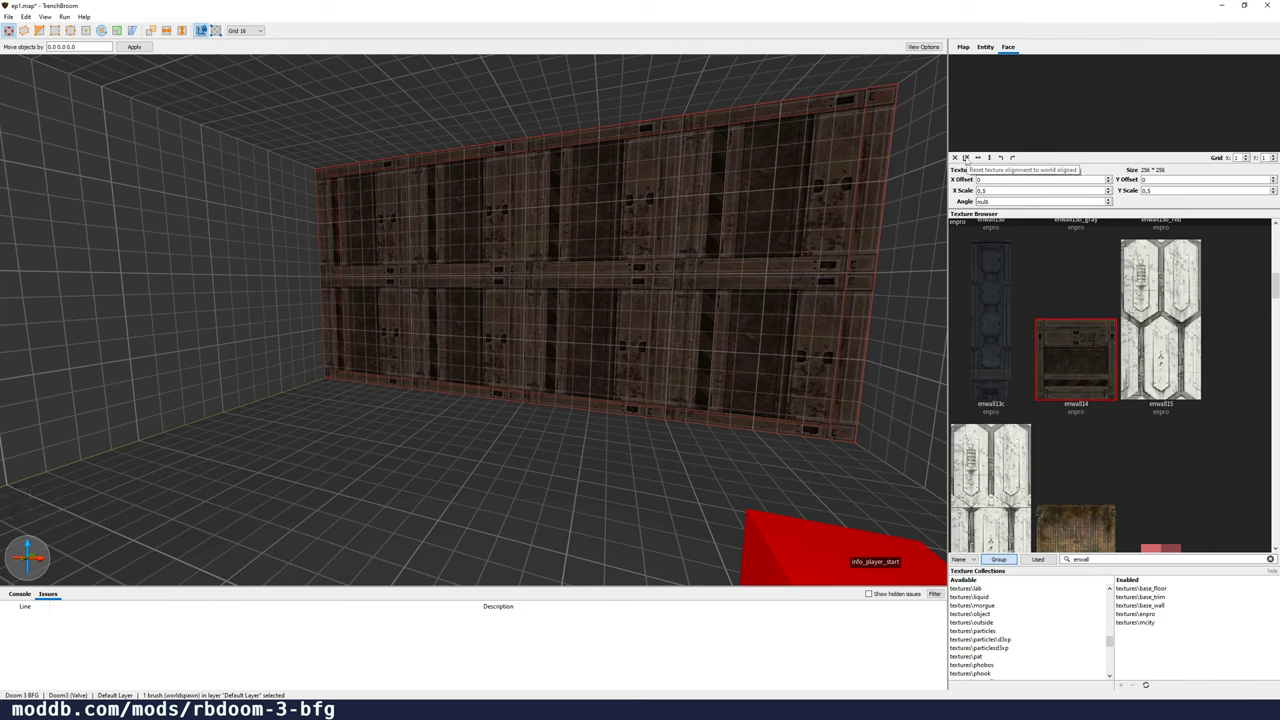
left_click(966, 158)
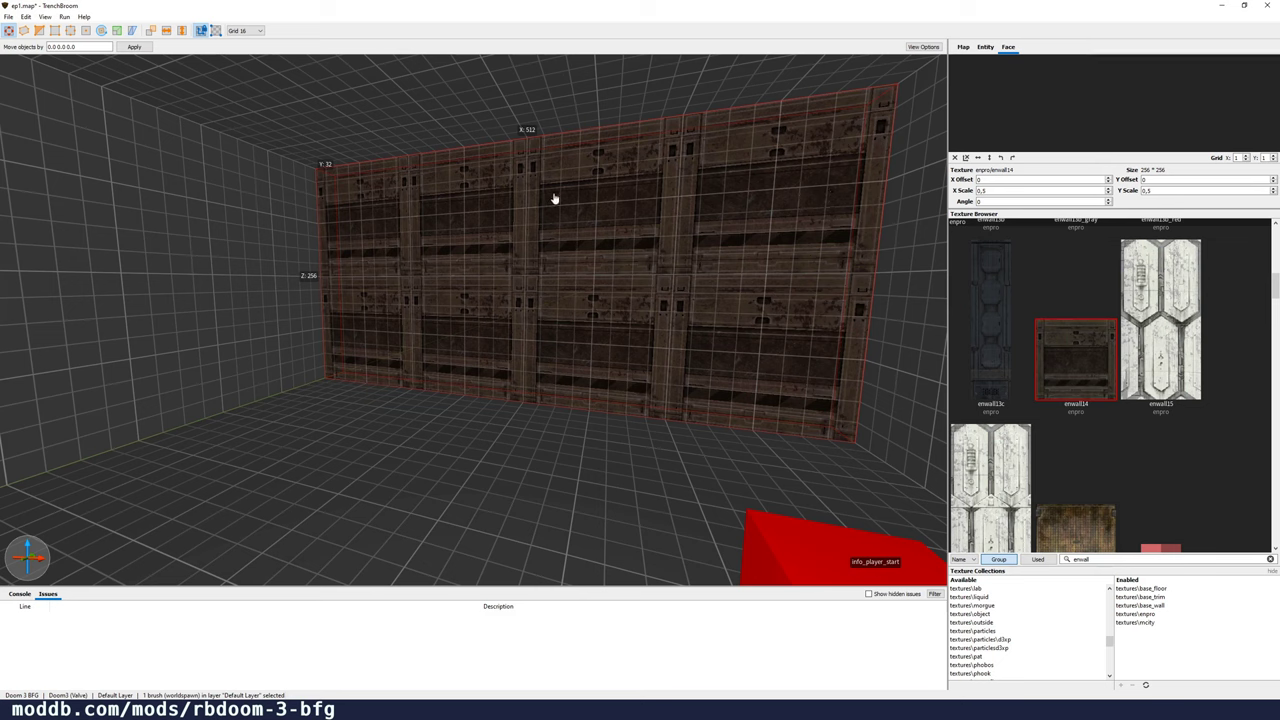
Step: Try the enwall21c texture on the selected wall
scroll(1100, 340, "down", 8)
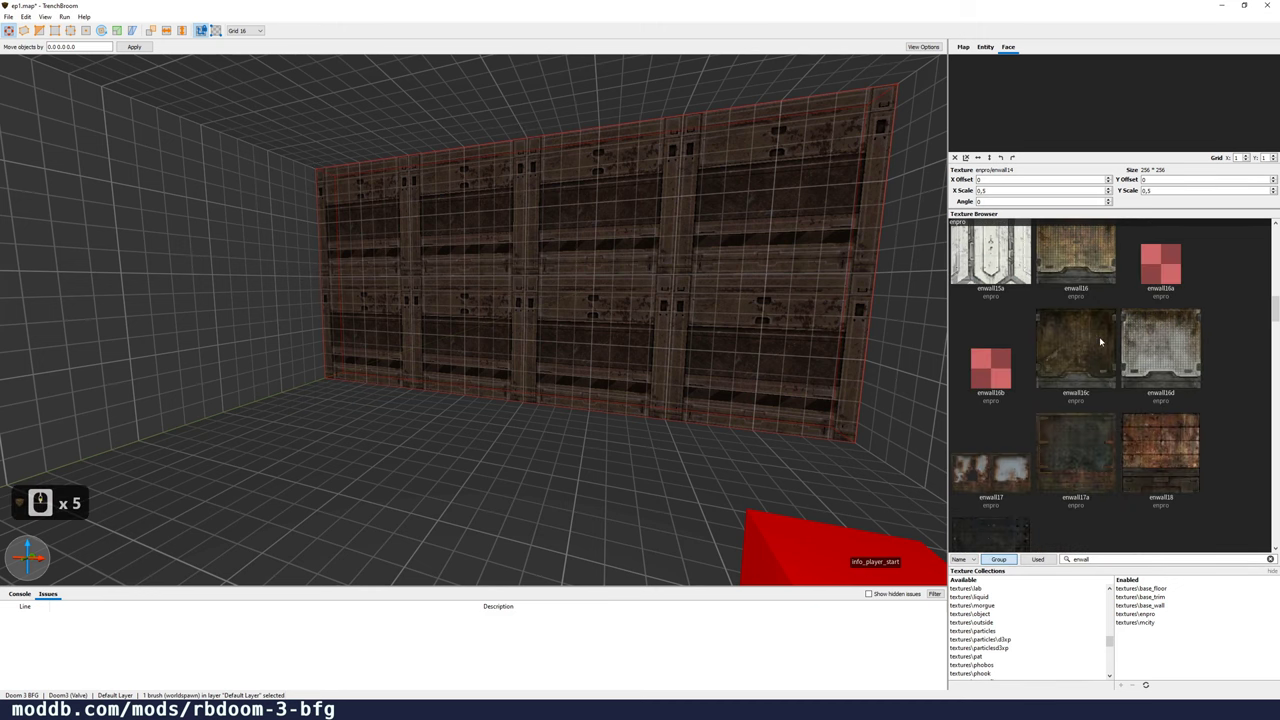
scroll(1103, 340, "down", 7)
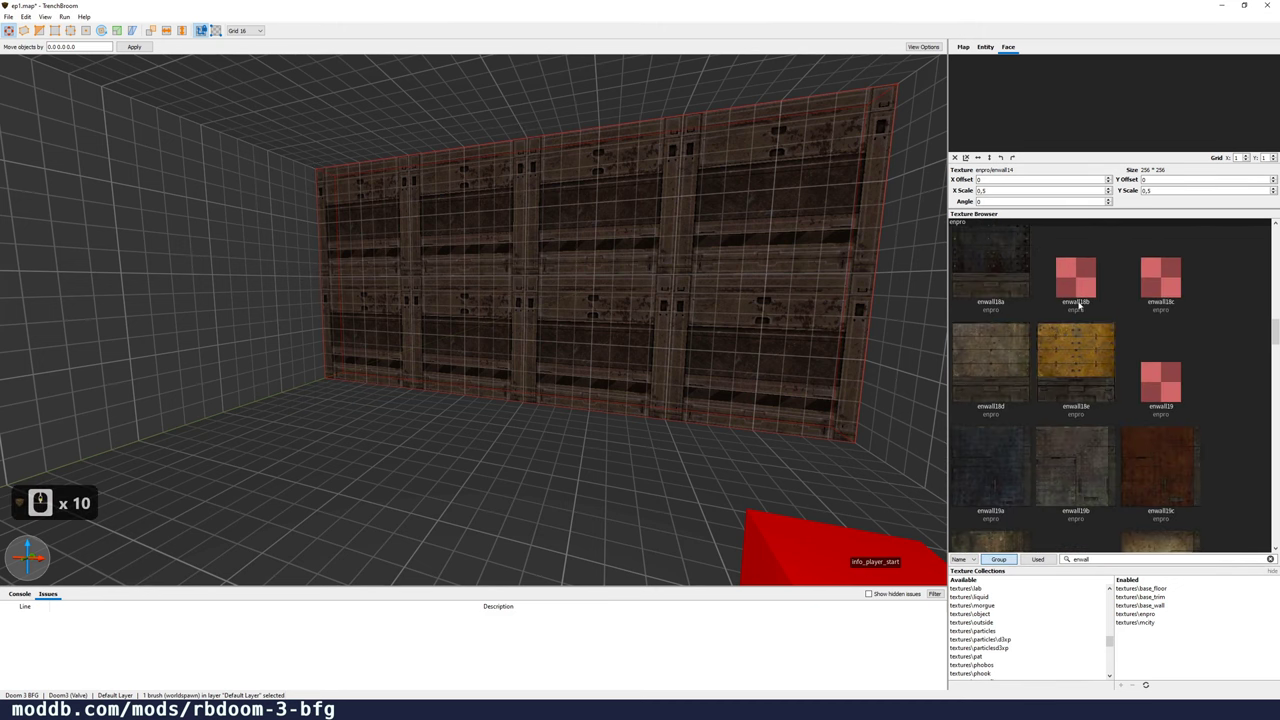
scroll(1100, 400, "down", 9)
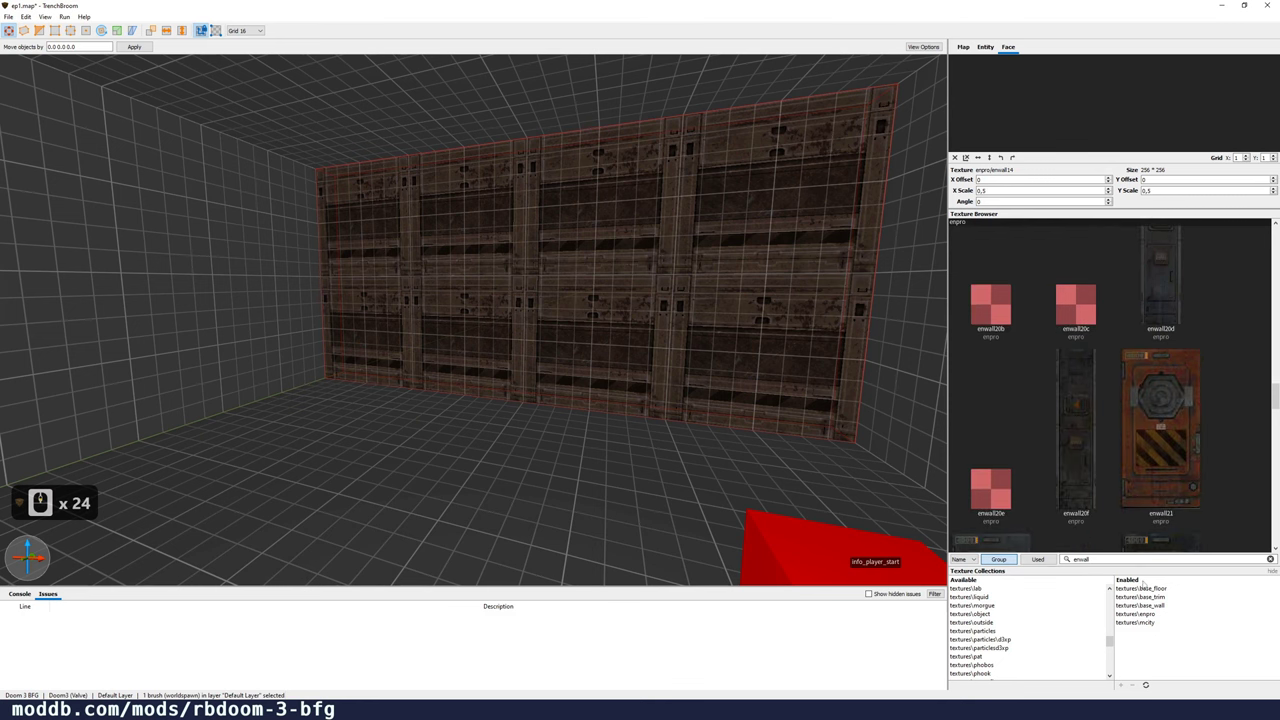
left_click(1140, 545)
left_click(1134, 560)
Step: Try the enwall22g texture on the selected wall
scroll(916, 374, "down", 5)
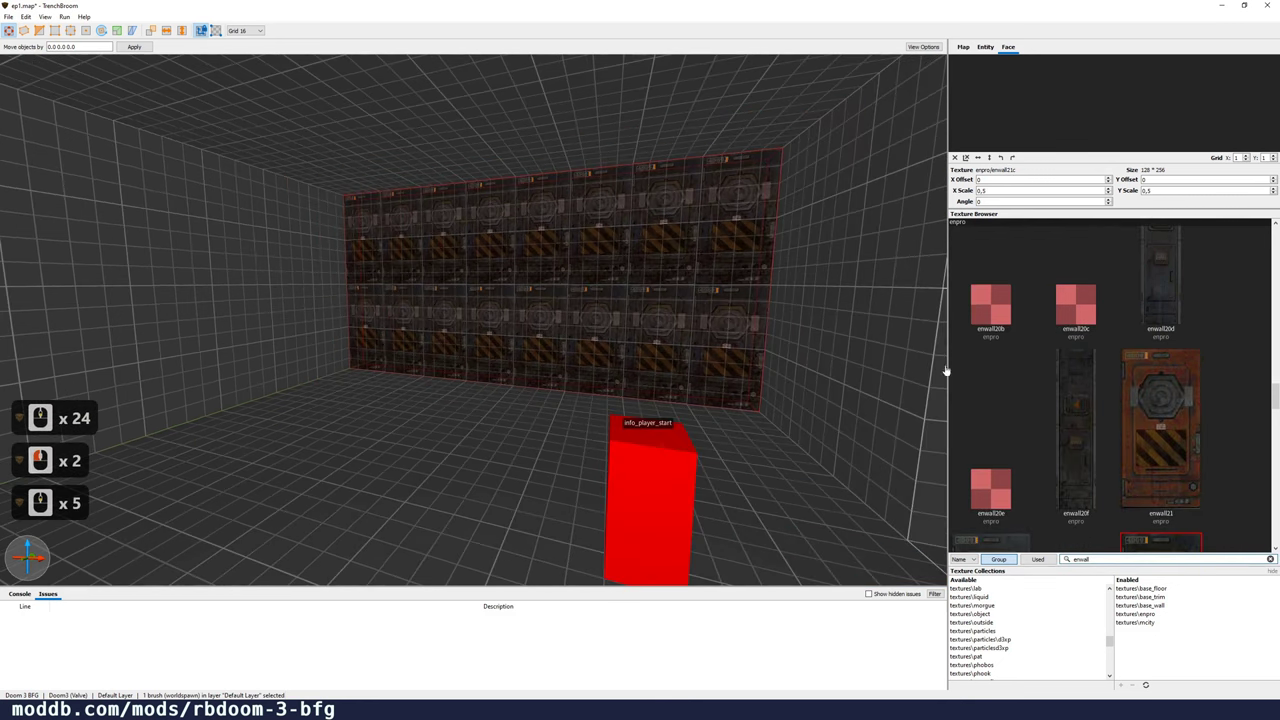
scroll(1110, 390, "down", 15)
scroll(1076, 316, "up", 2)
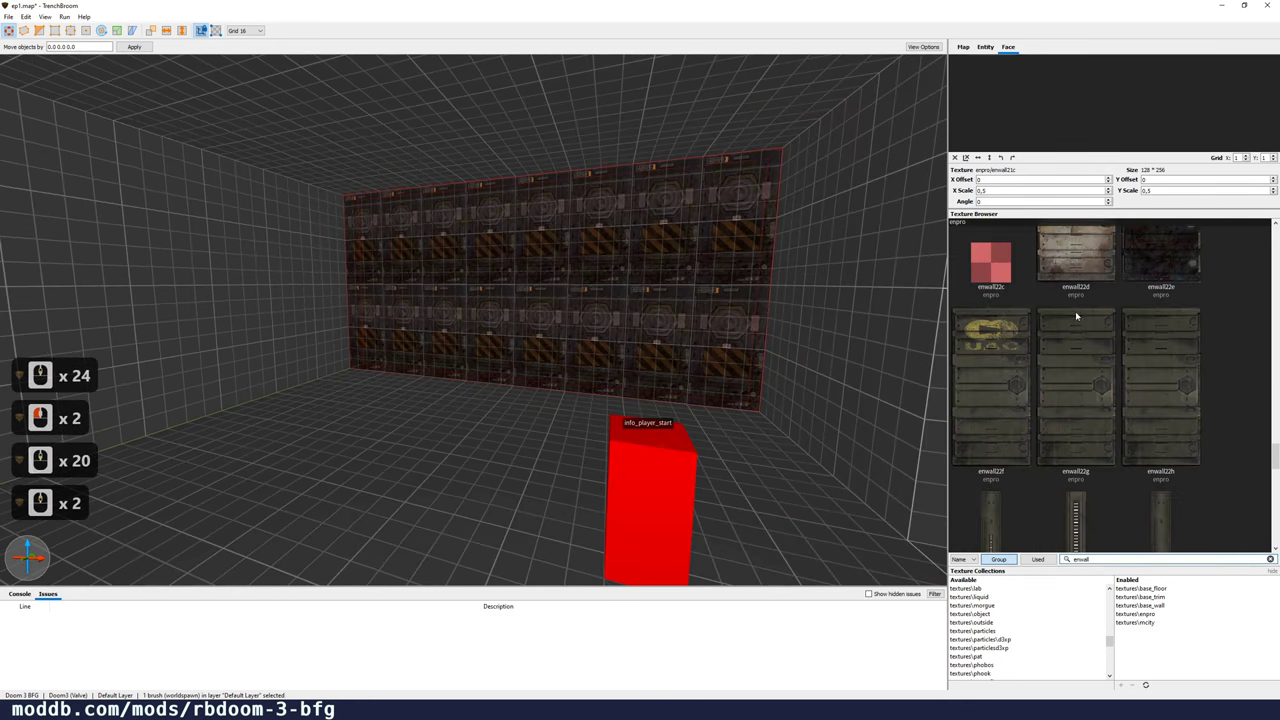
left_click(1090, 357)
Step: Browse the remaining enwall textures and apply enwall7 to the selected wall
scroll(1040, 400, "down", 10)
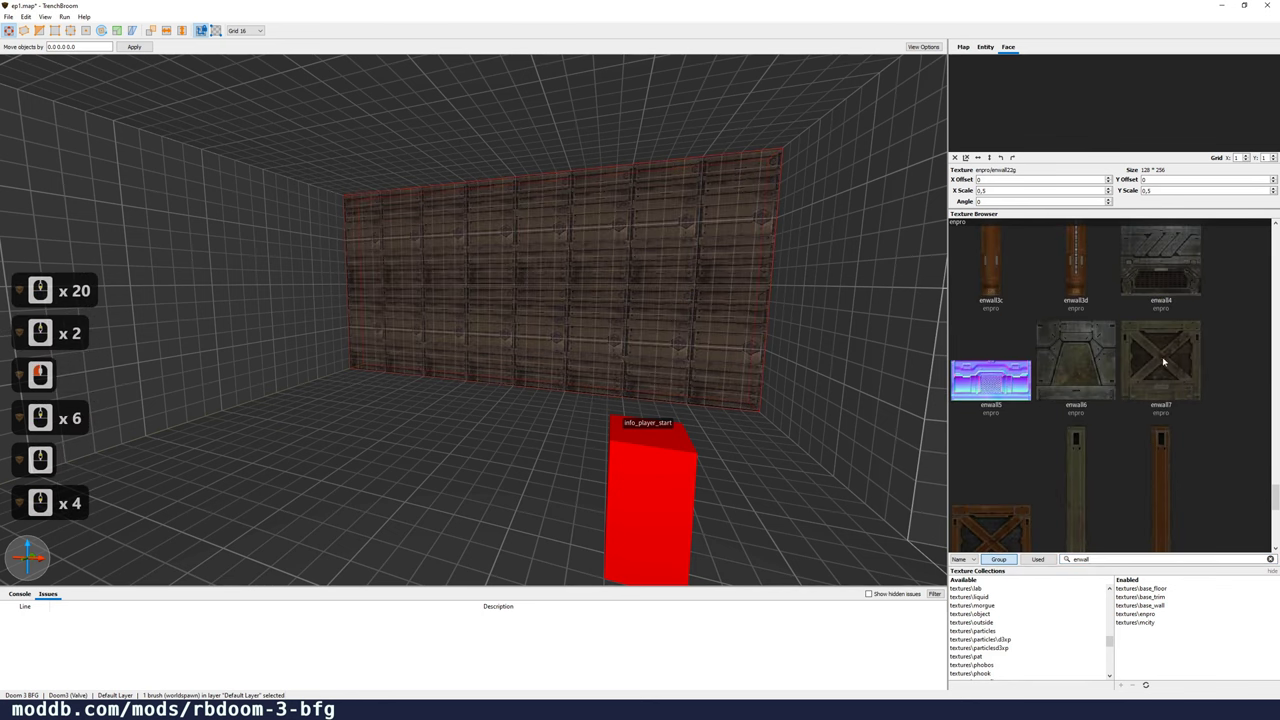
scroll(1140, 340, "down", 7)
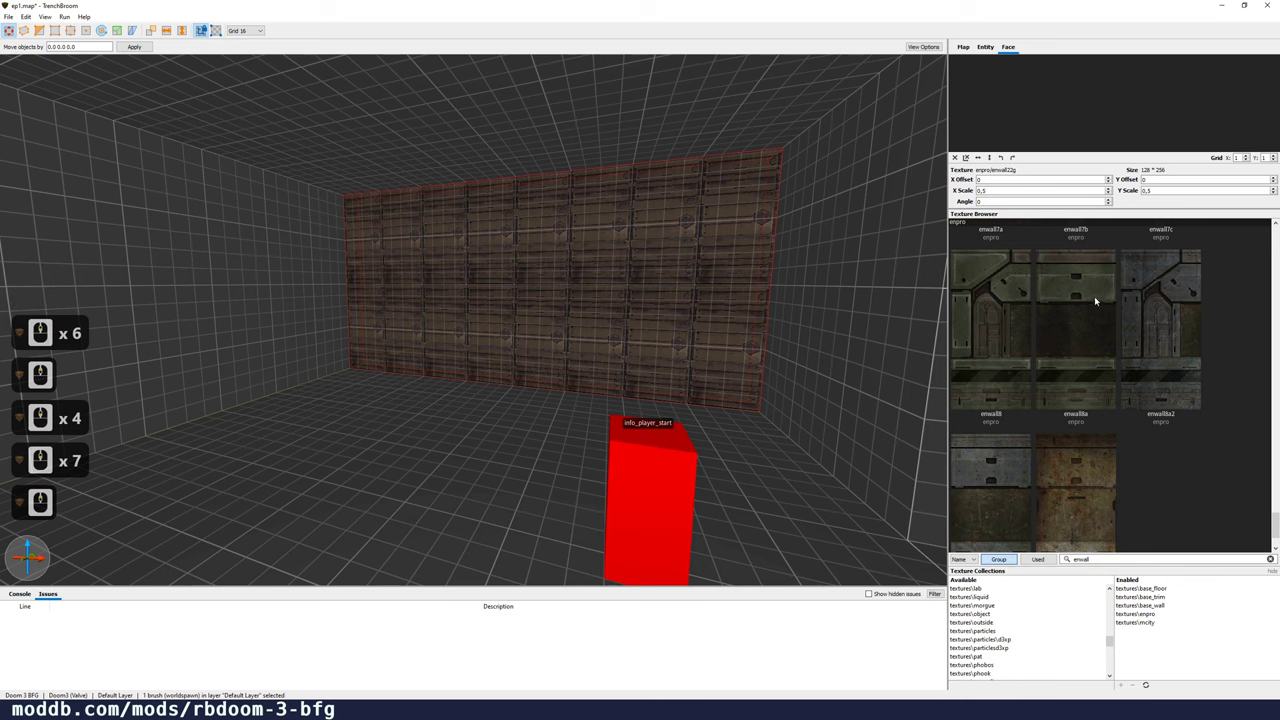
scroll(667, 319, "up", 6)
right_click_drag(667, 316, 686, 315)
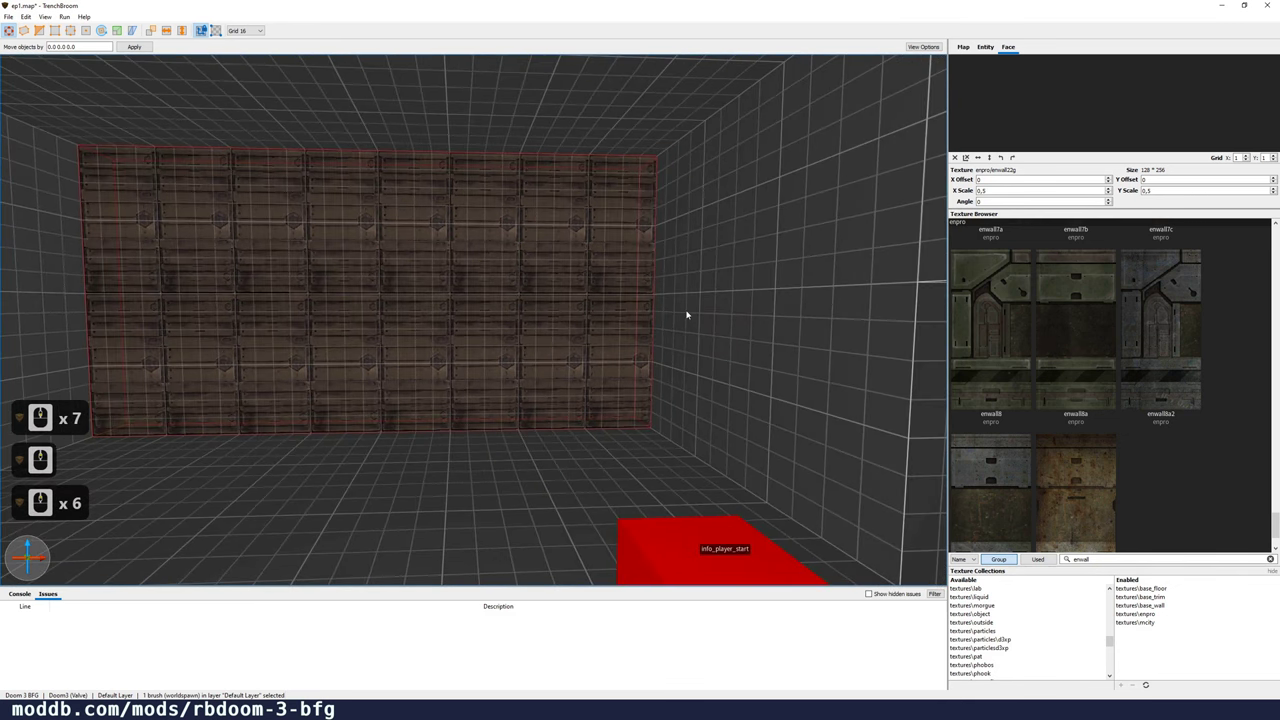
middle_click_drag(686, 315, 917, 316)
scroll(1143, 348, "up", 5)
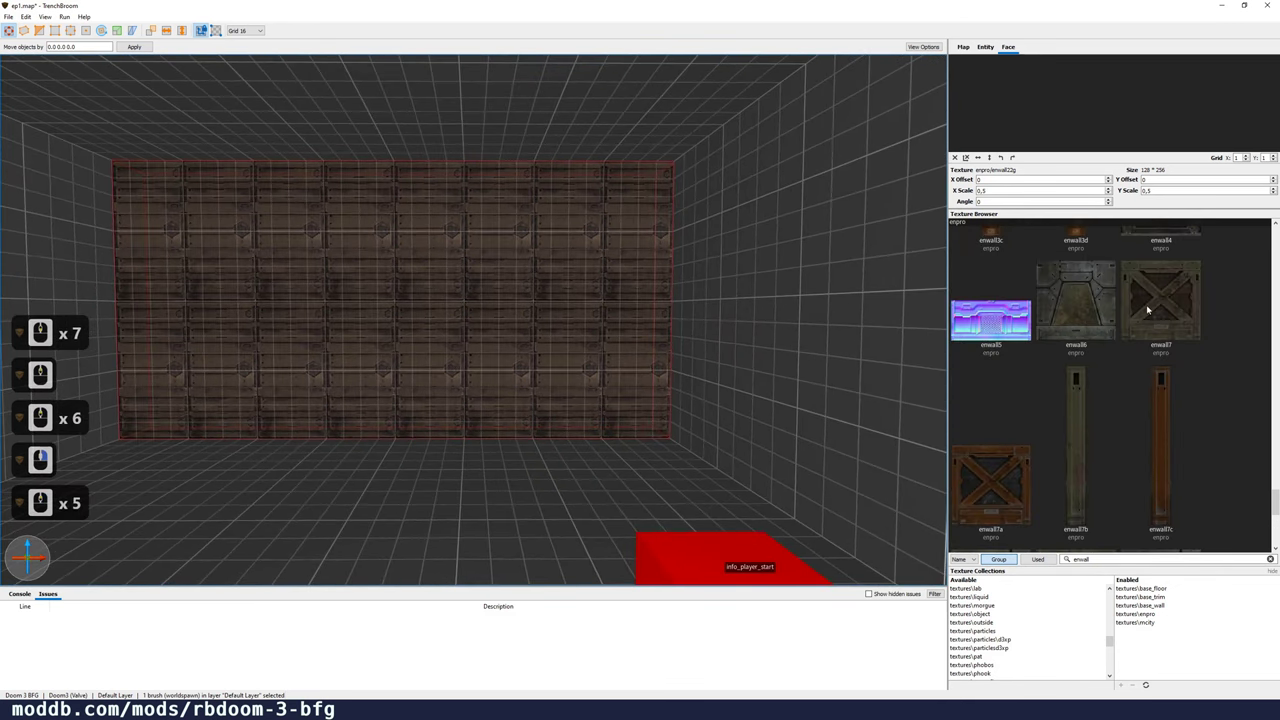
left_click(1147, 311)
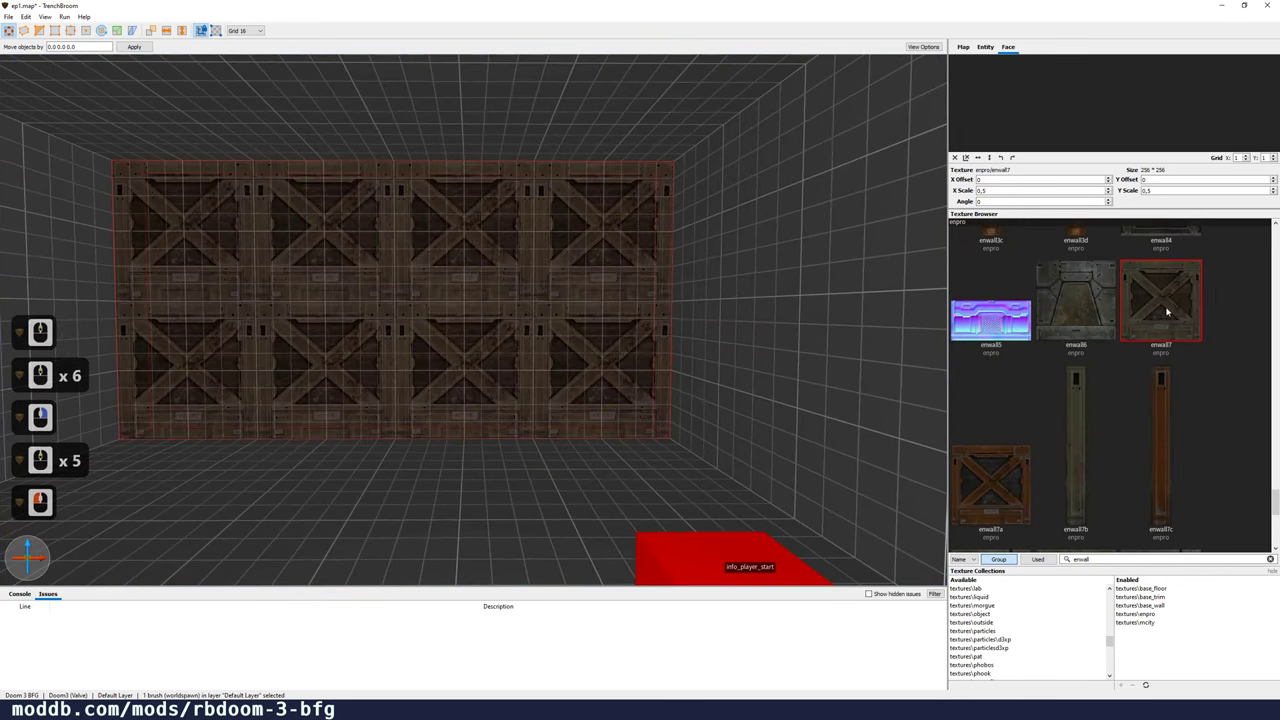
Step: Clip the wall brush horizontally through points 48 512 128 and 368 512 128, keeping both the upper and lower halves
key("w")
right_click_drag(166, 306, 171, 302)
key("a")
key("s")
scroll(172, 303, "down", 6)
key("s")
key("w")
scroll(171, 302, "up", 4)
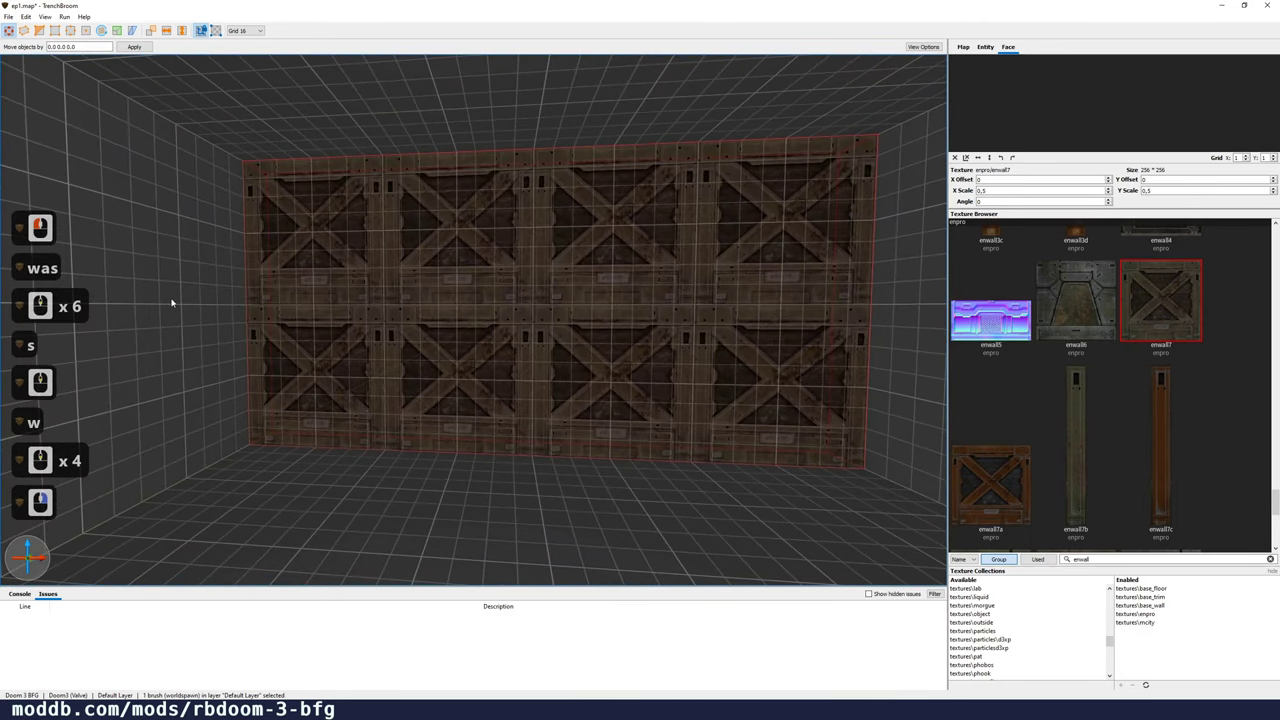
key("c")
left_click(297, 309)
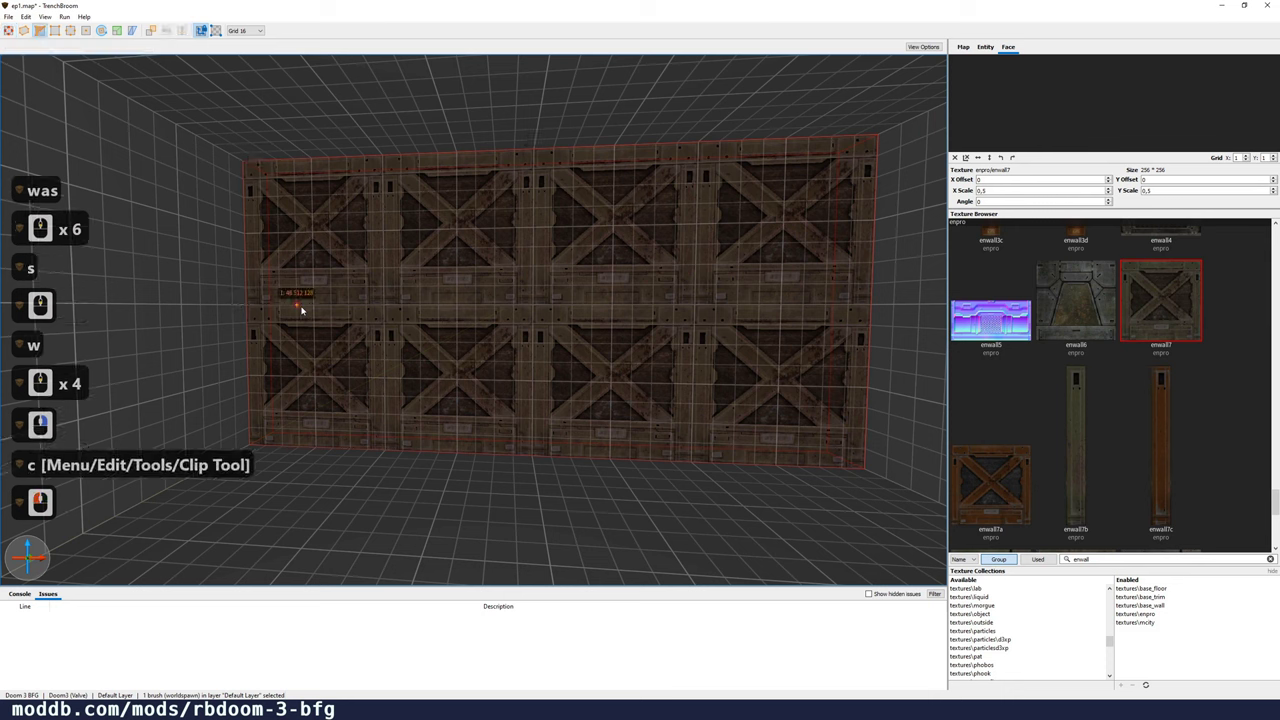
left_click(677, 305)
key("ctrl")
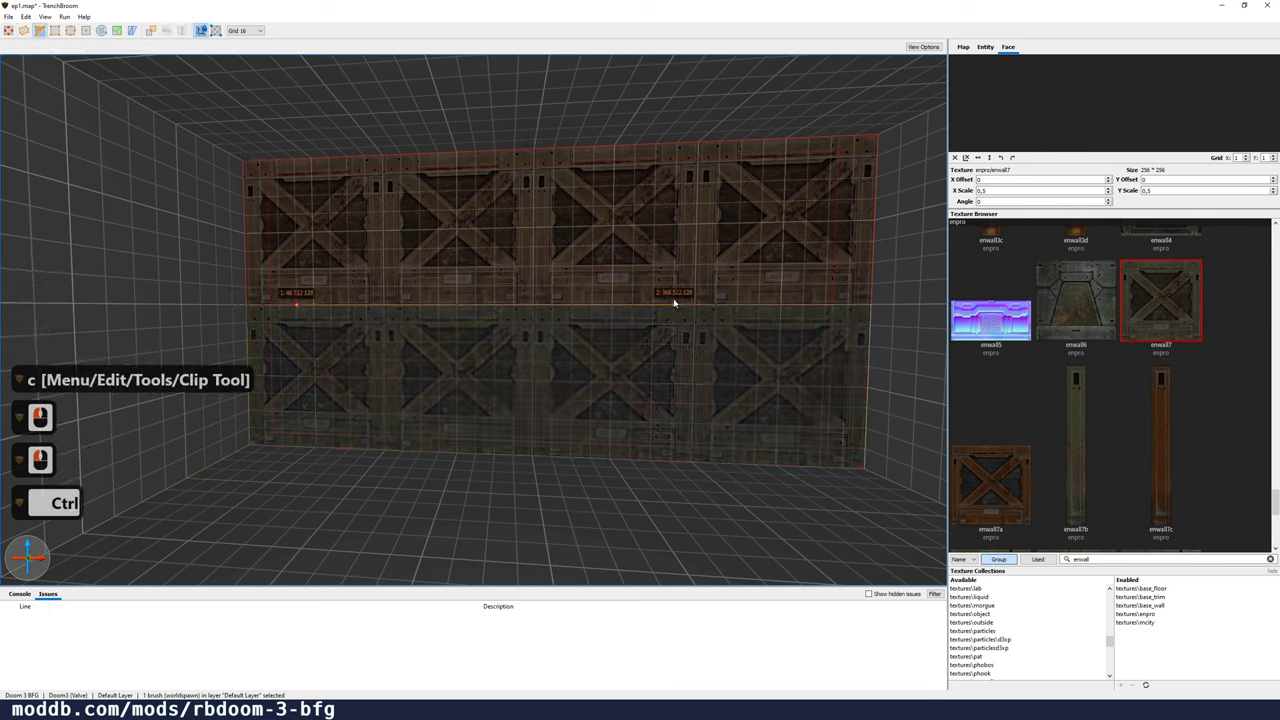
key("ctrl+Return")
key("ctrl+Return")
key("ctrl+Return")
key("ctrl+Return")
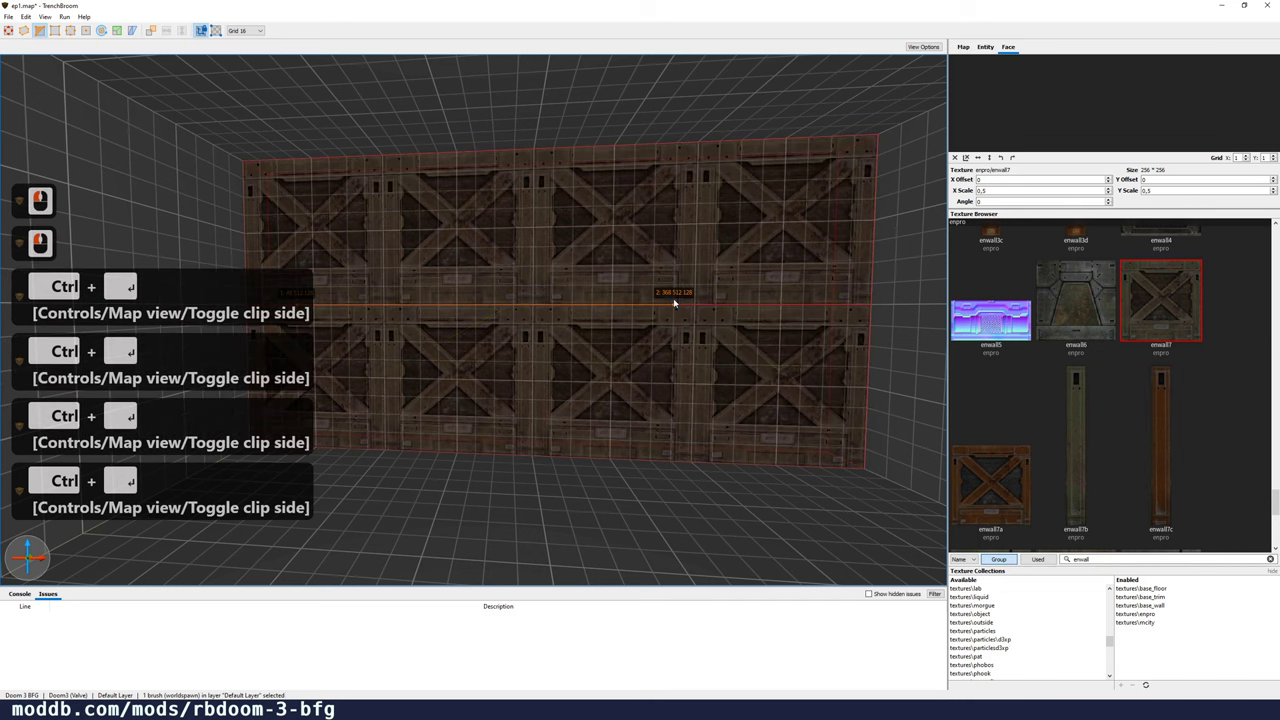
key("Return")
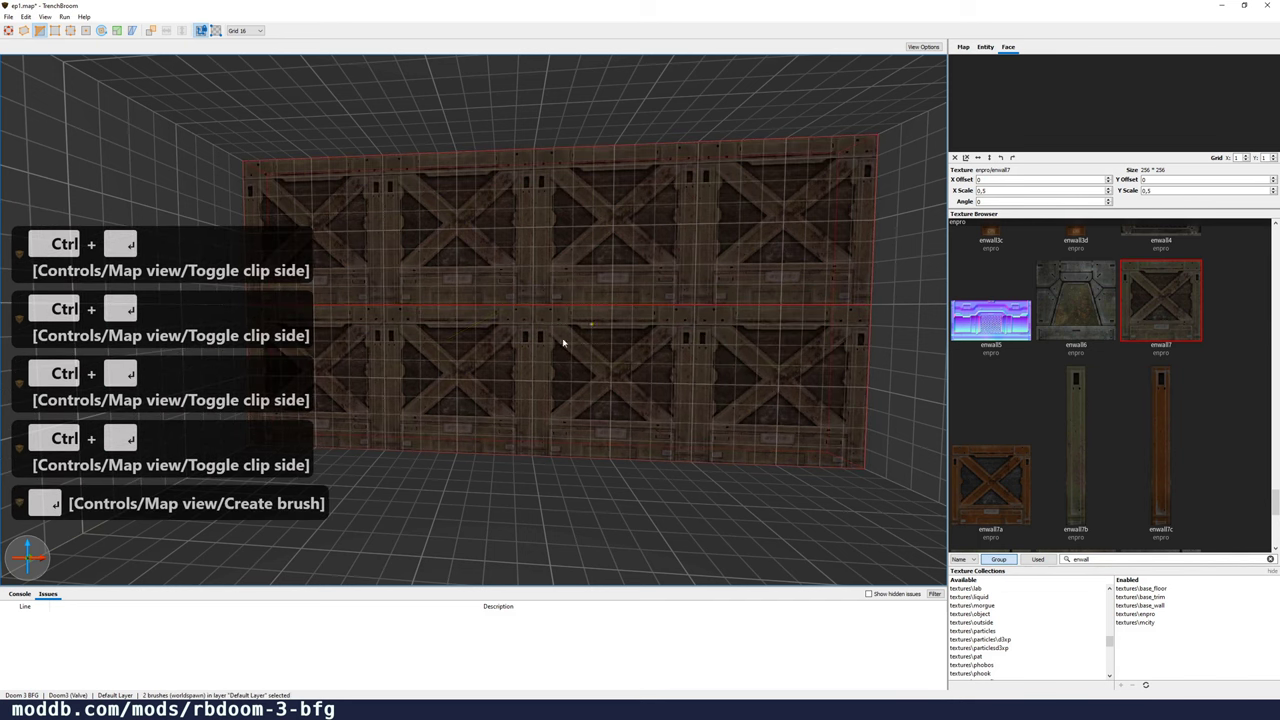
right_click_drag(644, 322, 666, 320)
scroll(1077, 374, "down", 6)
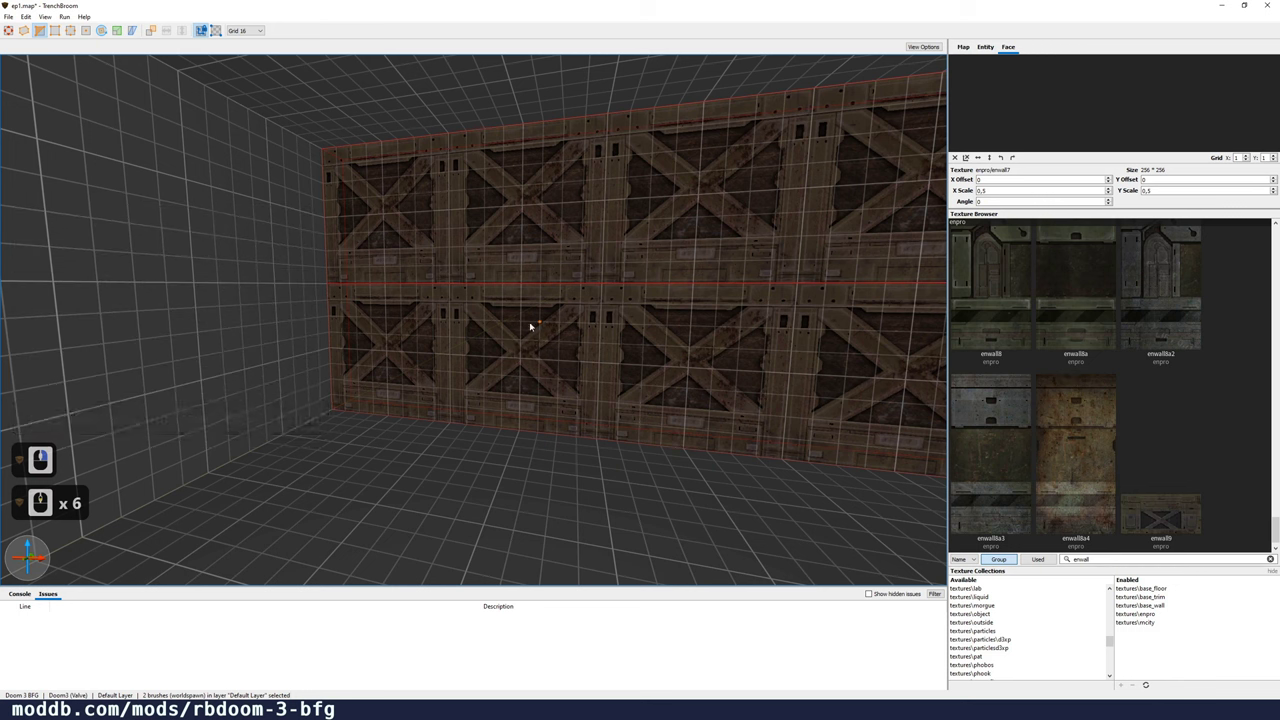
key("Escape")
key("Escape")
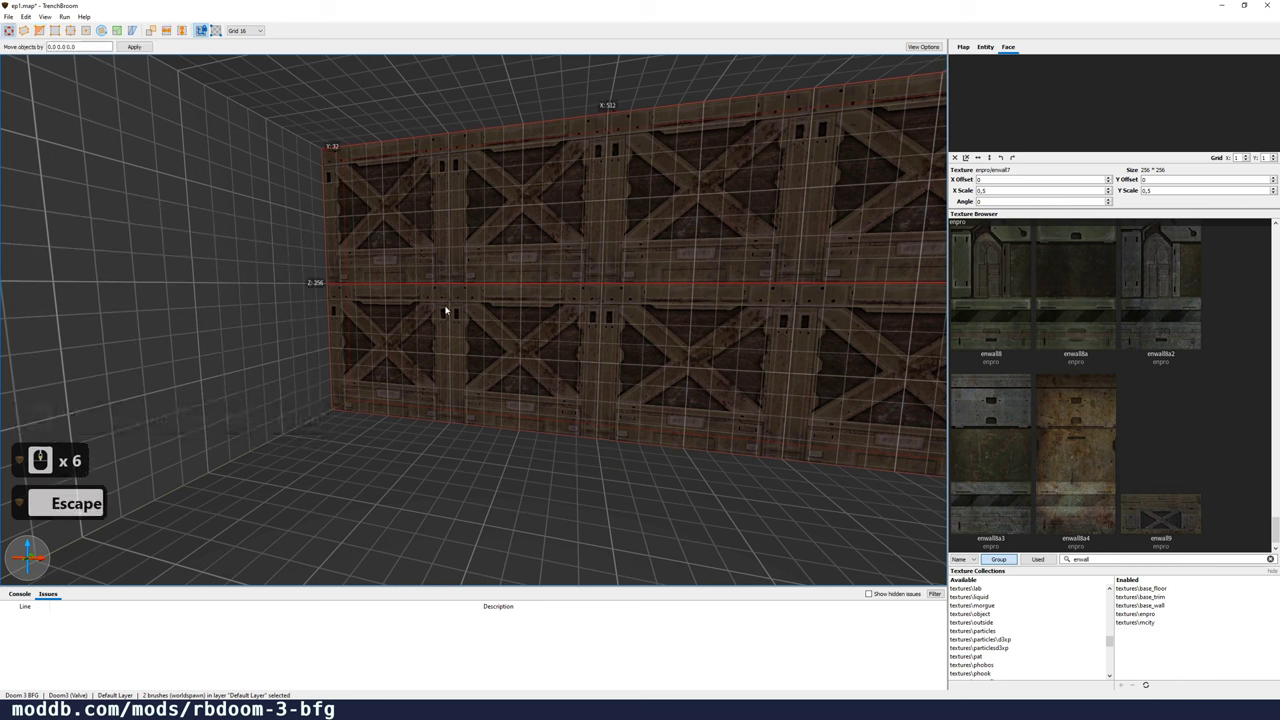
Step: Select the lower half of the split wall and examine the two halves in the 3D view
left_click(463, 321)
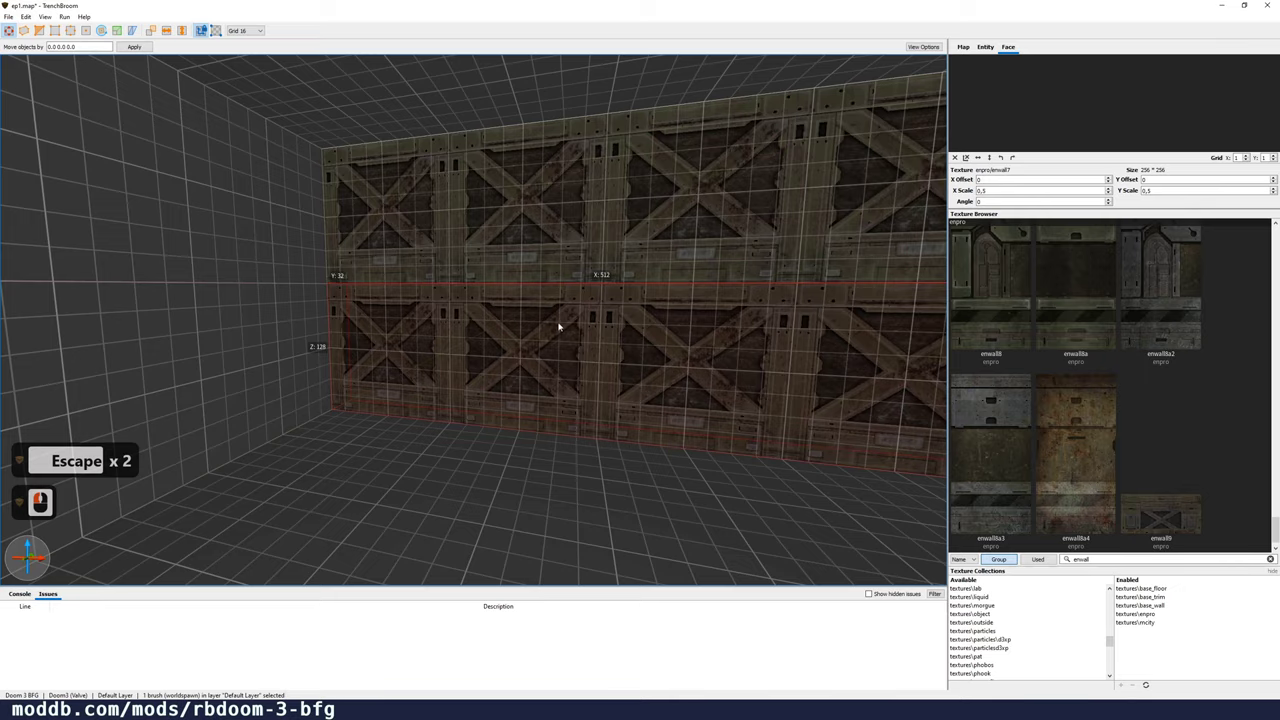
key("d")
key("w")
key("w")
key("w")
key("w")
key("w")
key("w")
key("w")
key("w")
key("w")
key("w")
mouse_move(556, 324)
right_mouse_down()
mouse_move(471, 329)
mouse_move(463, 291)
mouse_move(496, 322)
mouse_move(564, 332)
right_mouse_up()
scroll(538, 323, "up", 5)
key("w")
key("w")
key("w")
key("w")
key("a")
key("a")
key("a")
key("a")
key("a")
key("a")
key("a")
key("a")
key("a")
key("a")
key("a")
key("a")
key("a")
key("a")
key("a")
key("a")
key("s")
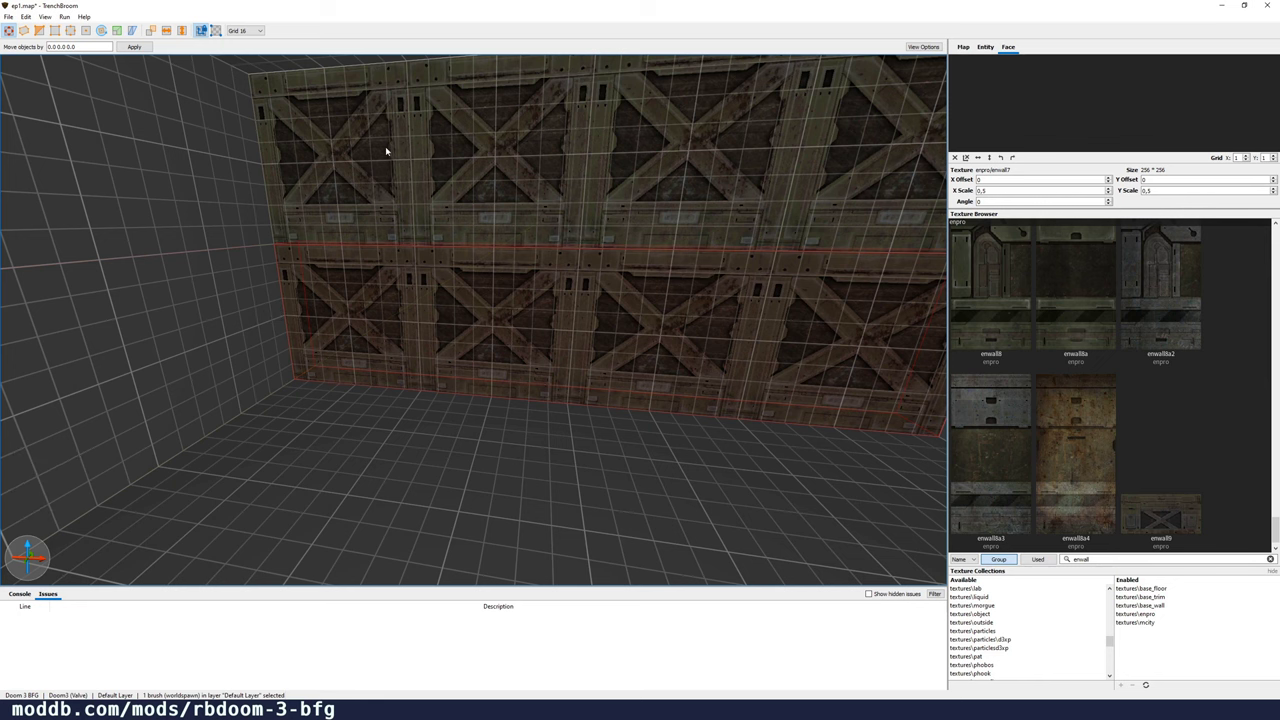
Step: Apply the enwall8 texture to the upper half of the split wall
left_click(567, 175)
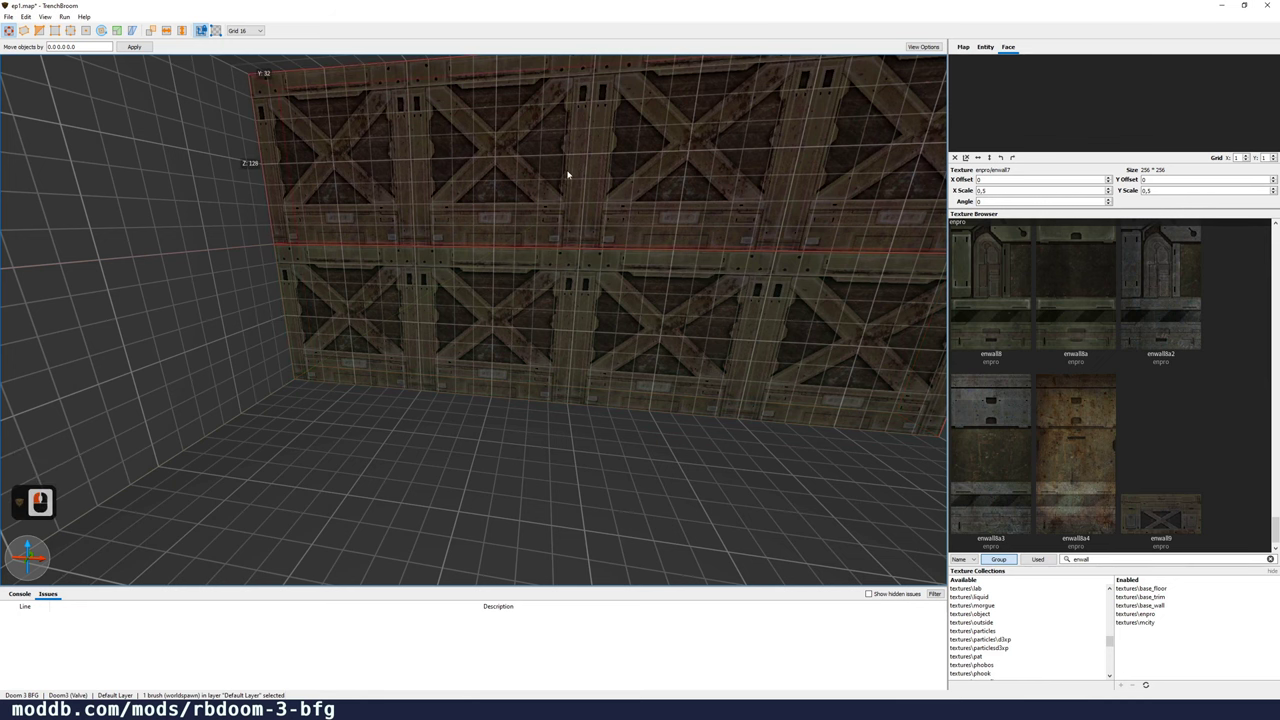
left_click(997, 295)
right_click_drag(573, 222, 580, 215)
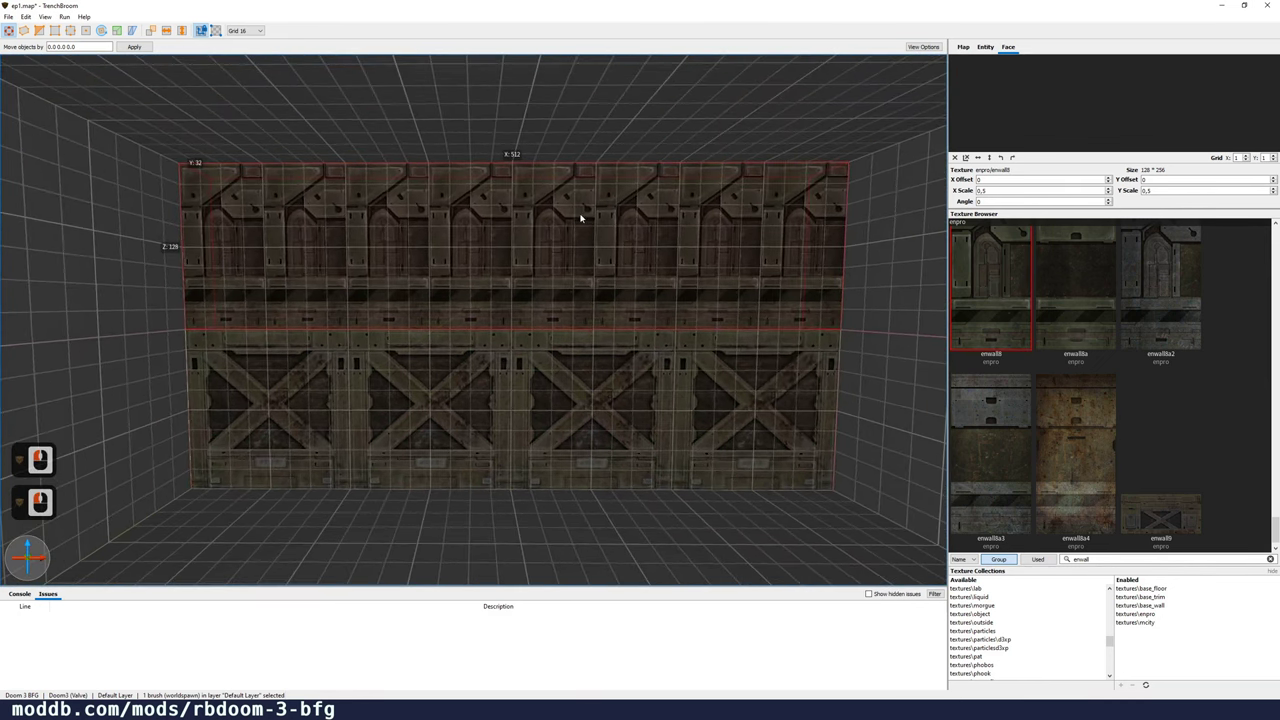
Step: Clip the upper half of the split wall vertically through points 64 512 256 and 64 512 128, keeping both pieces
key("a")
key("w")
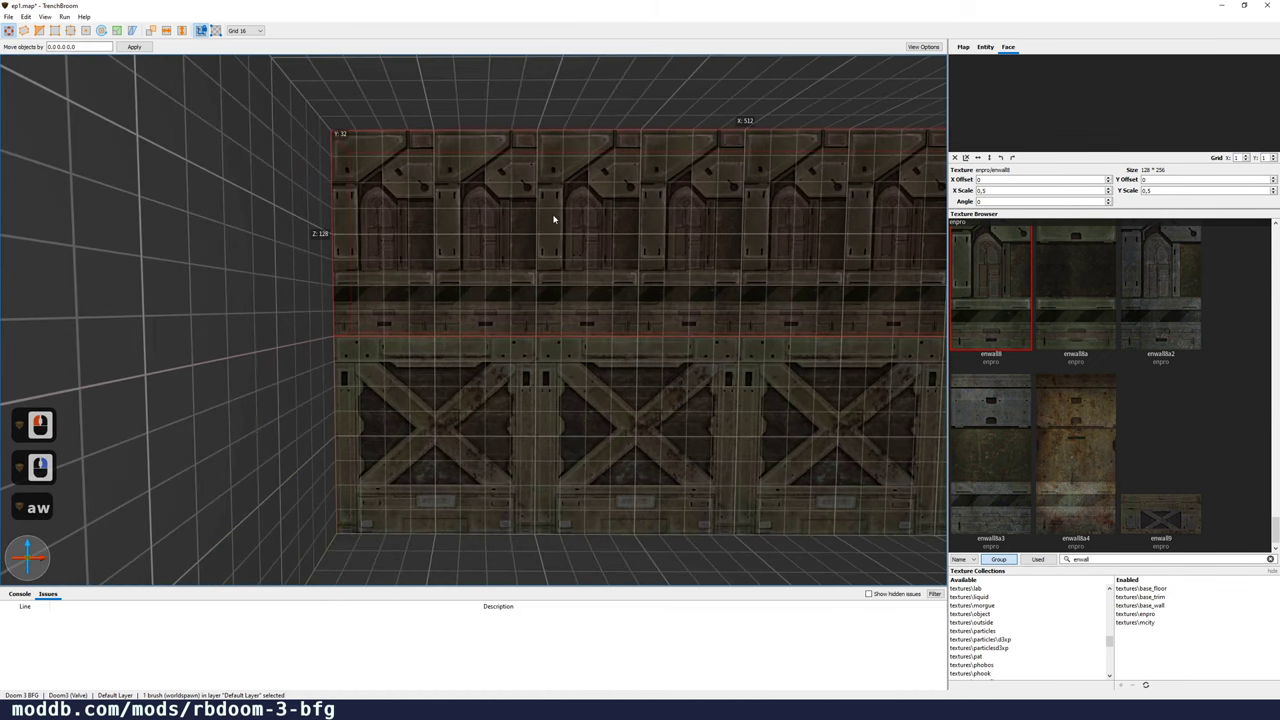
right_click(553, 218)
right_click(445, 112)
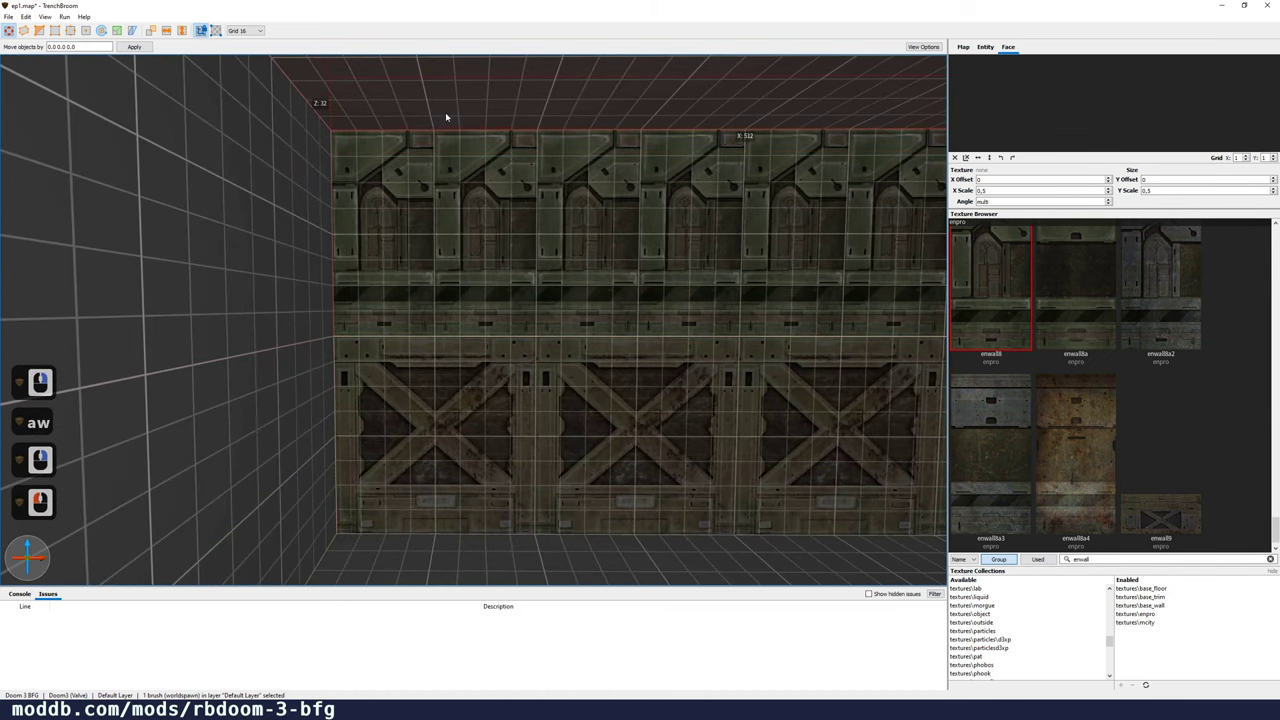
key("c")
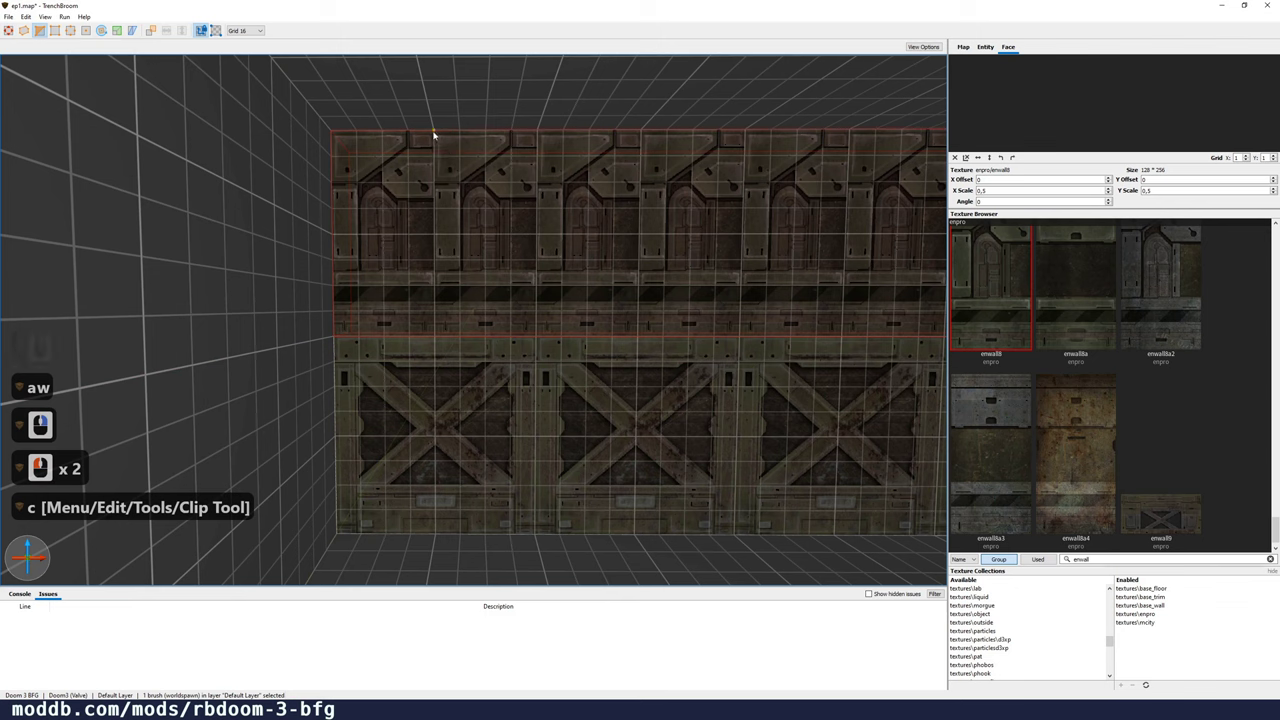
left_click(435, 131)
left_click(435, 325)
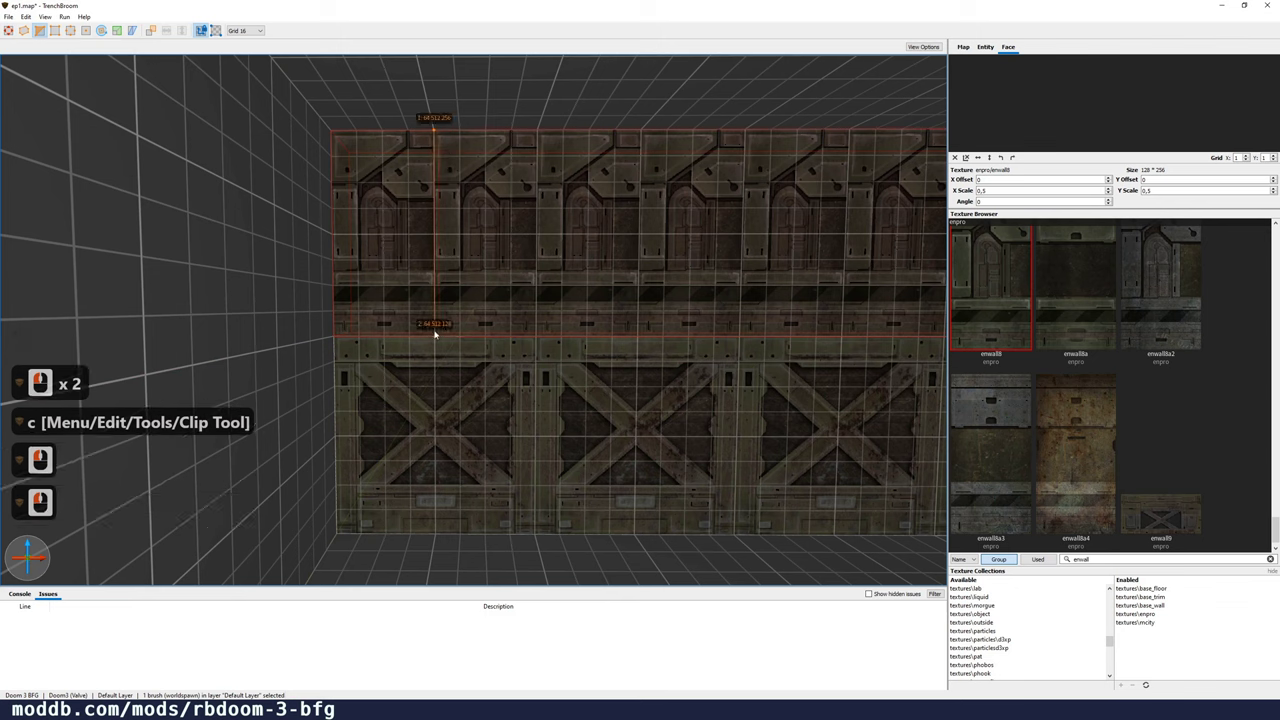
key("Return")
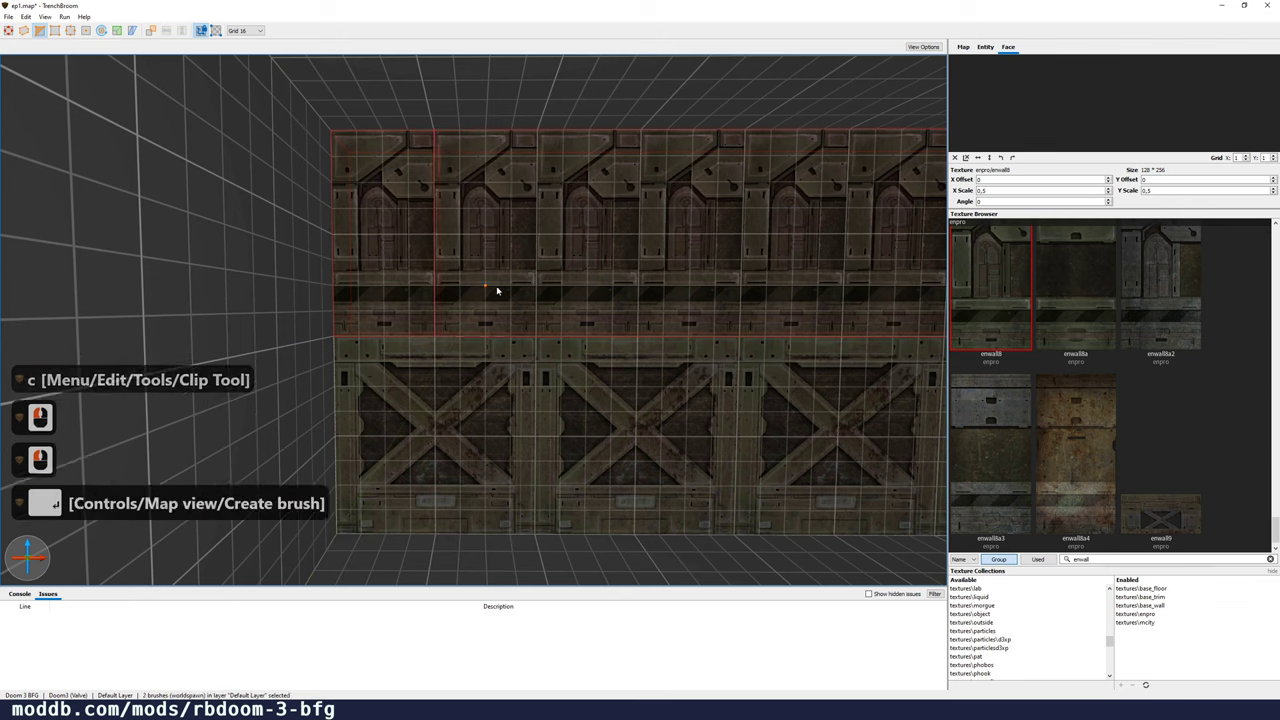
Step: Clip the upper wall vertically near its other end through points 448 512 256 and 448 512 144, keeping both pieces
key("d")
key("d")
key("d")
key("d")
key("d")
key("d")
key("d")
key("d")
key("d")
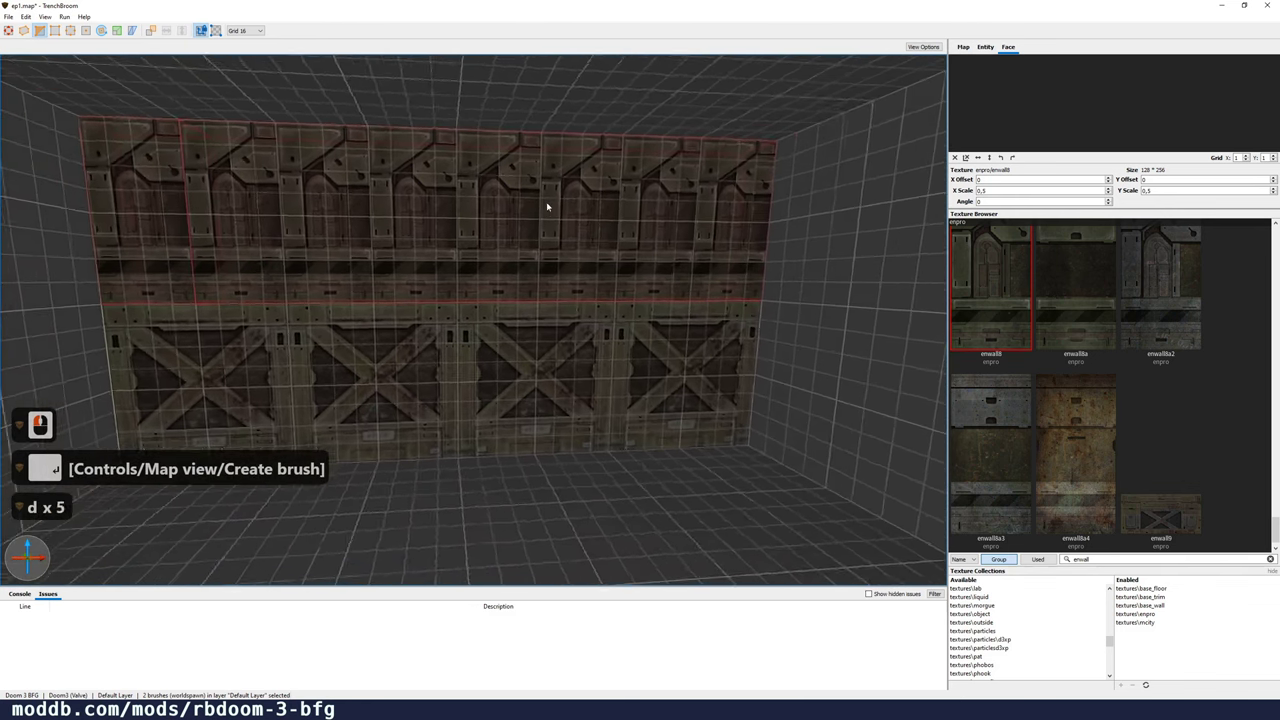
left_click(684, 130)
left_click(675, 287)
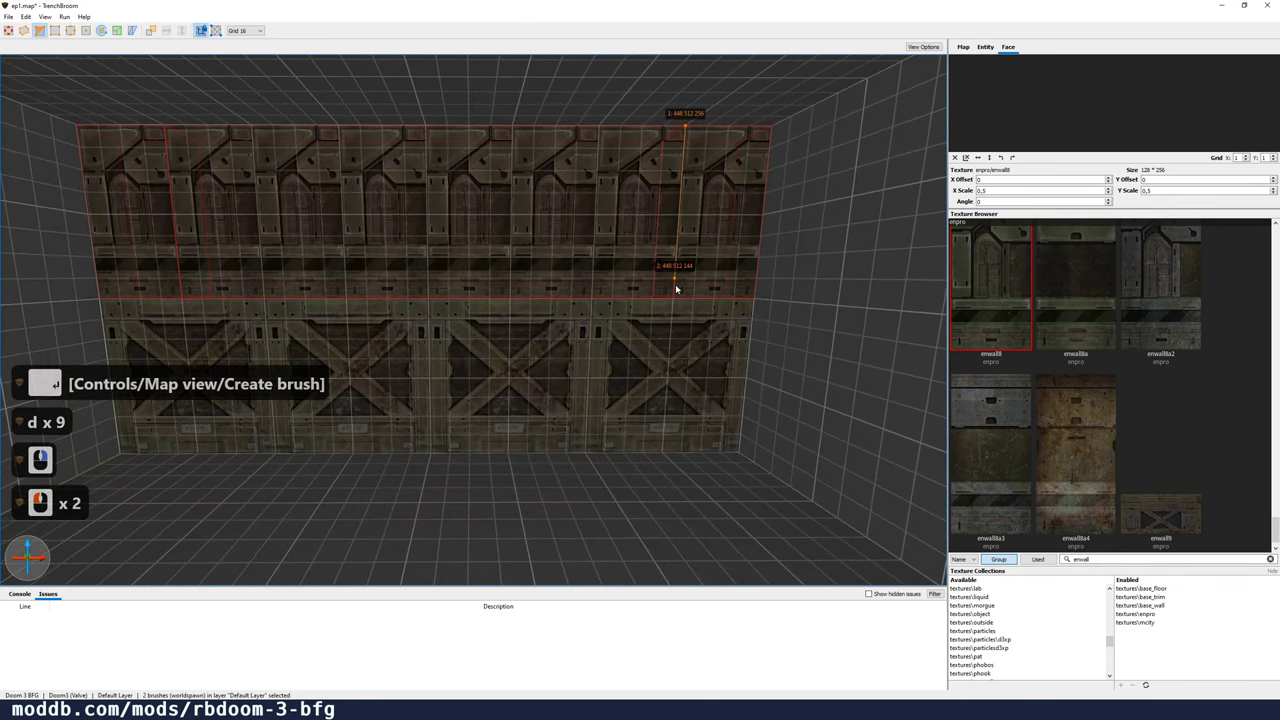
key("Return")
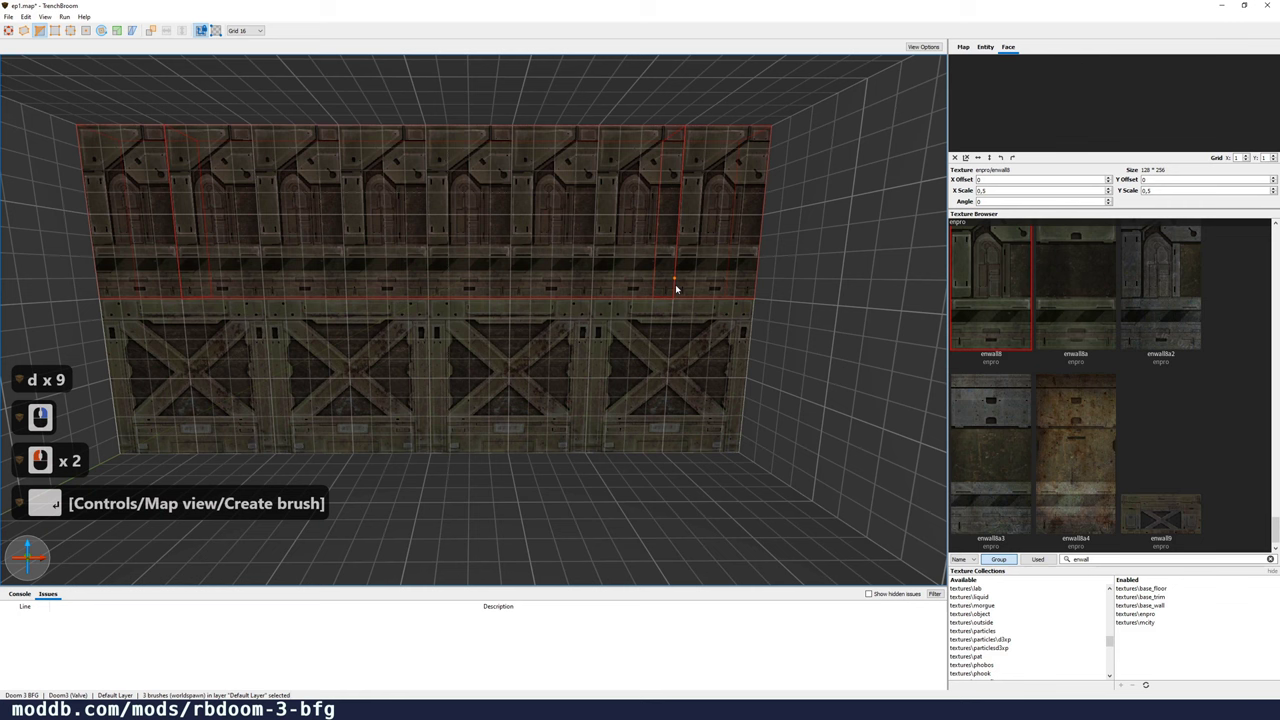
Step: Flip the enwall8 texture horizontally on the upper wall's end piece beyond the x 448 cut
key("Escape")
left_click(728, 212)
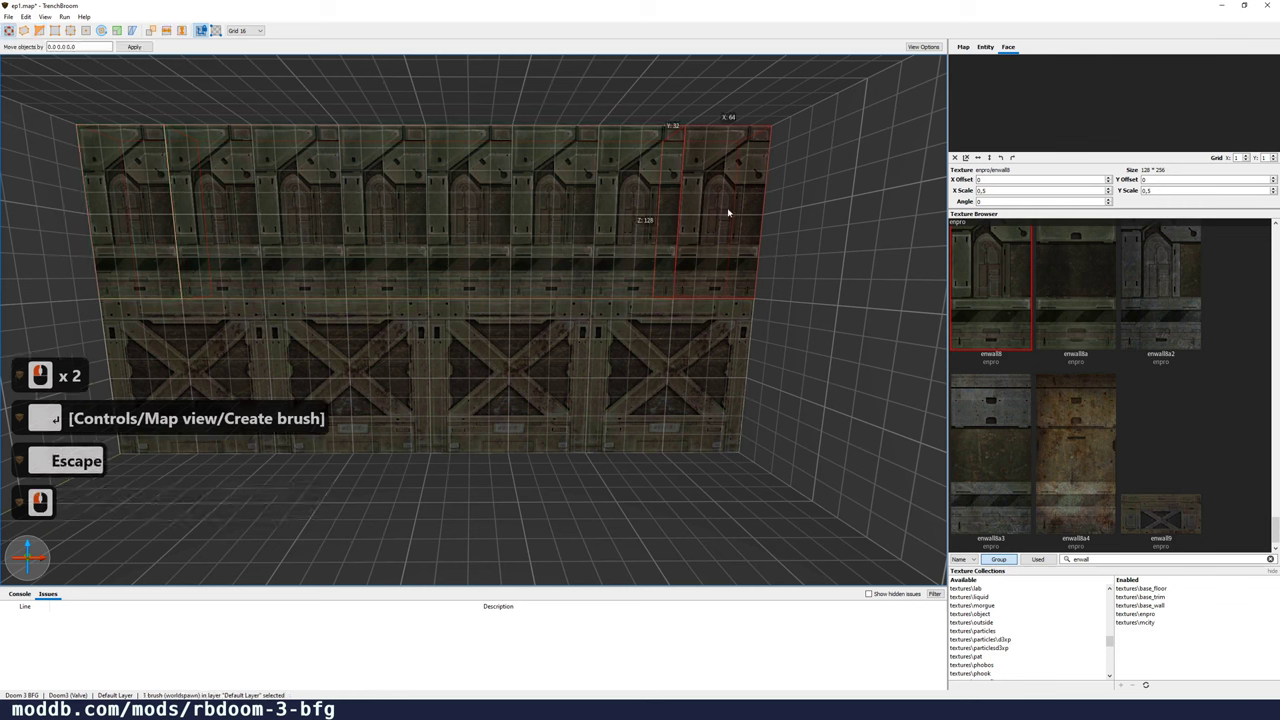
left_click(978, 158)
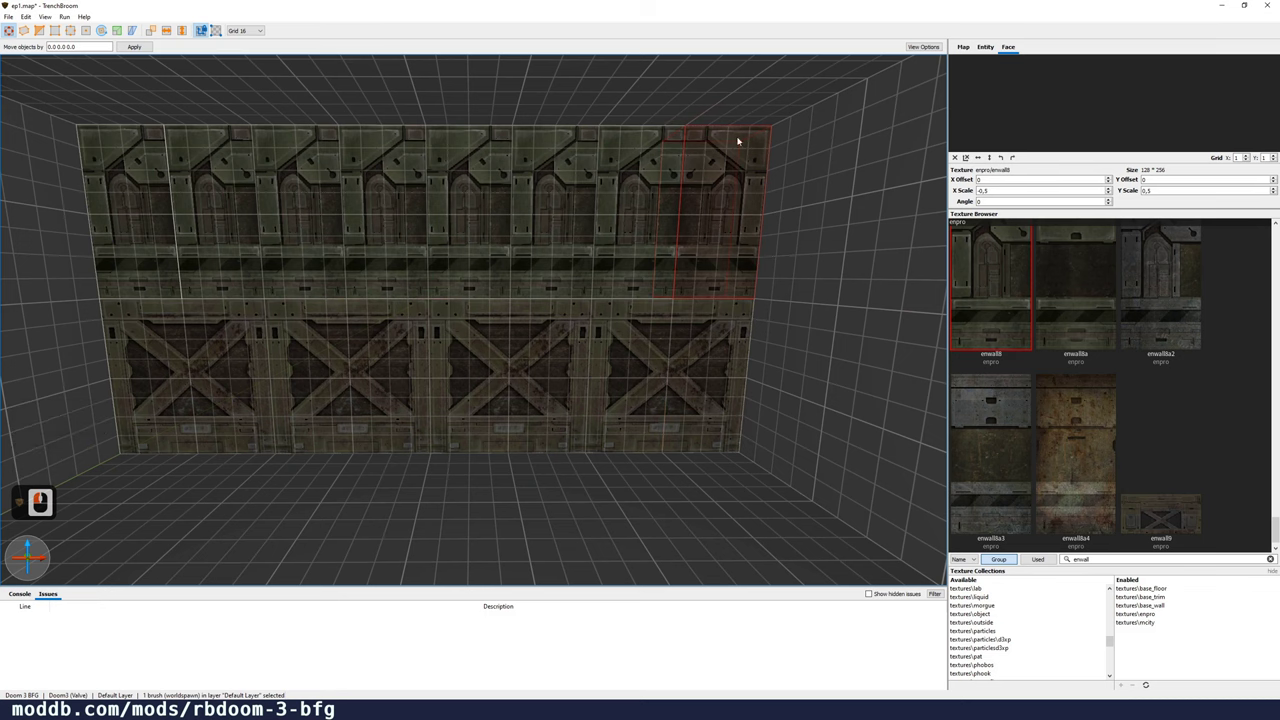
key("d")
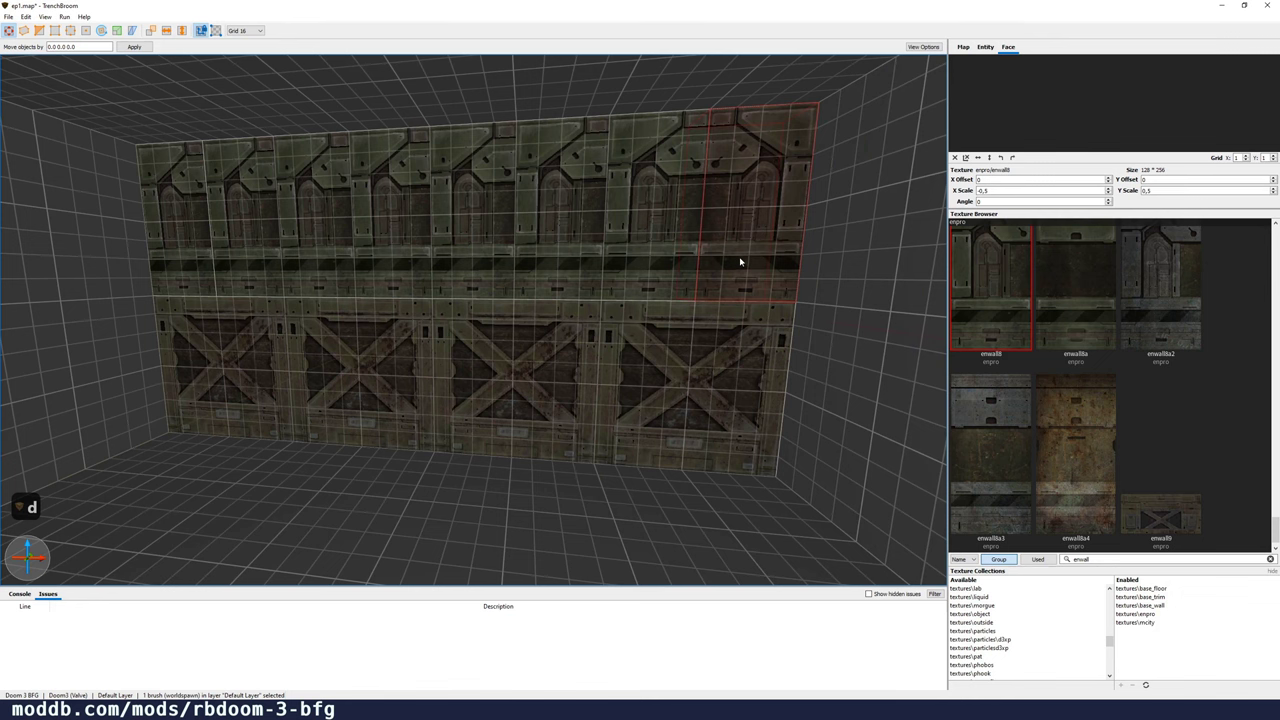
key("a")
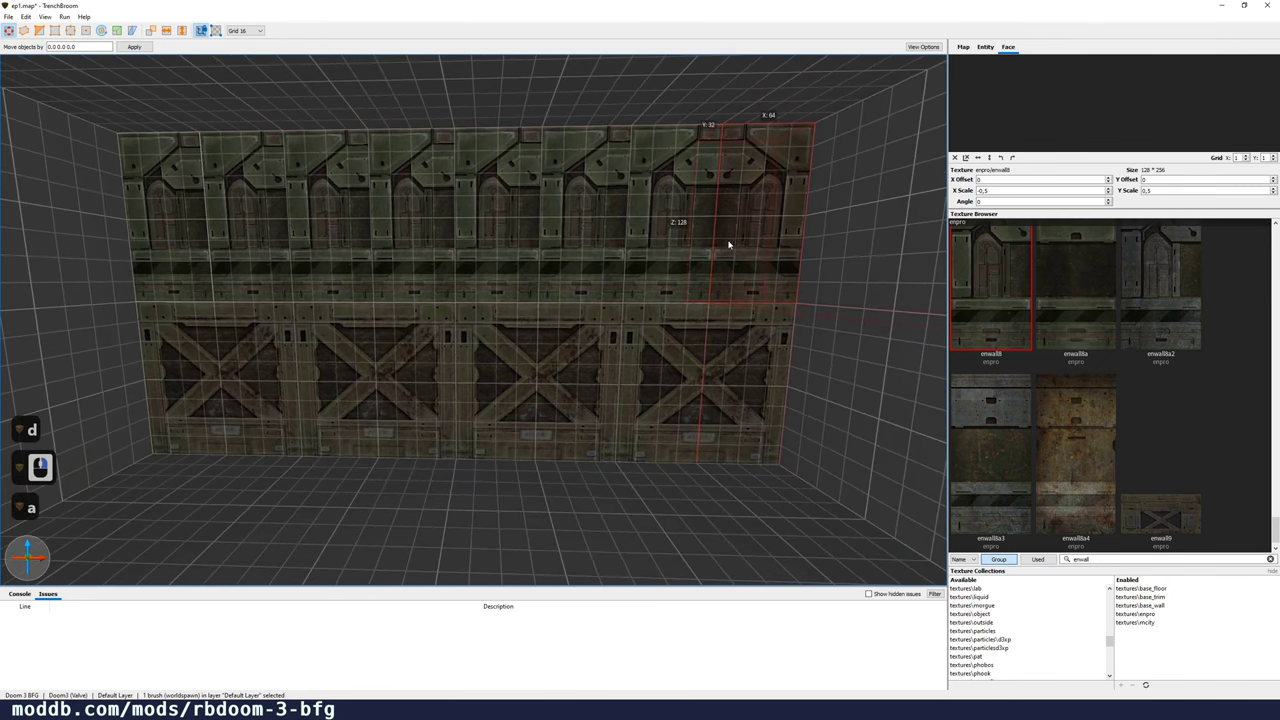
Step: Apply the enwall8a texture to the long middle piece of the upper wall
left_click(594, 223)
double_click(1066, 275)
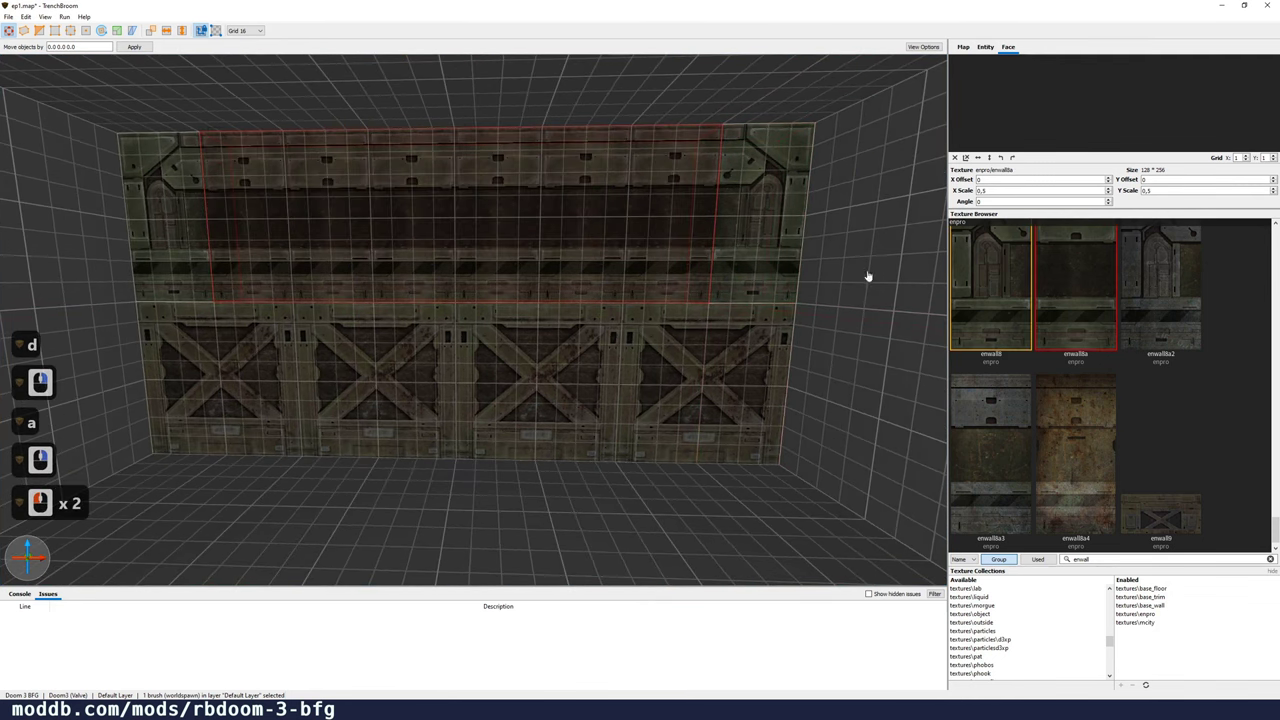
key("Escape")
key("Escape")
key("Escape")
key("Escape")
Step: Clear the selection and examine the textured wall from several angles in the 3D view
scroll(648, 364, "down", 3)
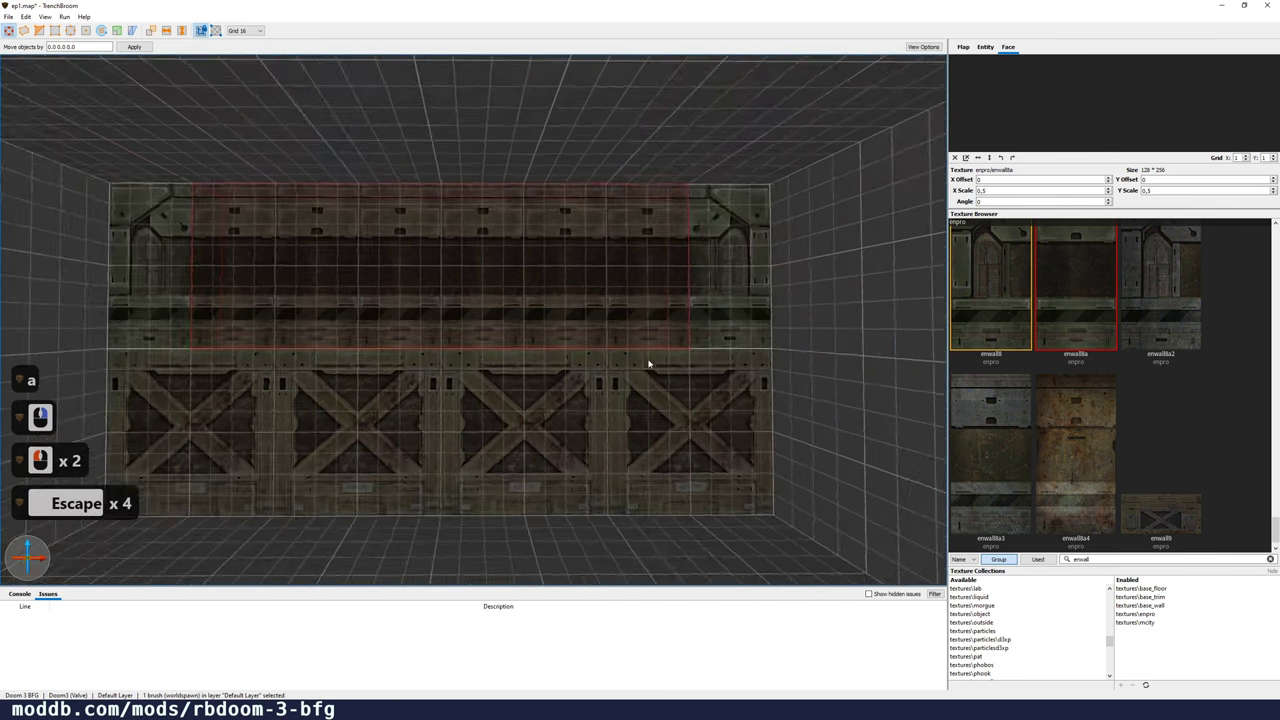
key("Escape")
key("Escape")
key("Escape")
mouse_move(649, 364)
right_mouse_down()
mouse_move(558, 366)
mouse_move(628, 363)
right_mouse_up()
key("d")
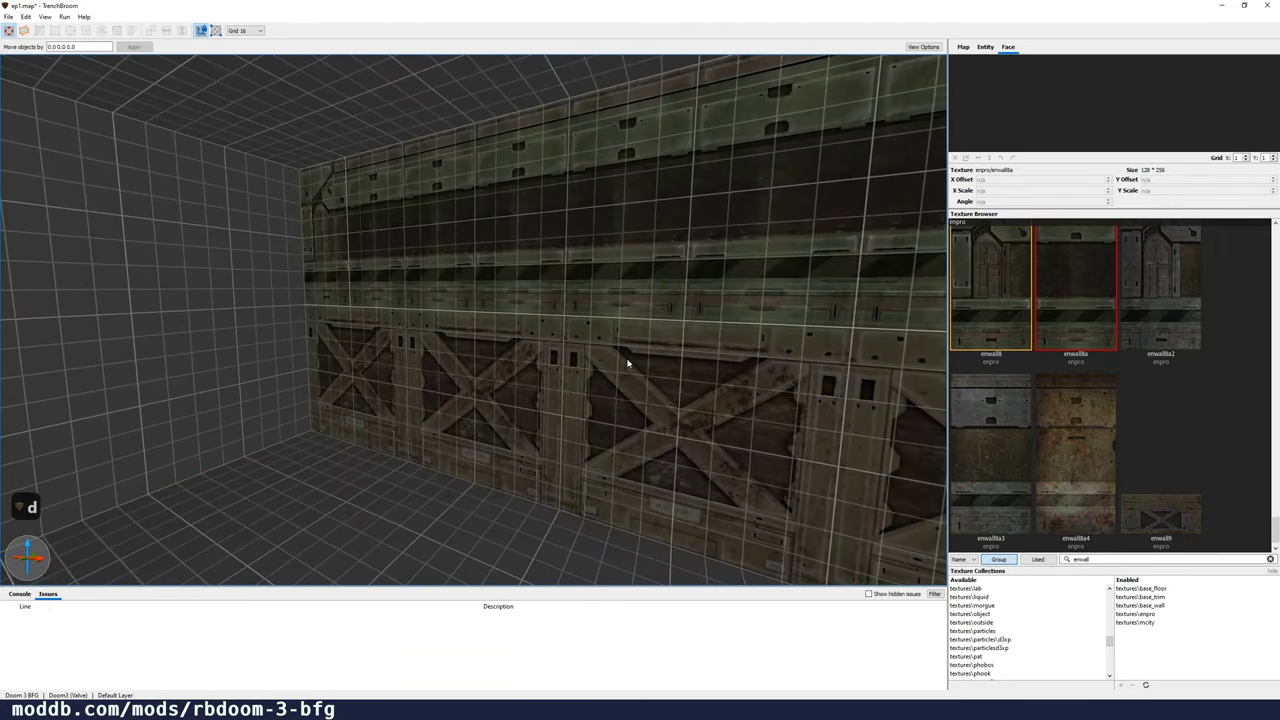
right_click_drag(394, 243, 542, 278)
key("s")
key("d")
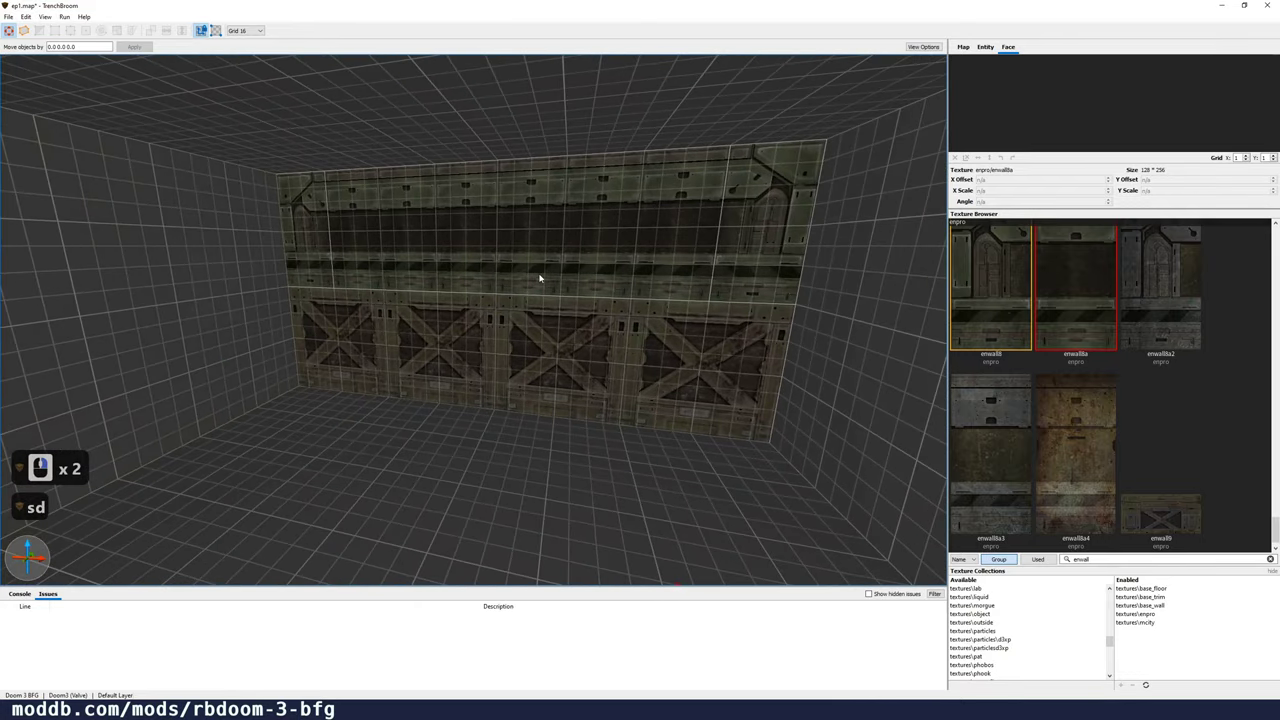
key("w")
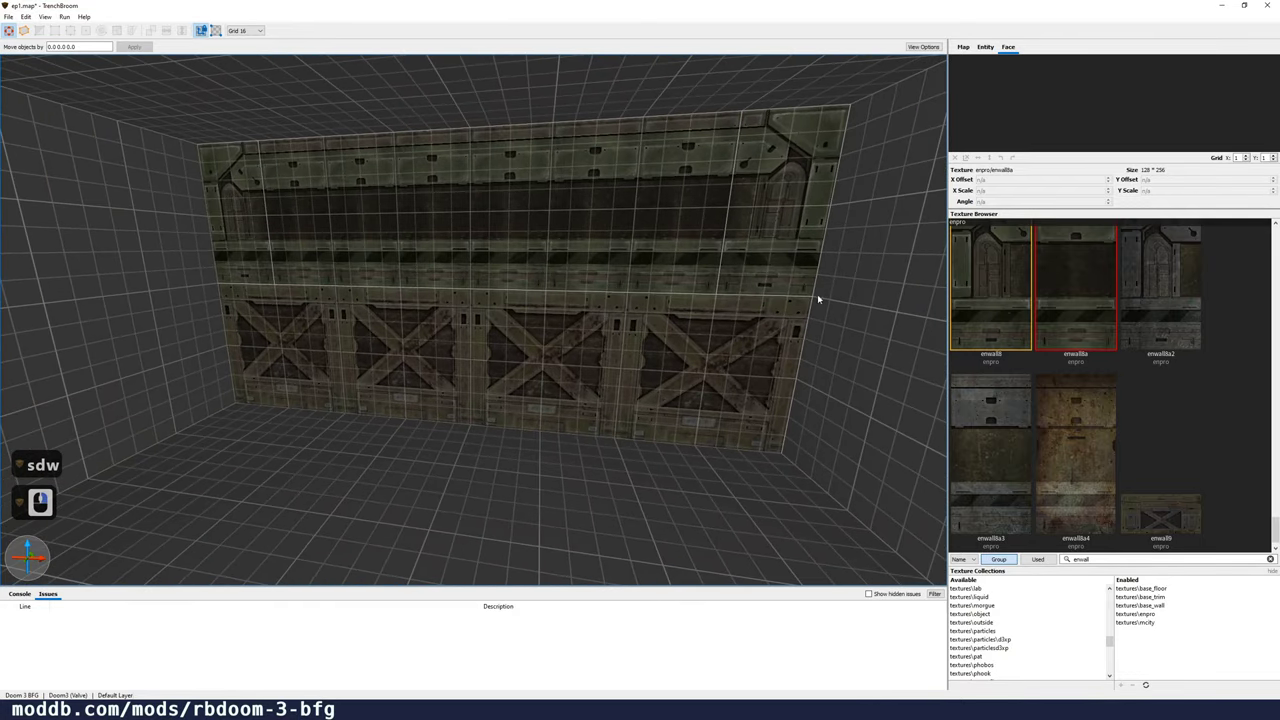
Step: Clip two untextured walls together horizontally through points 0 176 128 and 0 336 128, keeping both halves, and clear the selection
right_click_drag(100, 202, 259, 262)
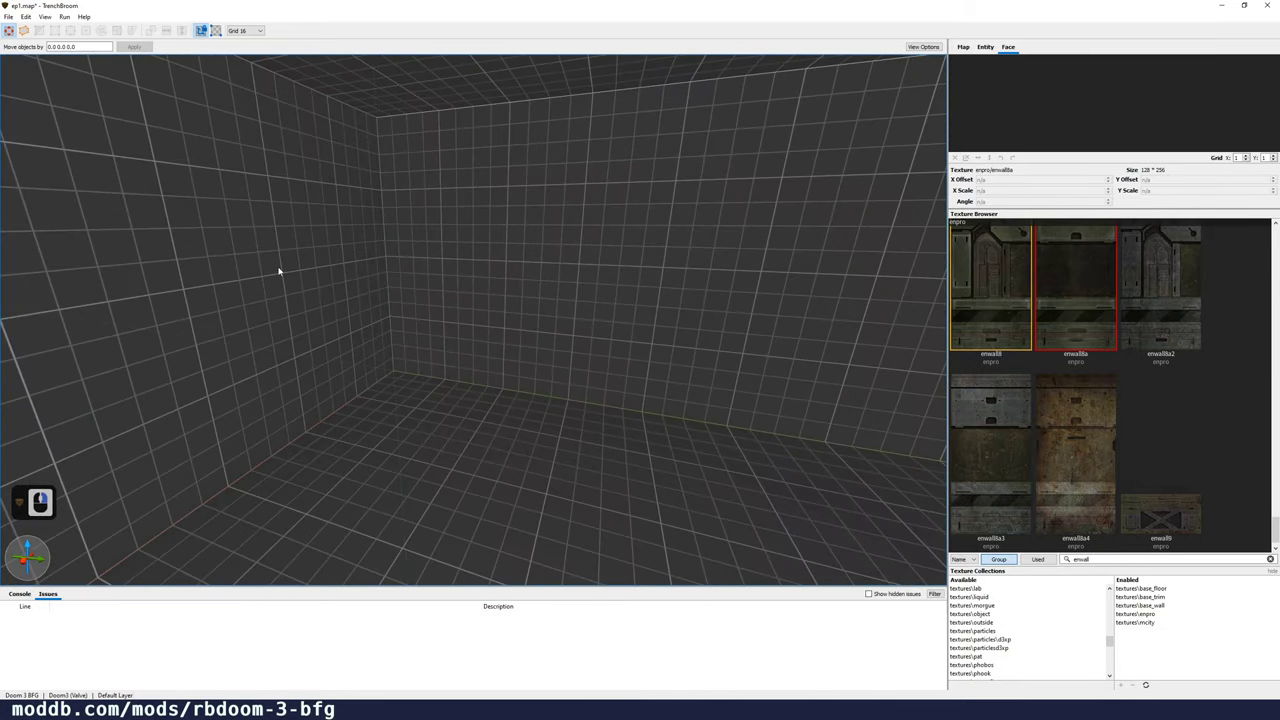
left_click(280, 285, "ctrl")
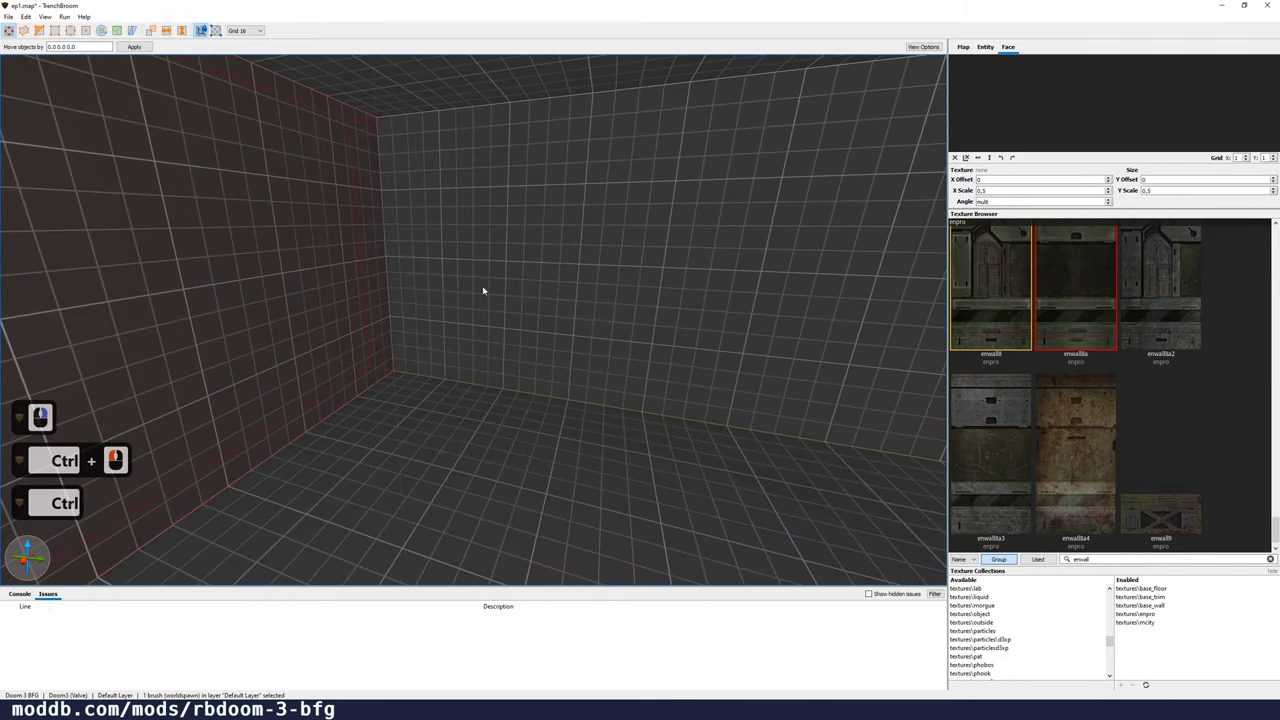
left_click(457, 299, "ctrl")
right_click_drag(494, 272, 500, 274)
key("c")
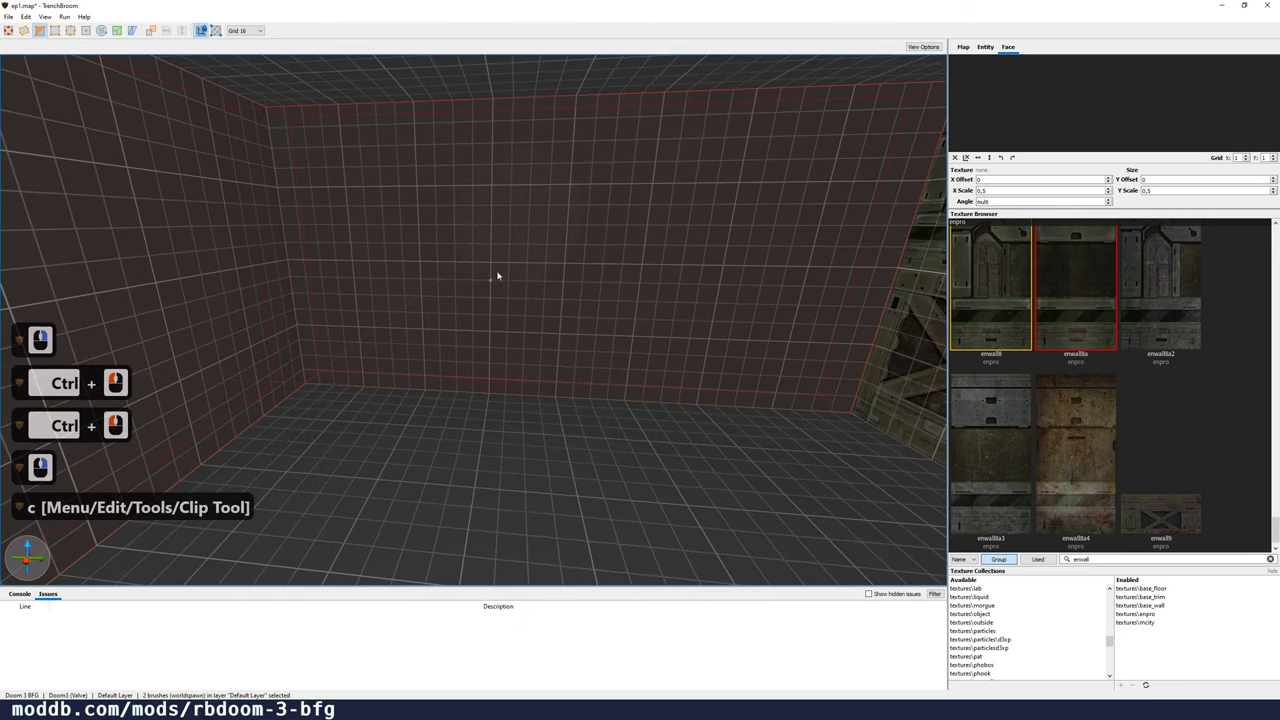
left_click(472, 262)
left_click(657, 268)
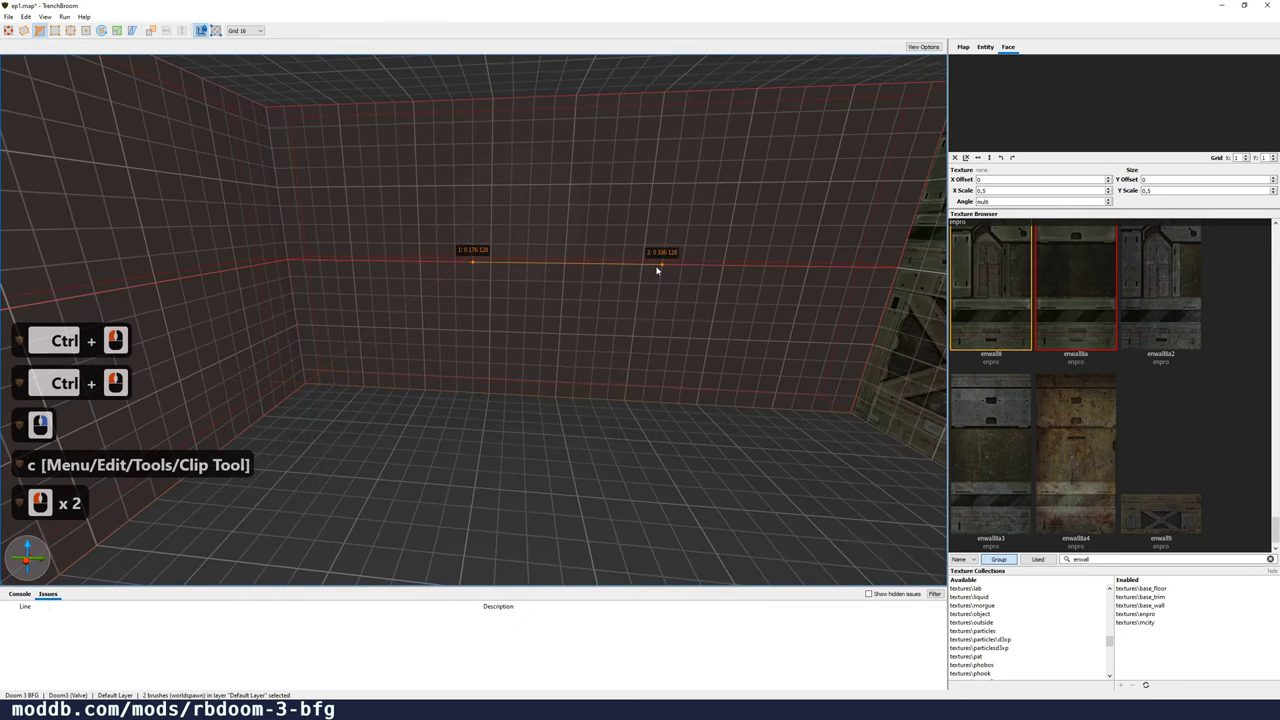
key("Return")
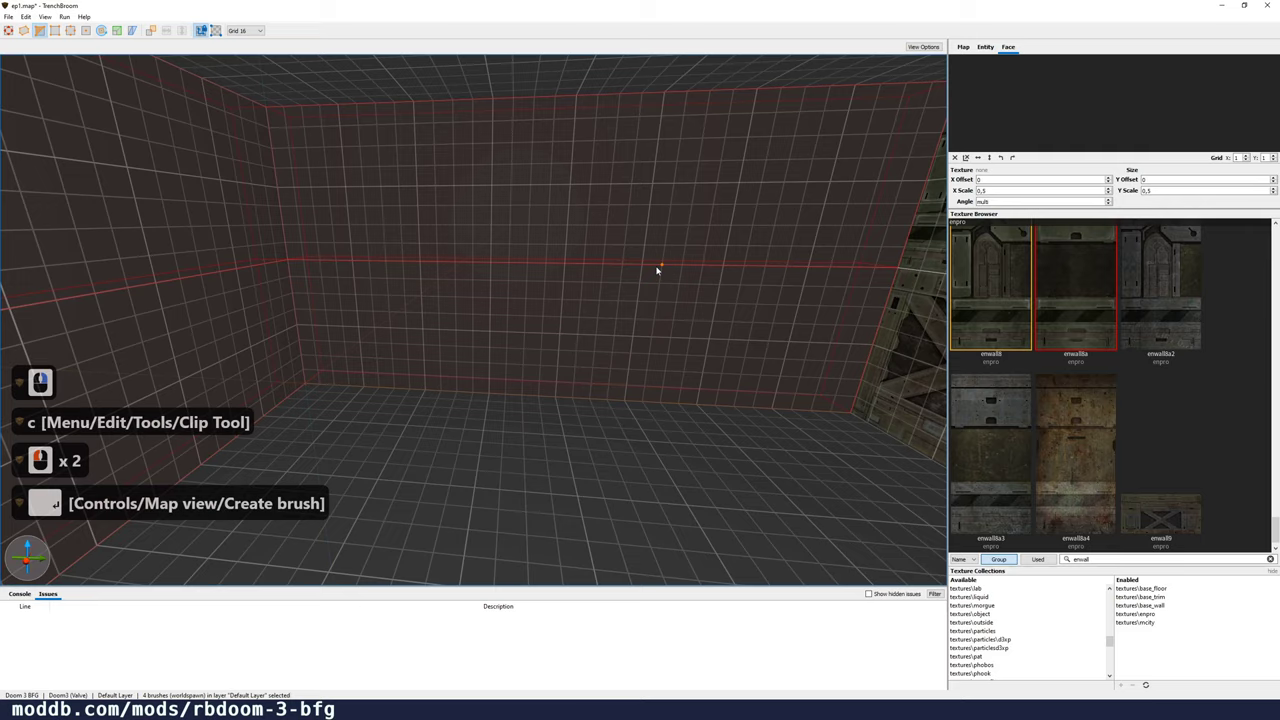
mouse_move(657, 268)
right_mouse_down()
mouse_move(543, 269)
mouse_move(689, 269)
right_mouse_up()
key("Escape")
key("Escape")
key("Escape")
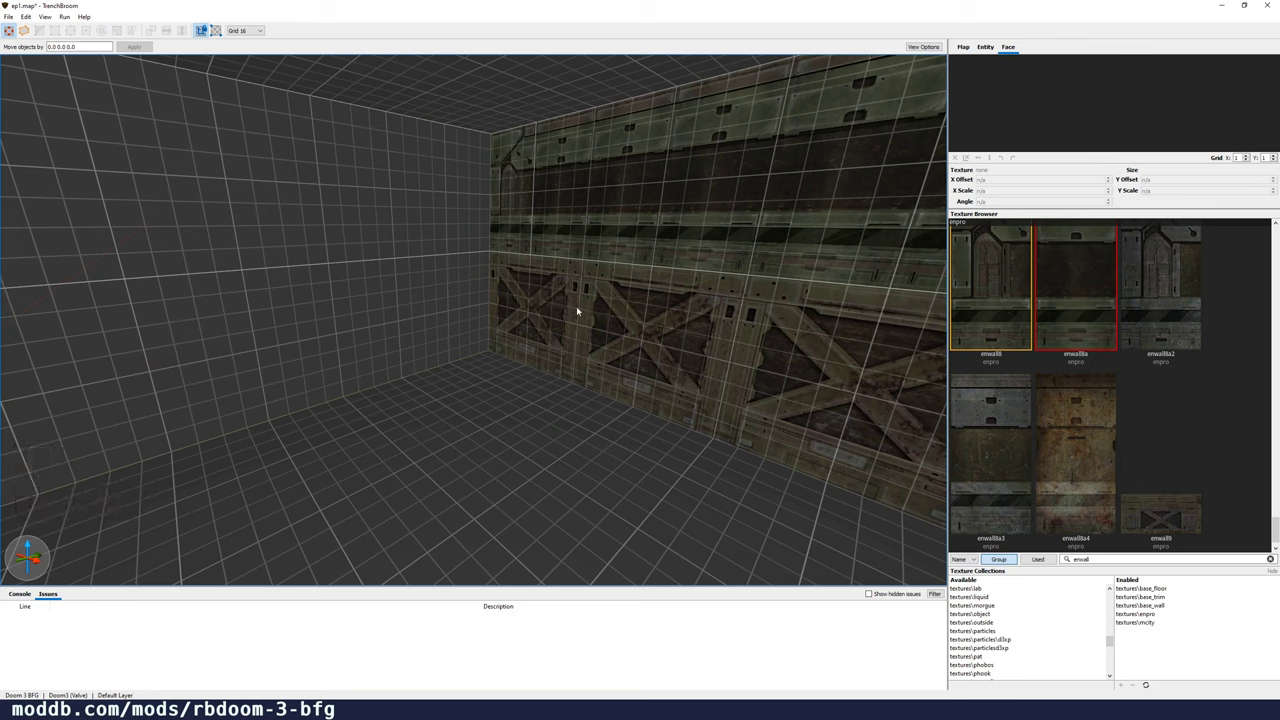
Step: Select the enwall7 face on the textured wall's lower half and transfer its texture to the adjacent wall's lower half
key("shift")
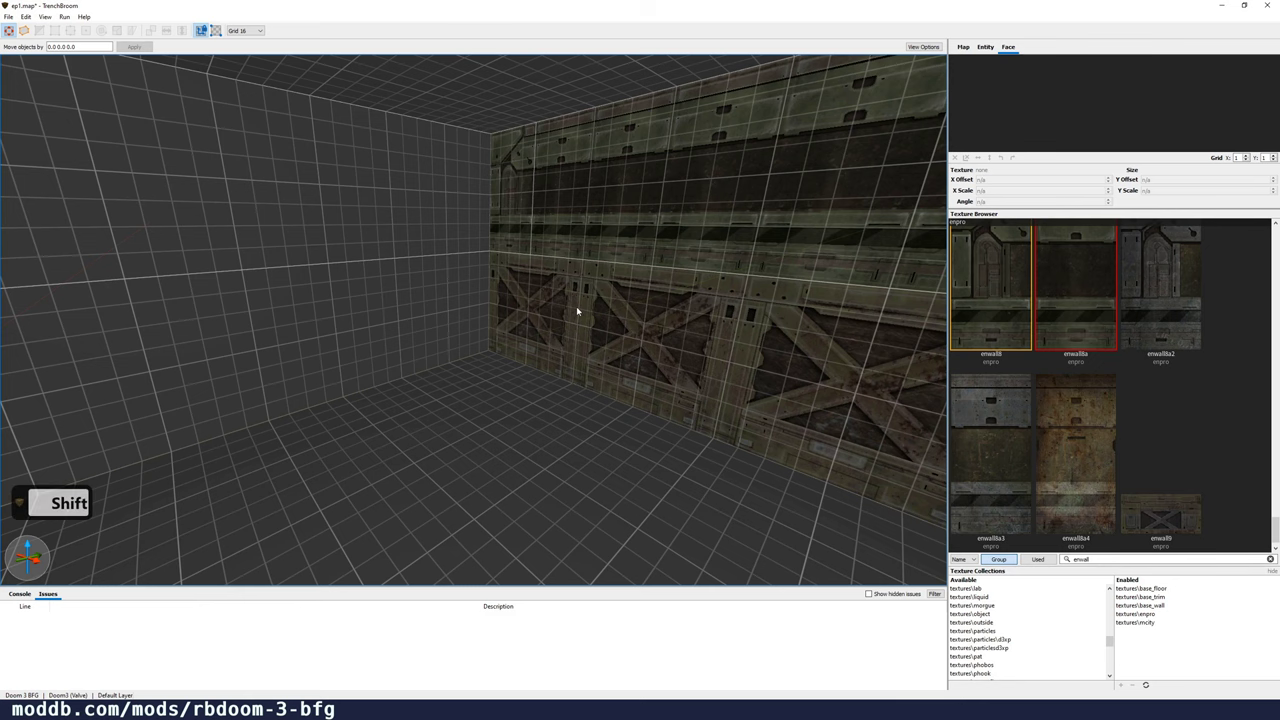
left_click(577, 311, "shift")
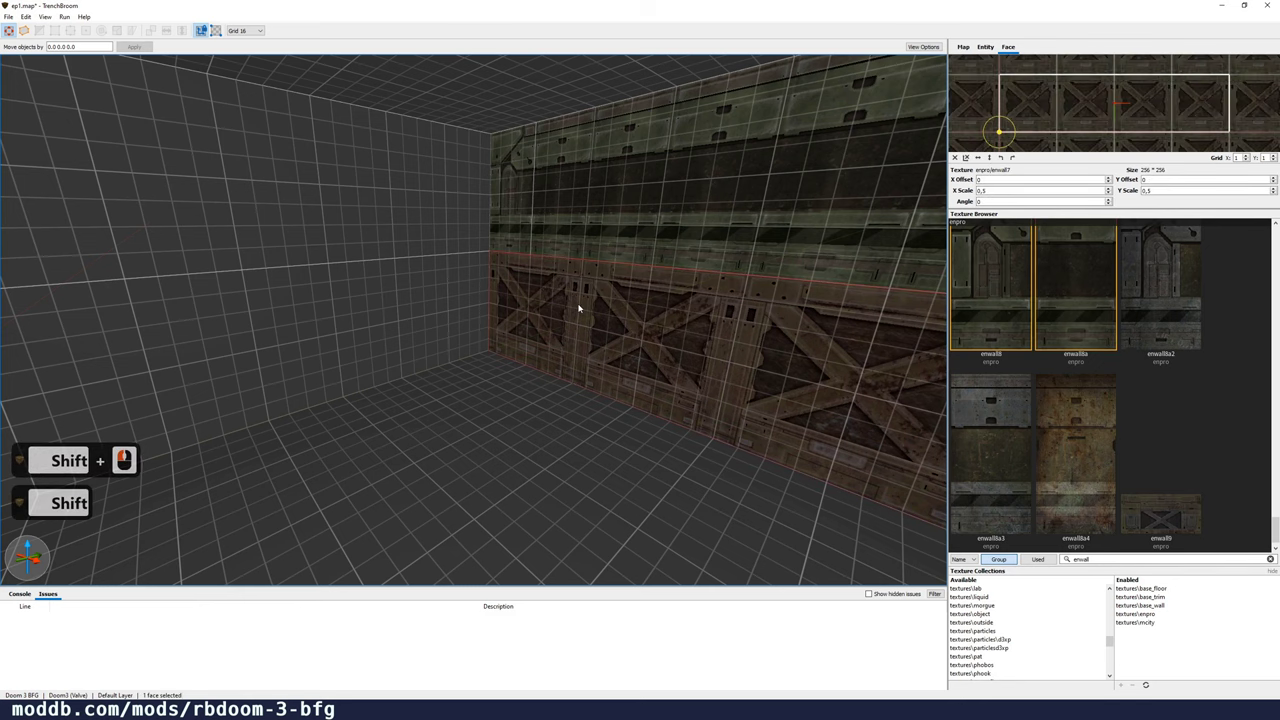
key("d")
key("w")
key("a")
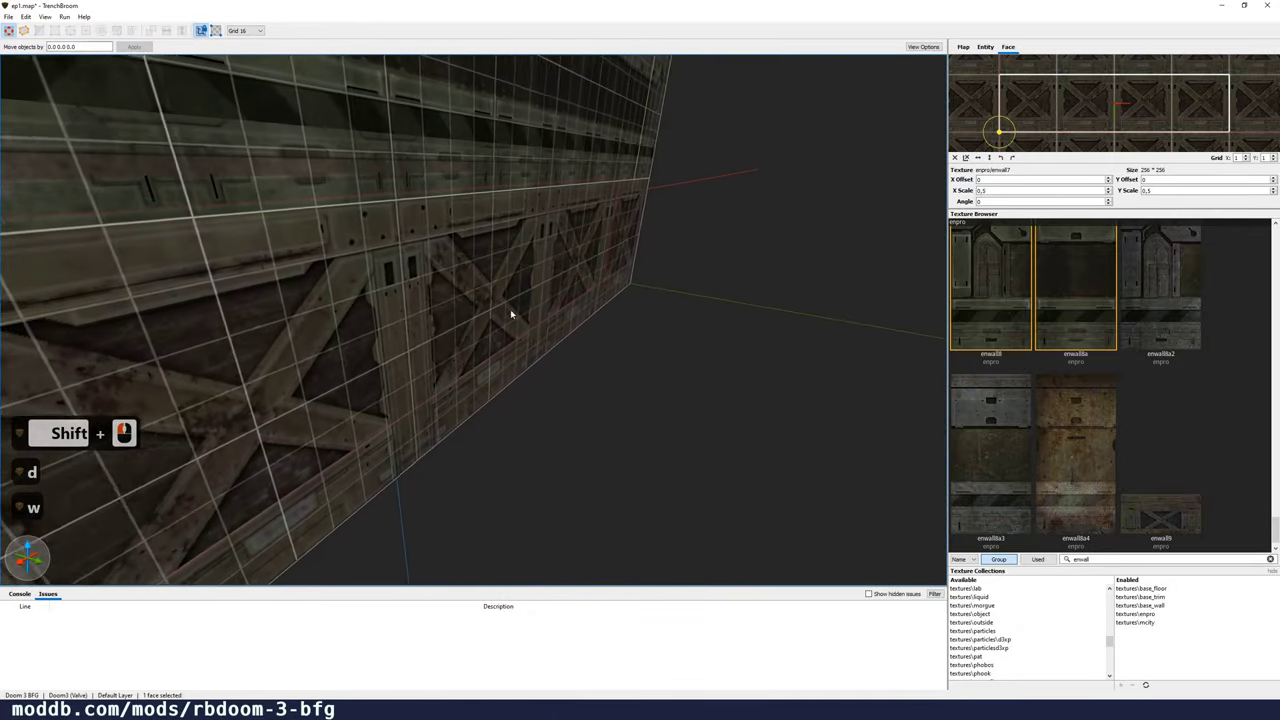
key("w")
right_click_drag(570, 305, 583, 302)
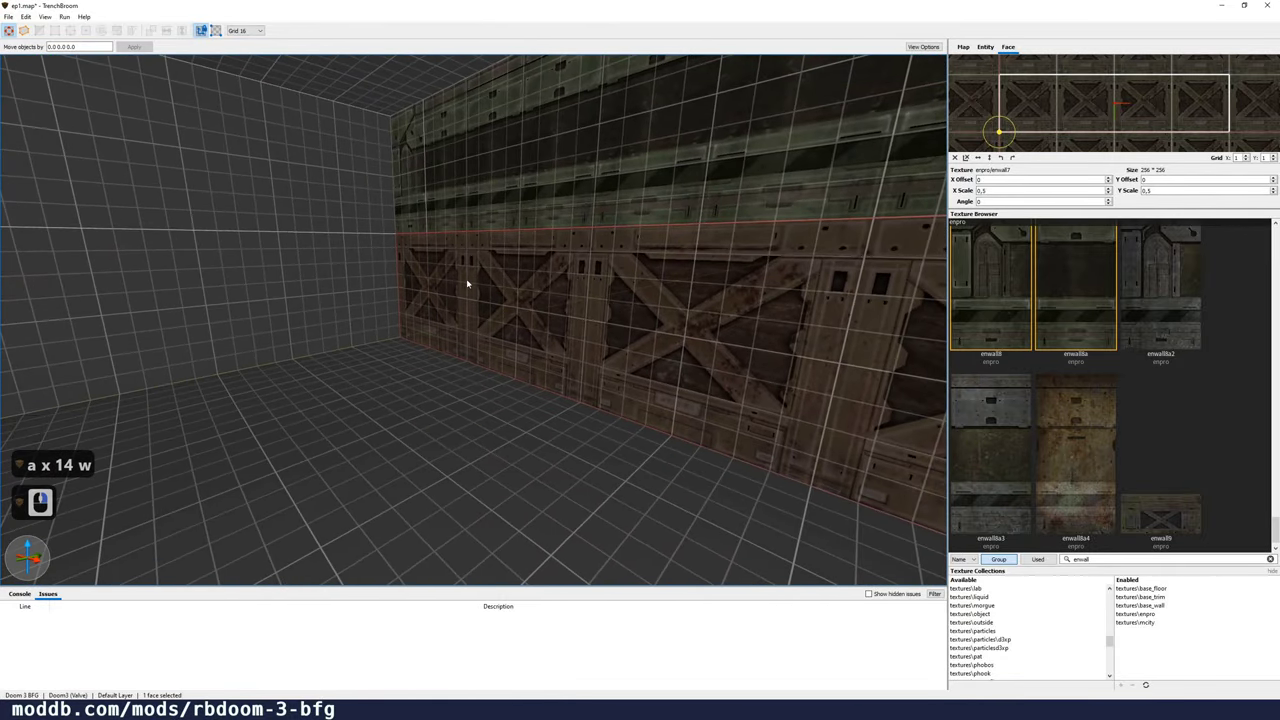
key("alt")
left_click(306, 281, "alt")
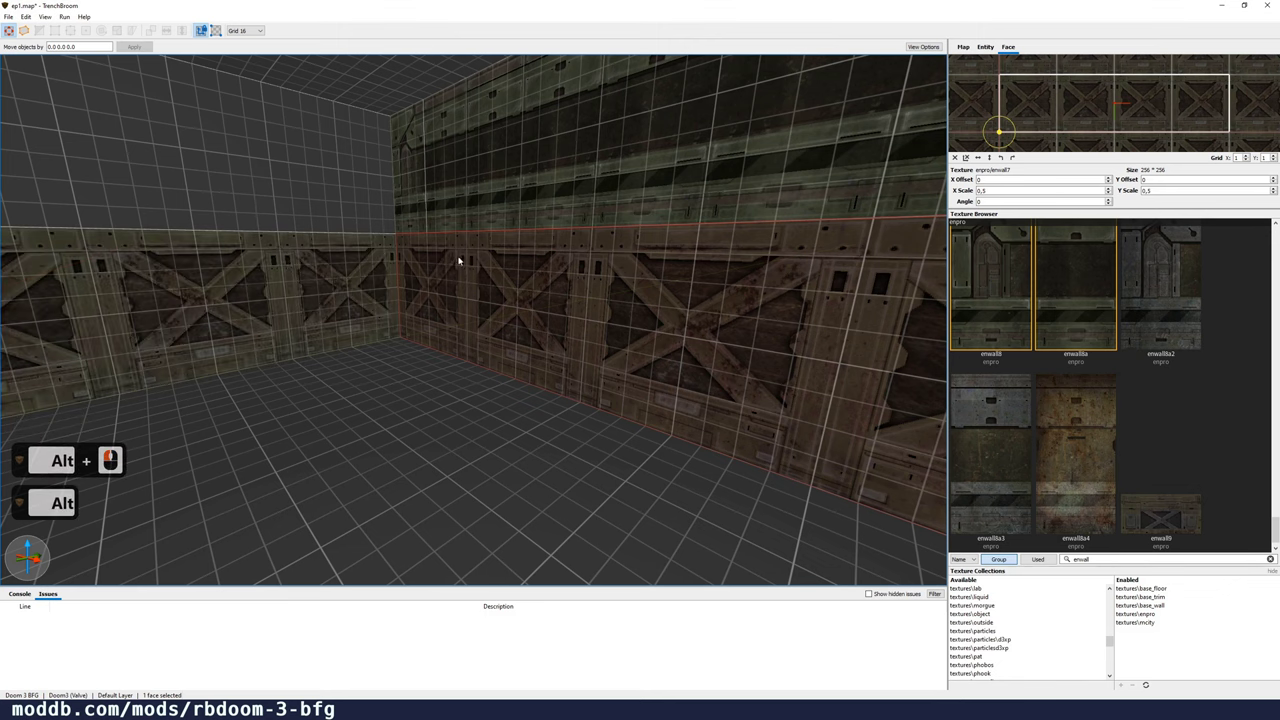
Step: Transfer the selected enwall7 face's texture to the lower half of the opposite wall
mouse_move(454, 267)
right_mouse_down()
mouse_move(397, 266)
mouse_move(460, 274)
right_mouse_up()
key("a")
key("s")
key("w")
key("s")
key("d")
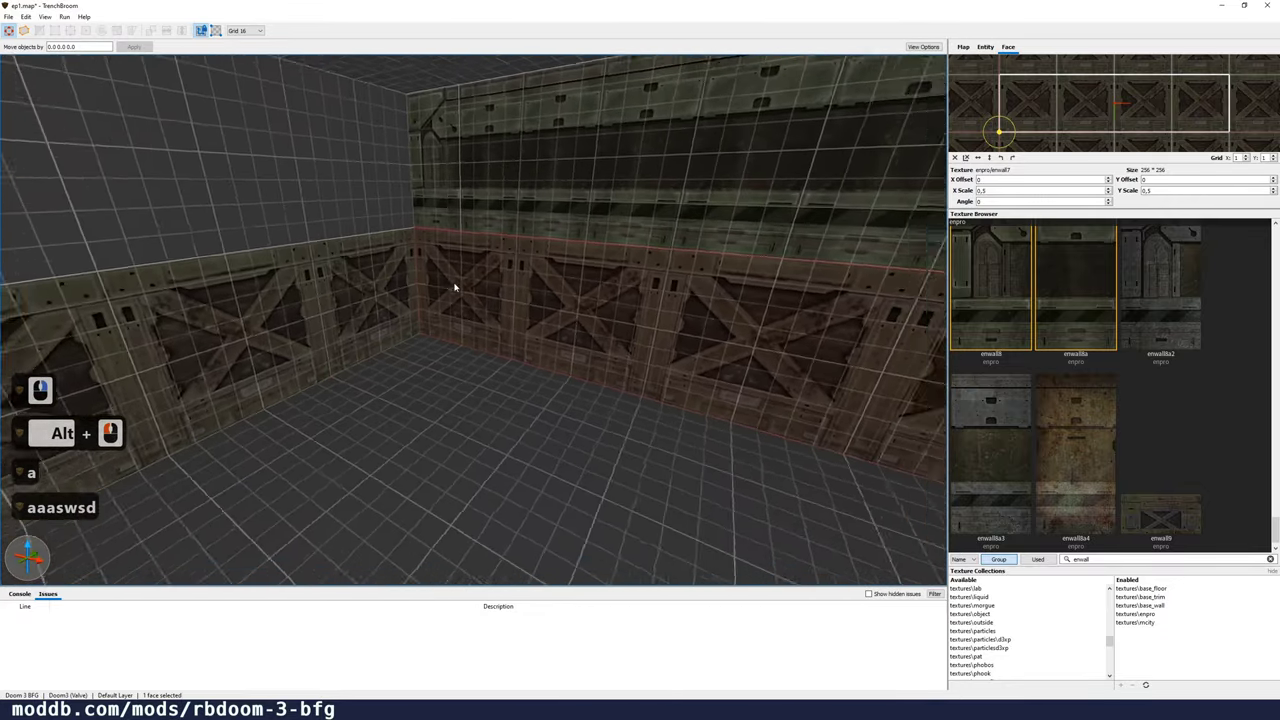
key("d")
Step: Delete the untextured upper half of the opposite wall
right_click_drag(378, 283, 354, 271)
key("Escape")
left_click(380, 259)
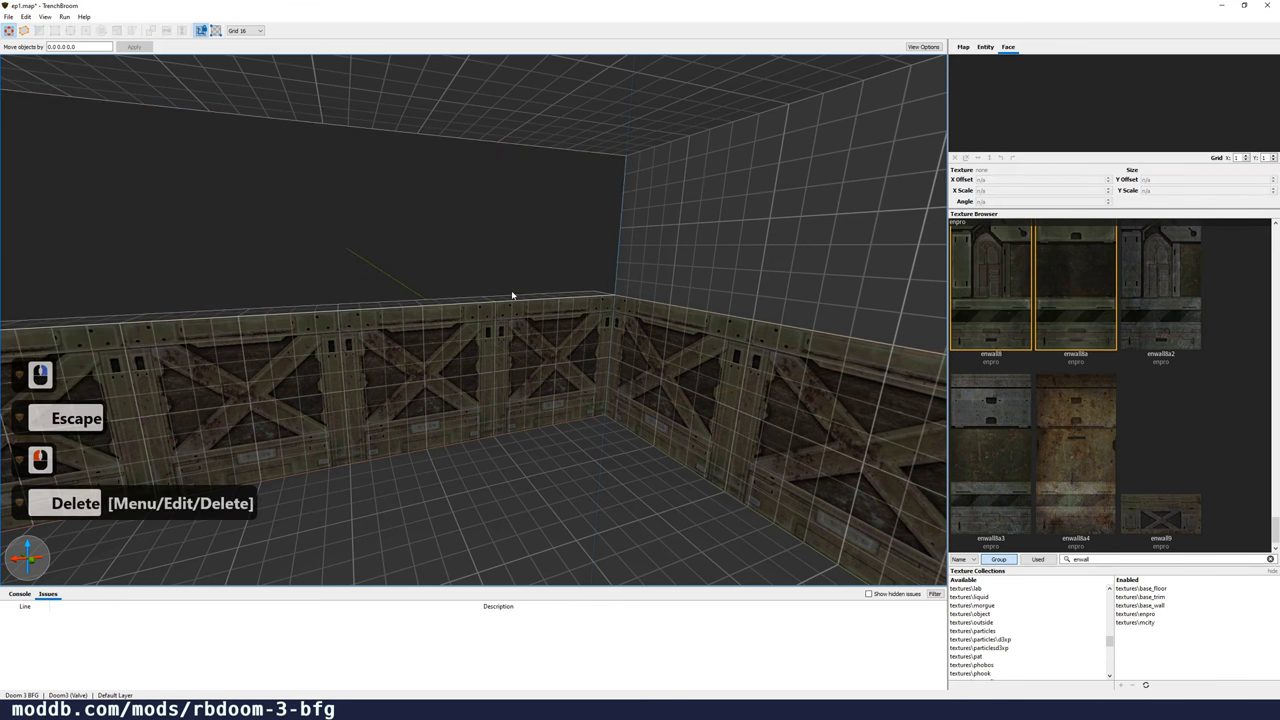
Step: Select the two end pieces and the middle piece of the textured upper wall and duplicate them together
mouse_move(511, 290)
right_mouse_down()
mouse_move(597, 269)
mouse_move(551, 246)
right_mouse_up()
left_click(516, 238)
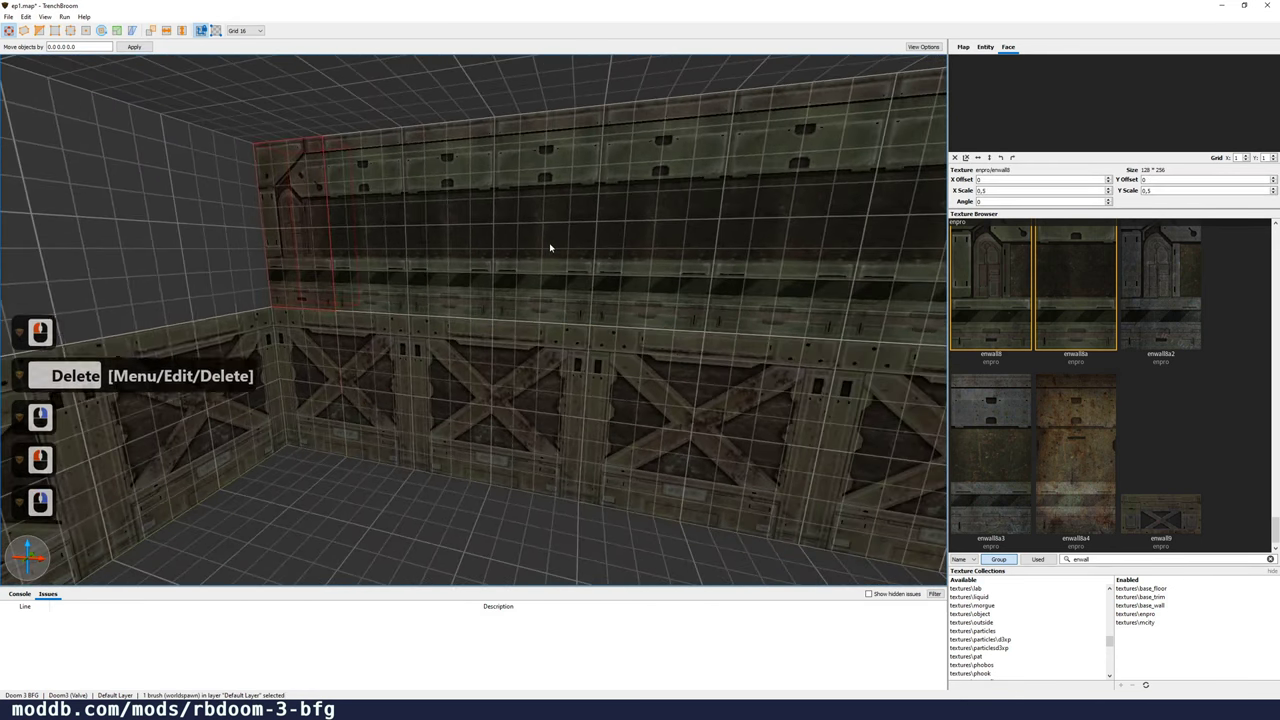
left_click(651, 249, "ctrl")
key("ctrl")
key("s")
right_click_drag(756, 245, 686, 243)
left_click(623, 260, "ctrl")
key("ctrl+d")
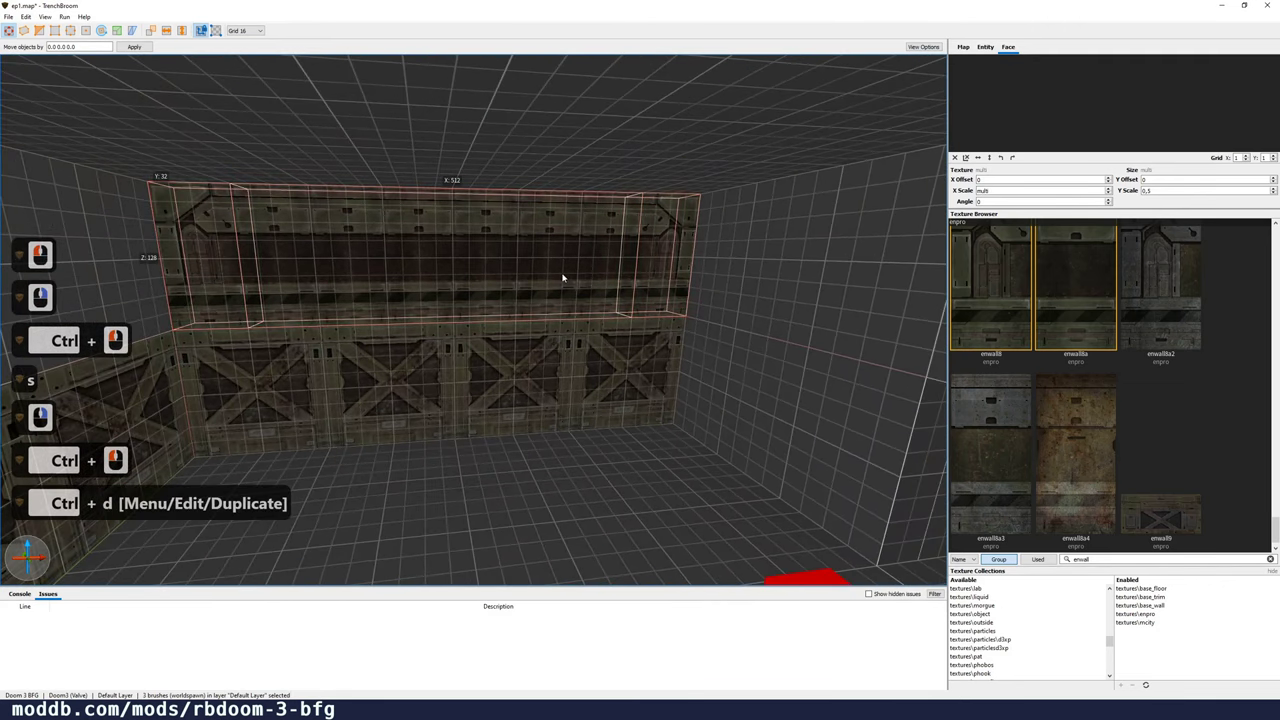
Step: Move the duplicated upper wall pieces across the room into the gap above the opposite wall's lower half, then deselect them
key("Down")
key("Down")
key("Down")
key("Down")
key("Down")
key("Down")
key("Down")
key("Down")
key("Down")
key("Down")
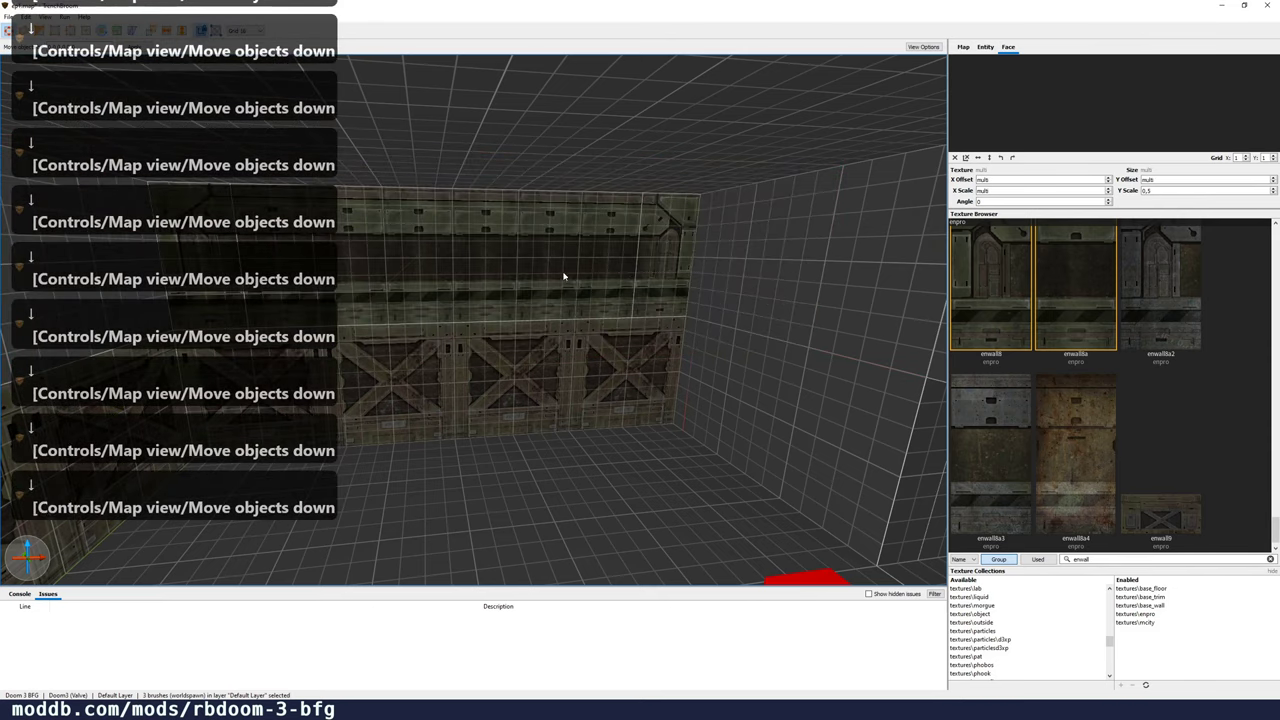
key("a")
key("s")
right_click_drag(563, 276, 651, 274)
key("Right")
key("Right")
key("Right")
key("Right")
key("Right")
key("Right")
key("Right")
key("Right")
key("Right")
key("Right")
key("Right")
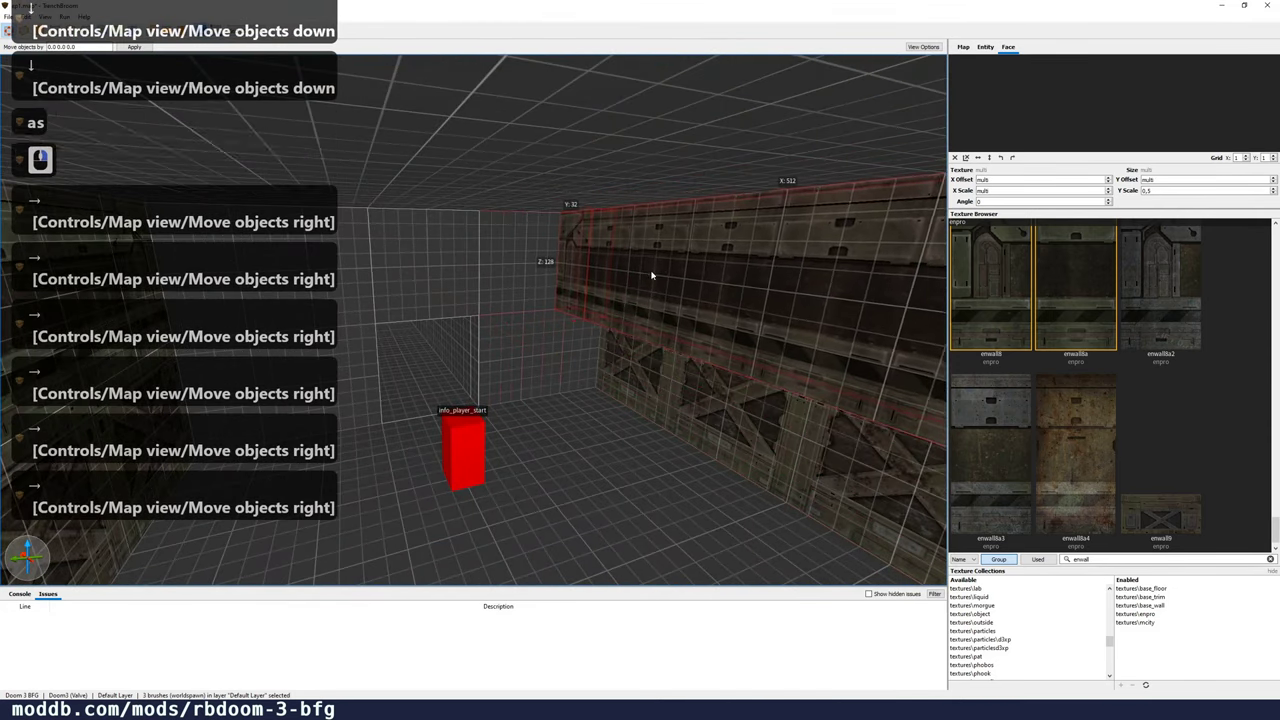
key("Left")
key("Escape")
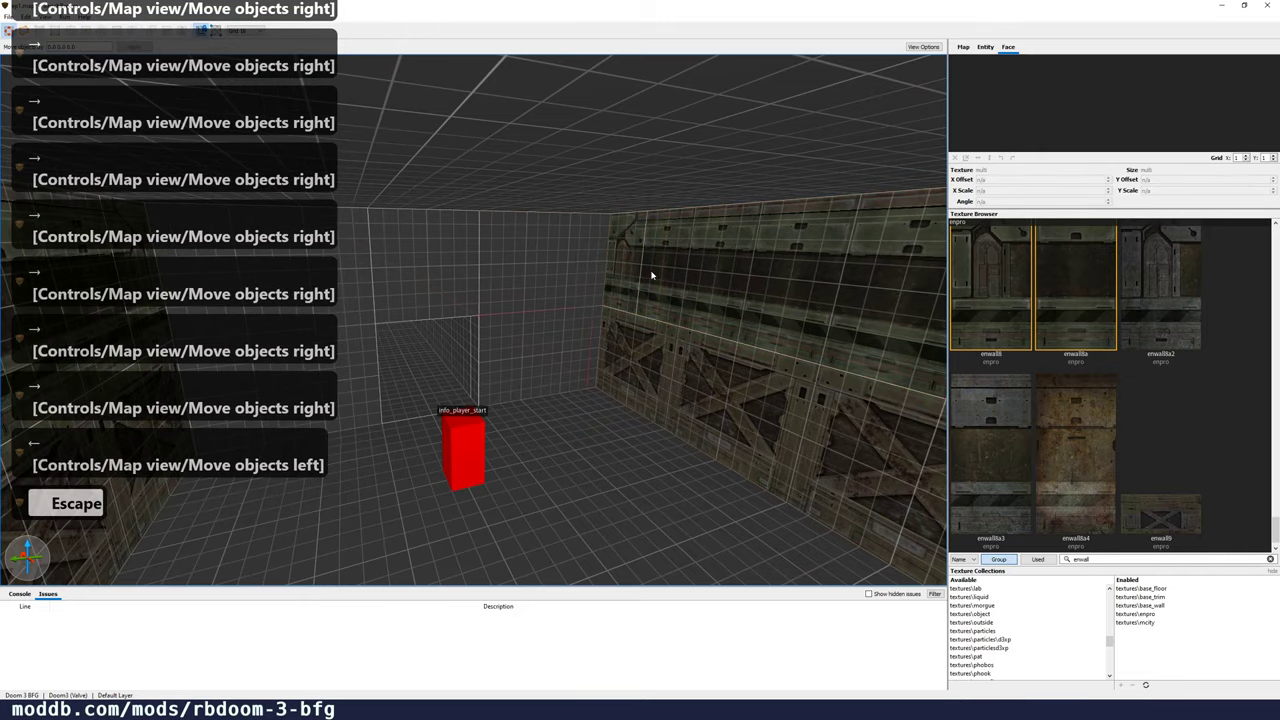
Step: Apply the enwall8a3 texture to the blank wall section above the enwall7 end wall, reset its alignment to world axes, and deselect
key("Escape")
key("d")
key("d")
key("d")
right_click_drag(618, 282, 466, 272)
key("w")
key("a")
key("a")
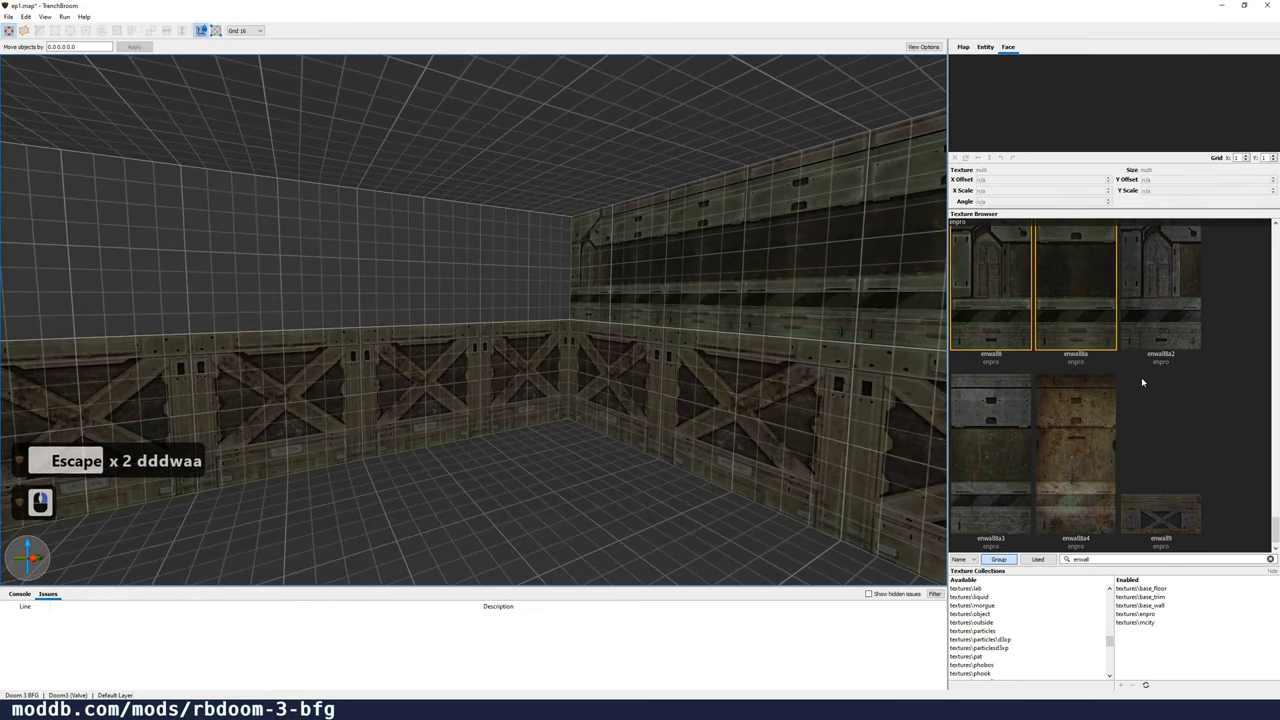
left_click(448, 259)
left_click(988, 443)
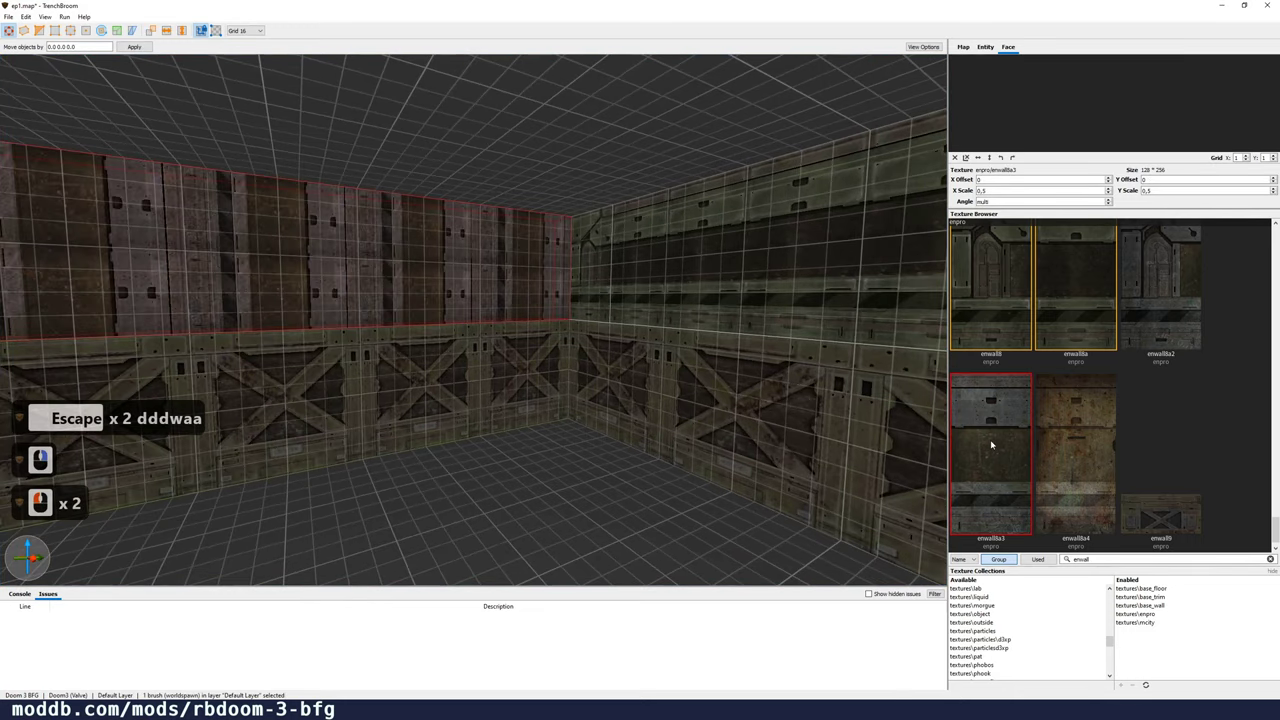
left_click(966, 158)
right_click_drag(771, 206, 729, 280)
key("Escape")
key("Escape")
Step: Search the textures for "dia", apply a_diafloor_1b_fin to the first room's floor, and reset its alignment to world axes
key("d")
key("a")
key("a")
key("d")
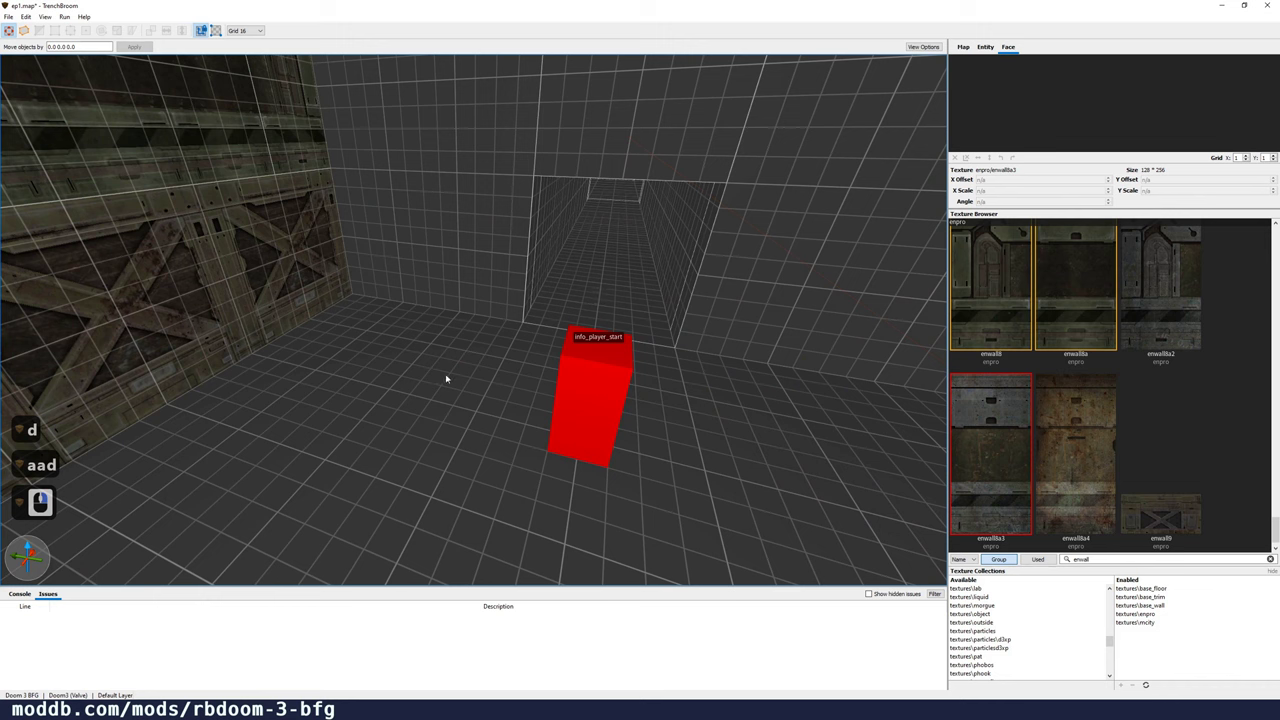
left_click(440, 375)
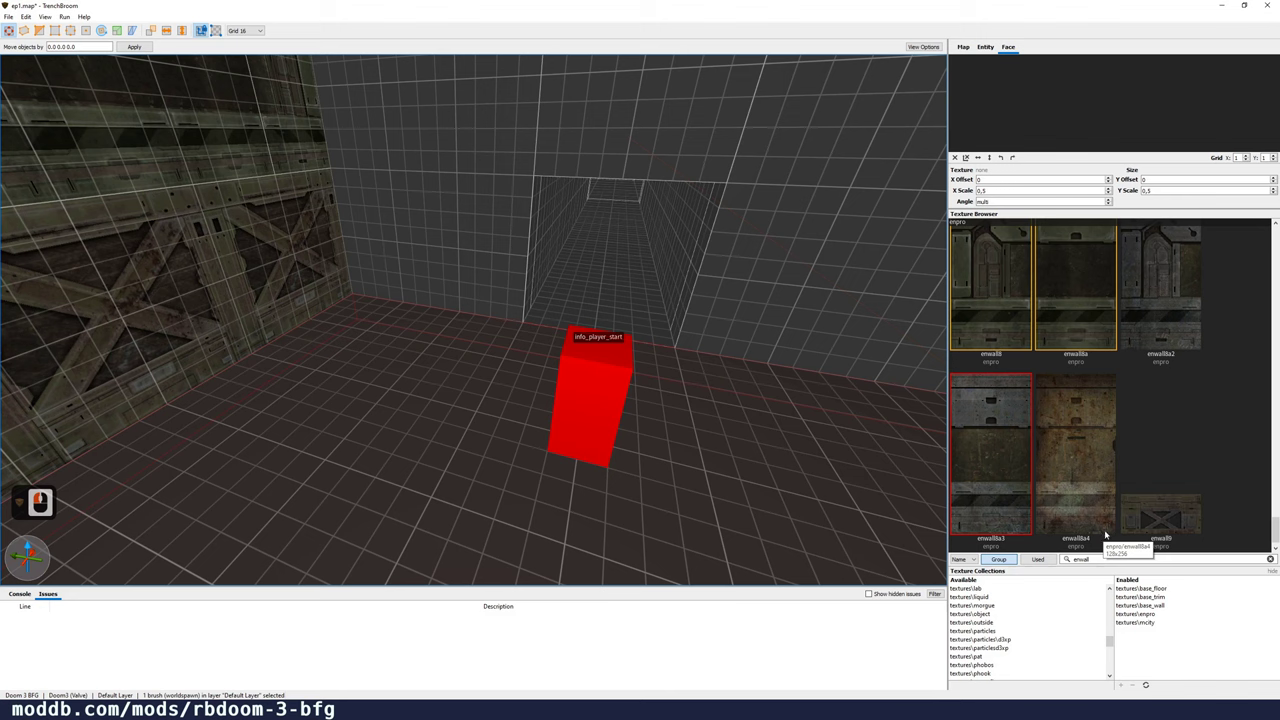
double_click(1111, 559)
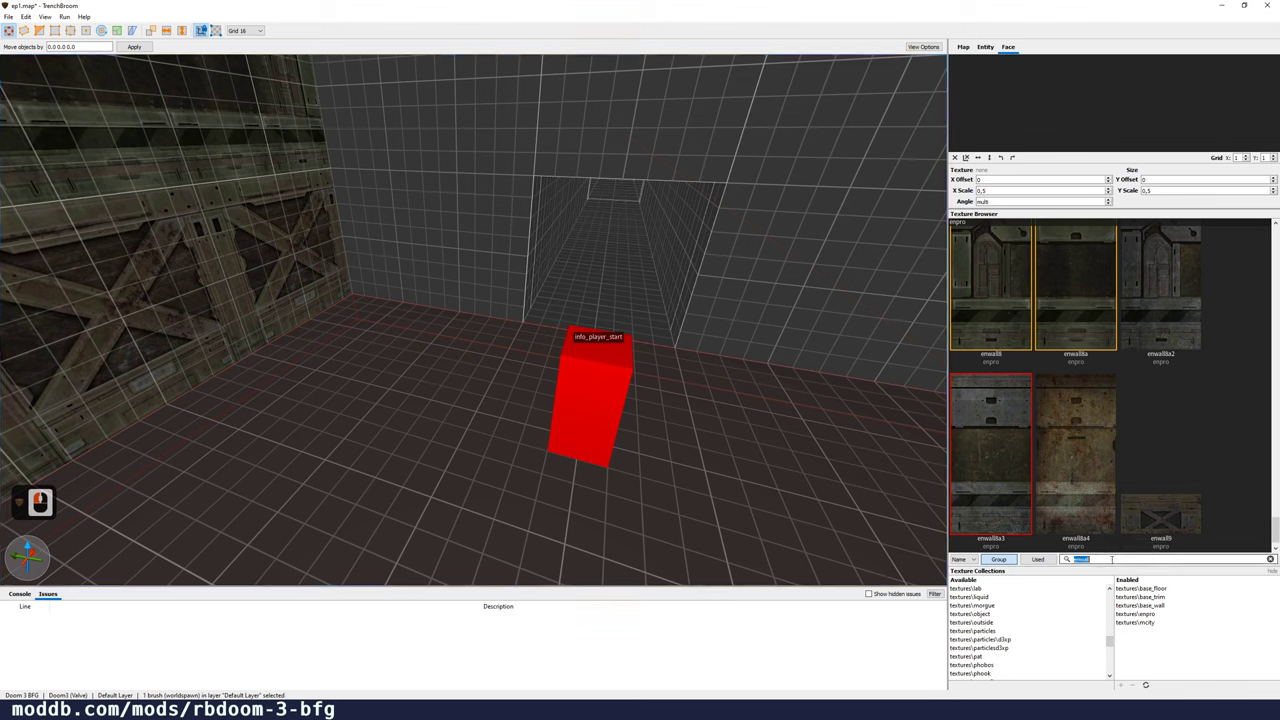
type("dia_")
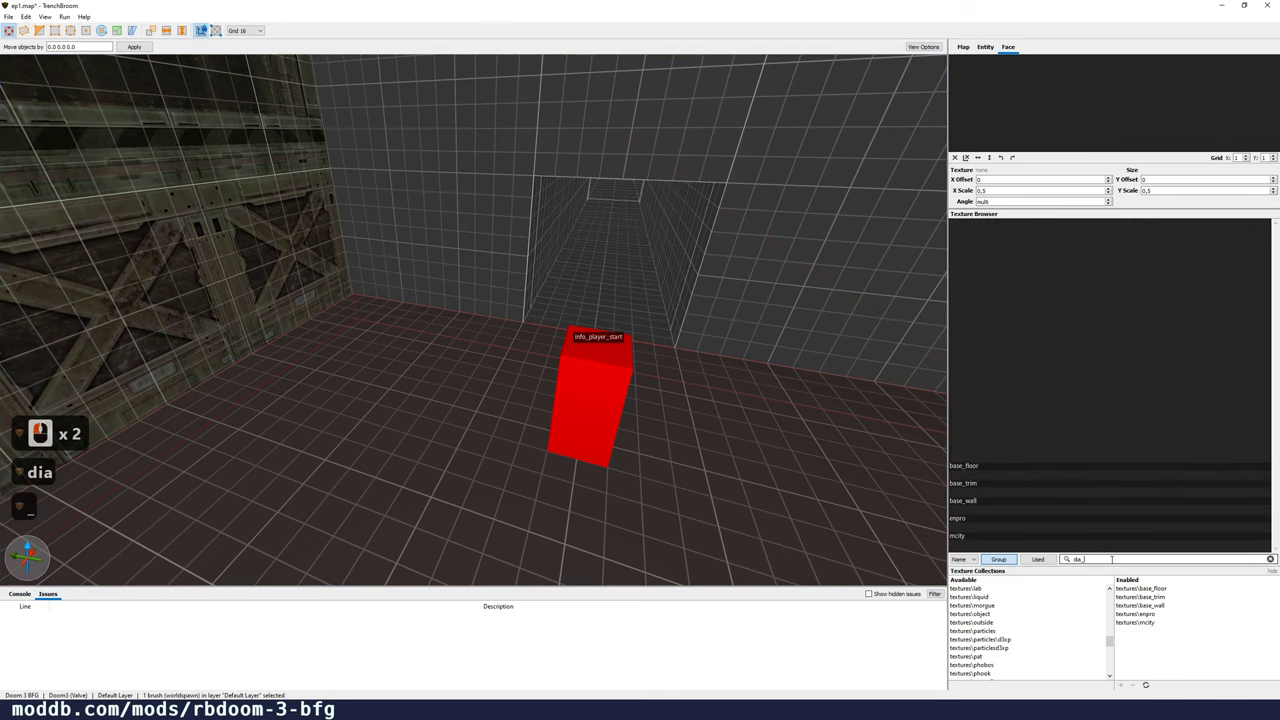
key("BackSpace")
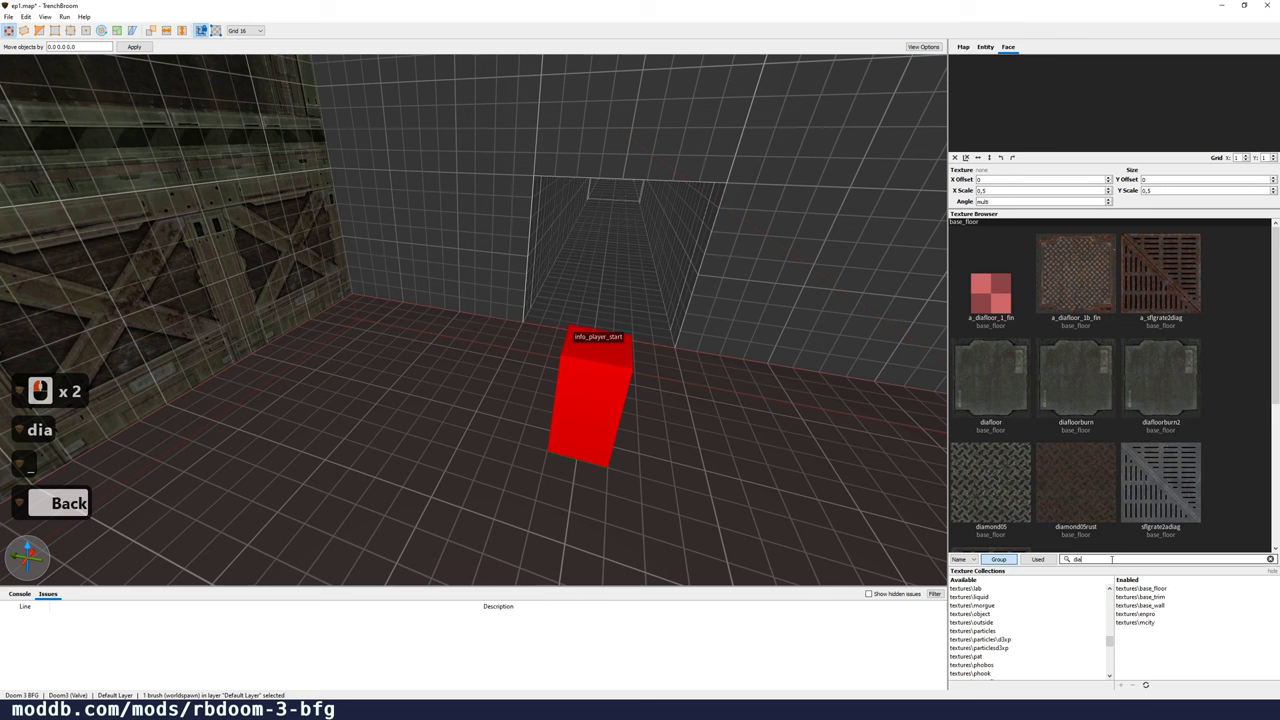
left_click(1103, 297)
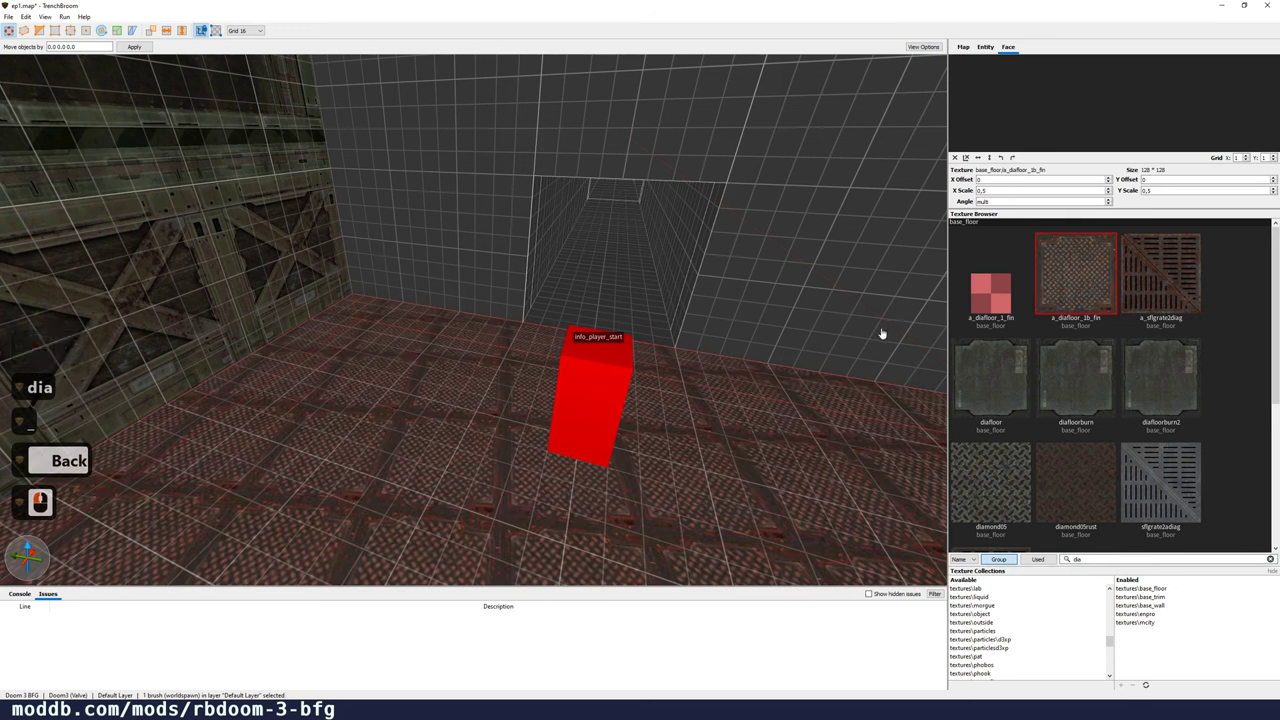
left_click(966, 158)
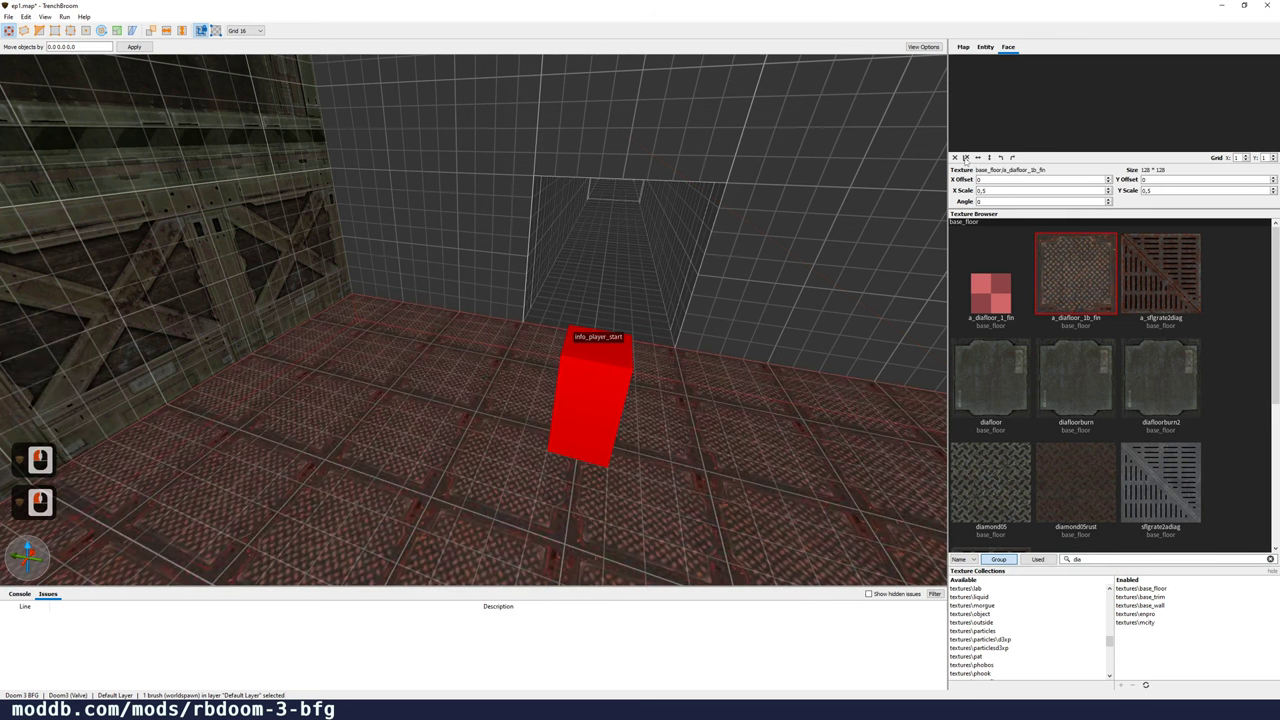
Step: Select the corridor floor and the second room's floor together, apply a_diafloor_1b_fin to both, and deselect them
left_click(620, 287)
left_click(620, 275)
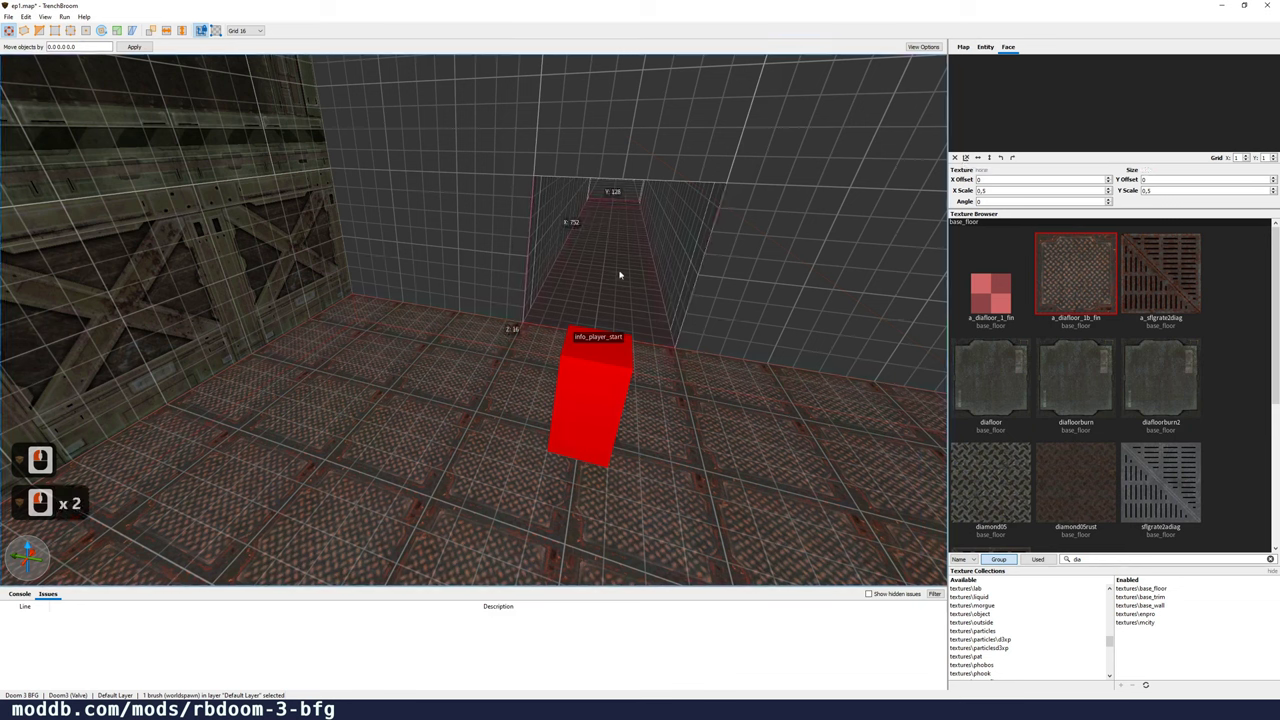
left_click(615, 194, "ctrl")
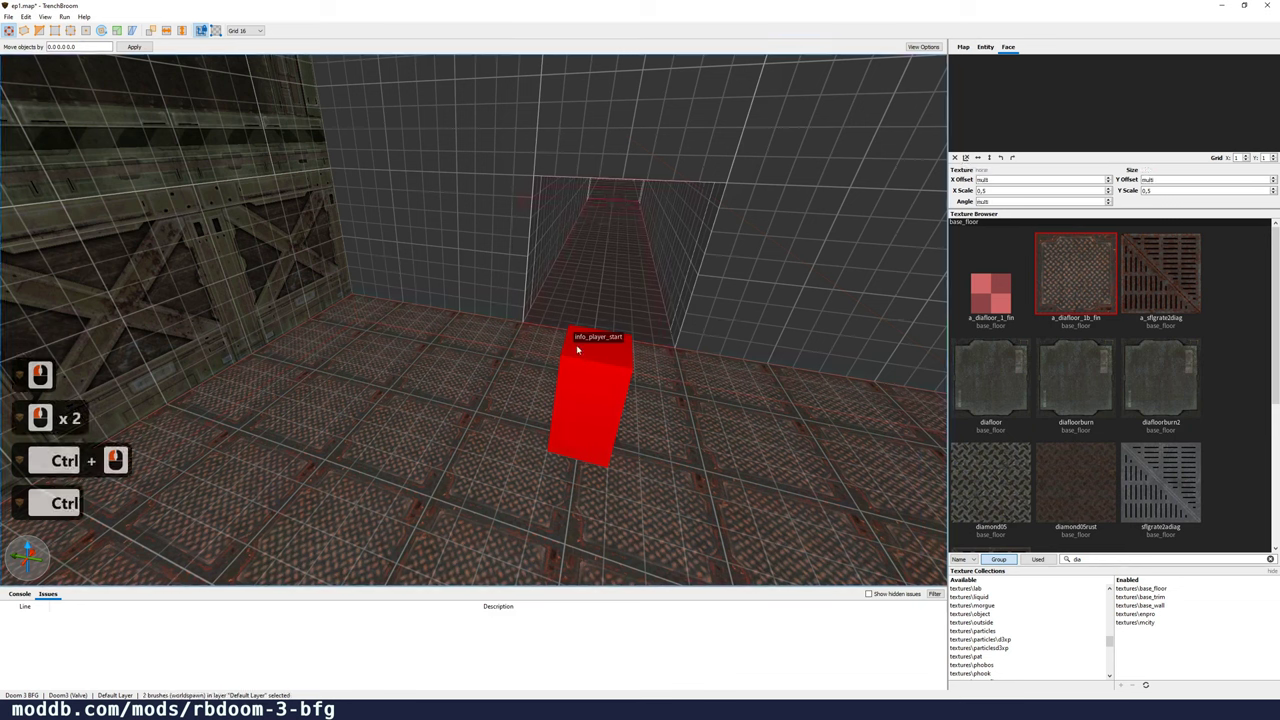
left_click(1077, 294)
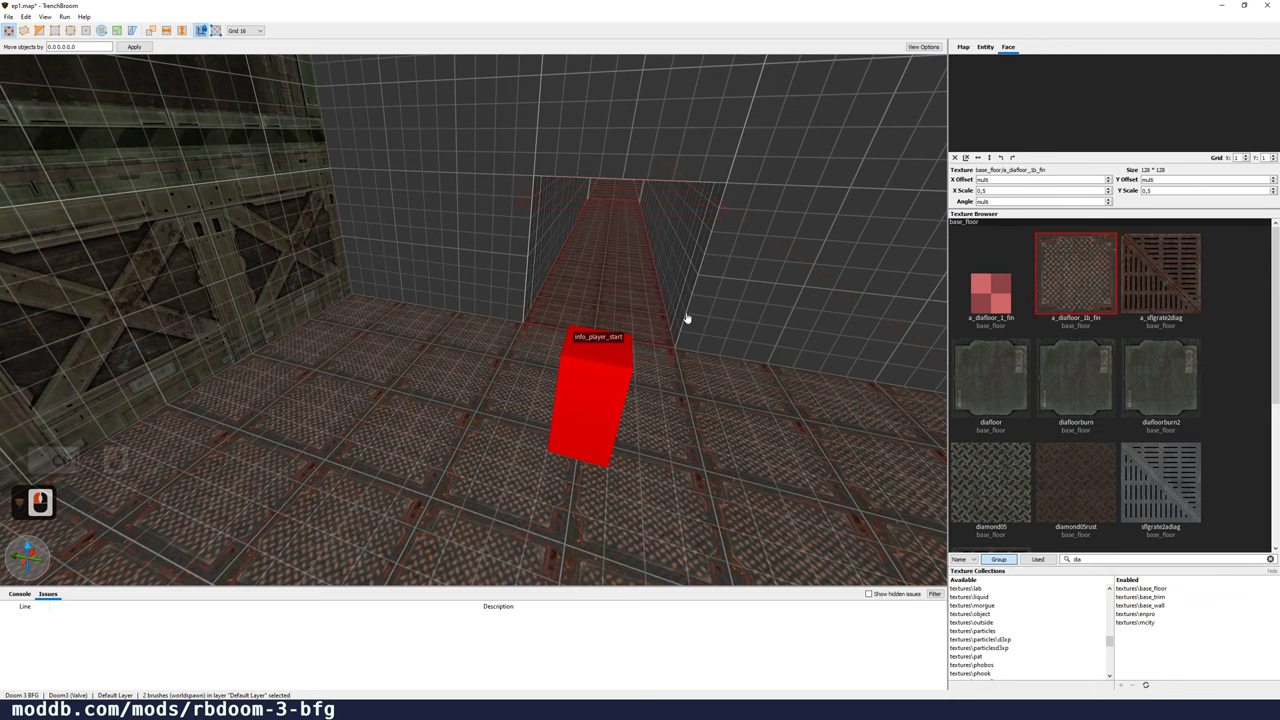
key("w")
key("d")
key("s")
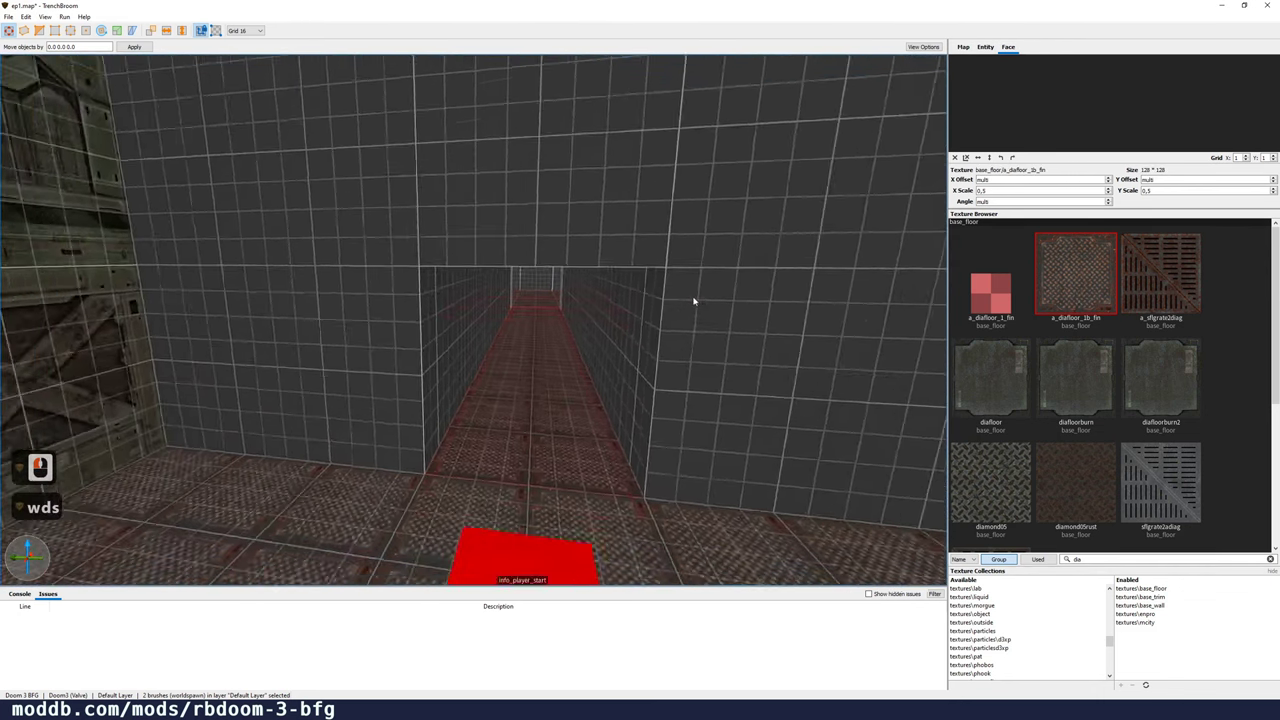
key("a")
key("Escape")
key("Escape")
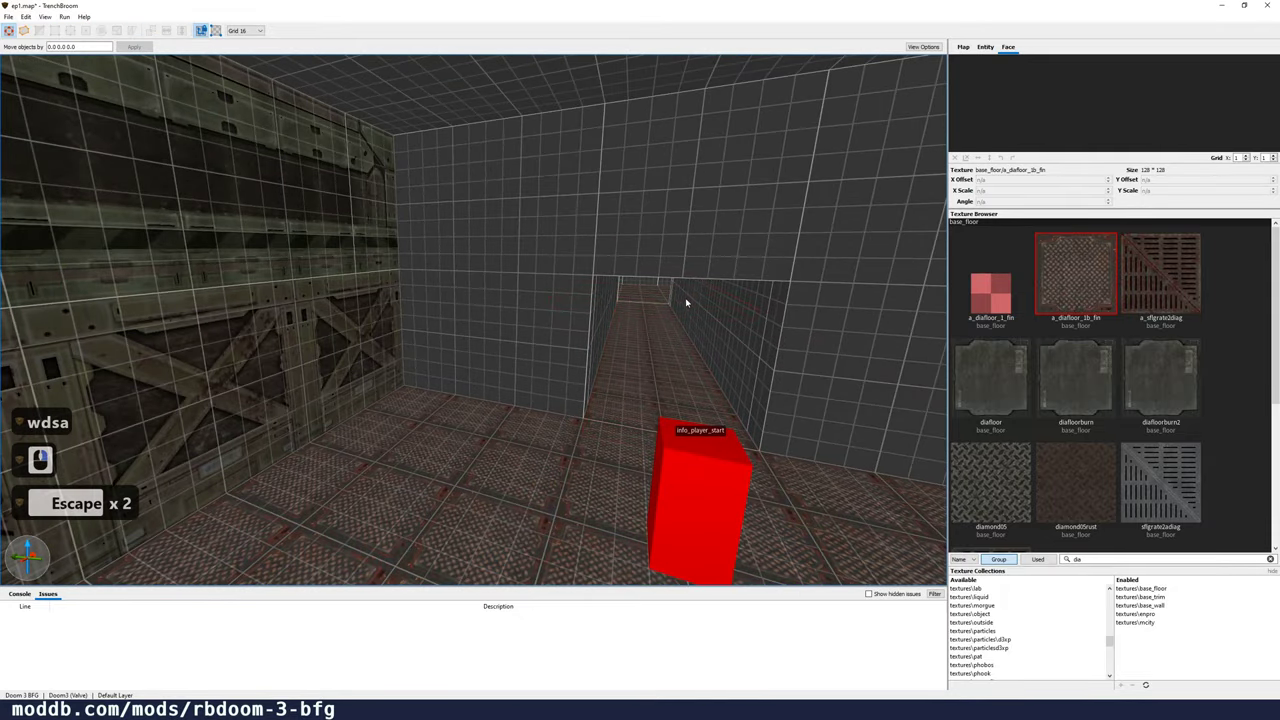
Step: Search the textures for "a_sofloor", apply a_sofloor1_d02c to the first room's ceiling, and deselect it
right_click_drag(676, 317, 675, 272)
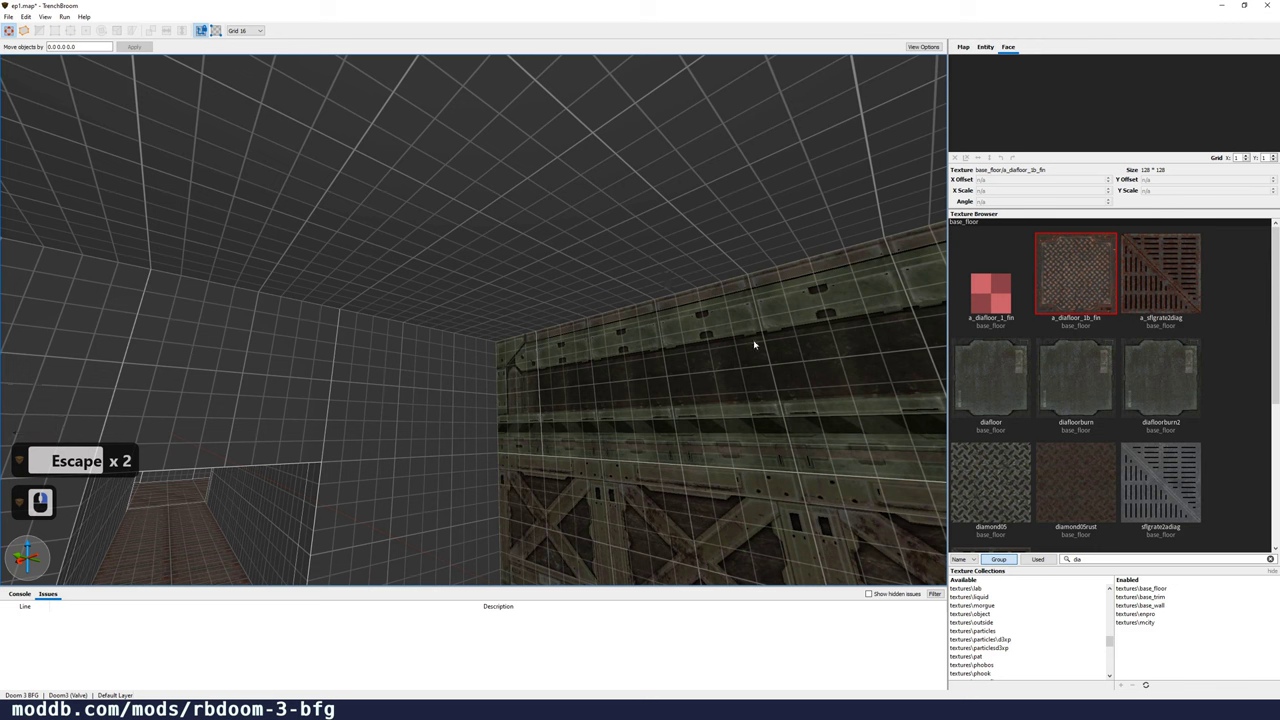
key("shift")
left_click(582, 198)
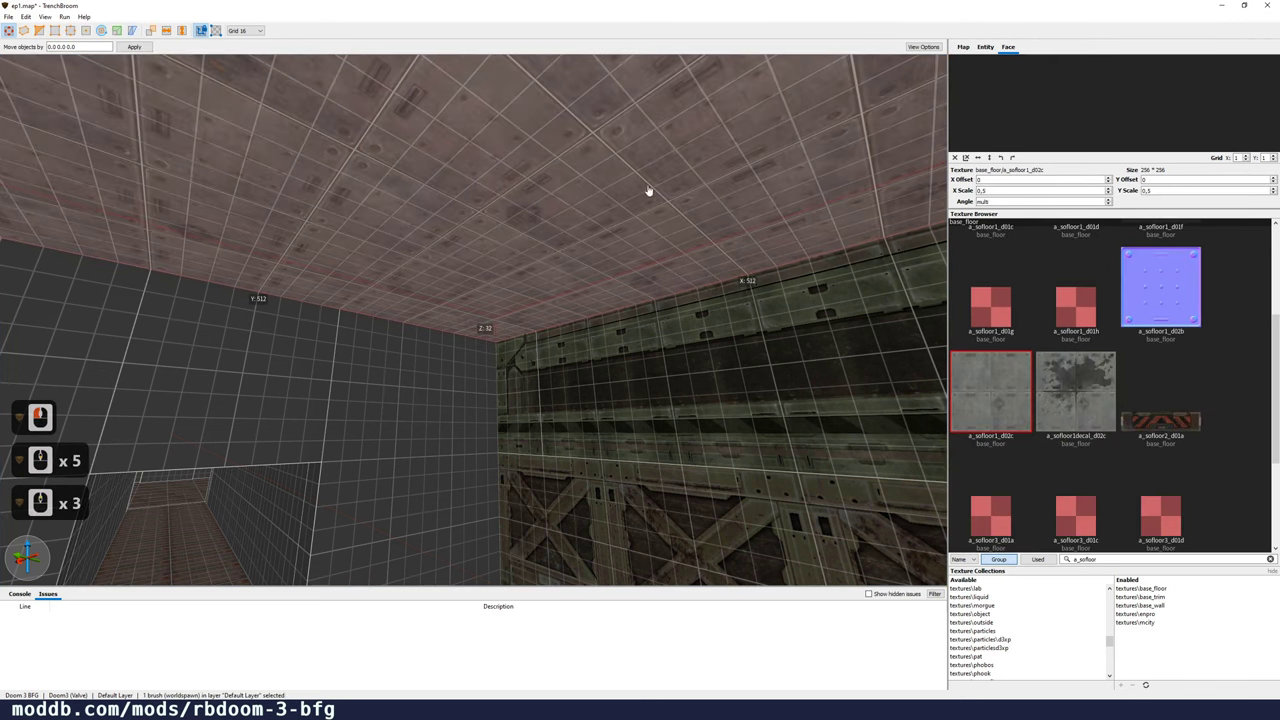
mouse_move(642, 299)
right_mouse_down()
mouse_move(643, 319)
mouse_move(656, 297)
mouse_move(630, 318)
right_mouse_up()
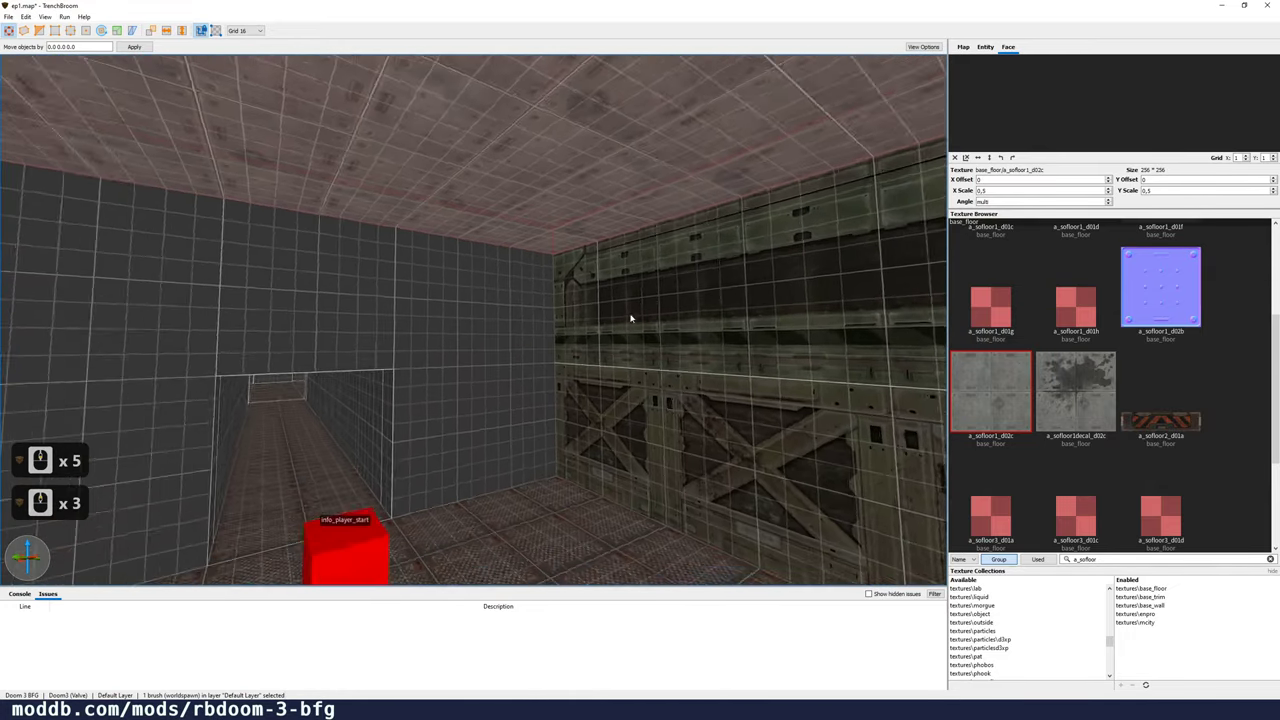
scroll(631, 318, "down", 3)
key("Escape")
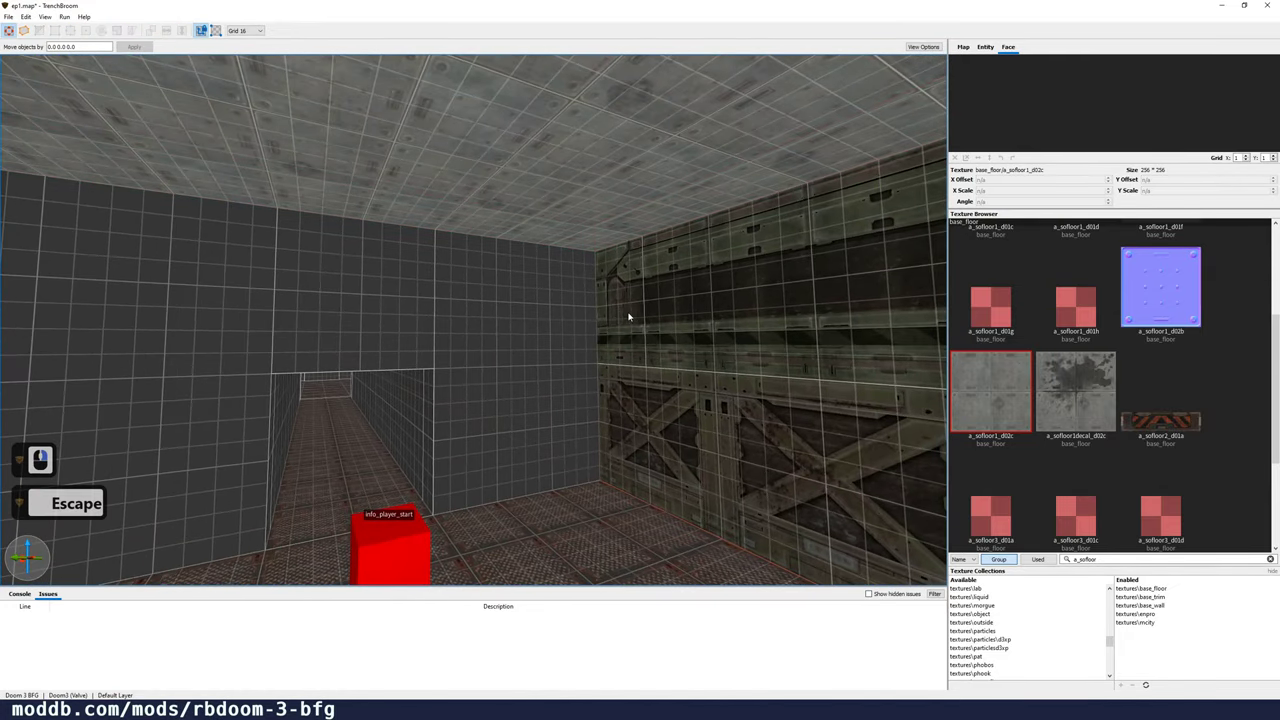
key("Escape")
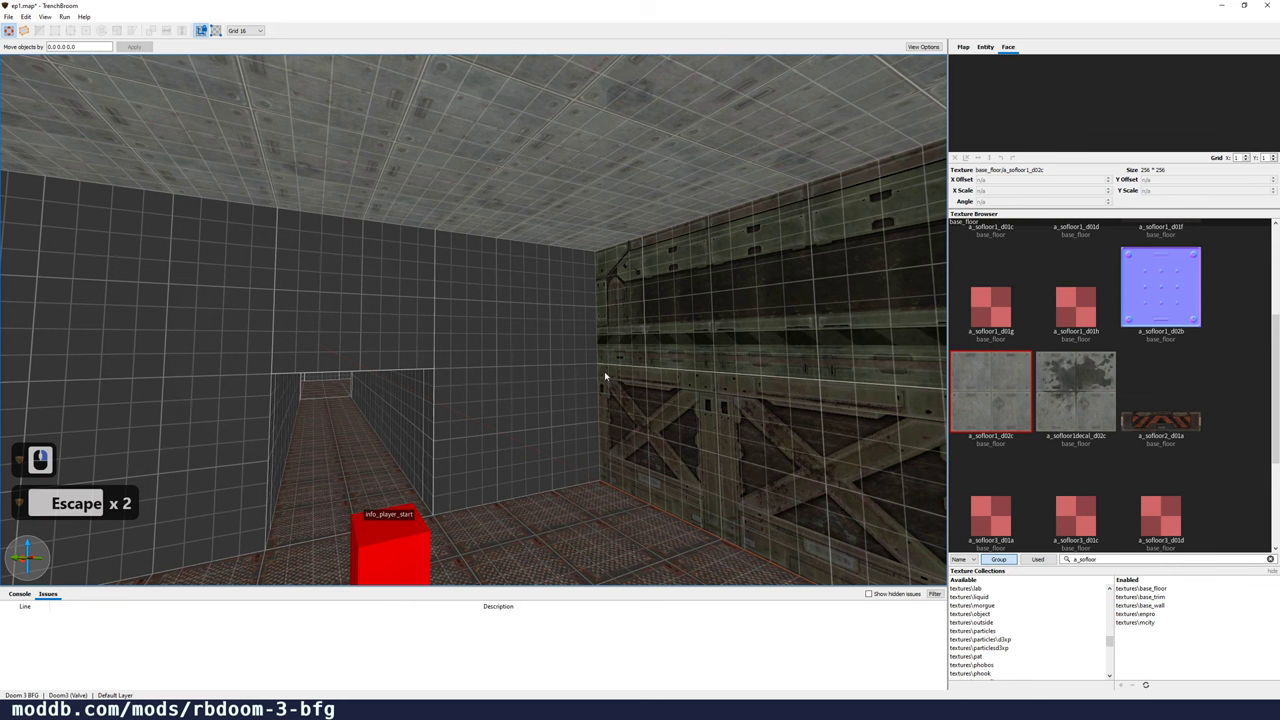
Step: Transfer the lower side wall's enwall7 texture to the four blank wall sections around the corridor entrance
right_click_drag(604, 376, 471, 324)
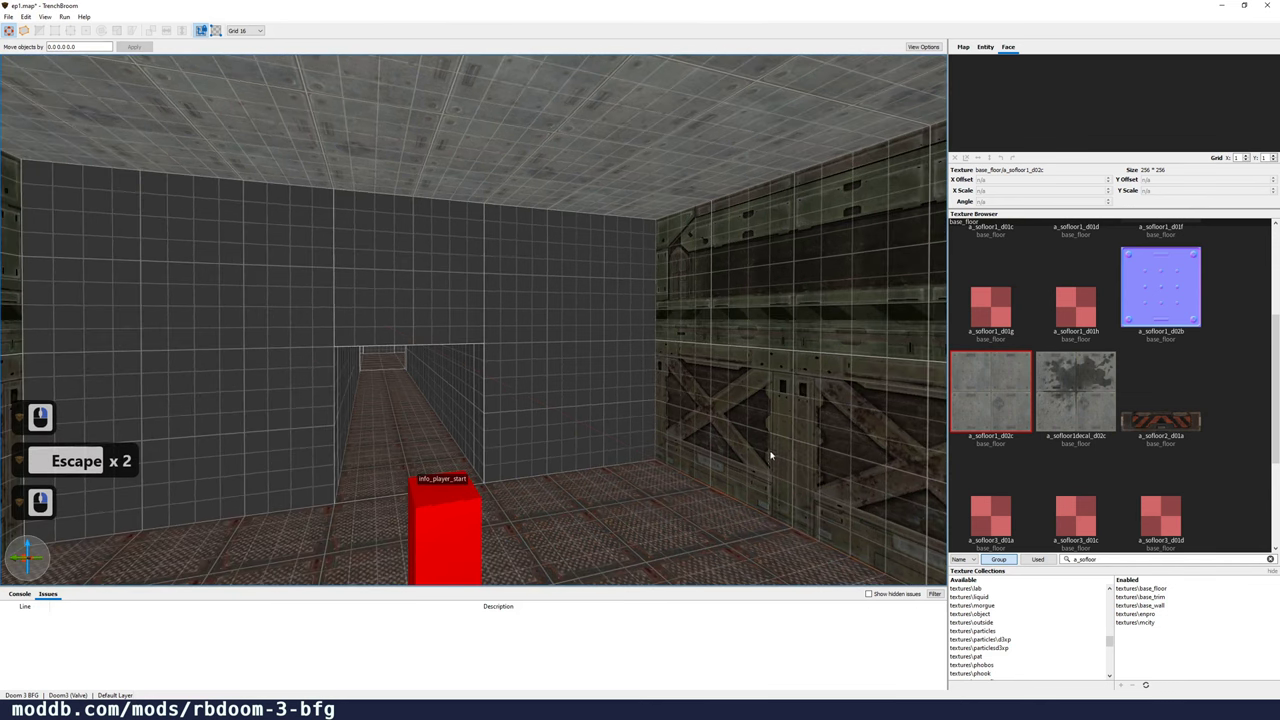
left_click(747, 425, "shift")
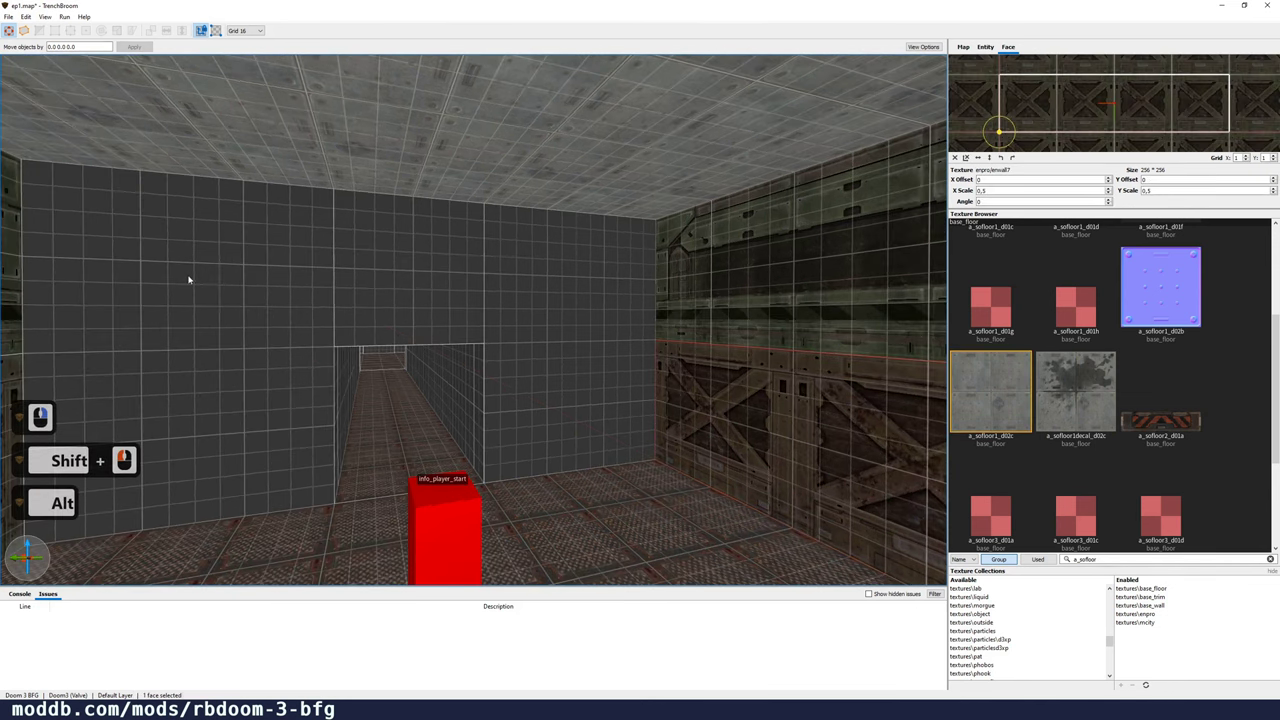
left_click(189, 280, "alt")
left_click(408, 283, "alt")
left_click(547, 288, "alt")
left_click(571, 373, "alt")
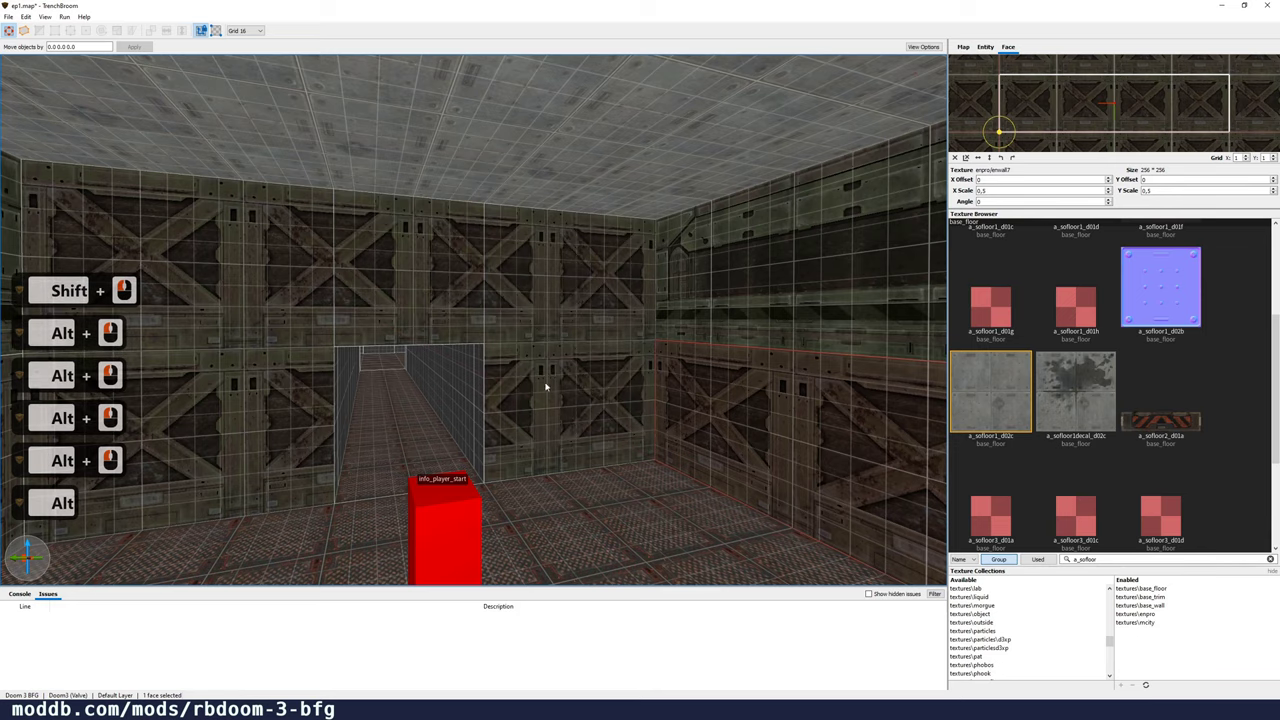
Step: Transfer the enwall7 texture to the corridor's side walls and ceiling, including the inner faces of the entrance opening
key("a")
key("w")
right_click_drag(528, 383, 525, 377)
key("d")
key("s")
left_click(525, 377, "alt")
left_click(491, 367, "alt")
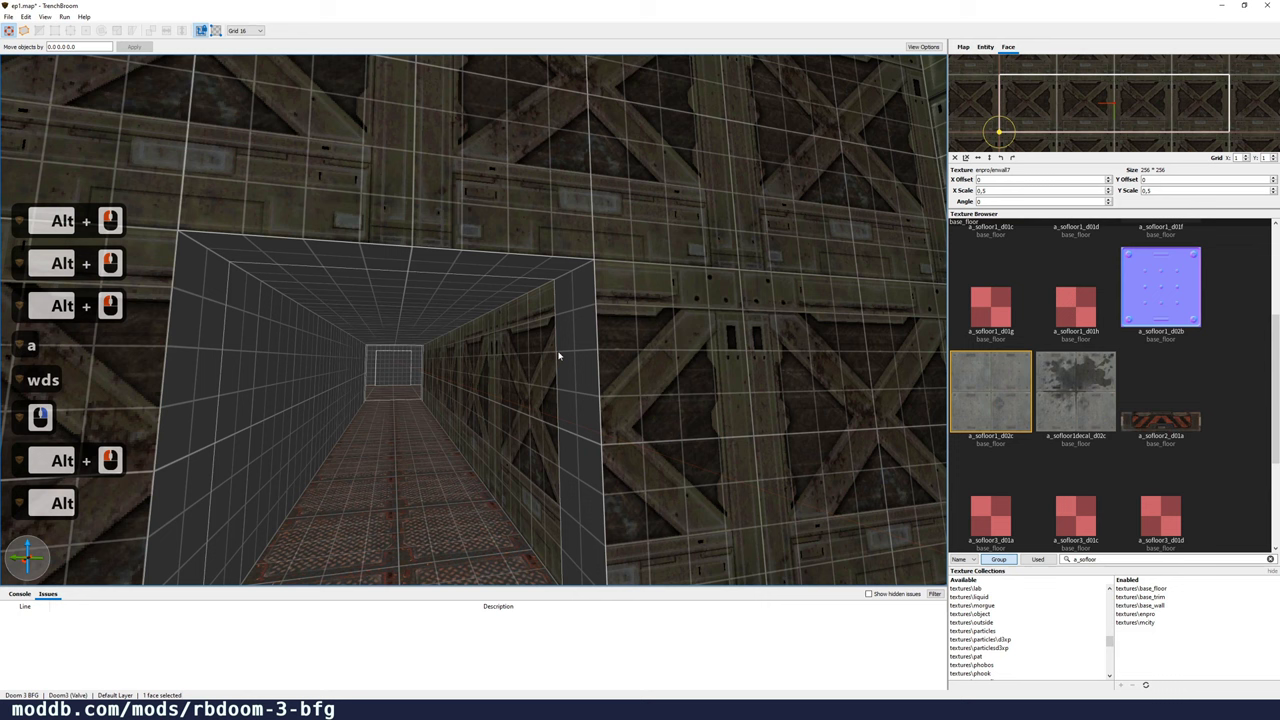
left_click(496, 277, "alt")
left_click(460, 293, "alt")
left_click(260, 312, "alt")
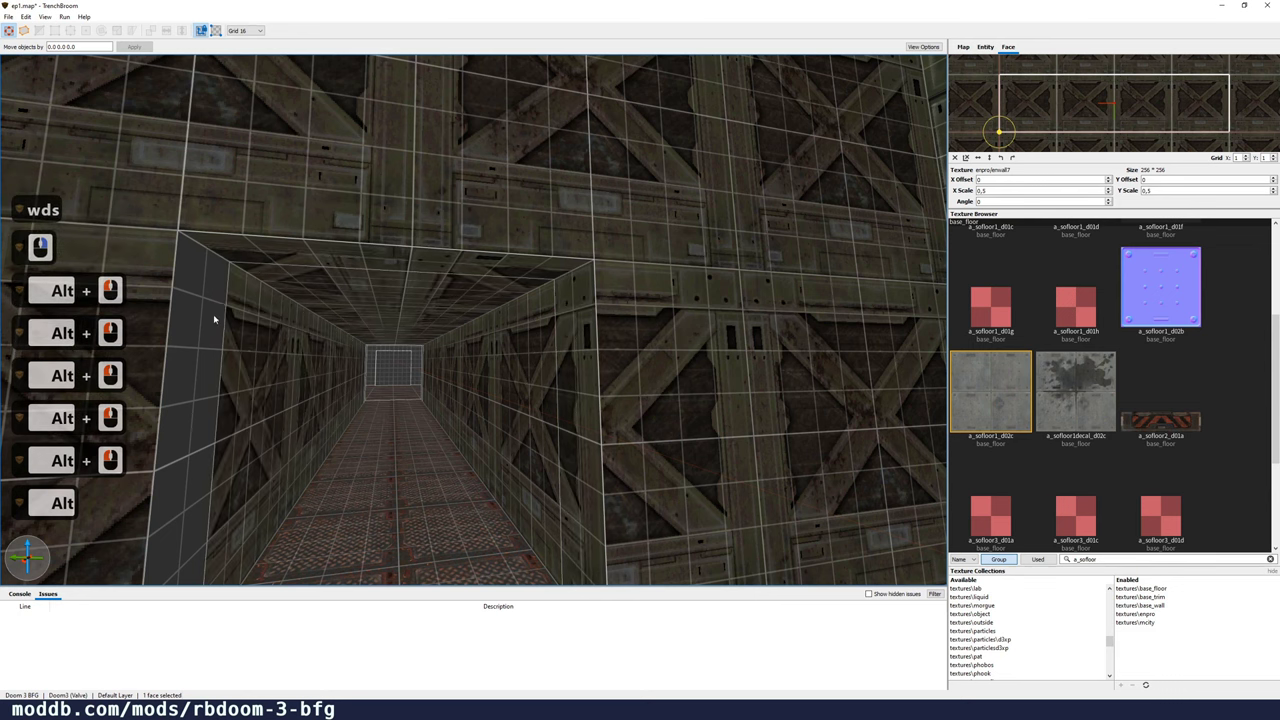
left_click(213, 314, "alt")
Step: Transfer the first room's a_sofloor1_d02c ceiling texture to the corridor ceiling and the underside of the entrance opening
key("a")
right_click_drag(350, 371, 377, 368)
key("d")
key("s")
key("s")
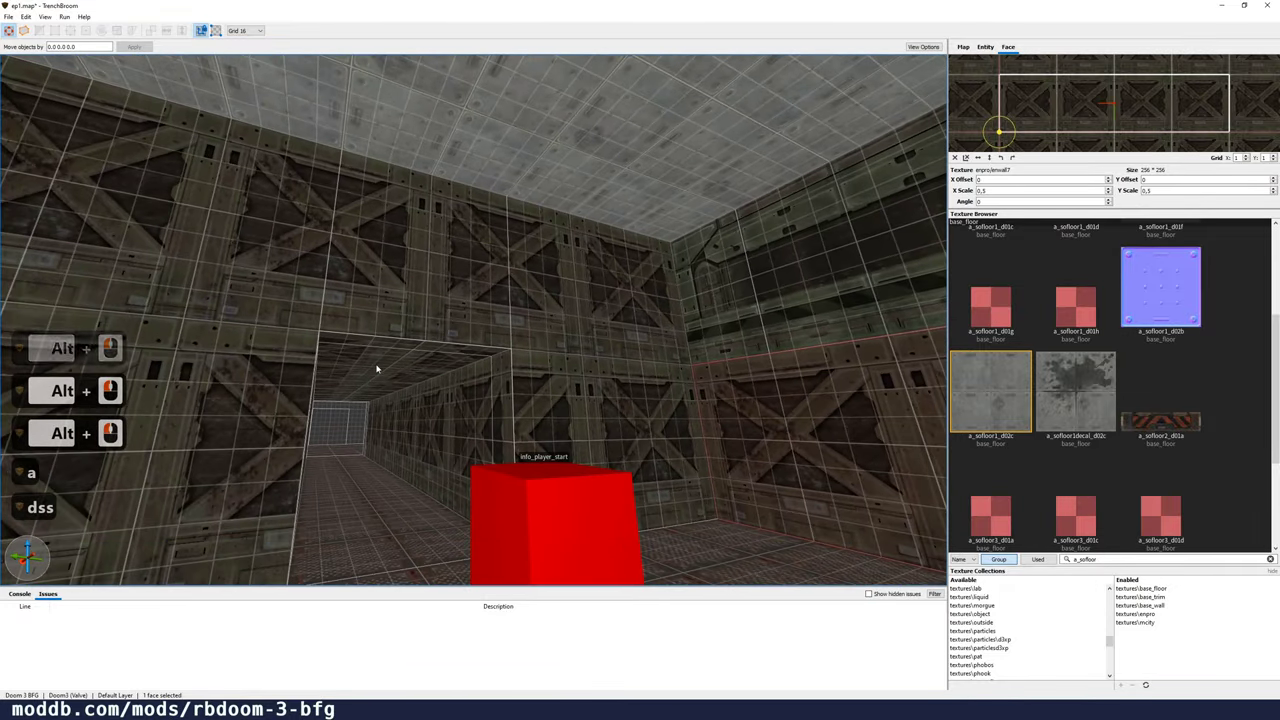
left_click(475, 144, "shift")
key("alt")
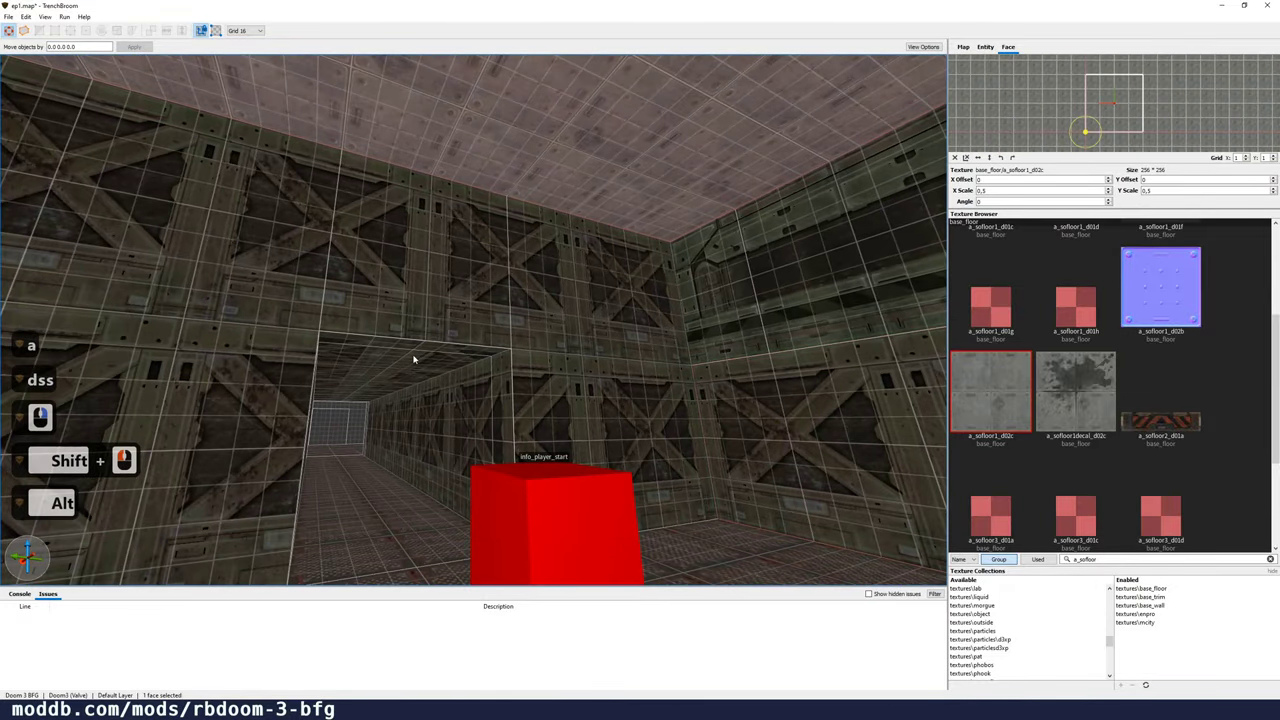
left_click(396, 364, "alt")
left_click(402, 350, "alt")
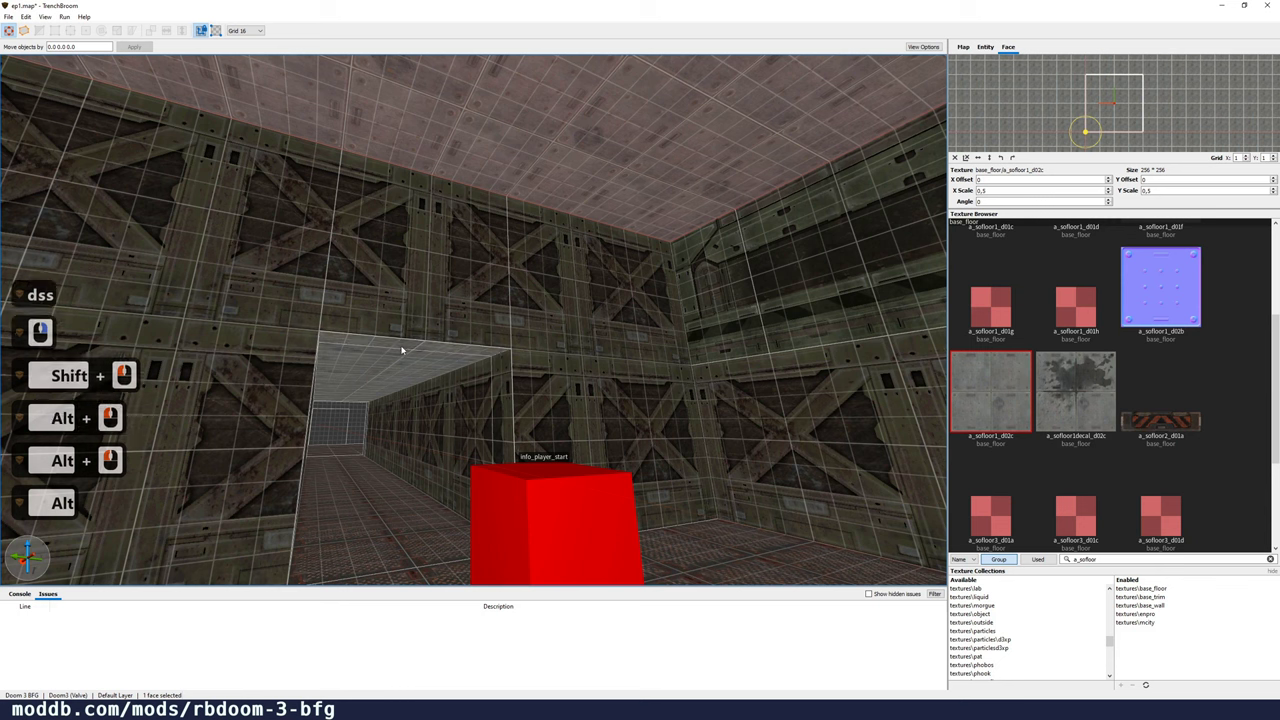
Step: Select the underside of the entrance opening and the corridor ceiling together and apply the a_sofloor1_d01a texture to both
scroll(1106, 336, "up", 6)
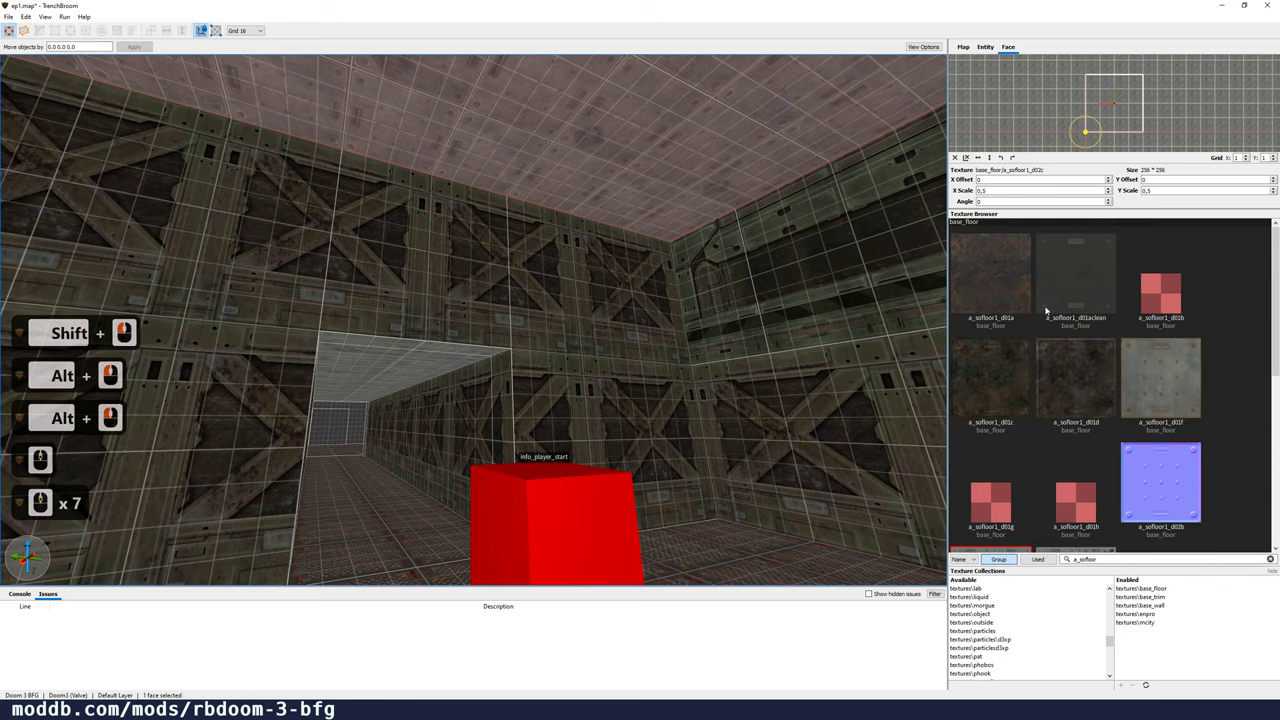
left_click(433, 352)
left_click(430, 357, "shift")
left_click(439, 352, "shift")
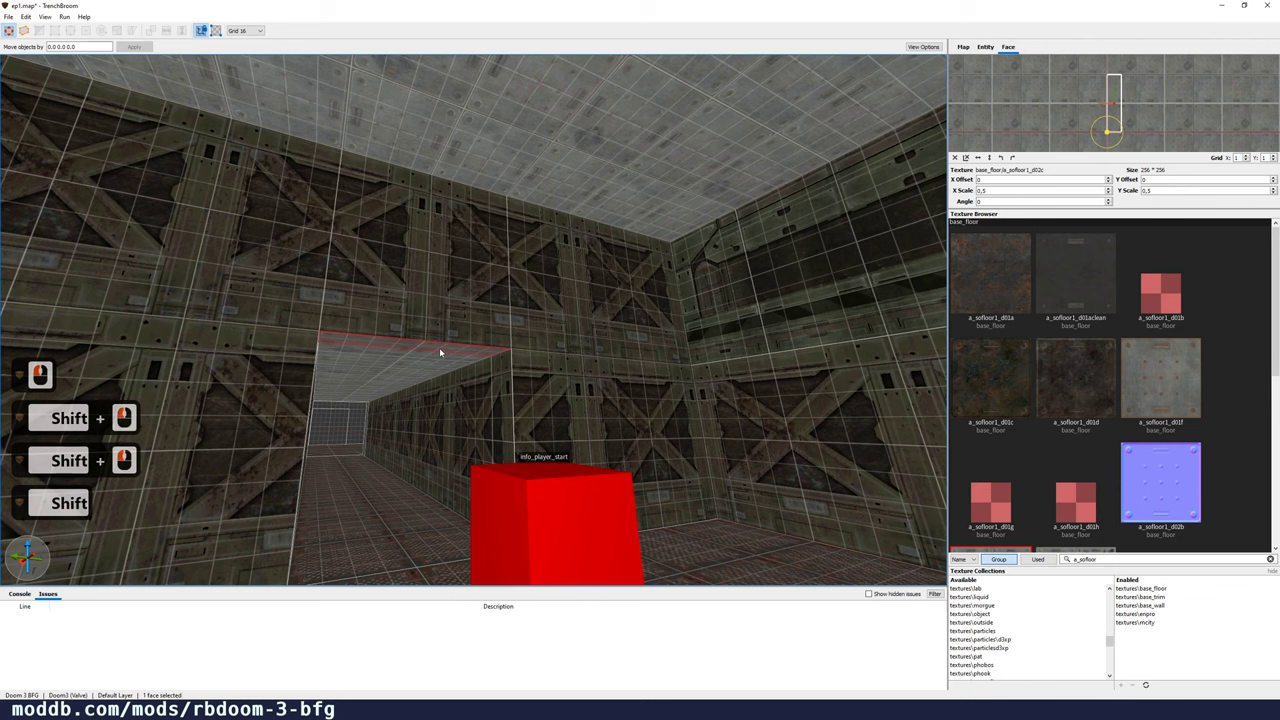
key("w")
key("w")
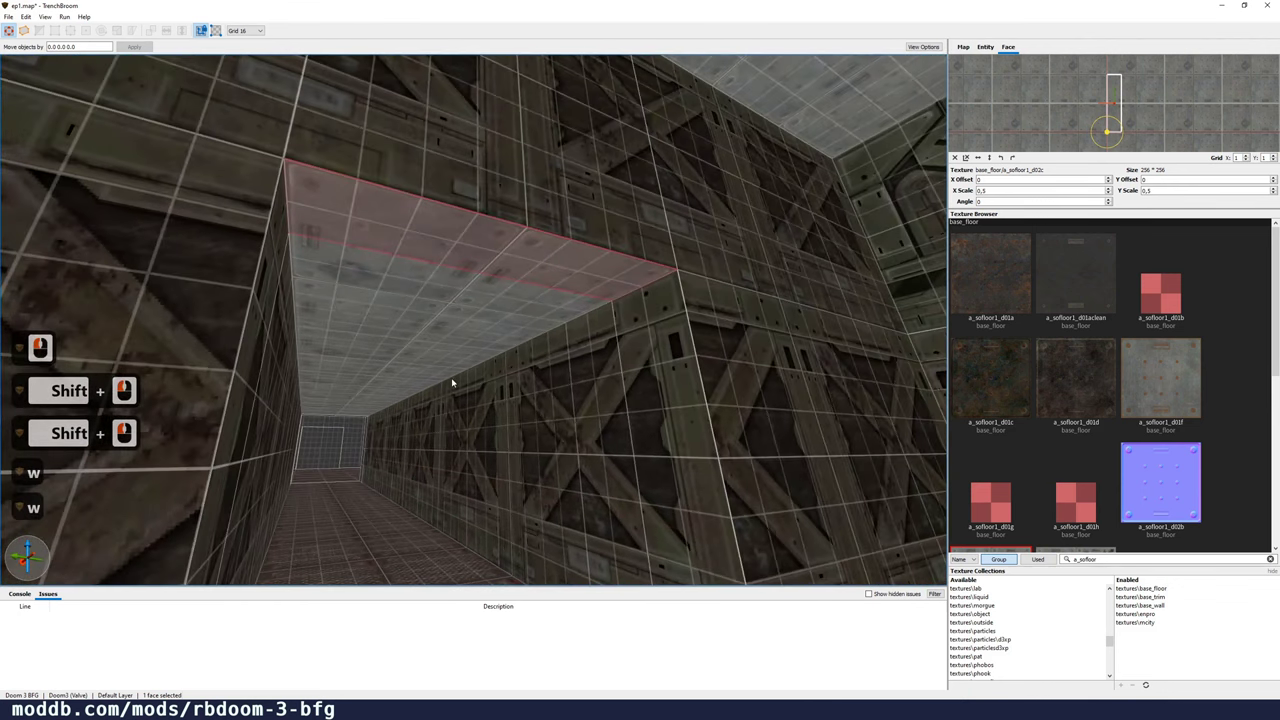
middle_click(452, 383)
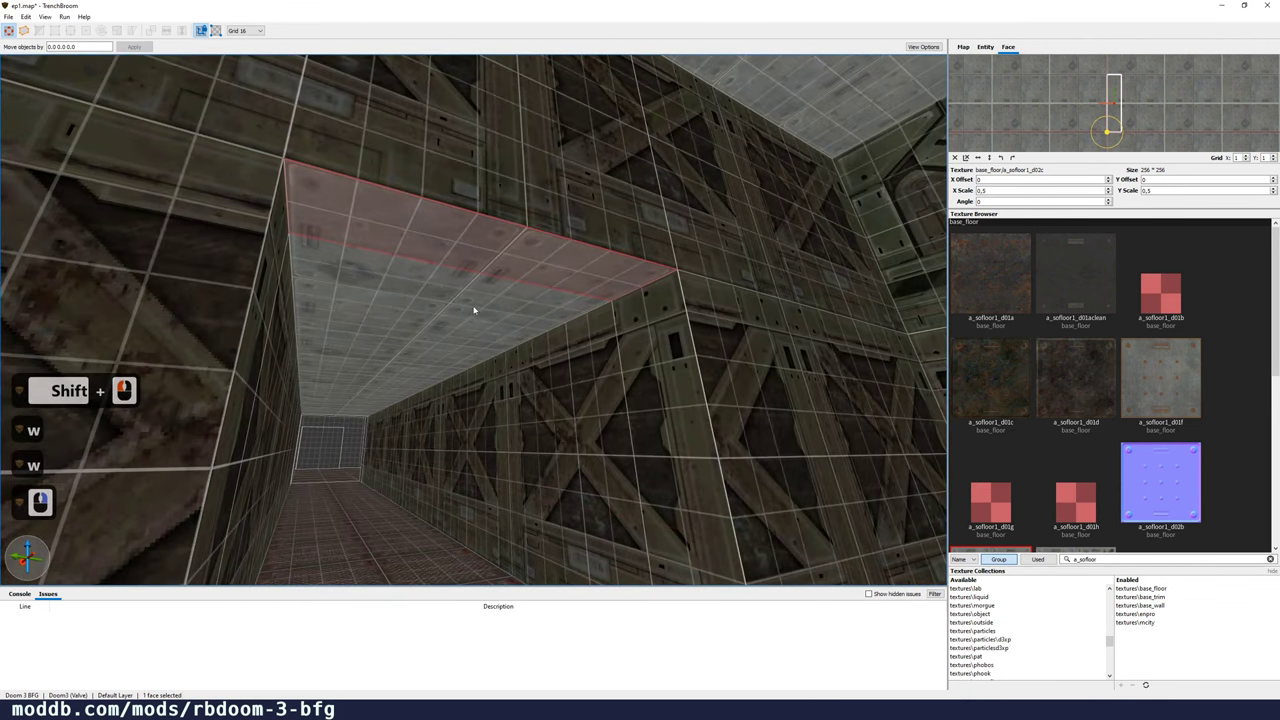
left_click(520, 257, "shift")
key("ctrl")
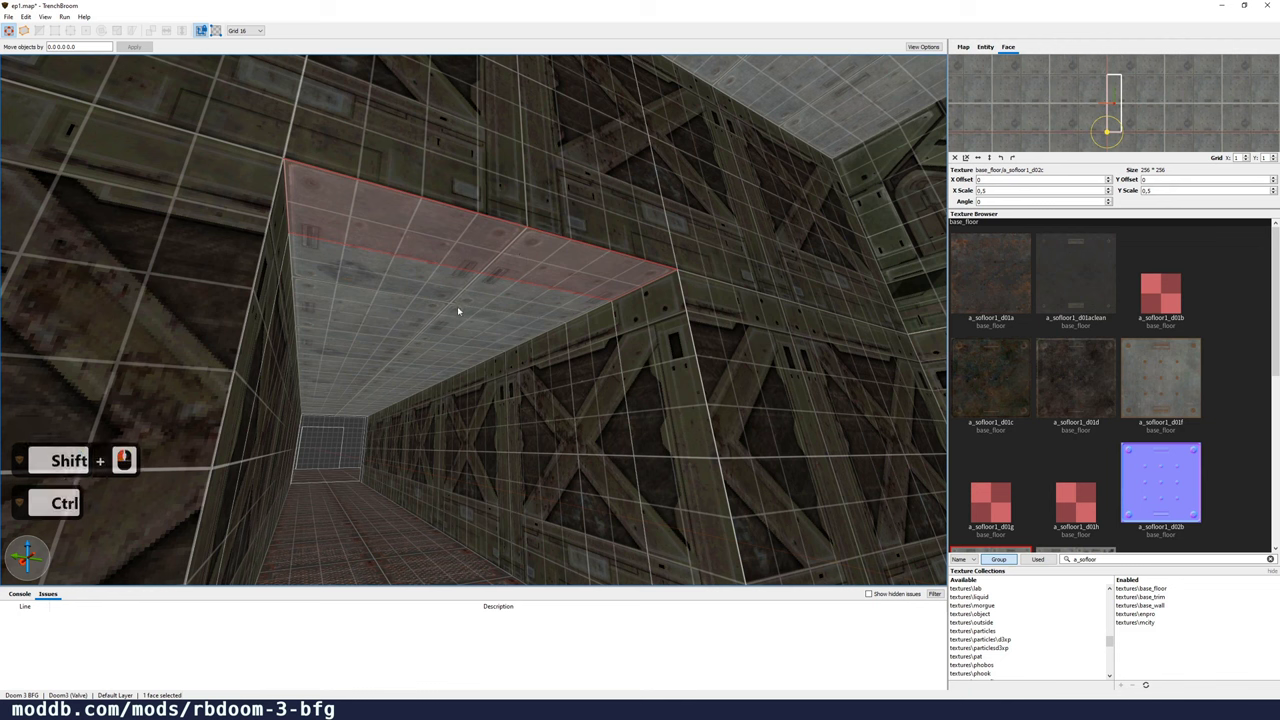
left_click(446, 327, "ctrl+shift")
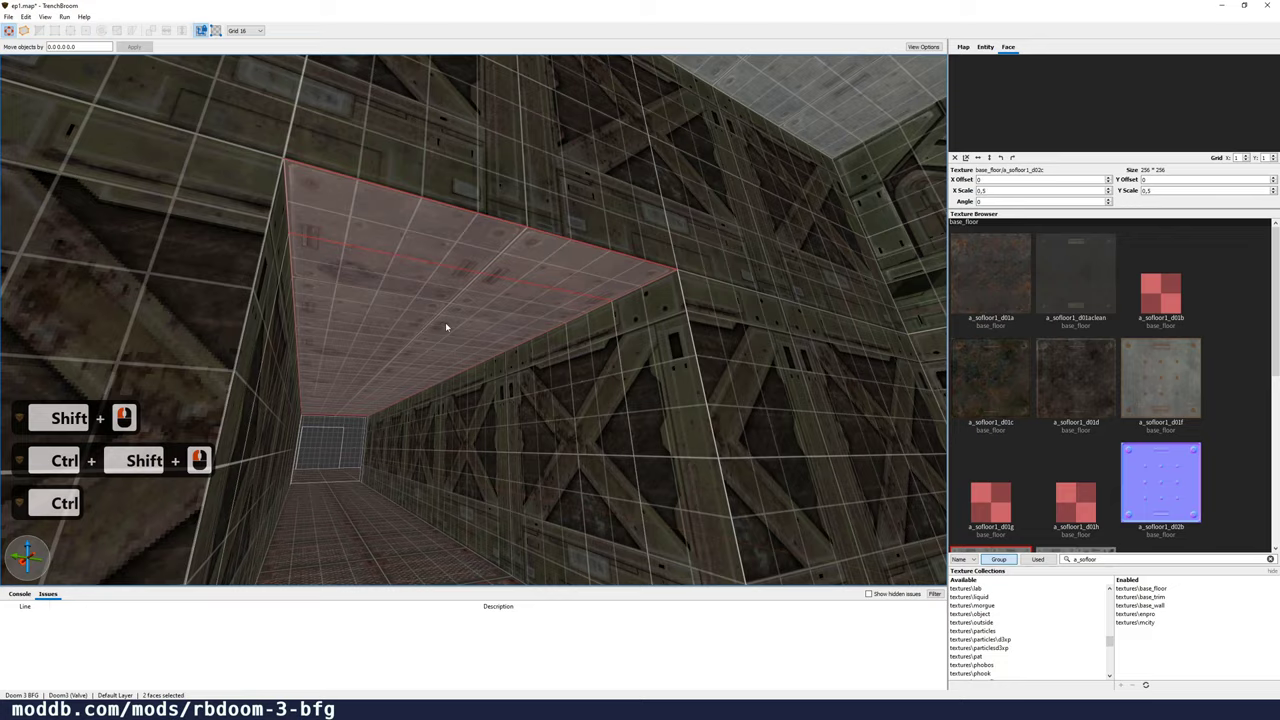
left_click(1004, 290)
Step: Transfer the corridor side wall's enwall7 texture to both inner side faces of the second room's corridor opening
key("w")
right_click_drag(606, 384, 435, 379)
scroll(571, 417, "up", 4)
scroll(562, 416, "up", 3)
key("d")
key("s")
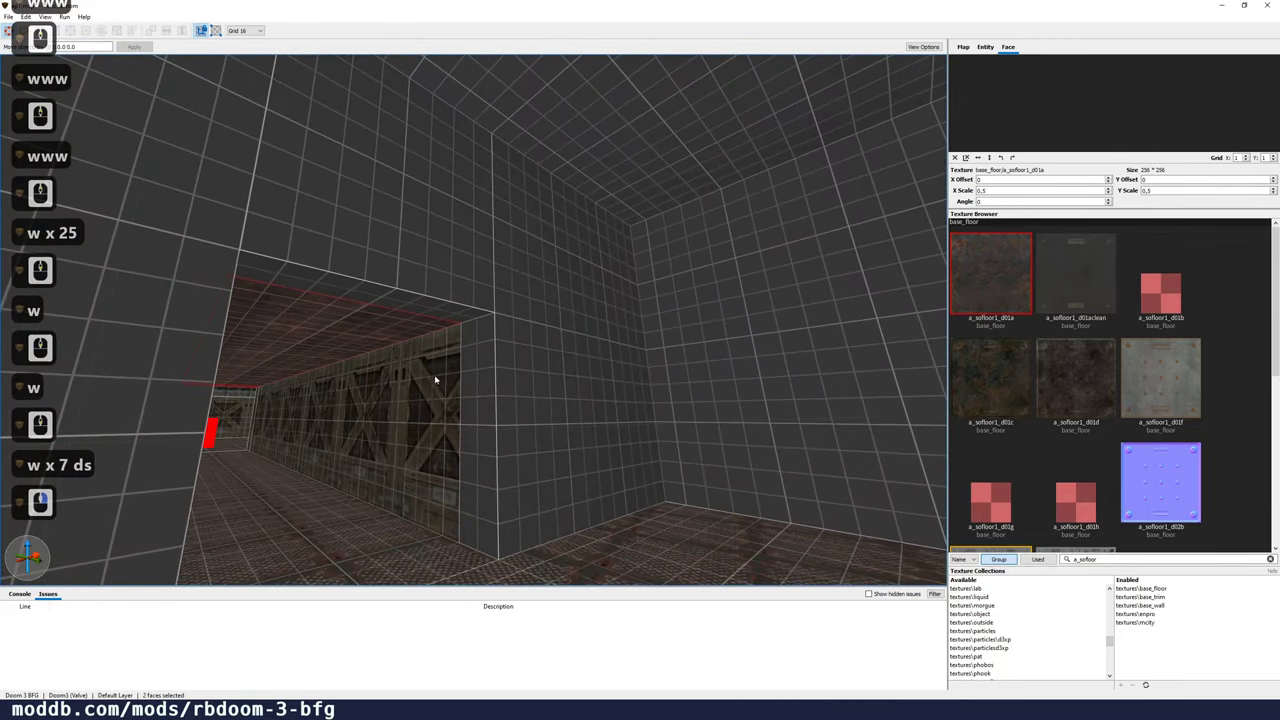
left_click(479, 331, "shift")
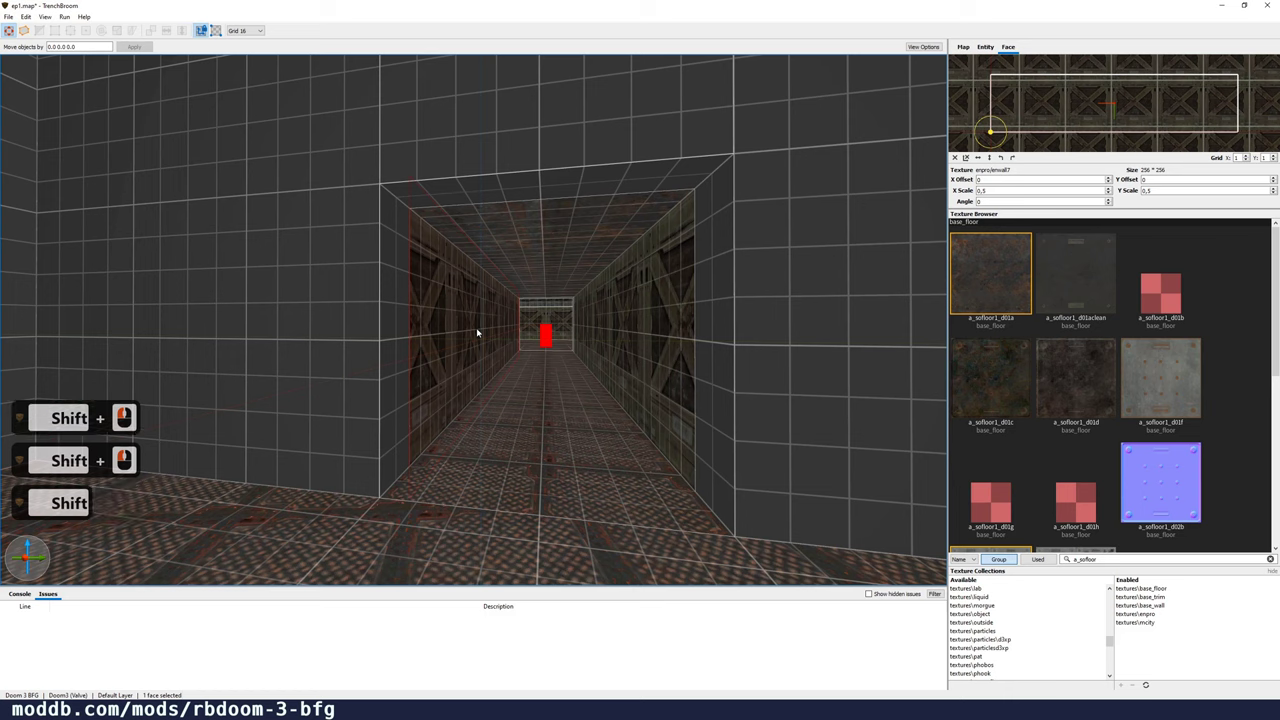
left_click(398, 316, "alt")
left_click(709, 277, "alt")
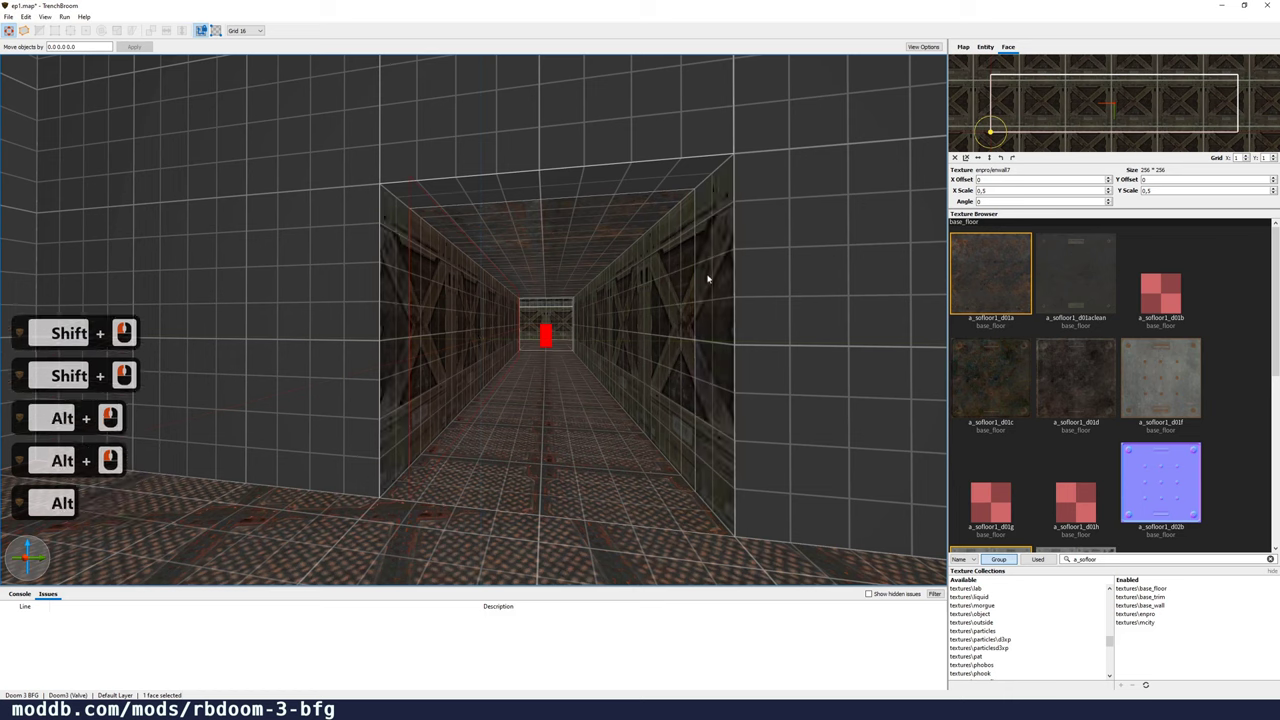
Step: Transfer the corridor ceiling's a_sofloor1_d01a texture to the underside of the second room's corridor opening, and clear the selection
left_click(546, 223, "shift")
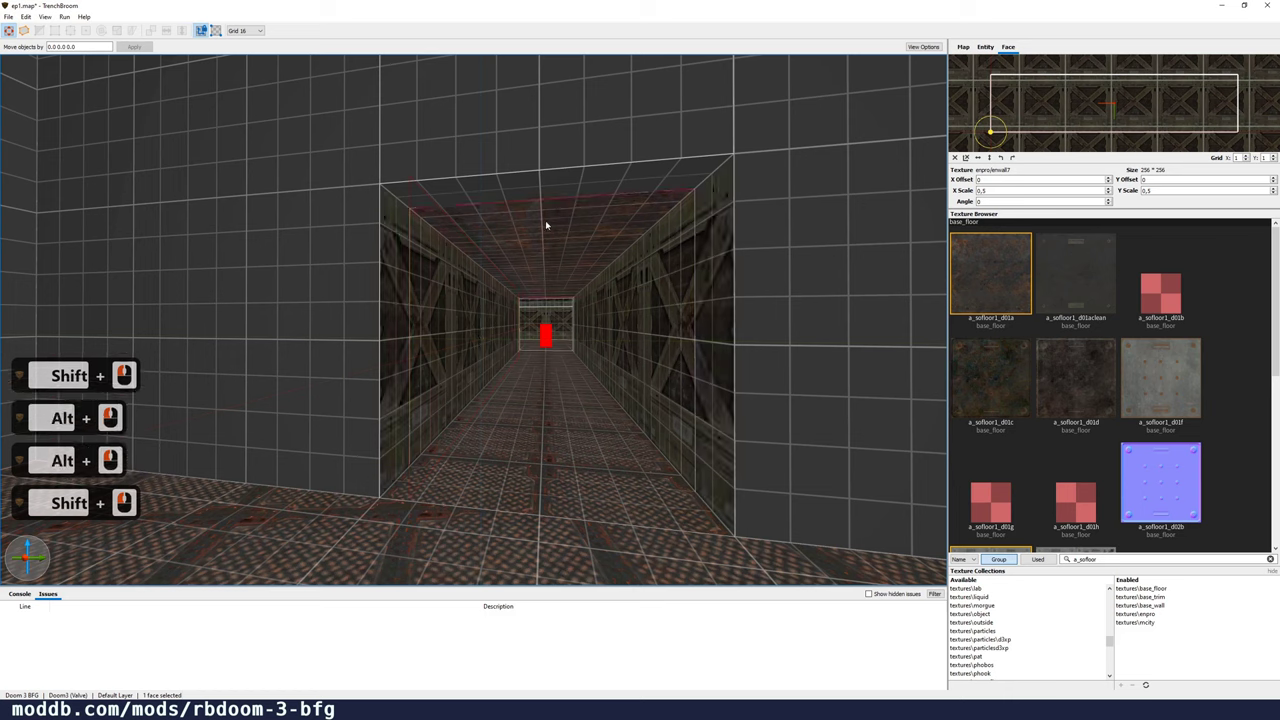
left_click(487, 193, "alt")
key("d")
mouse_move(602, 307)
right_mouse_down()
mouse_move(575, 324)
mouse_move(611, 317)
right_mouse_up()
key("Escape")
Step: Select the second room's floor brush and reset its texture alignment
key("a")
key("s")
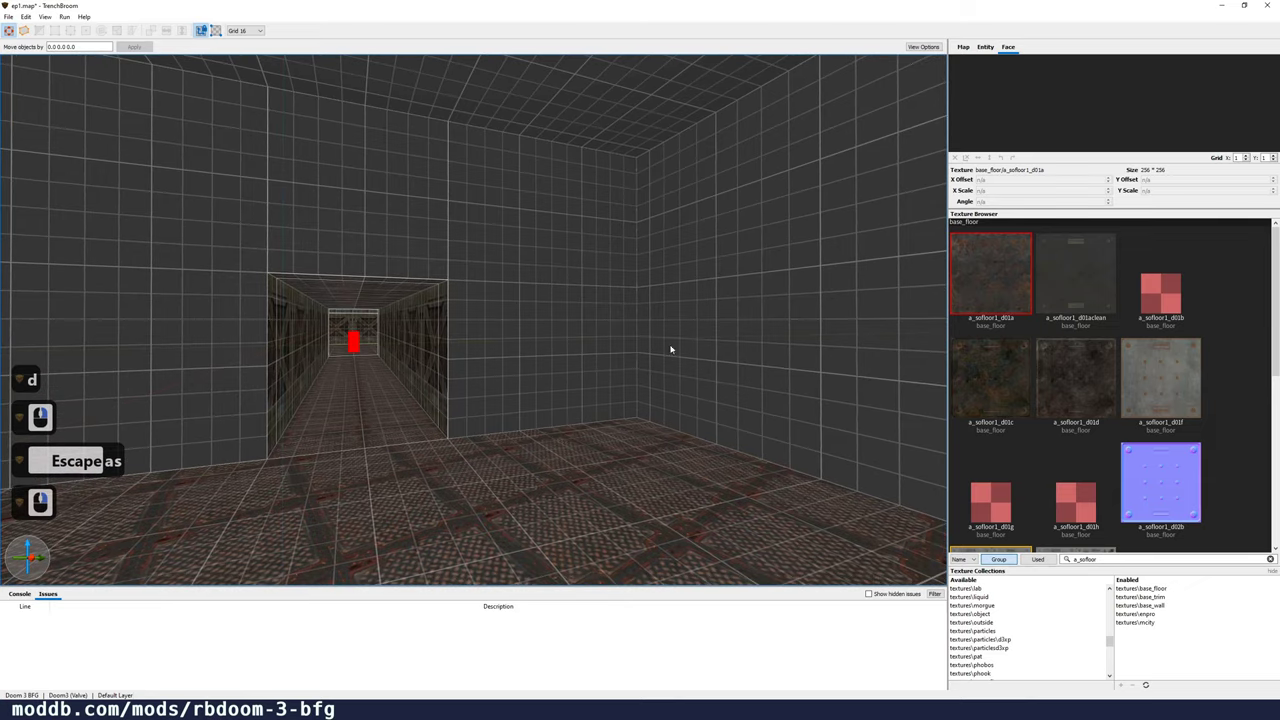
right_click_drag(482, 364, 548, 419)
key("d")
left_click(548, 419)
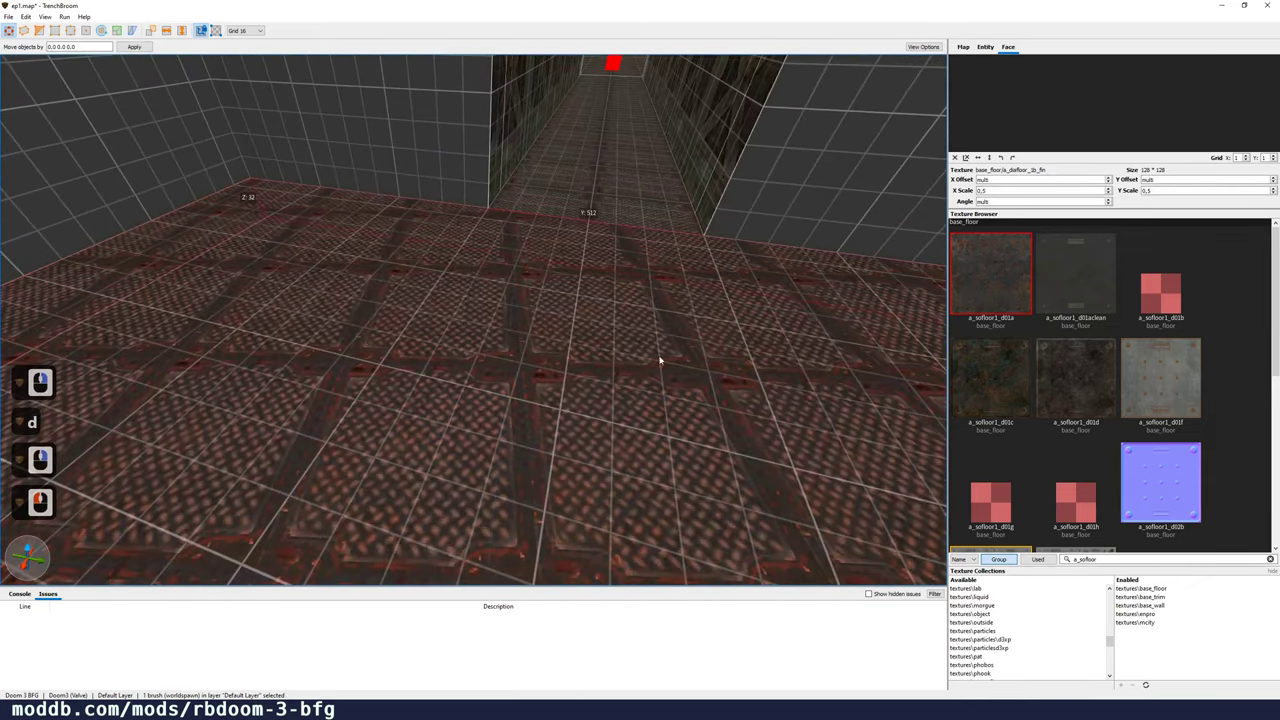
left_click(966, 158)
Step: Filter the texture browser by "enwall" and select the blank wall brush beside the corridor opening in the second room
right_click_drag(577, 363, 586, 328)
key("w")
key("w")
scroll(503, 371, "up", 16)
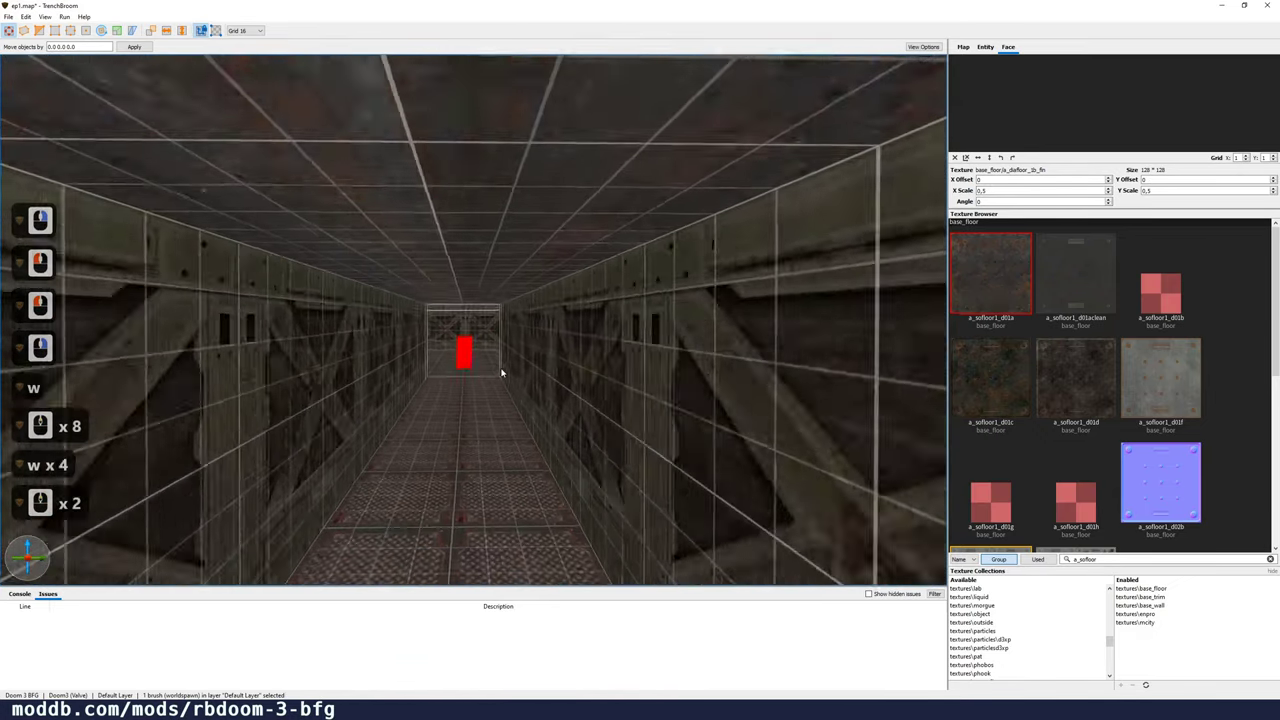
right_click_drag(500, 371, 241, 367)
key("w")
scroll(340, 371, "up", 2)
key("w")
key("w")
key("w")
key("w")
key("w")
key("w")
key("w")
key("w")
key("w")
key("w")
key("w")
key("w")
key("w")
key("w")
key("w")
key("w")
key("d")
key("w")
right_click_drag(430, 363, 493, 380)
key("d")
key("w")
key("s")
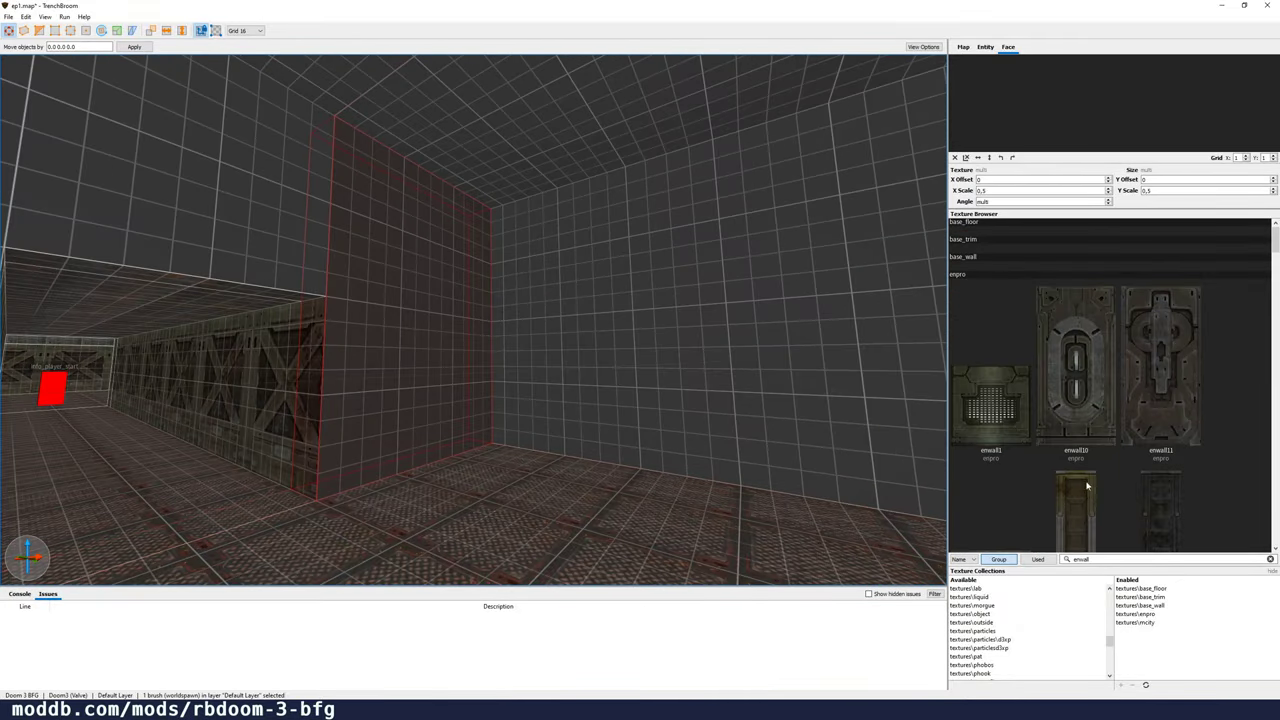
right_click_drag(642, 312, 531, 317)
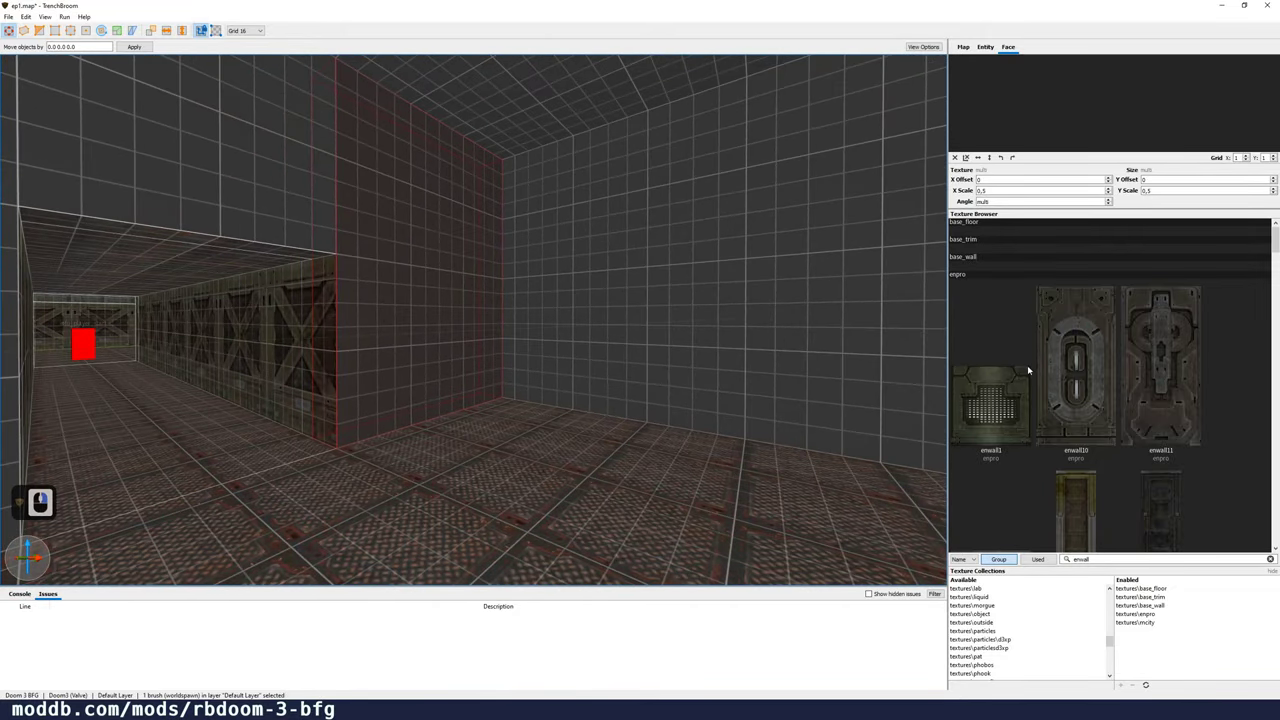
Step: Add the second room's other full-height wall brushes to the selection and clip them horizontally at height 128, keeping both halves
key("ctrl")
left_click(564, 231, "ctrl")
right_click_drag(549, 248, 742, 254)
left_click(581, 259, "ctrl")
left_click(641, 260, "ctrl")
left_click(664, 280, "ctrl")
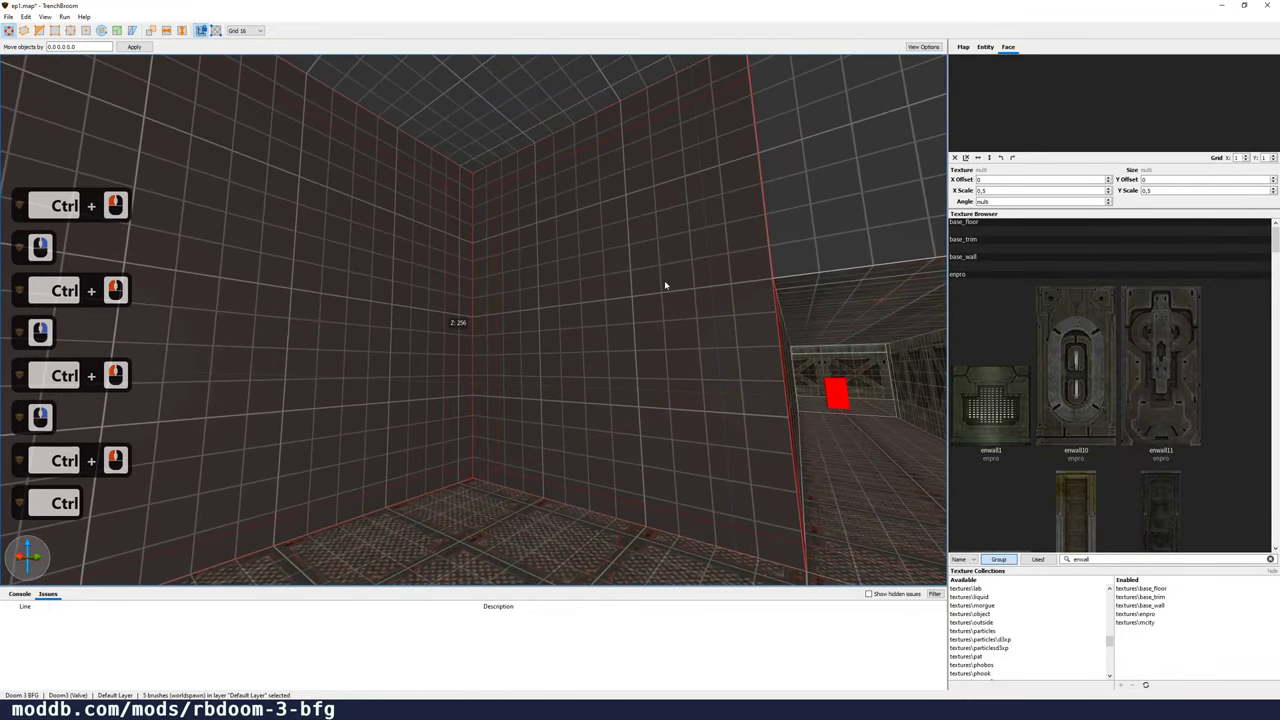
key("c")
left_click(582, 305)
left_click(553, 308)
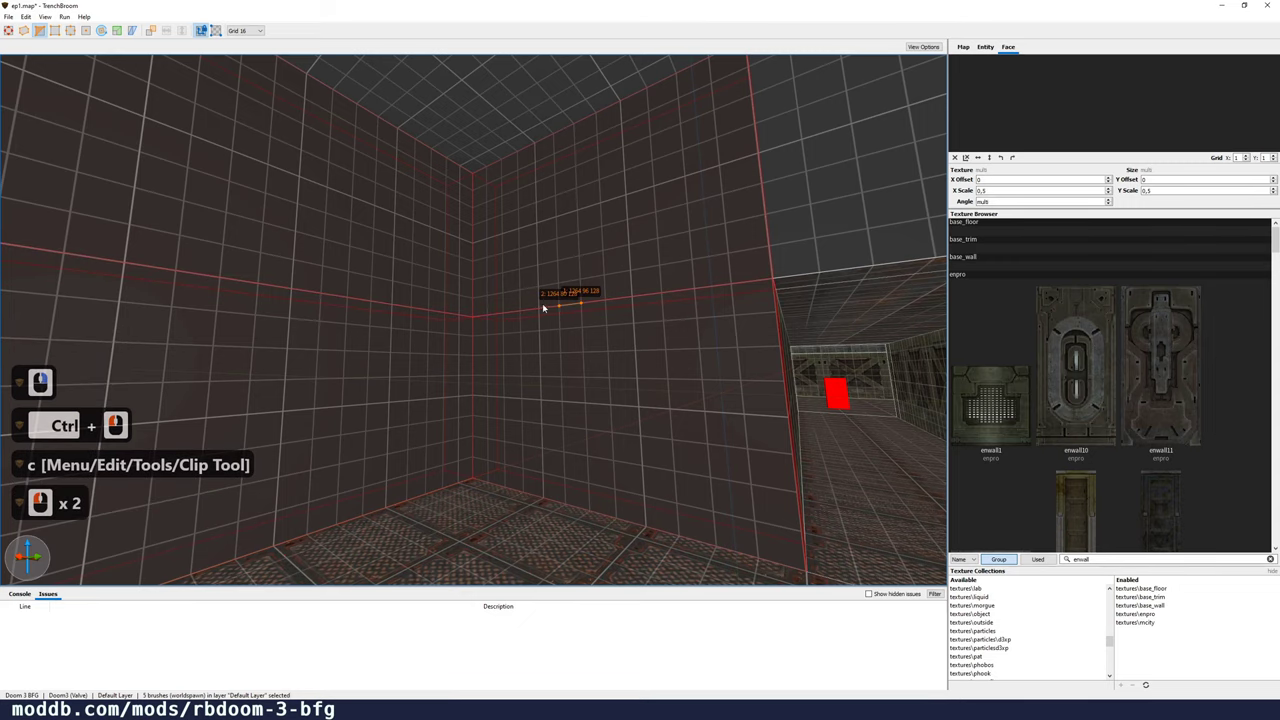
right_click_drag(542, 303, 397, 238)
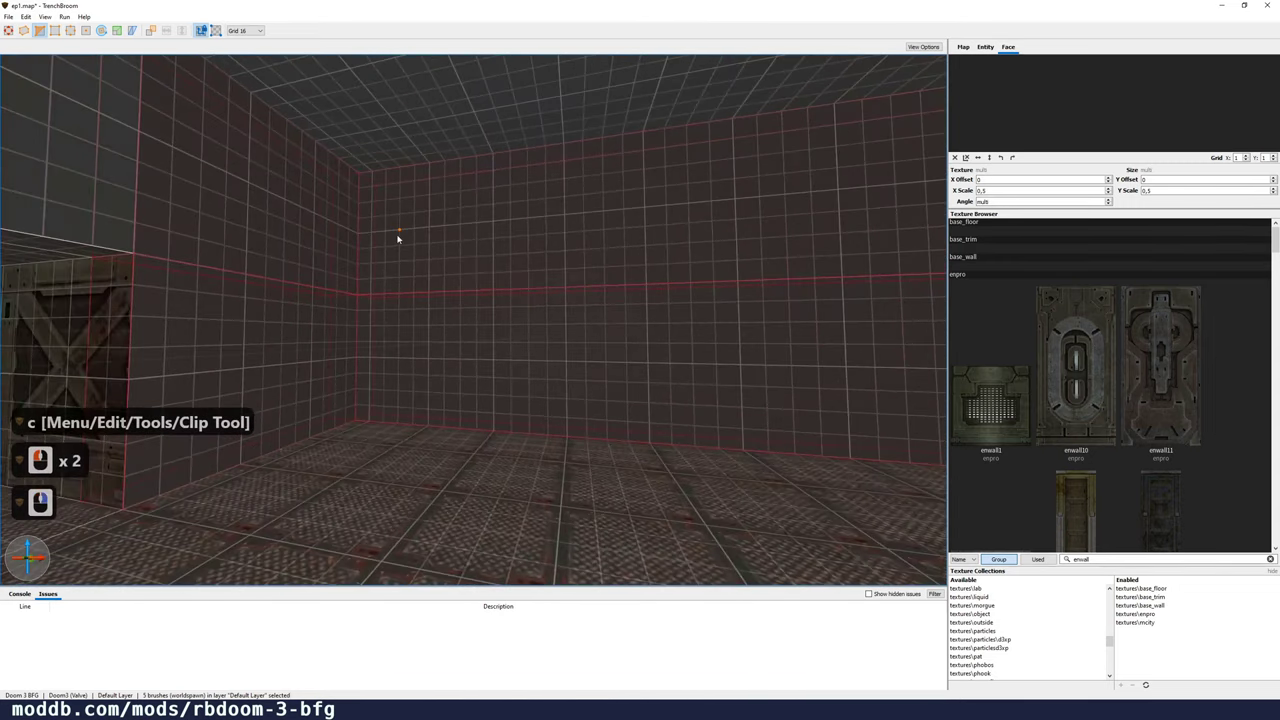
key("Return")
key("Escape")
key("Escape")
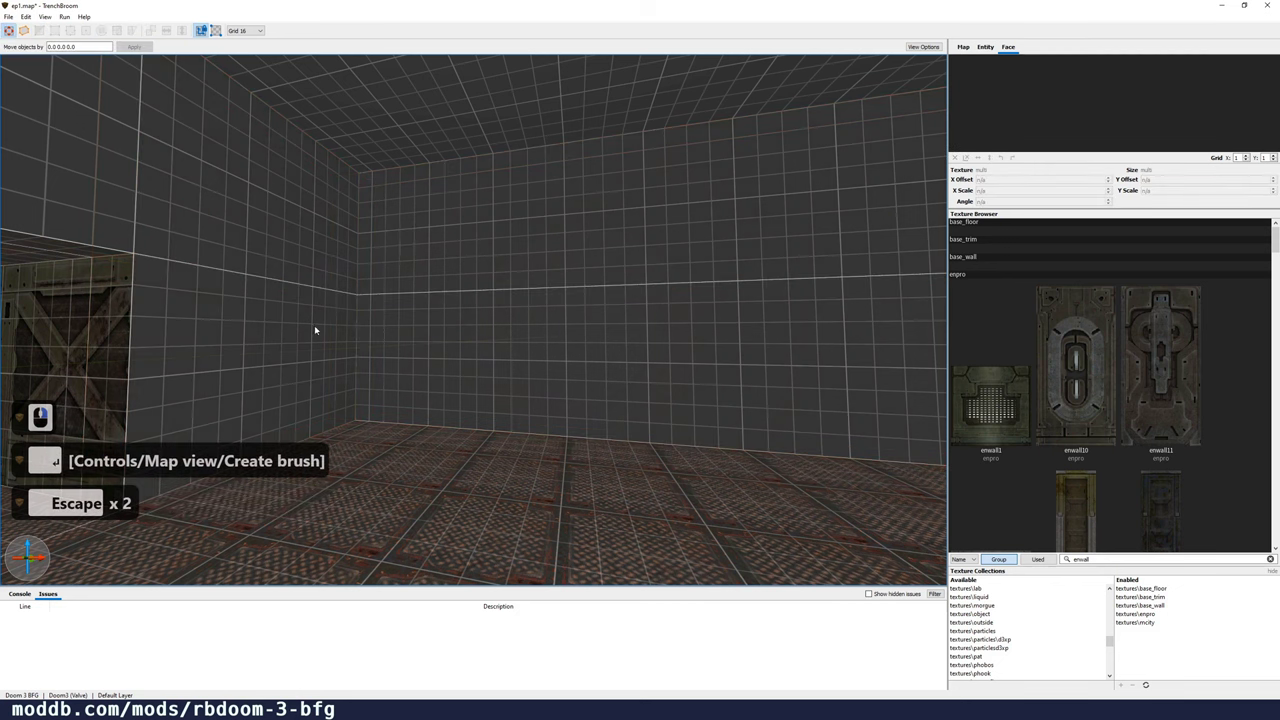
Step: Apply enwall10 to the lower wall brush beside the corridor opening and reset its texture alignment
left_click(315, 329)
left_click(1070, 355)
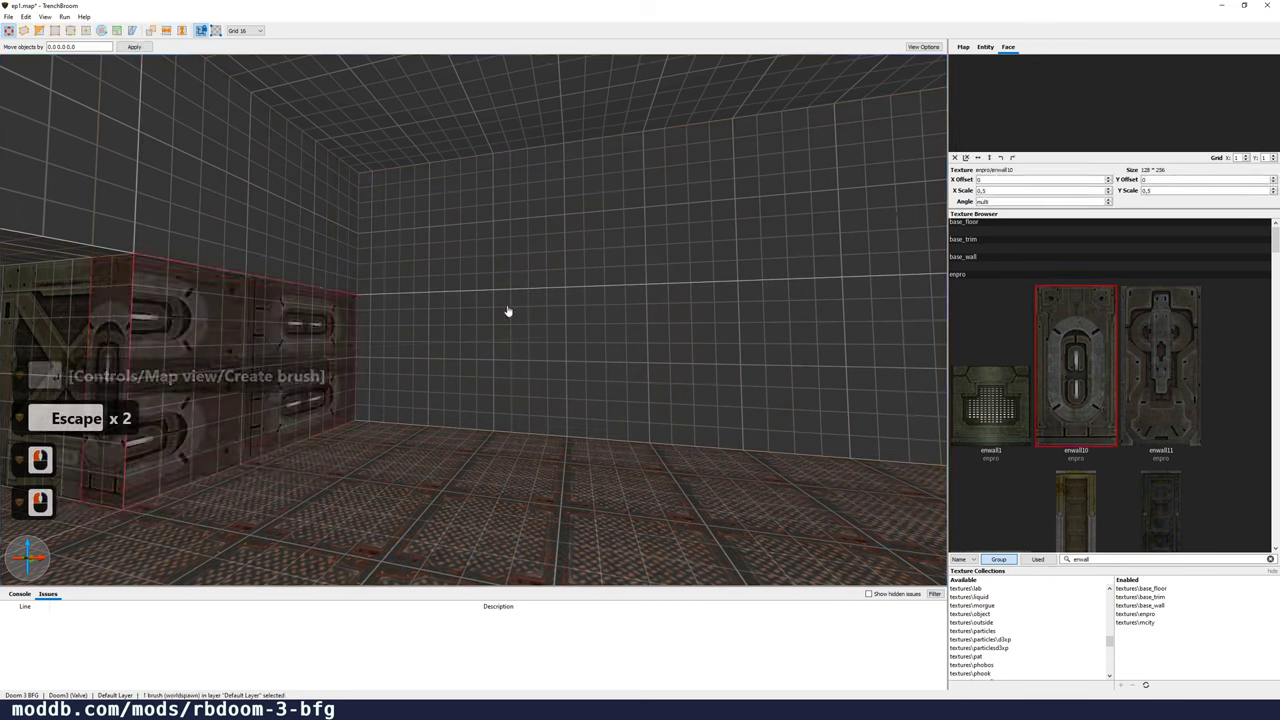
left_click(966, 160)
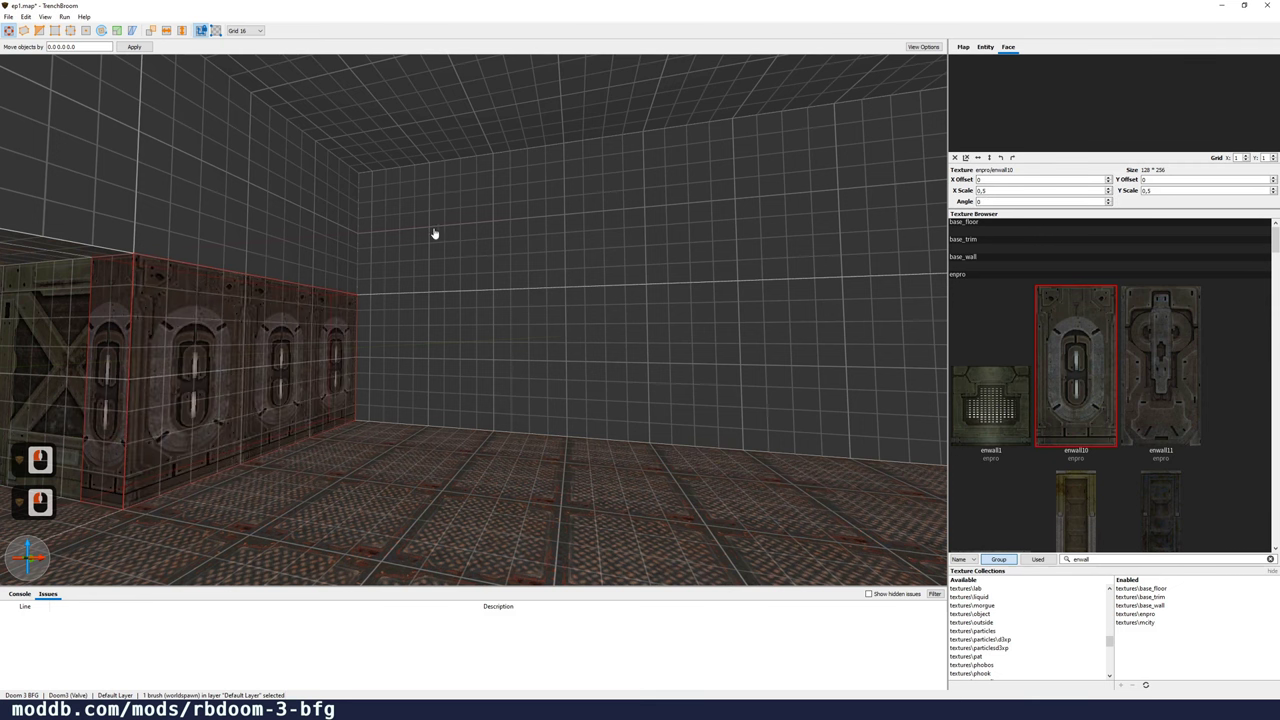
Step: Transfer enwall7 from the corridor's side wall back to the adjoining inner face of the opening
scroll(100, 320, "down", 2)
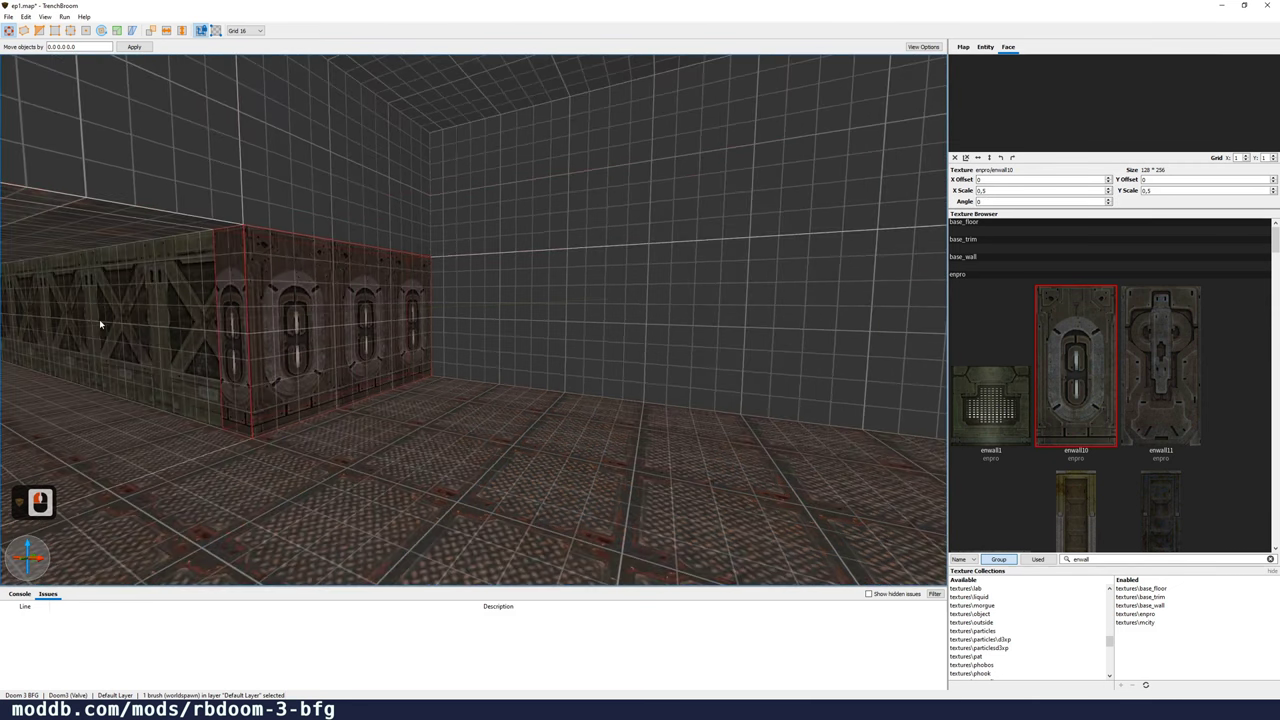
left_click(200, 300, "shift")
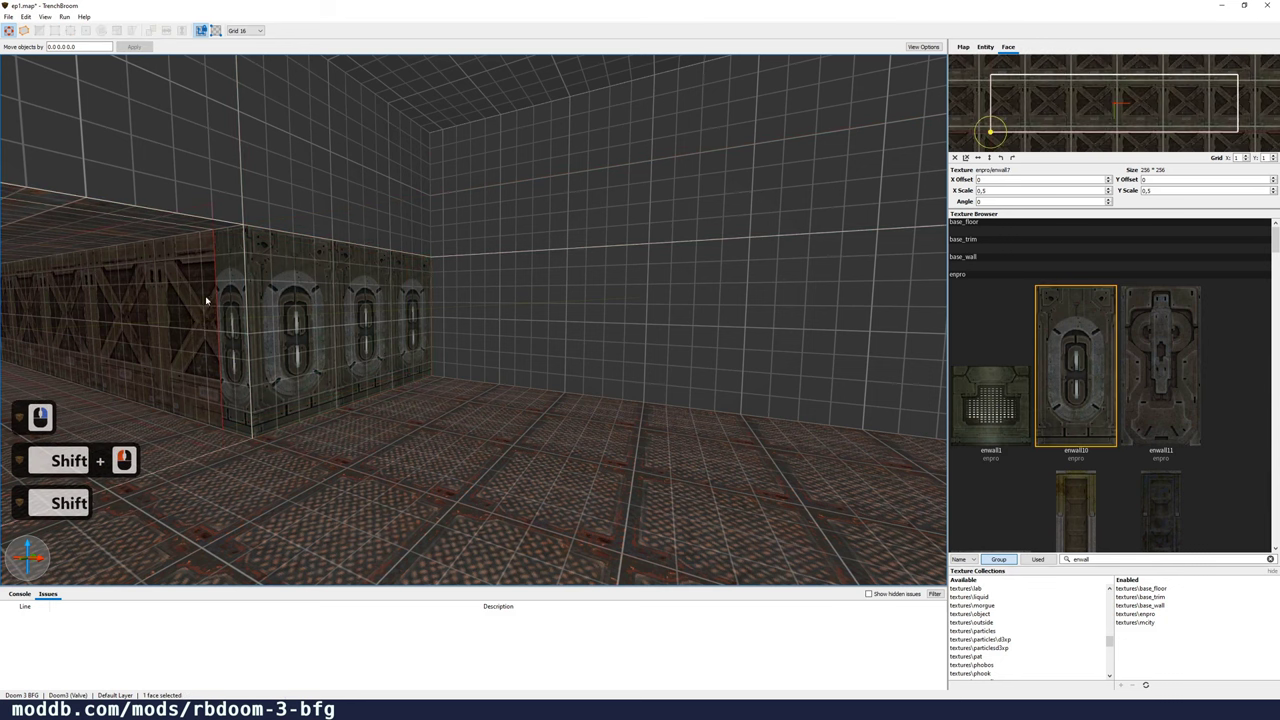
left_click(228, 300, "alt")
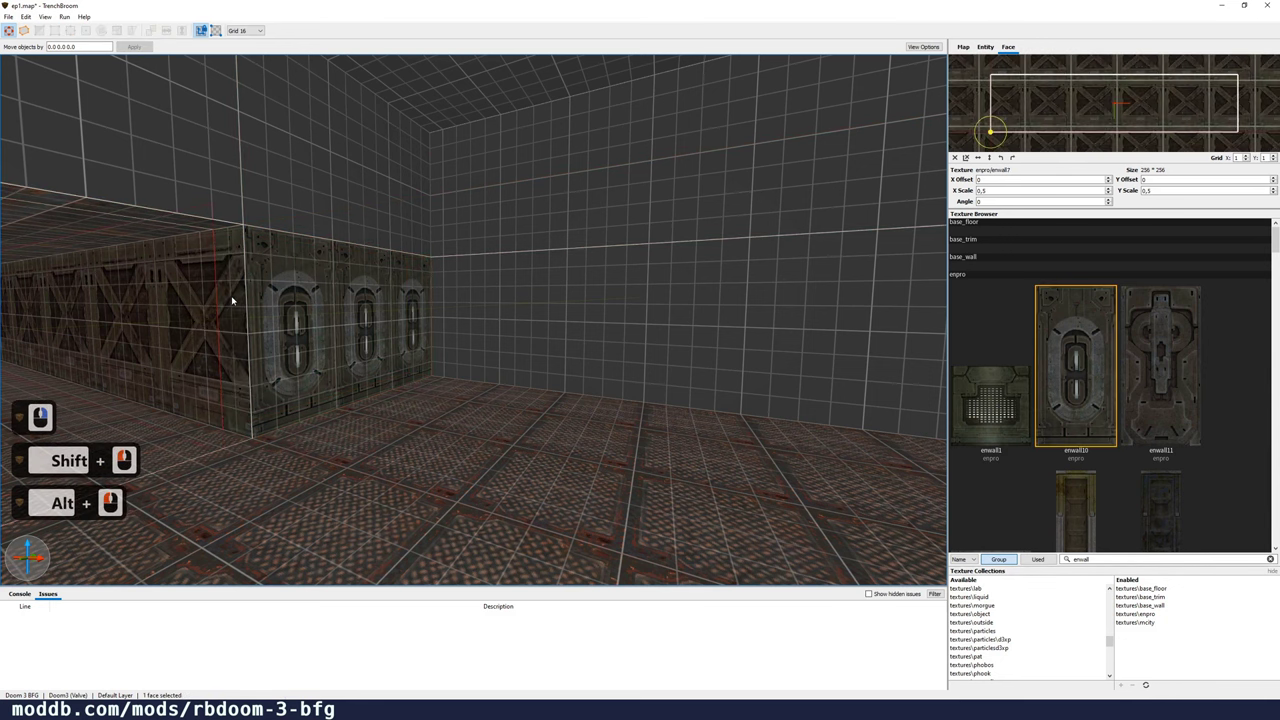
Step: Transfer the enwall10 texture from the finished lower wall to the second room's remaining lower wall faces
scroll(225, 302, "down", 3)
right_click_drag(217, 303, 501, 273)
left_click(508, 267, "shift")
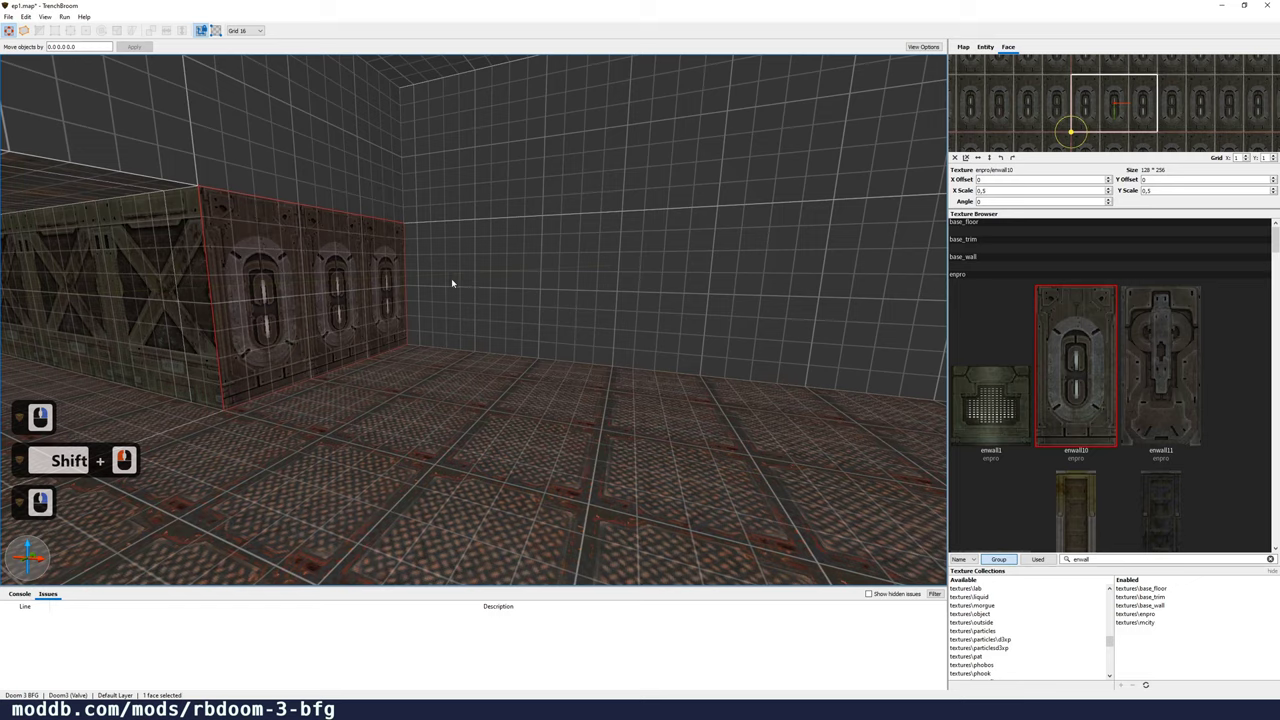
left_click(480, 284, "alt")
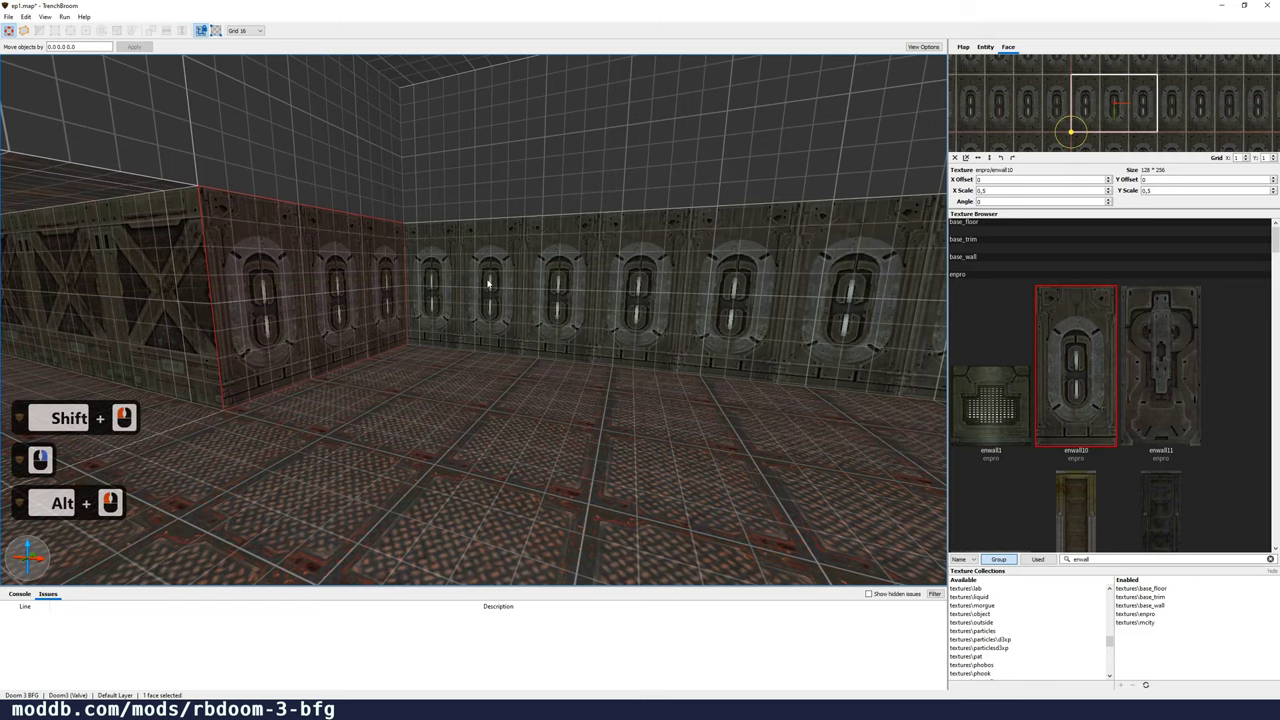
right_click_drag(480, 284, 450, 308)
left_click(588, 285, "alt")
left_click(597, 304, "alt")
left_click(588, 312, "alt")
Step: Apply enwall11 to one upper wall brush of the second room and reset its texture alignment
key("s")
key("d")
key("d")
key("w")
key("d")
right_click_drag(362, 307, 357, 307)
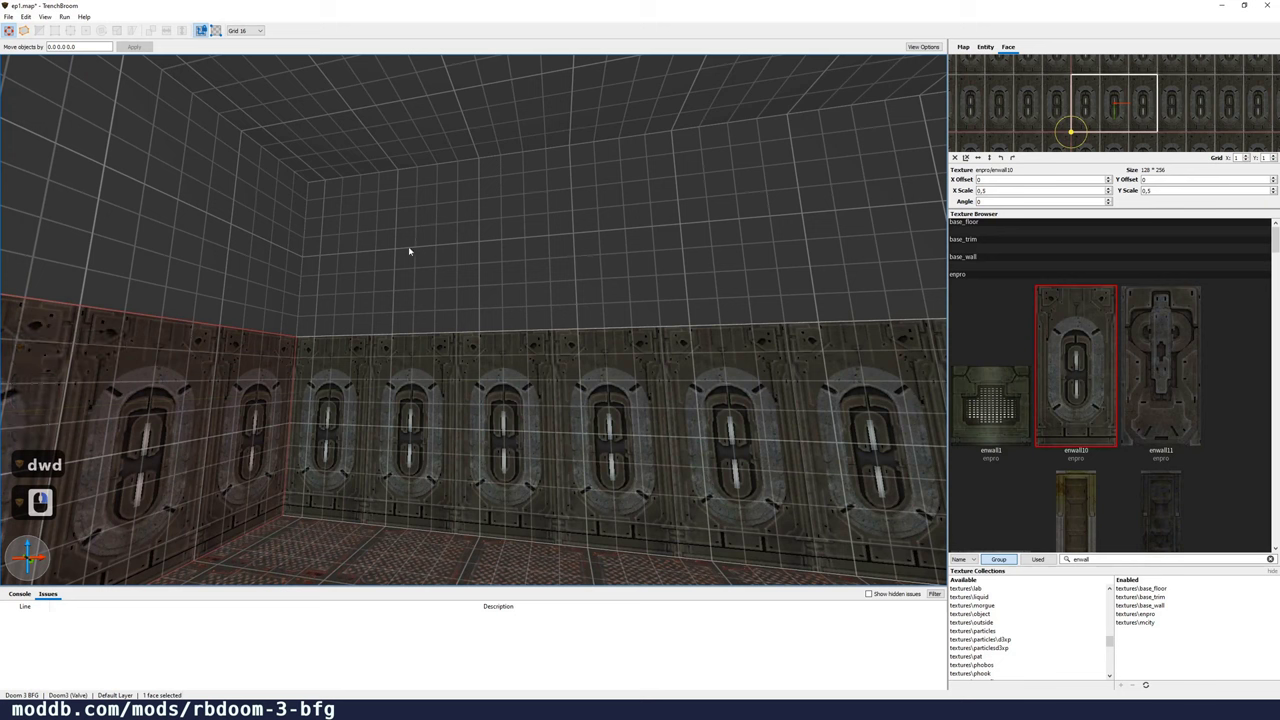
left_click(400, 248)
left_click(1165, 345)
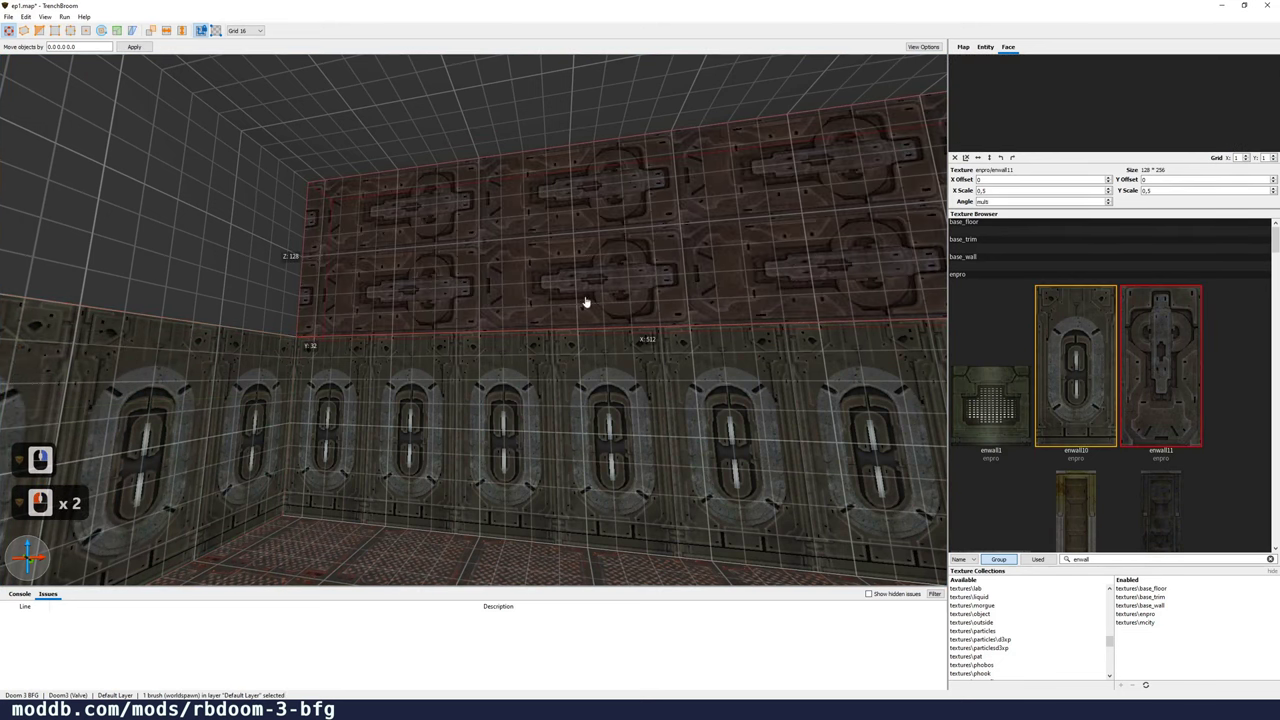
left_click(967, 158)
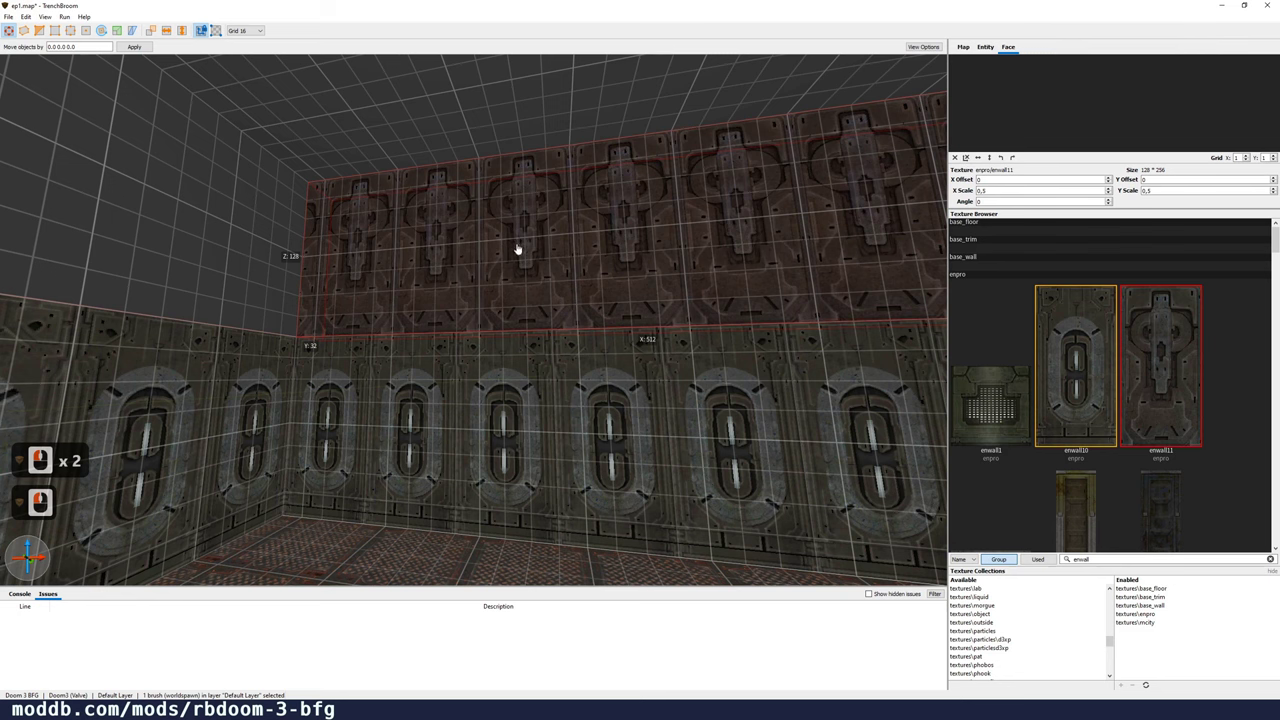
Step: Select the second room's remaining upper wall brushes, including the one above the corridor opening, and apply enwall11 with reset texture alignment
right_click_drag(518, 247, 786, 257, "alt")
left_click(555, 255, "ctrl")
left_click(666, 262, "ctrl")
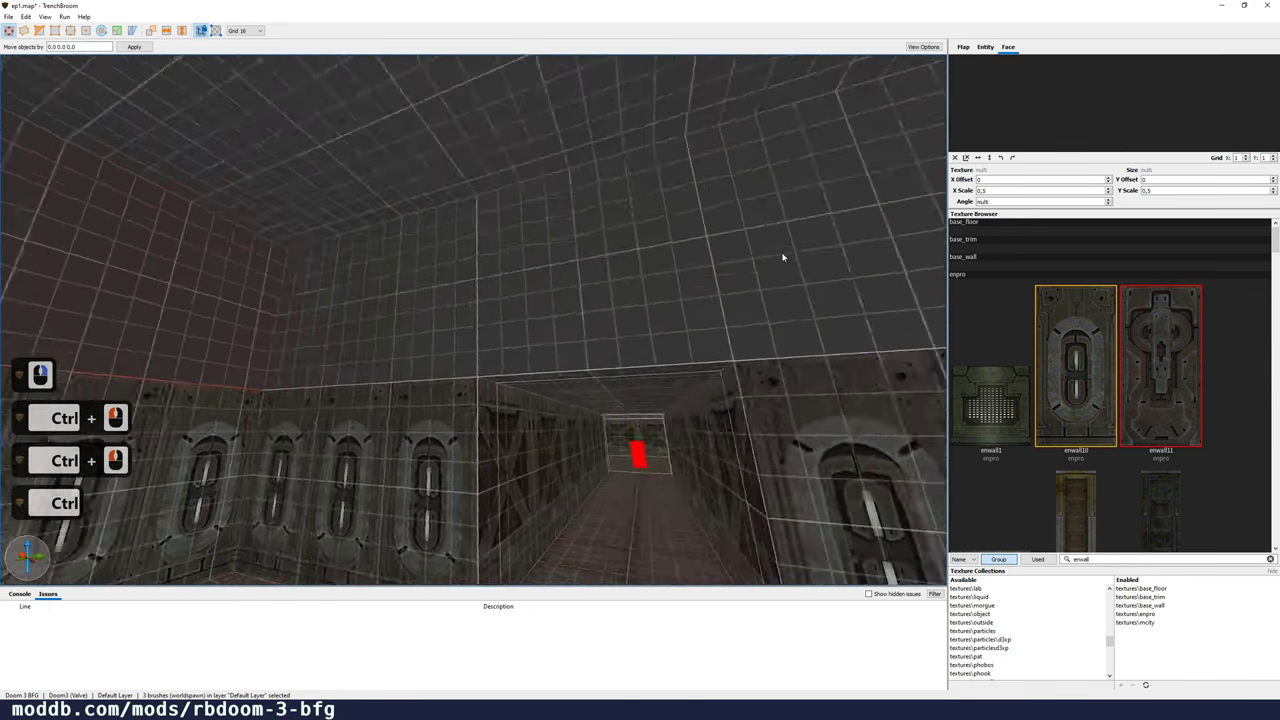
left_click(341, 285, "ctrl")
left_click(371, 287, "ctrl")
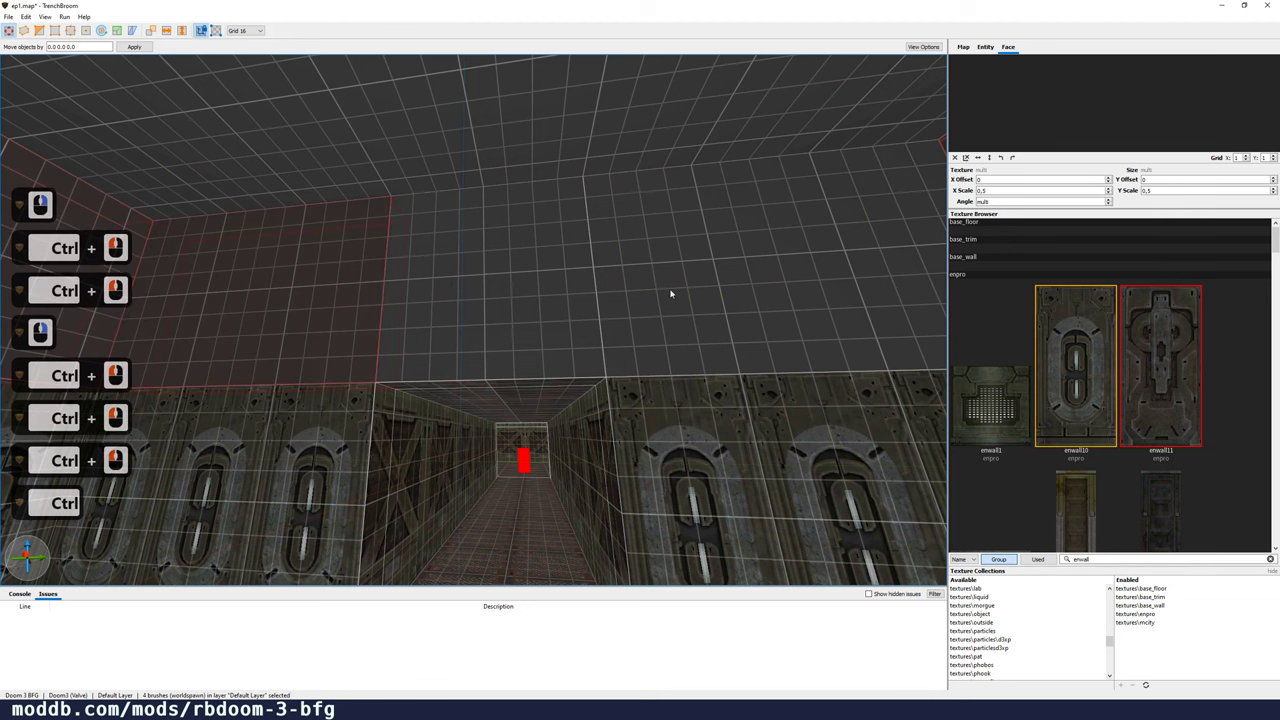
left_click(570, 287, "ctrl")
left_click(714, 287, "ctrl")
right_click_drag(714, 287, 792, 288)
left_click(1154, 381)
right_click_drag(676, 311, 666, 304)
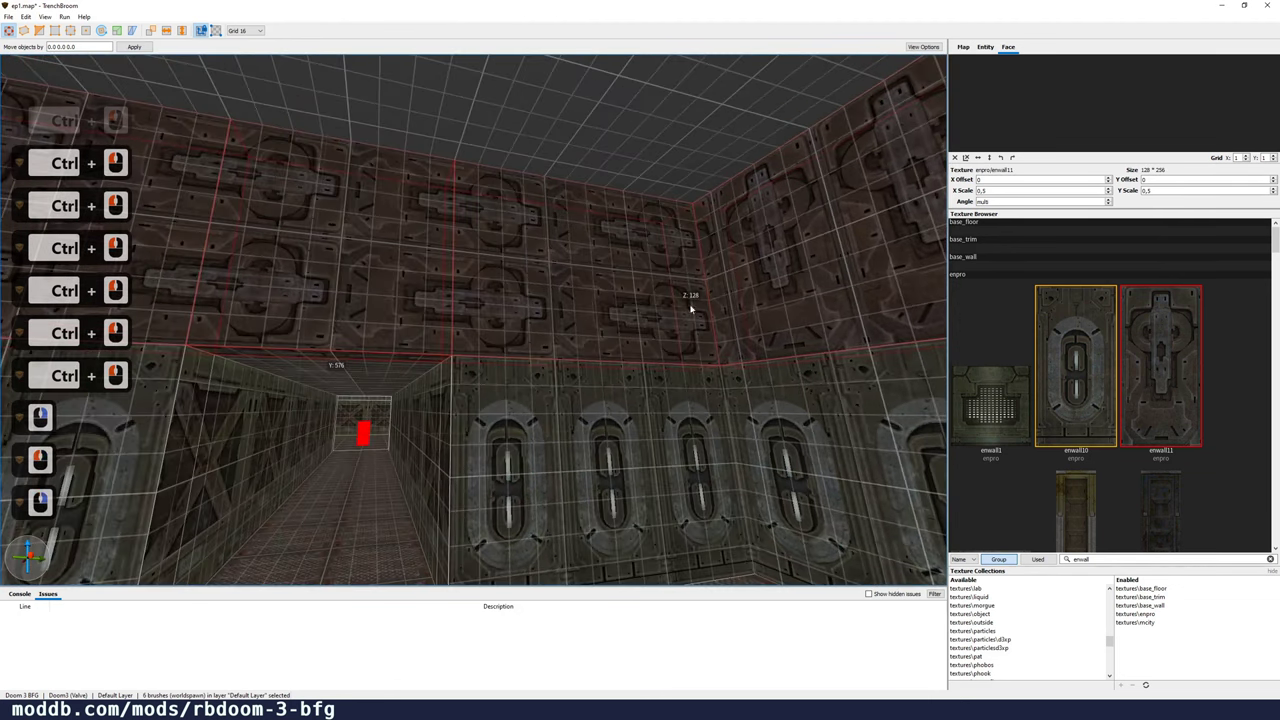
left_click(956, 158)
mouse_move(907, 183)
right_mouse_down()
mouse_move(486, 263)
mouse_move(549, 257)
right_mouse_up()
key("Escape")
key("Escape")
key("Escape")
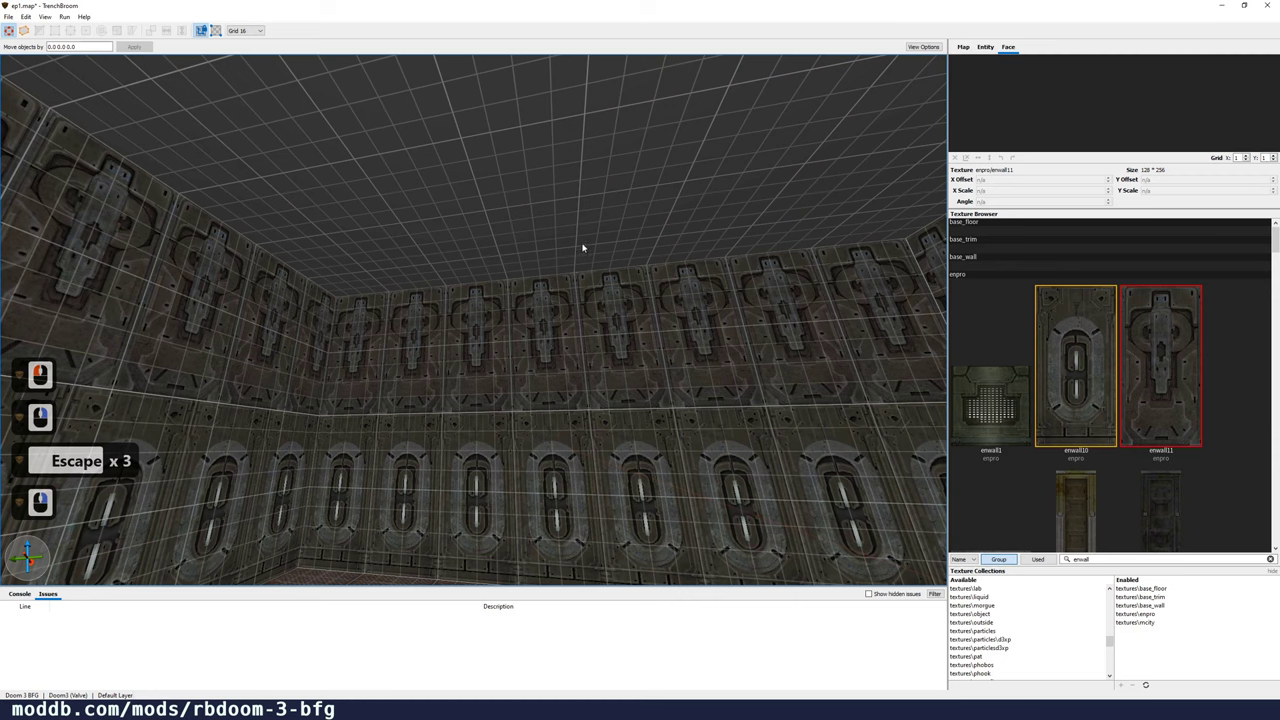
Step: Limit the texture browser to used textures and clear its search filter
right_click_drag(605, 252, 547, 392)
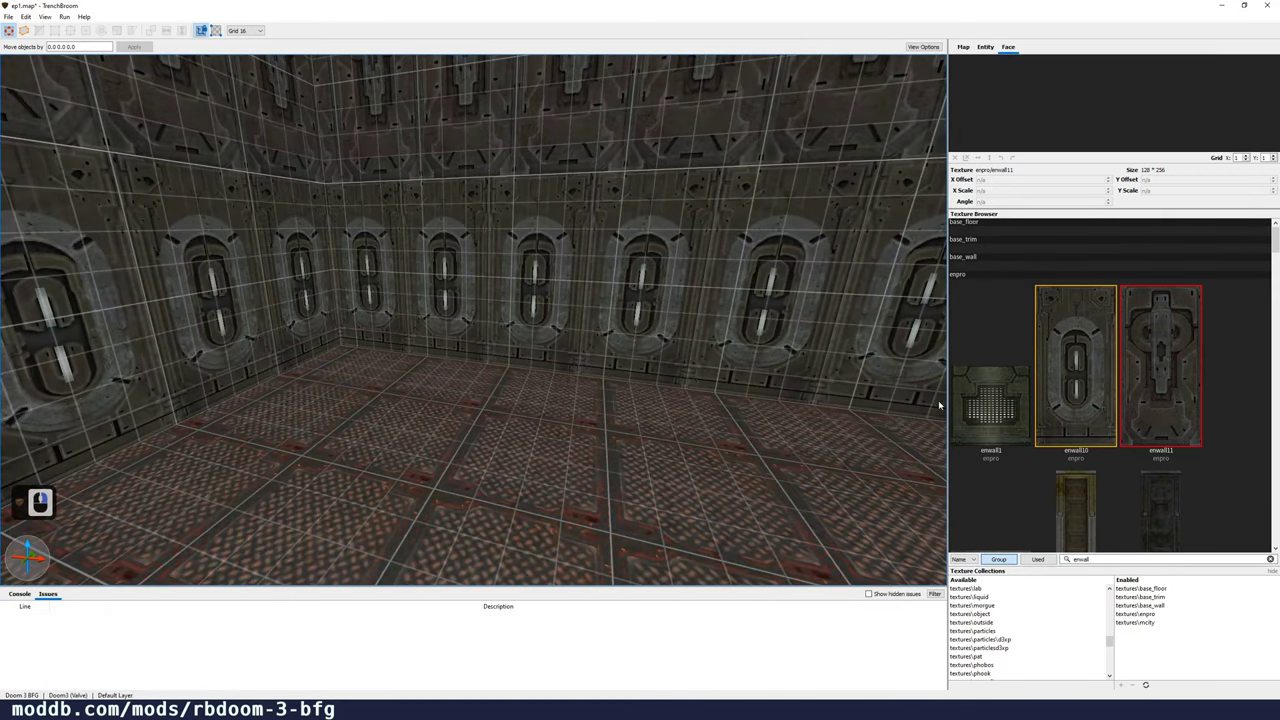
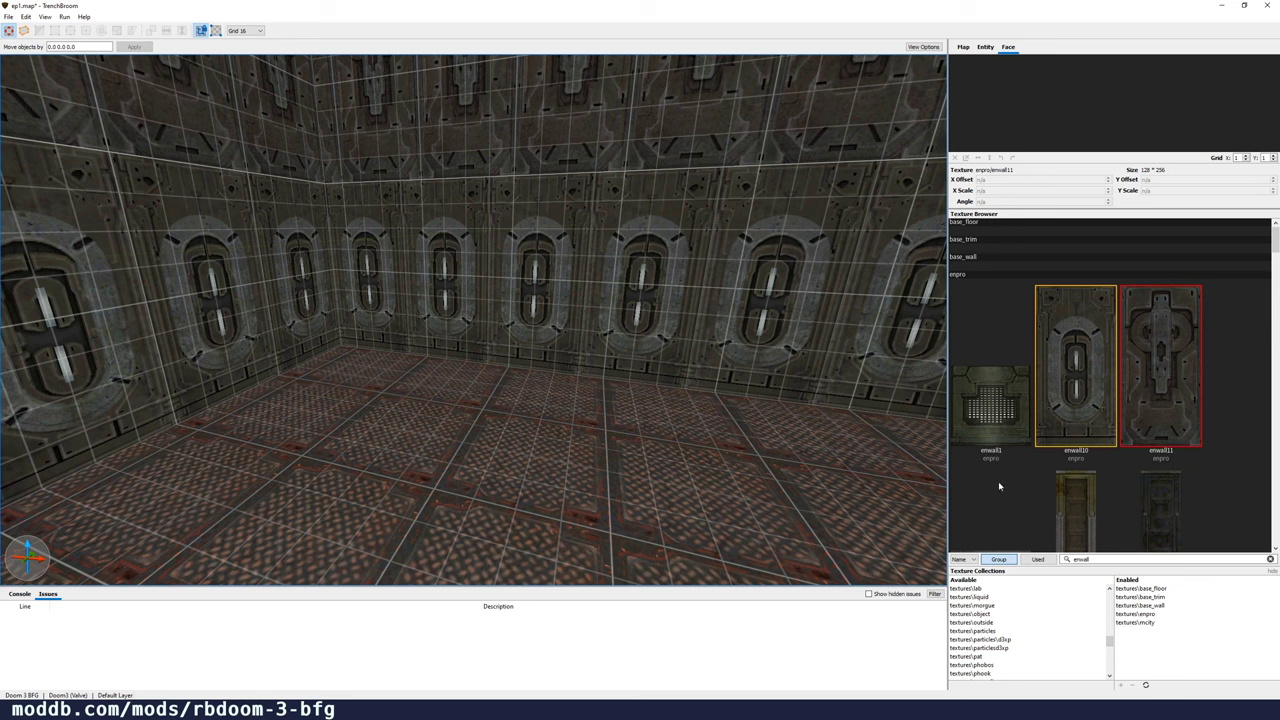
left_click(1039, 559)
scroll(1213, 400, "down", 5)
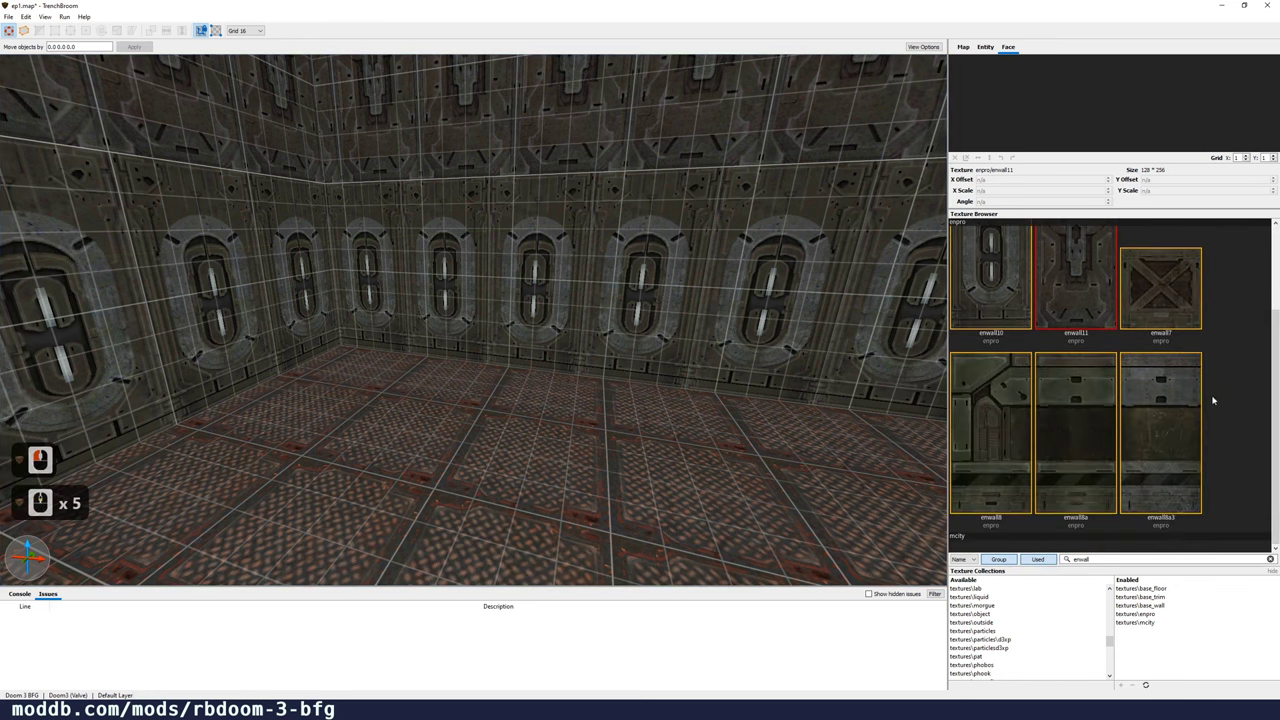
scroll(1170, 300, "up", 4)
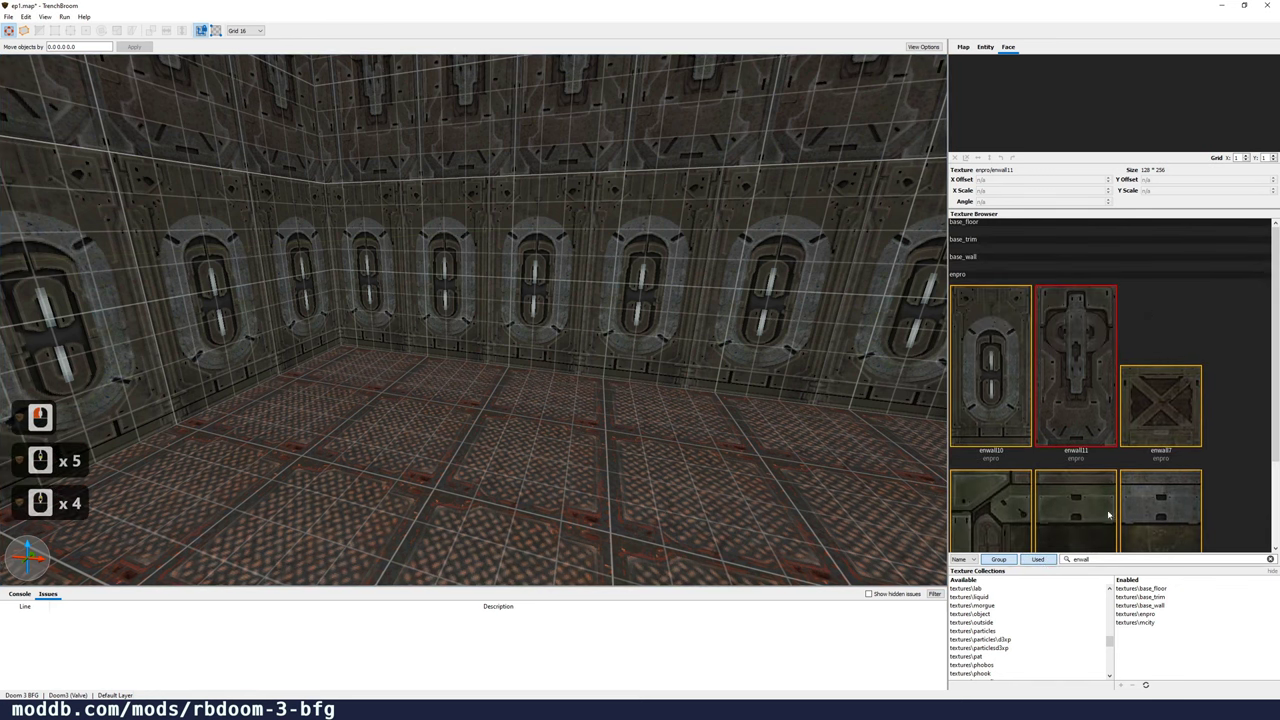
double_click(1097, 561)
key("BackSpace")
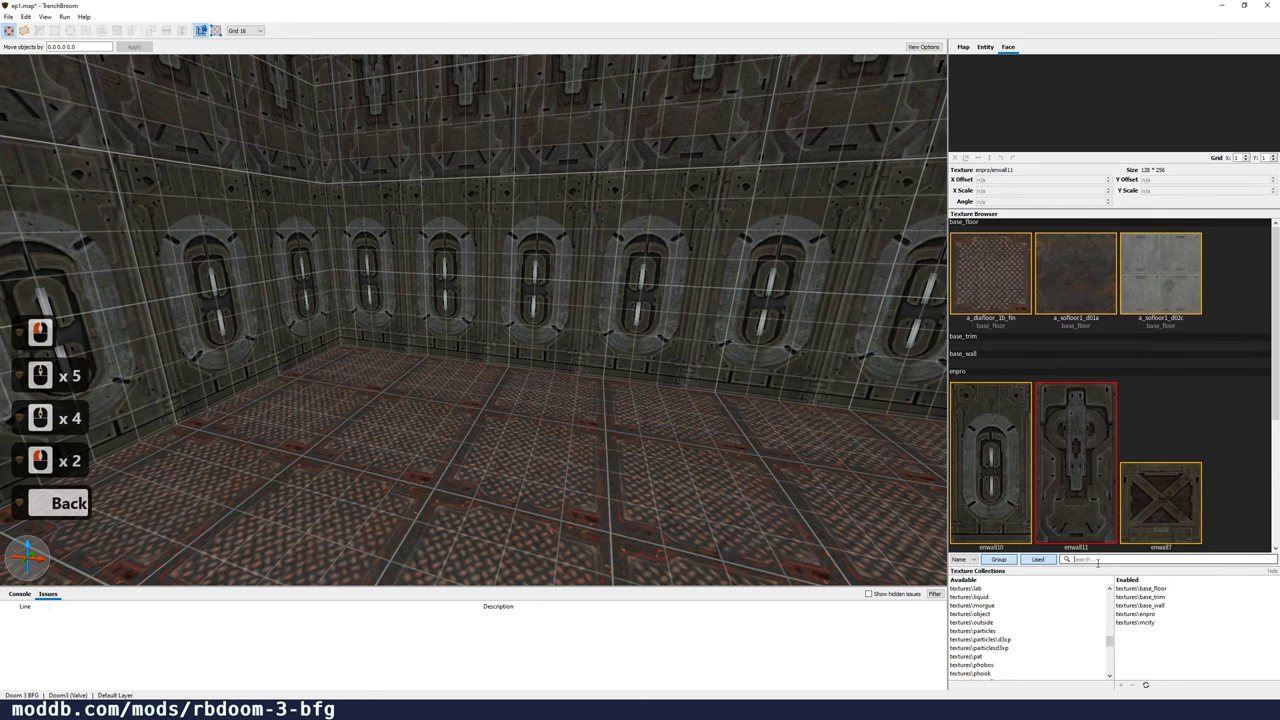
Step: Select the second room's ceiling brush and apply the a_sofloor1_d02c texture
mouse_move(735, 422)
right_mouse_down()
mouse_move(754, 371)
mouse_move(666, 306)
right_mouse_up()
left_click(672, 293)
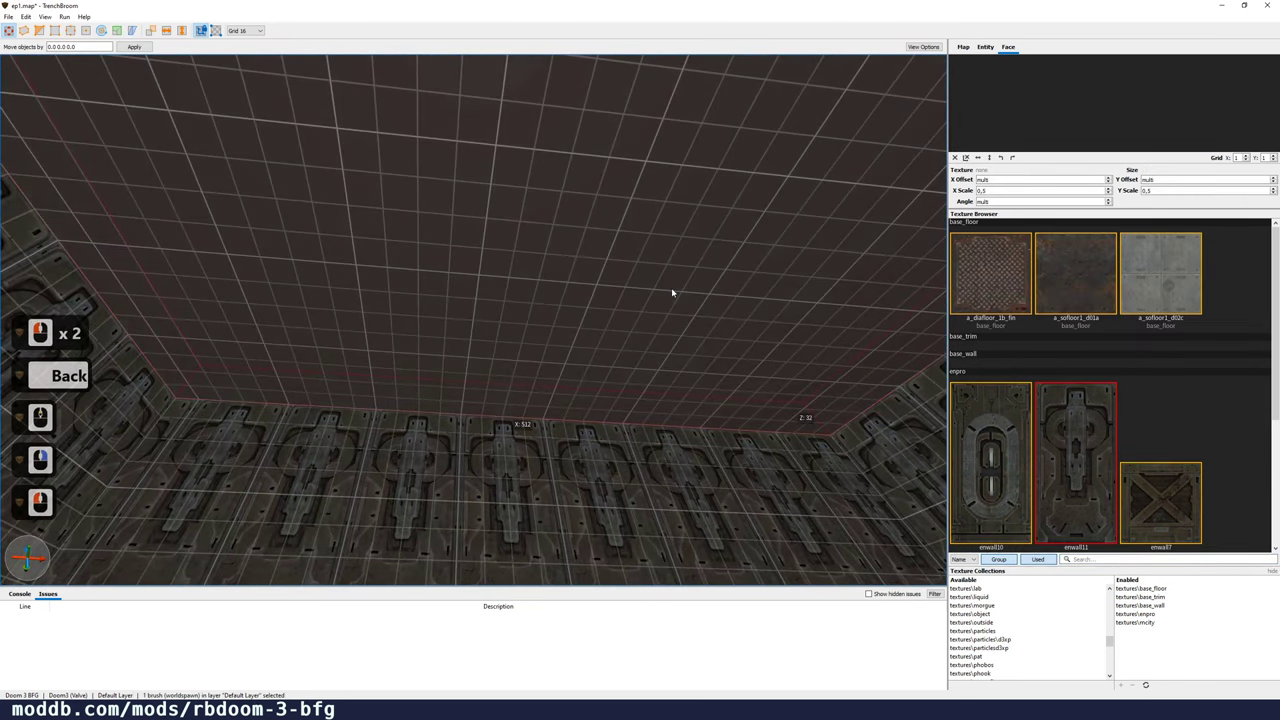
left_click(1169, 271)
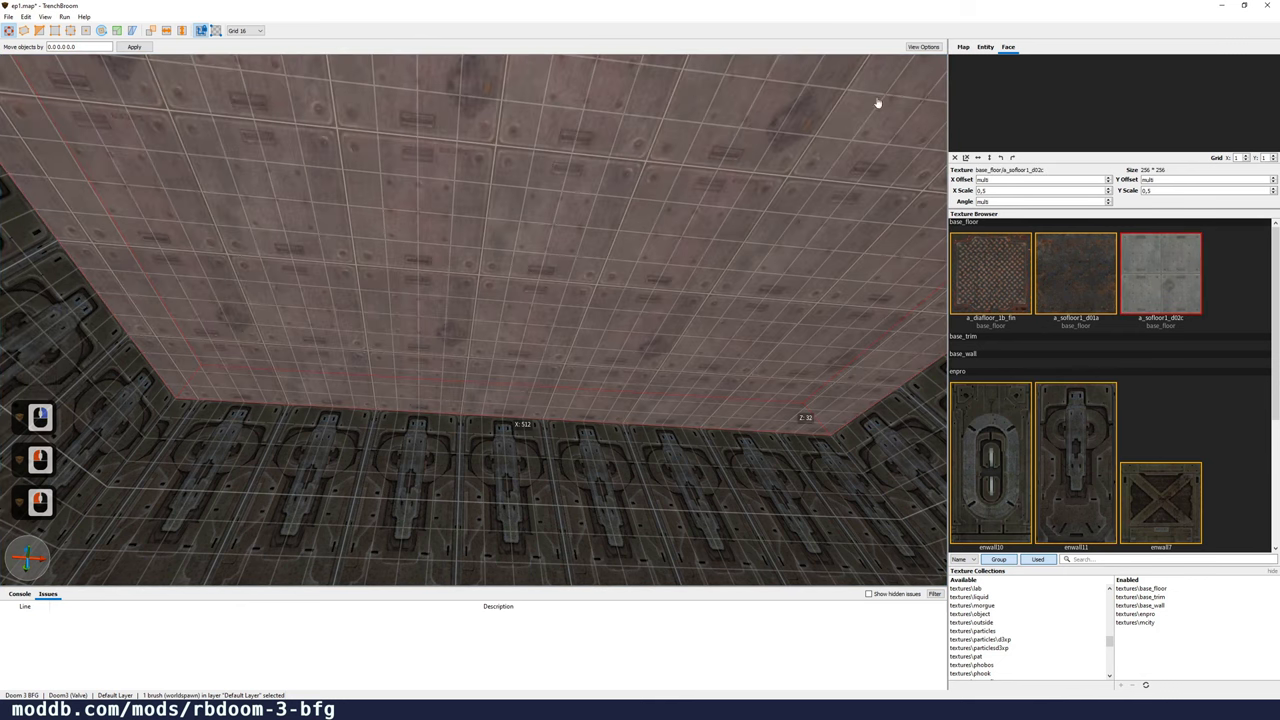
right_click_drag(635, 322, 706, 294)
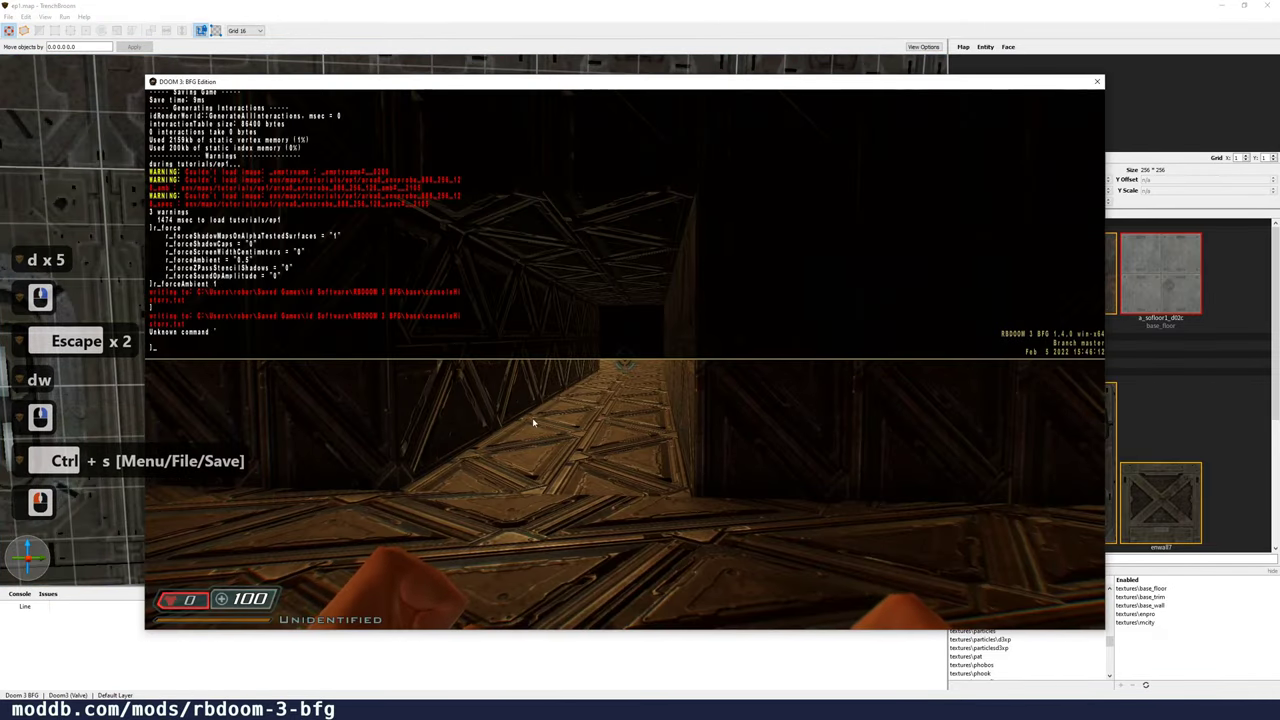
Step: Switch to the Doom 3 BFG console, recompile the saved ep1 map, and load it with devmap tutorials/ep1.map
left_click(533, 422)
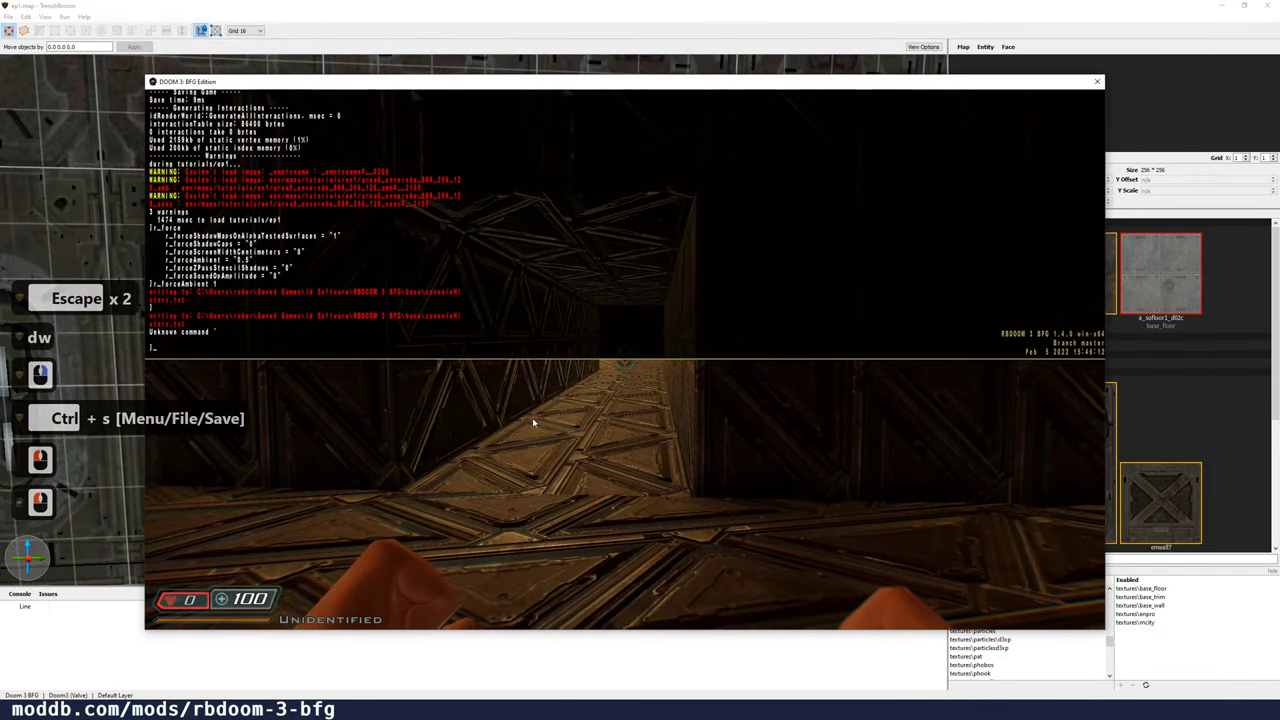
left_click(533, 422)
key("Up")
key("Up")
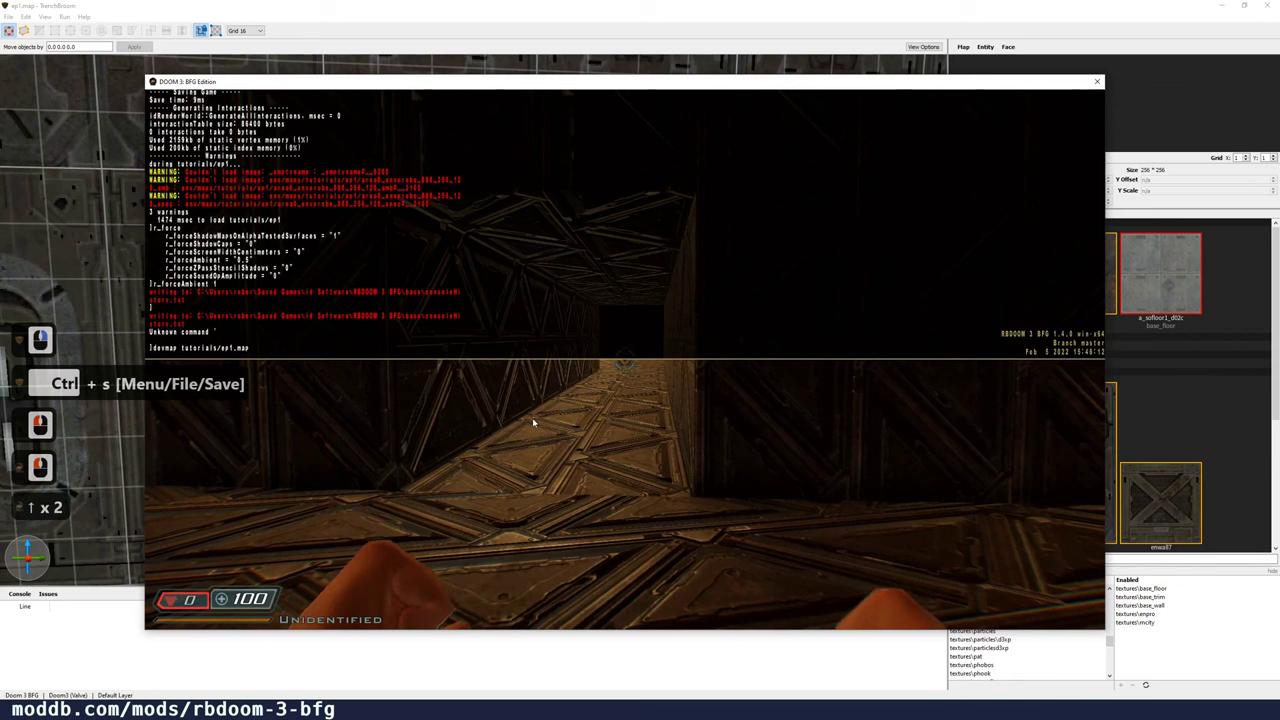
key("Up")
key("Return")
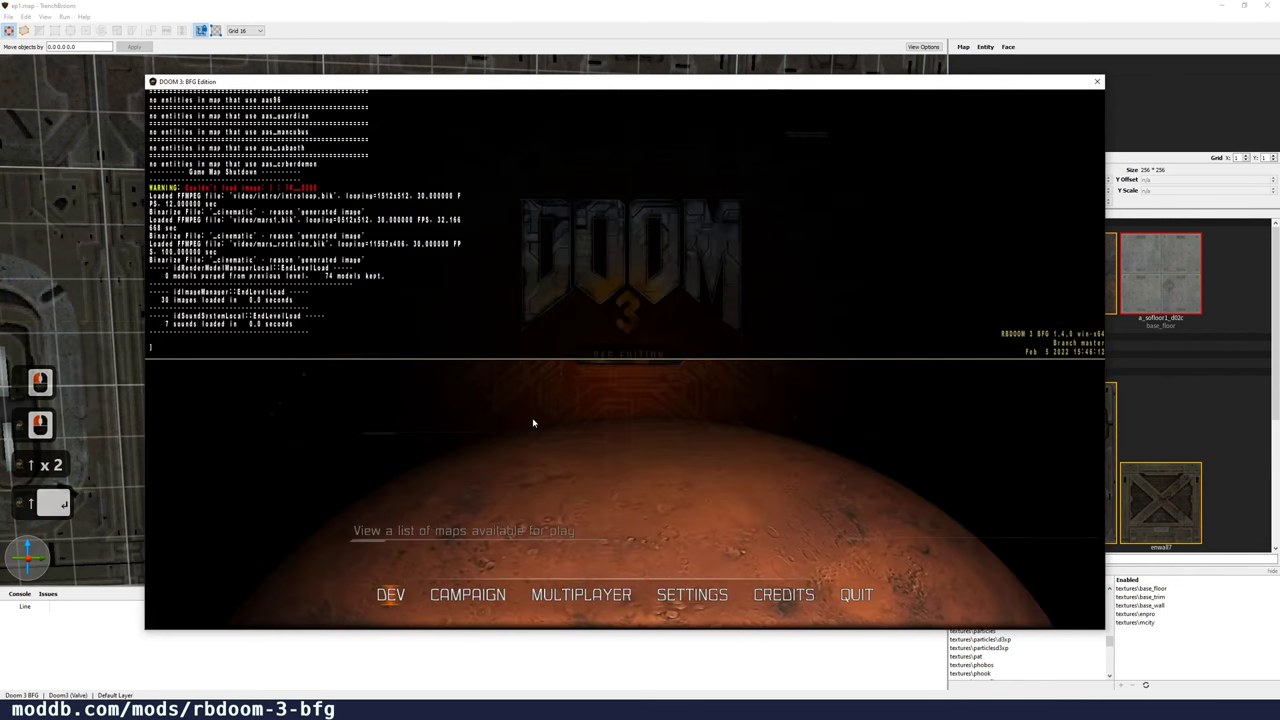
key("Up")
key("Up")
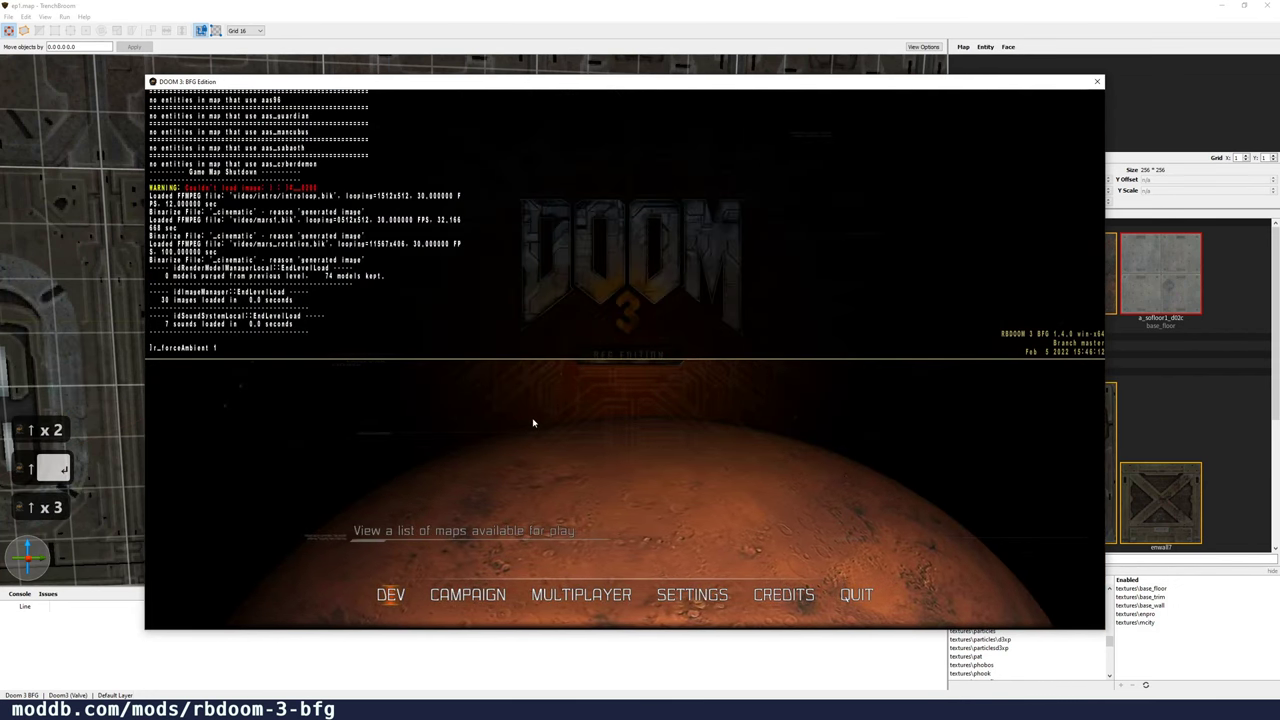
key("Up")
key("Return")
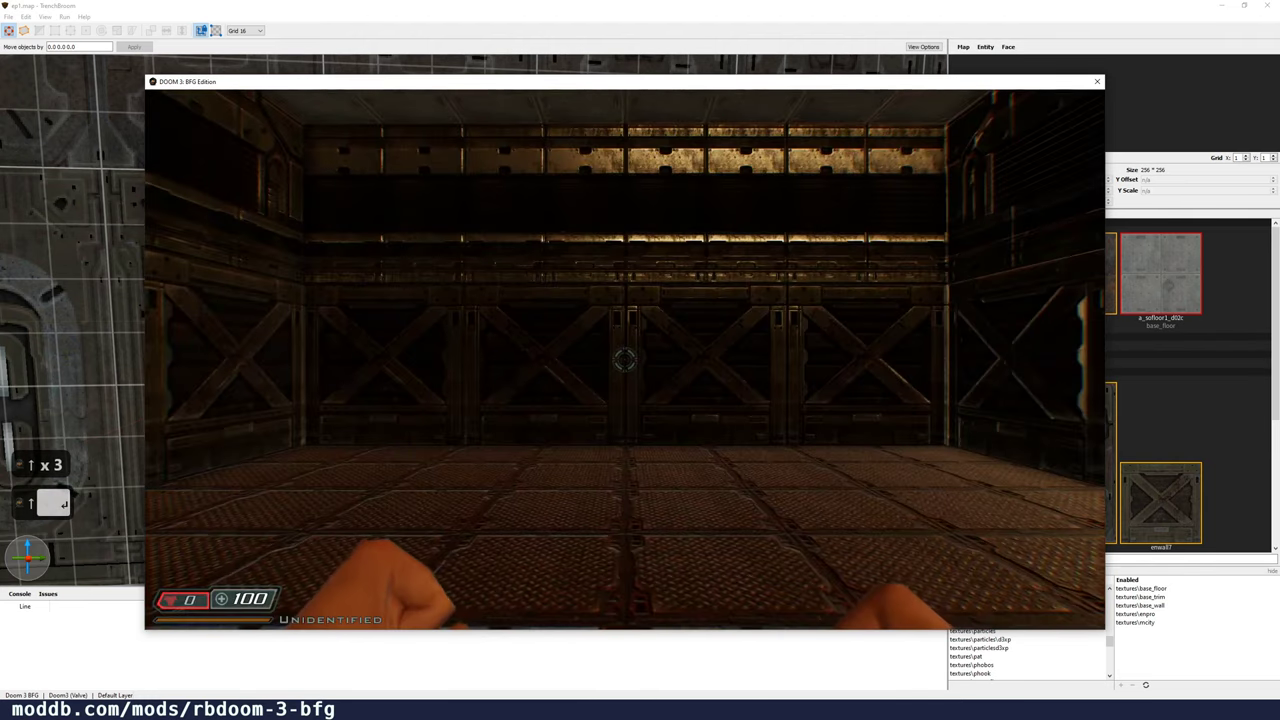
Step: Walk around the reloaded map in the game and examine the wall, ceiling and corridor textures
key("d")
key("d")
key("d")
key("d")
key("d")
key("d")
key("d")
key("d")
key("d")
key("d")
key("d")
key("d")
key("d")
key("d")
key("d")
key("d")
key("d")
key("d")
key("d")
key("d")
key("d")
key("d")
key("d")
key("d")
key("d")
key("d")
key("d")
key("d")
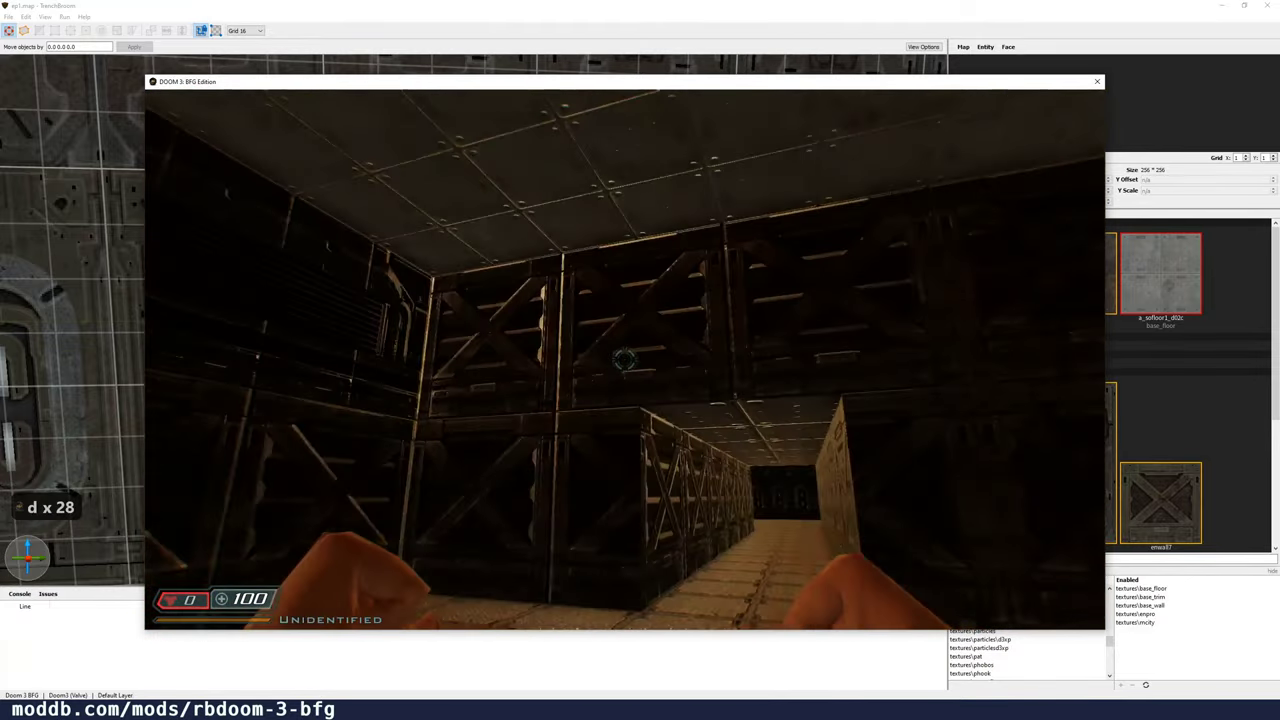
key("w")
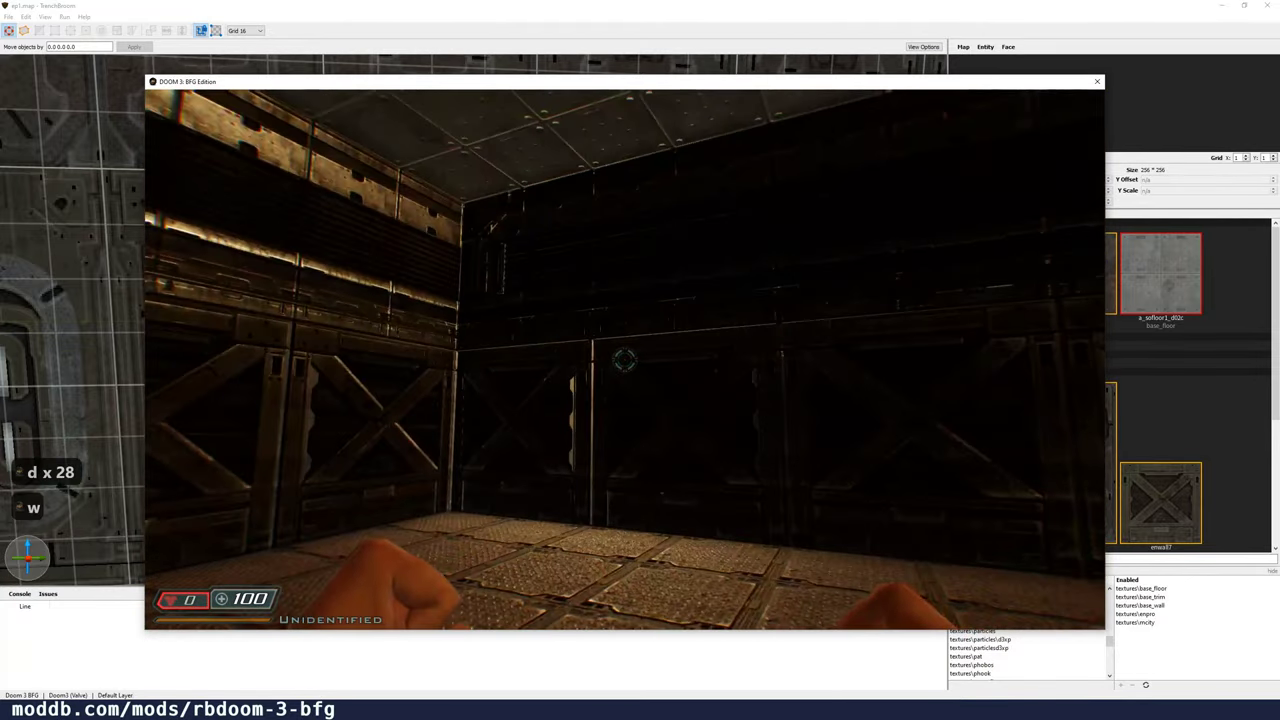
key("w")
key("w")
key("grave")
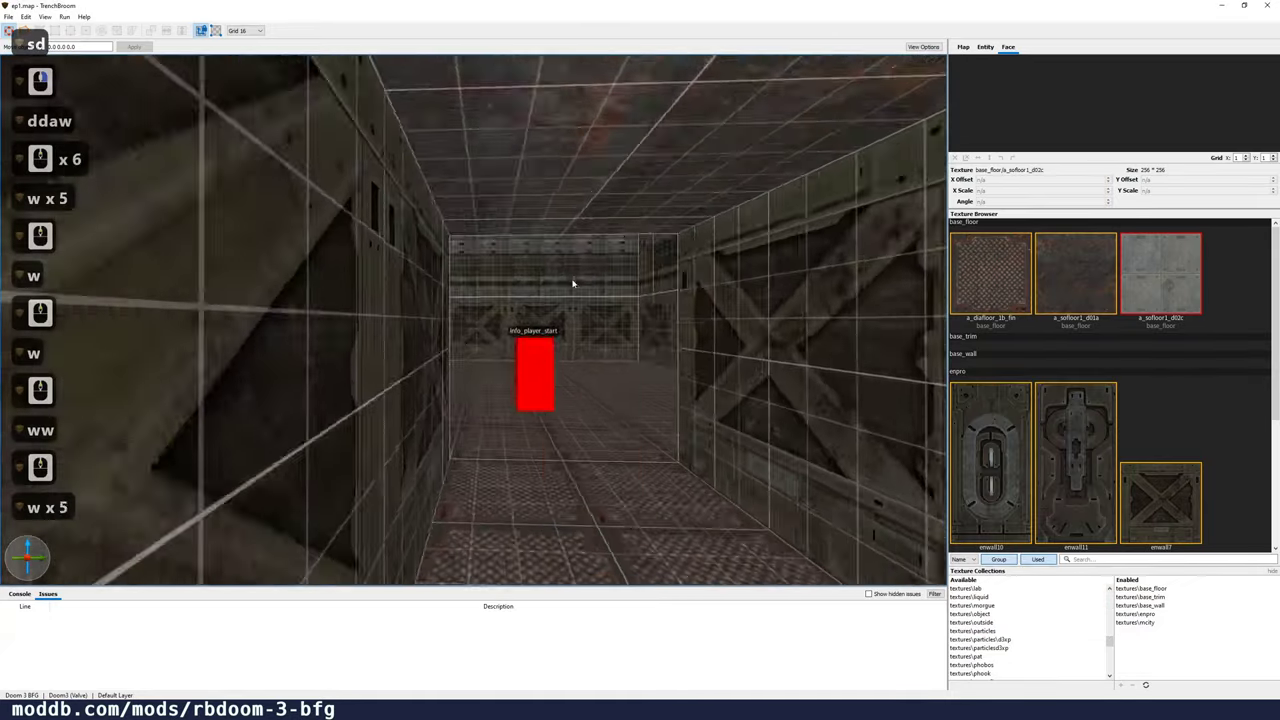
Step: Switch back to TrenchBroom and draw a flat brush about 144 × 48 × 16 units on the wall just above the crate-patterned lower section
key("w")
key("w")
key("w")
key("w")
key("w")
key("w")
key("w")
key("w")
key("w")
key("w")
key("w")
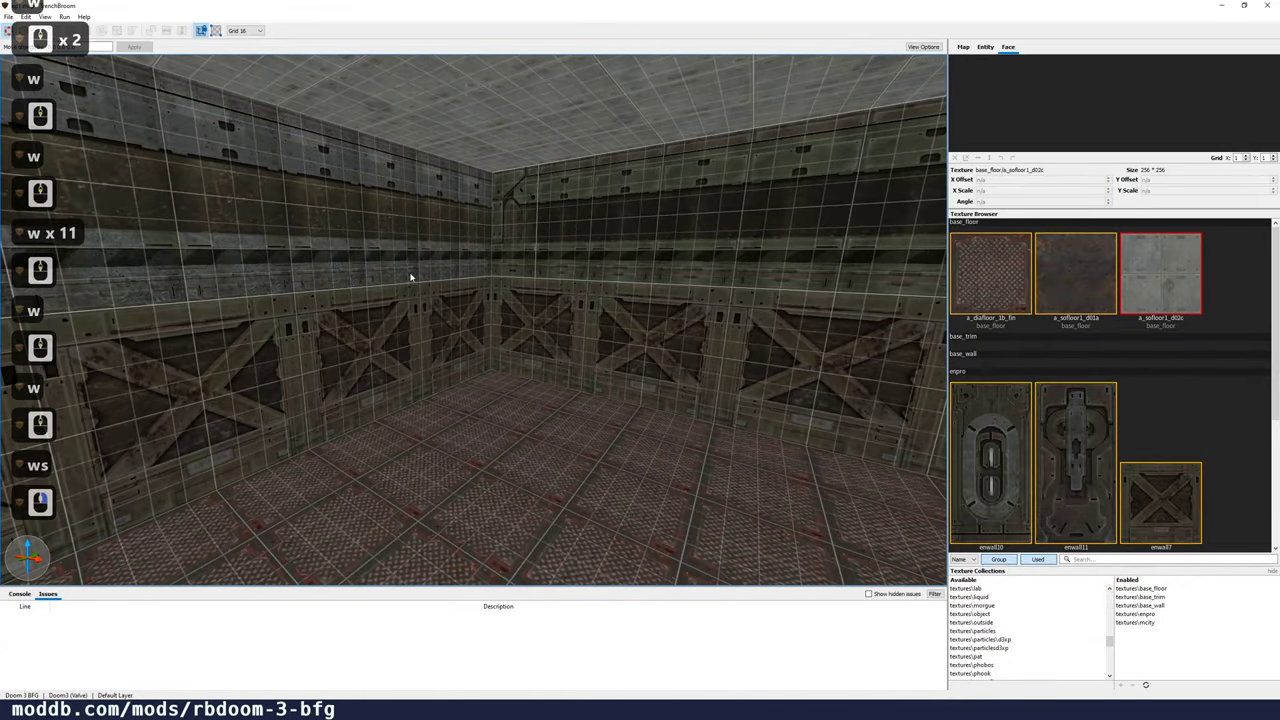
right_click_drag(595, 241, 560, 249)
key("d")
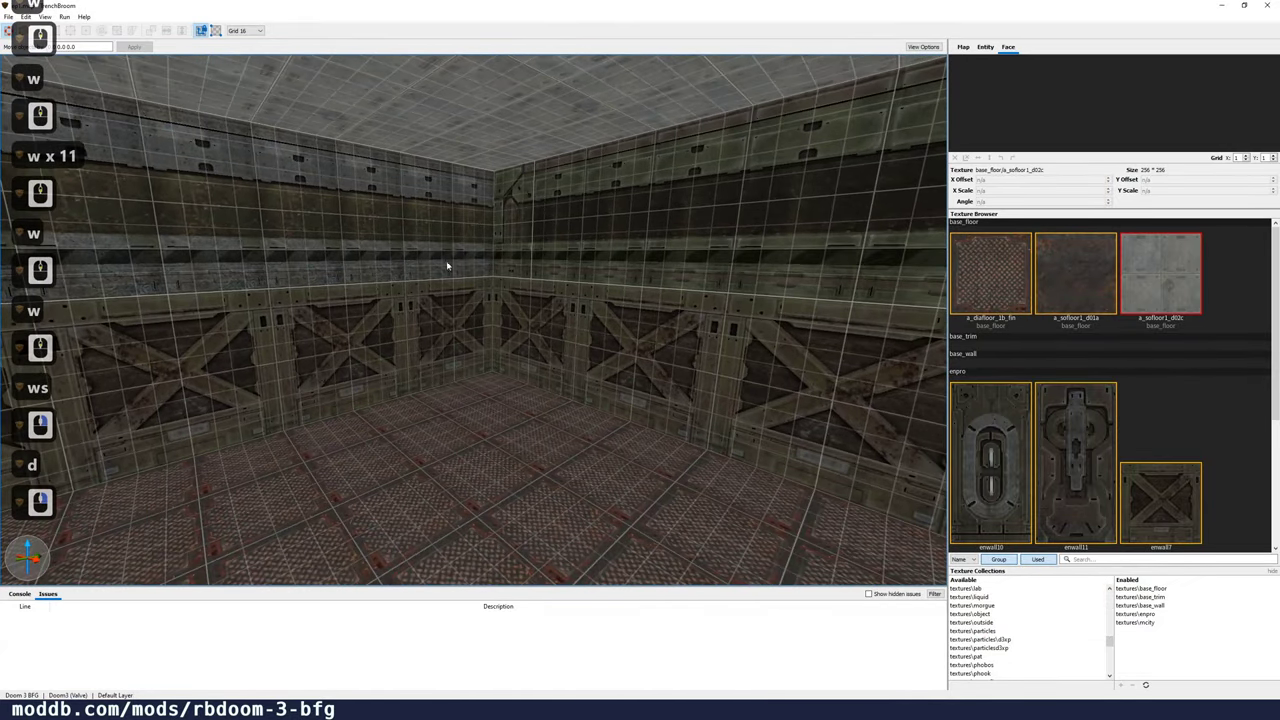
right_click_drag(447, 266, 497, 257)
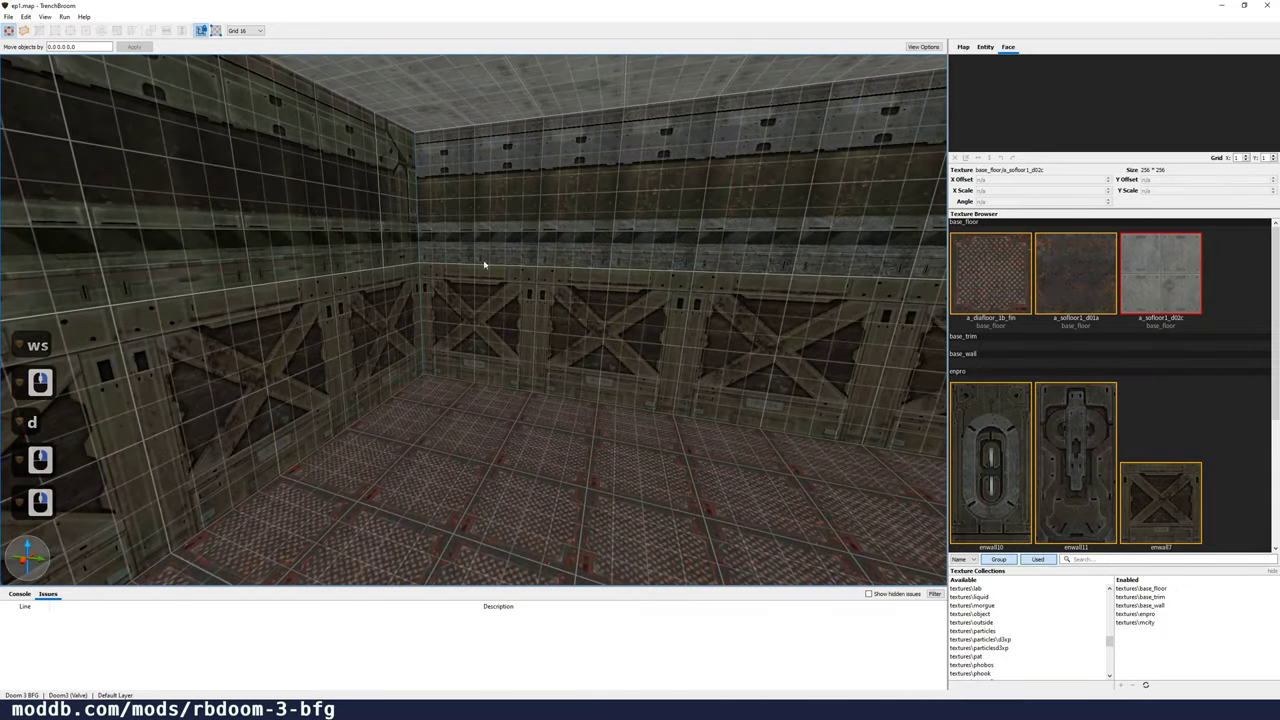
right_click_drag(664, 271, 718, 266)
left_click_drag(502, 292, 563, 297)
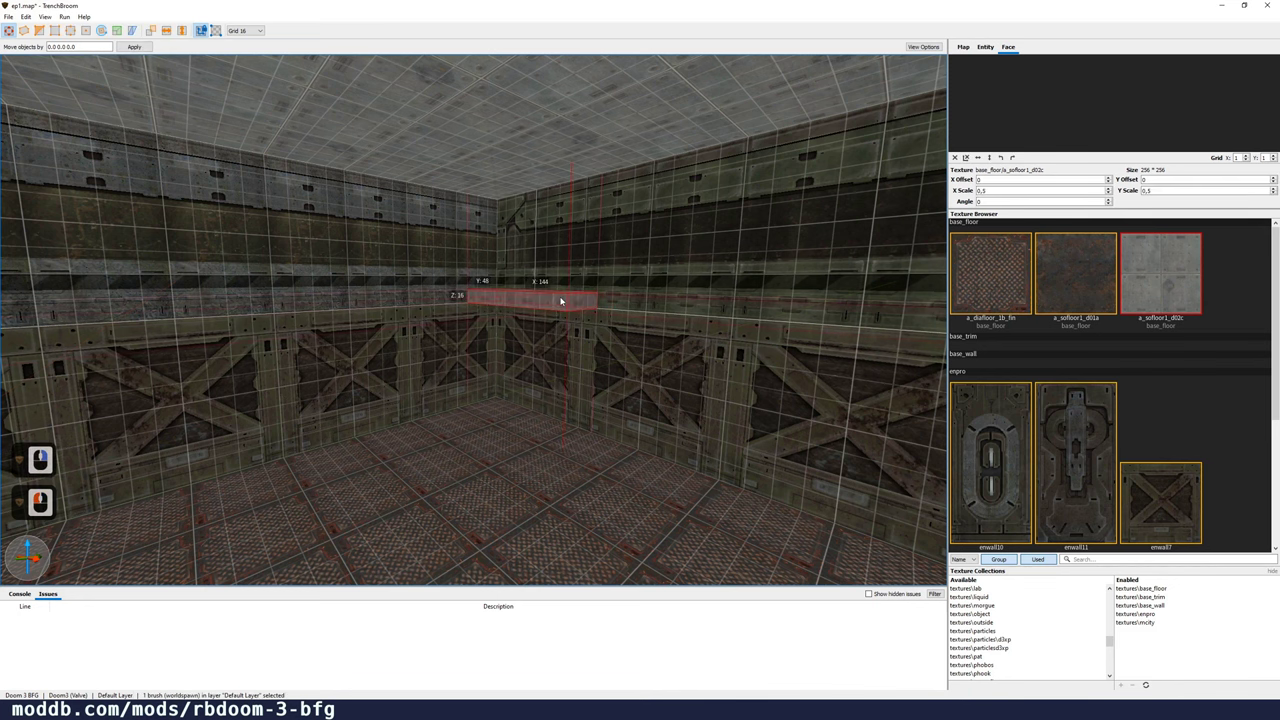
Step: Resize the flat brush into a platform spanning the wall, 128 units deep, 512 units long and 16 units thick
key("a")
key("w")
right_click_drag(563, 297, 604, 306)
key("d")
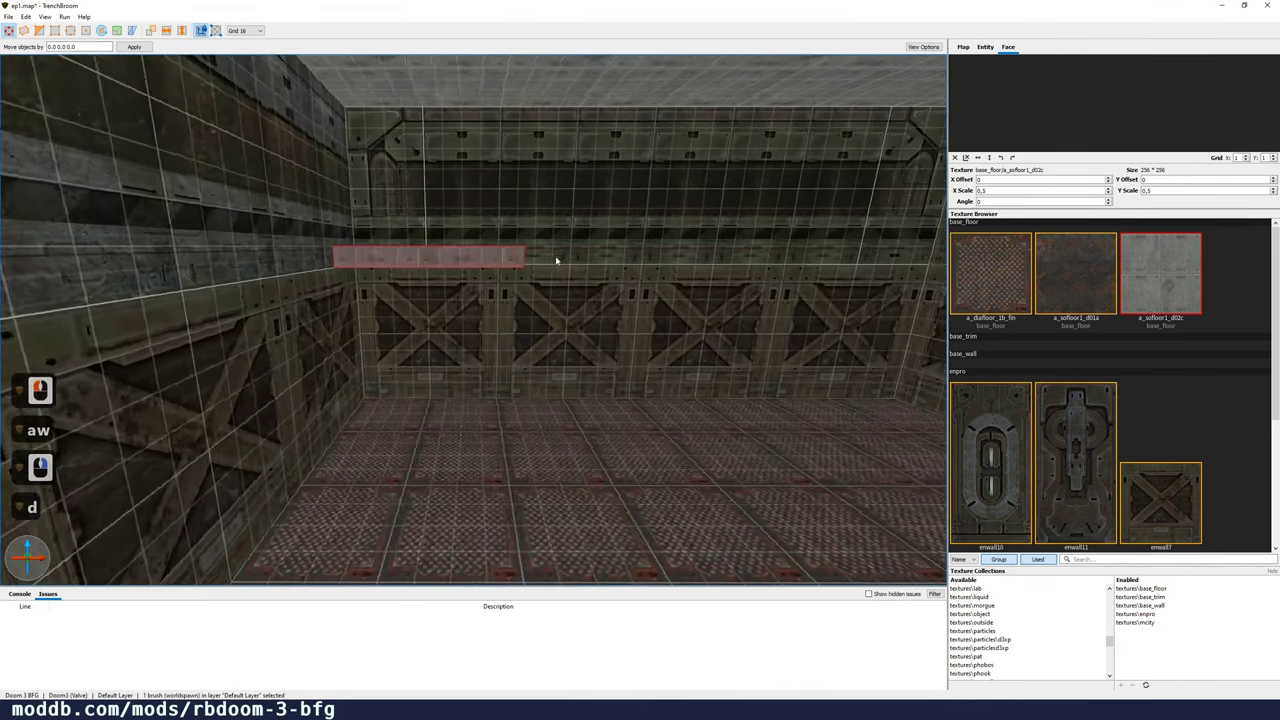
left_click_drag(424, 260, 417, 259, "shift")
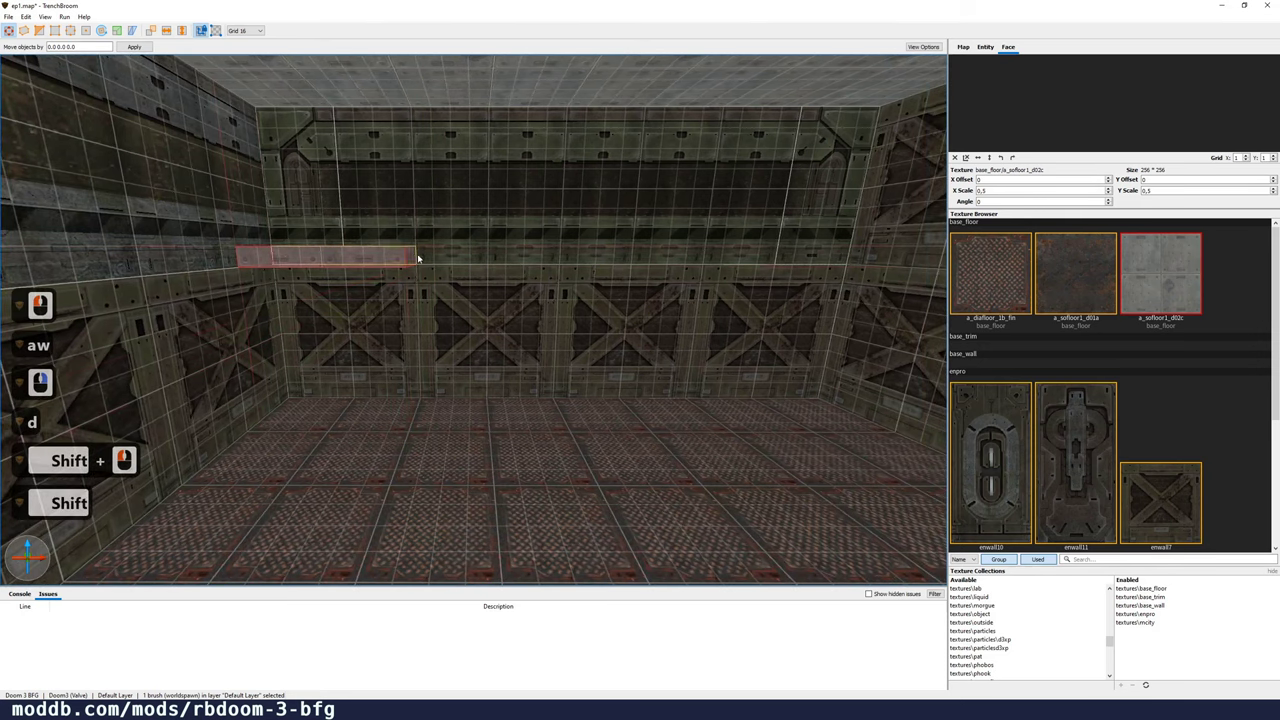
right_click_drag(523, 254, 460, 258)
key("d")
mouse_move(633, 236)
left_mouse_down("shift")
mouse_move(386, 268)
mouse_move(43, 276)
left_mouse_up("shift")
mouse_move(505, 290)
right_mouse_down()
mouse_move(520, 310)
mouse_move(497, 266)
mouse_move(440, 254)
right_mouse_up()
key("s")
key("a")
left_click_drag(380, 238, 206, 240, "shift")
key("d")
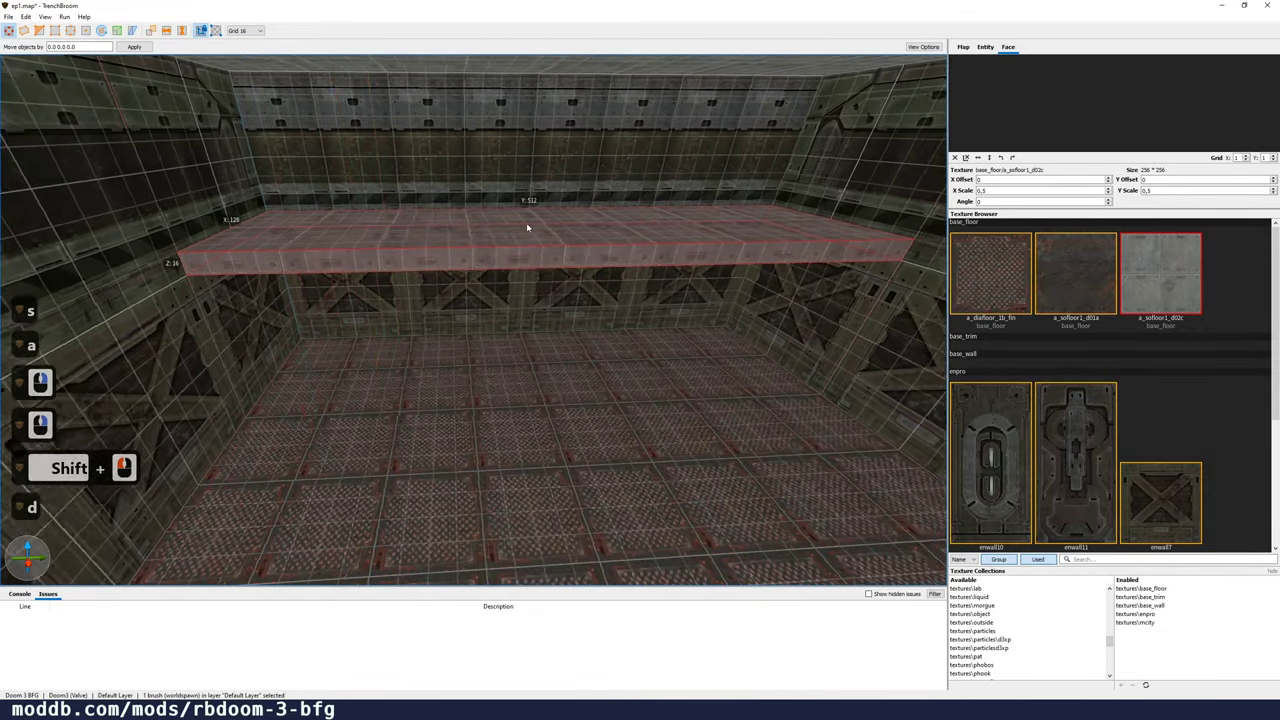
key("a")
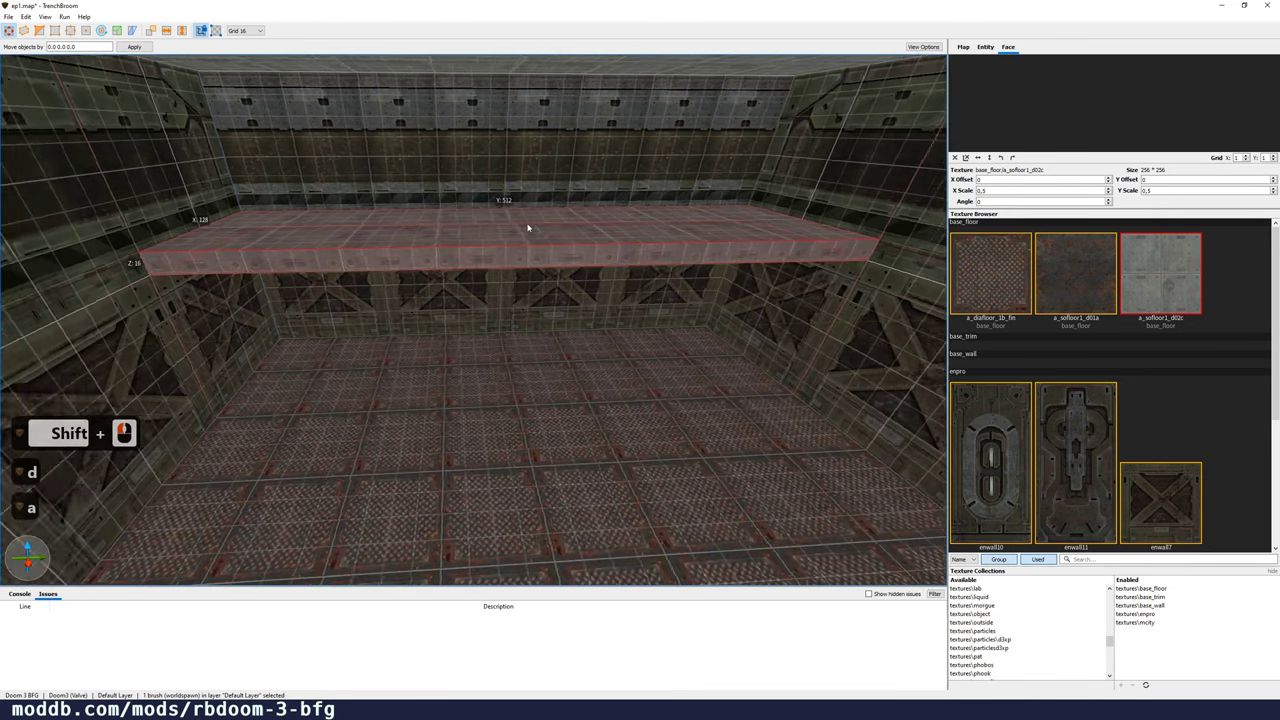
right_click_drag(528, 228, 543, 228)
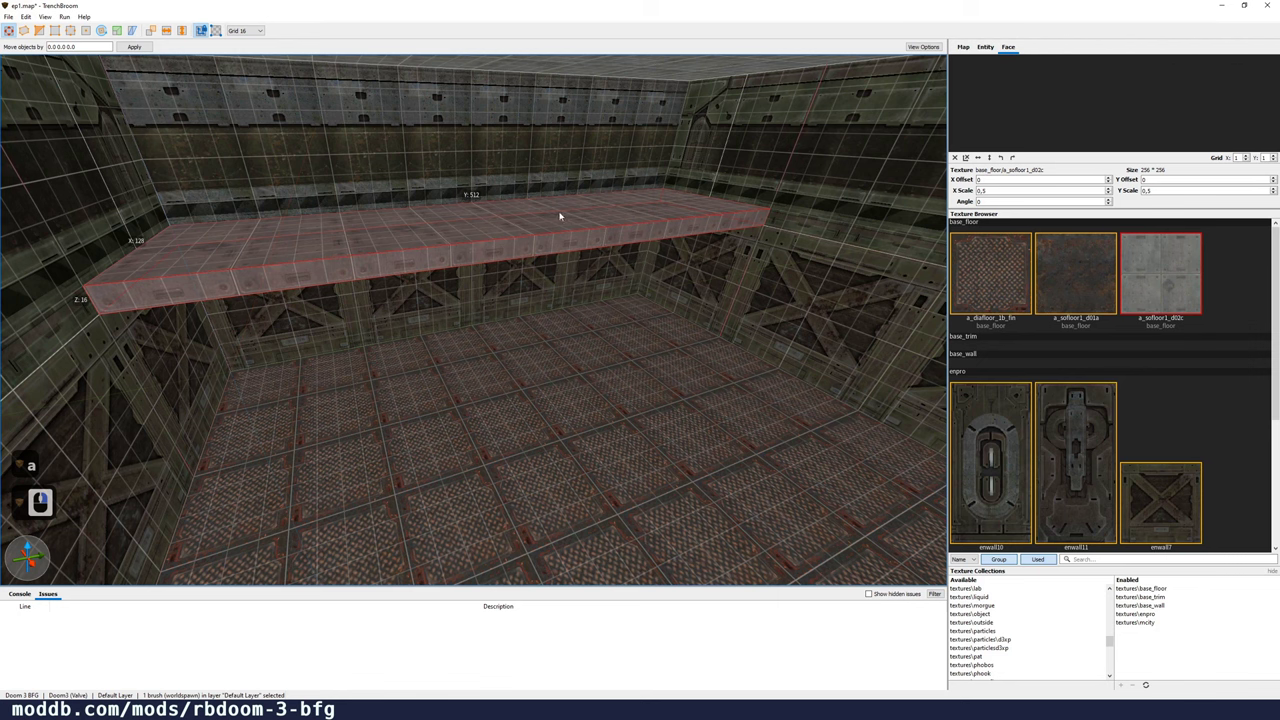
Step: Filter the texture browser by encyl with unused textures included, and apply encyl3 to the platform
key("w")
key("w")
key("w")
right_click_drag(514, 219, 525, 231)
scroll(525, 231, "down", 1)
key("s")
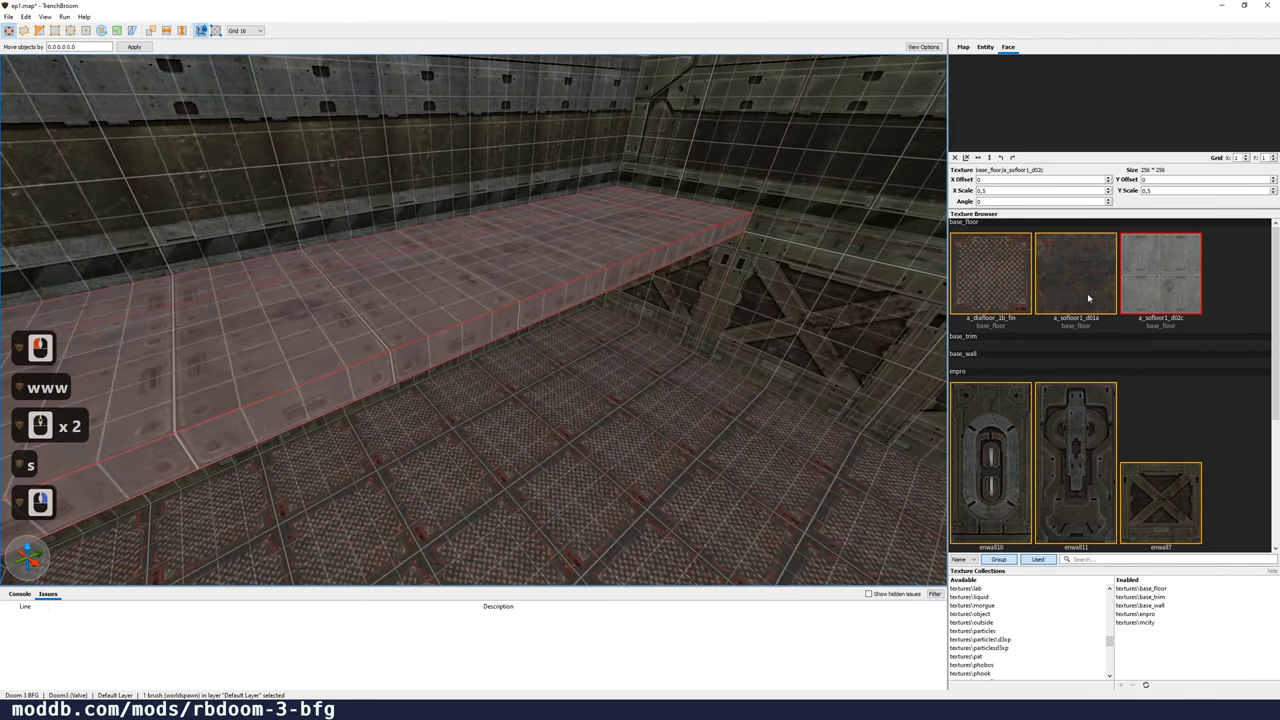
double_click(1151, 560)
type("en")
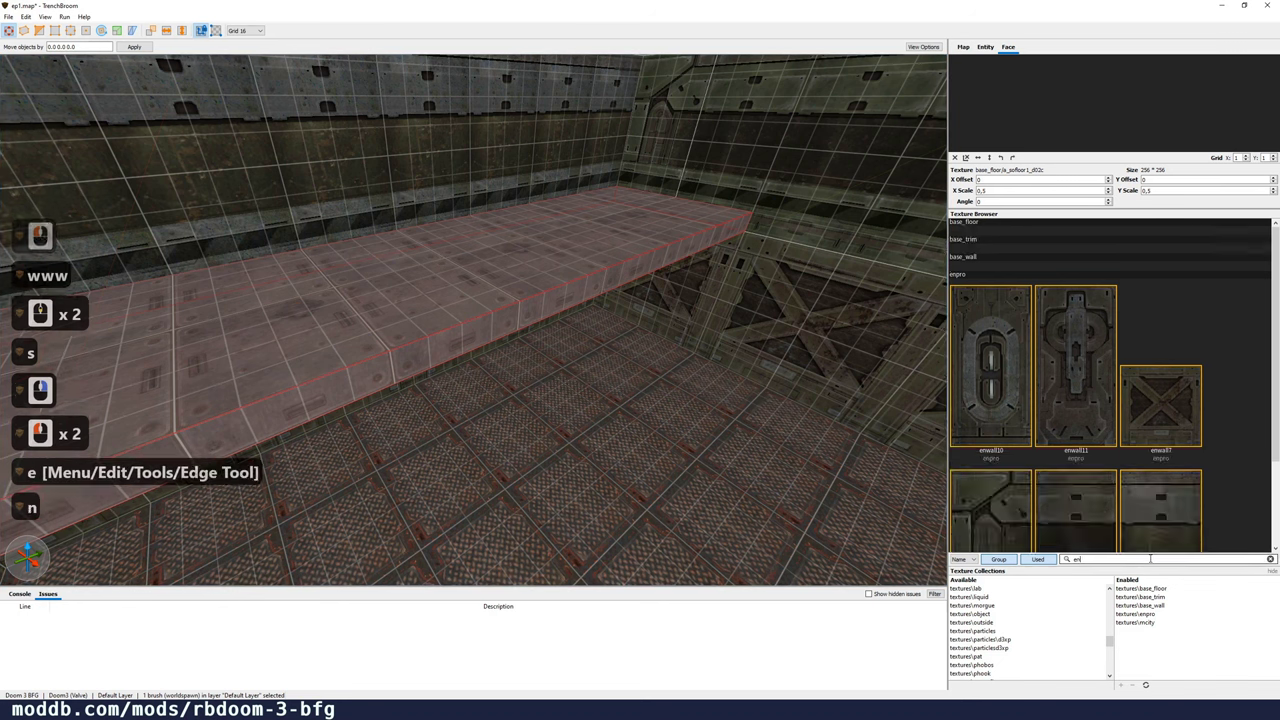
type("cyil")
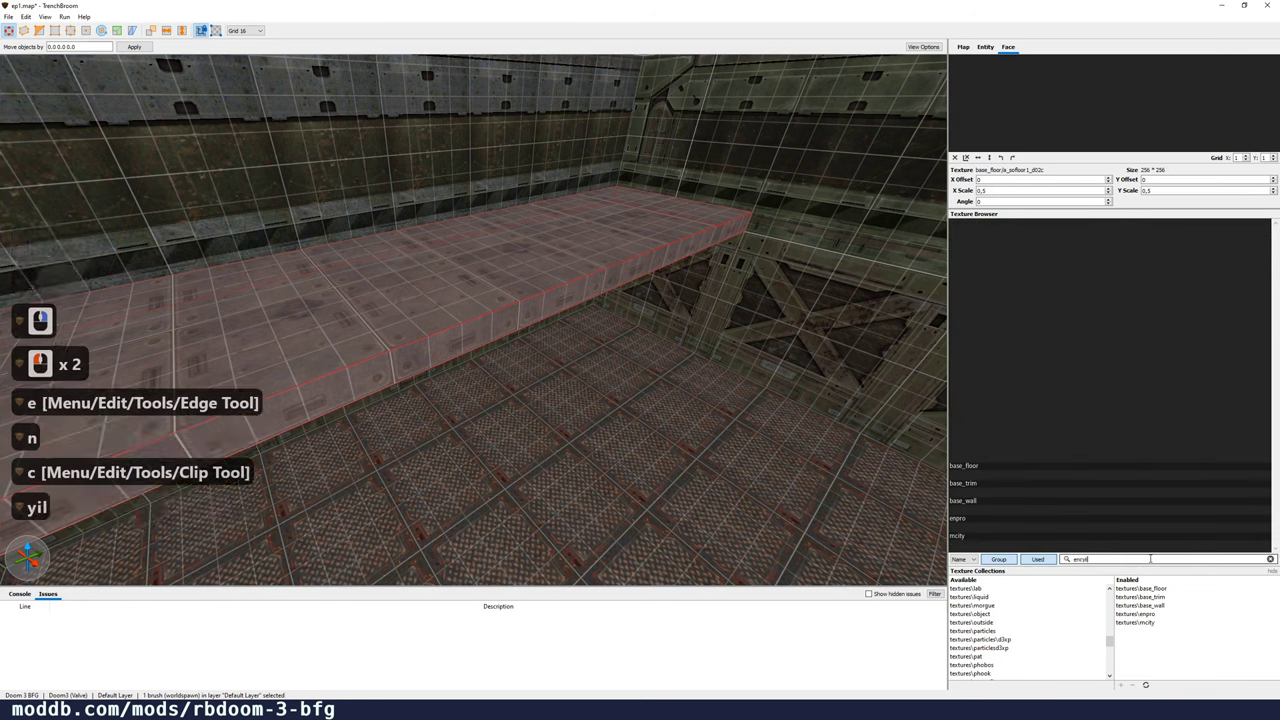
key("BackSpace")
key("BackSpace")
type("l")
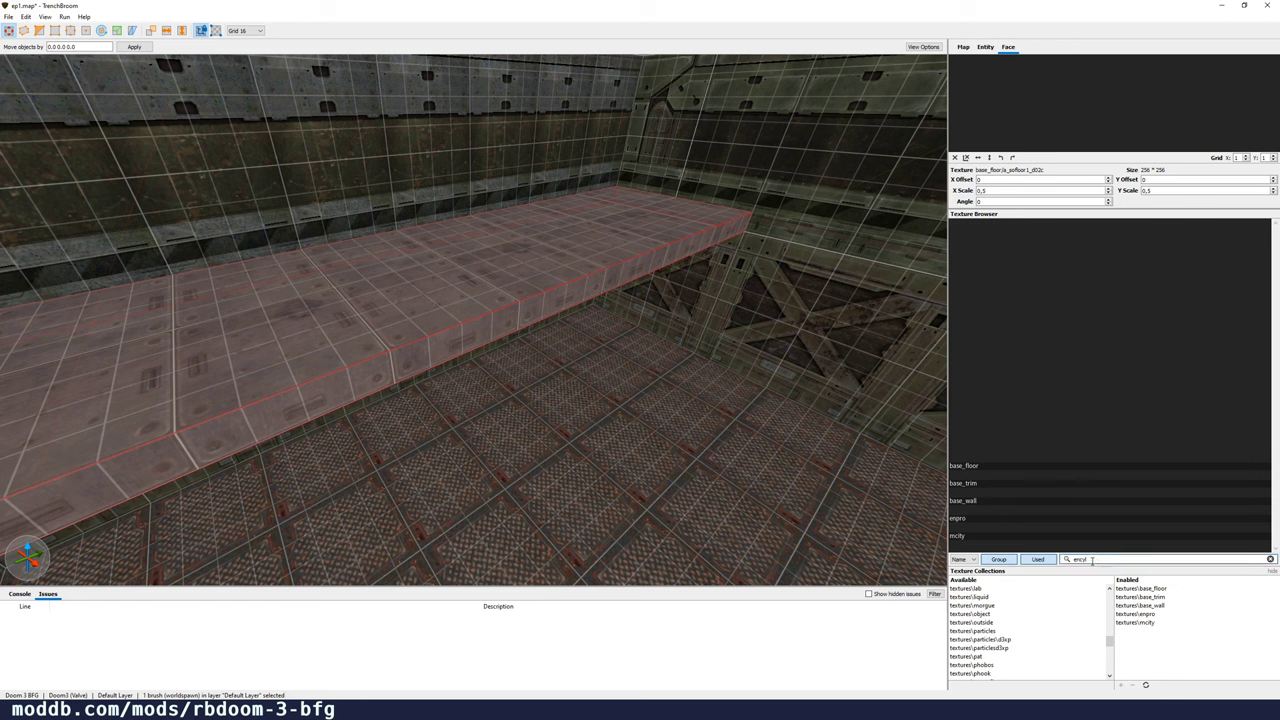
left_click(1040, 560)
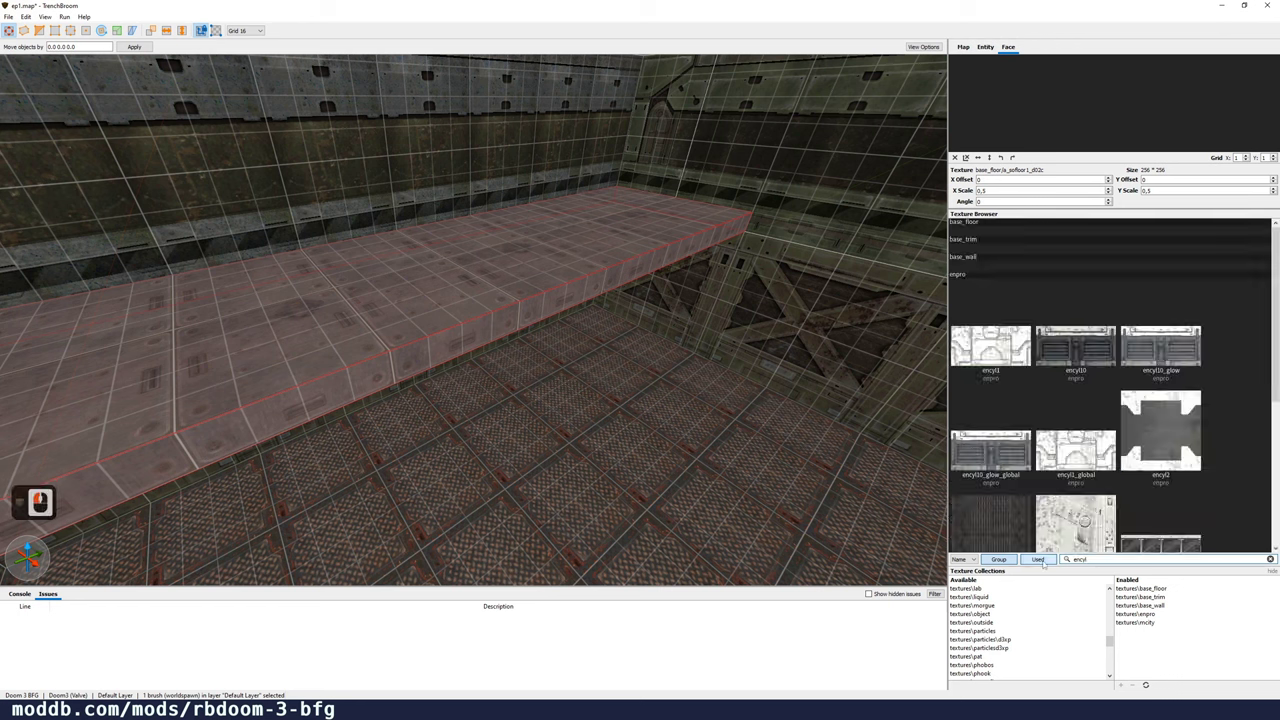
scroll(1013, 384, "down", 3)
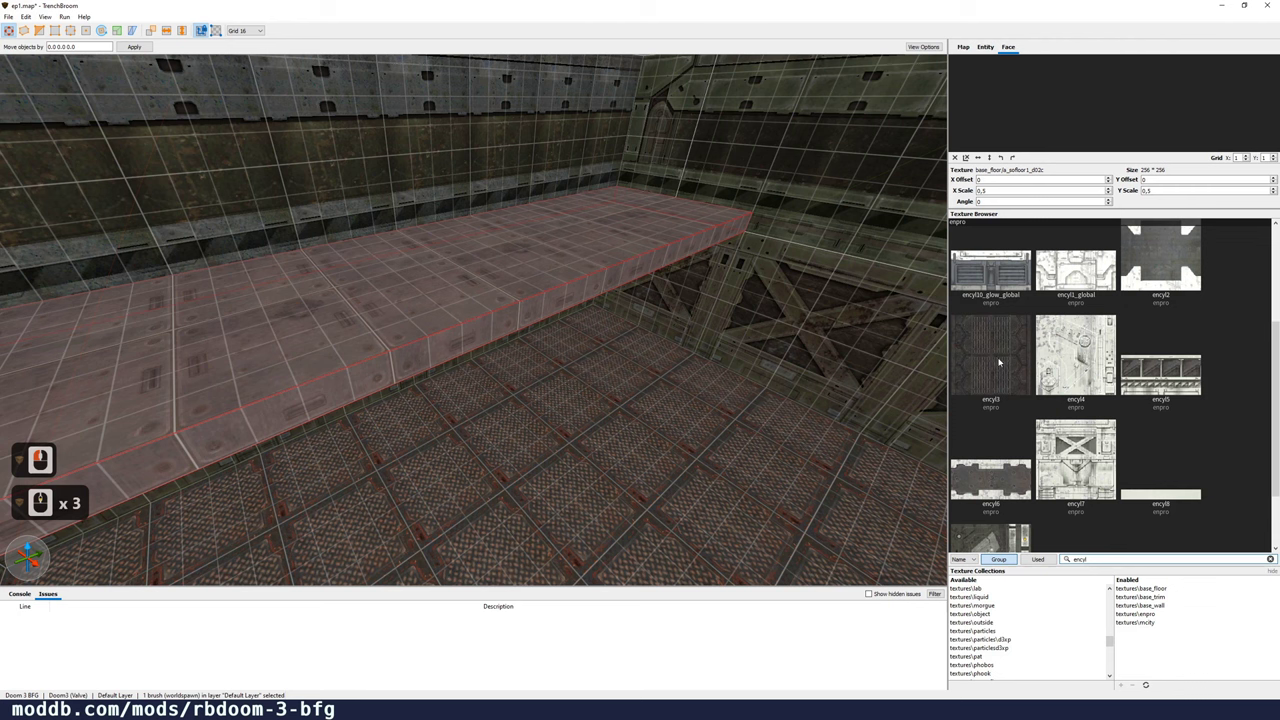
left_click(997, 366)
Step: Apply the bluetex3j_ed trim texture to the platform's front face and reset its texture alignment
mouse_move(507, 286)
right_mouse_down()
mouse_move(468, 276)
mouse_move(511, 277)
right_mouse_up()
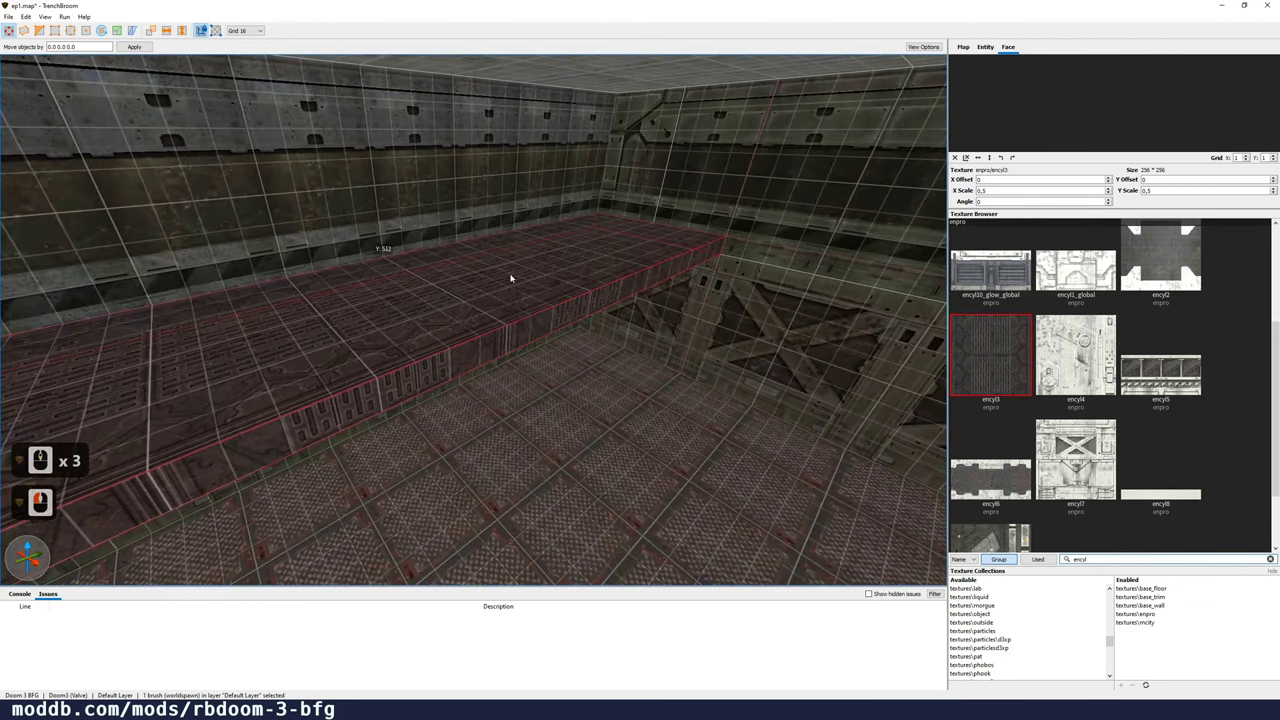
scroll(507, 278, "up", 1)
scroll(1002, 388, "down", 3)
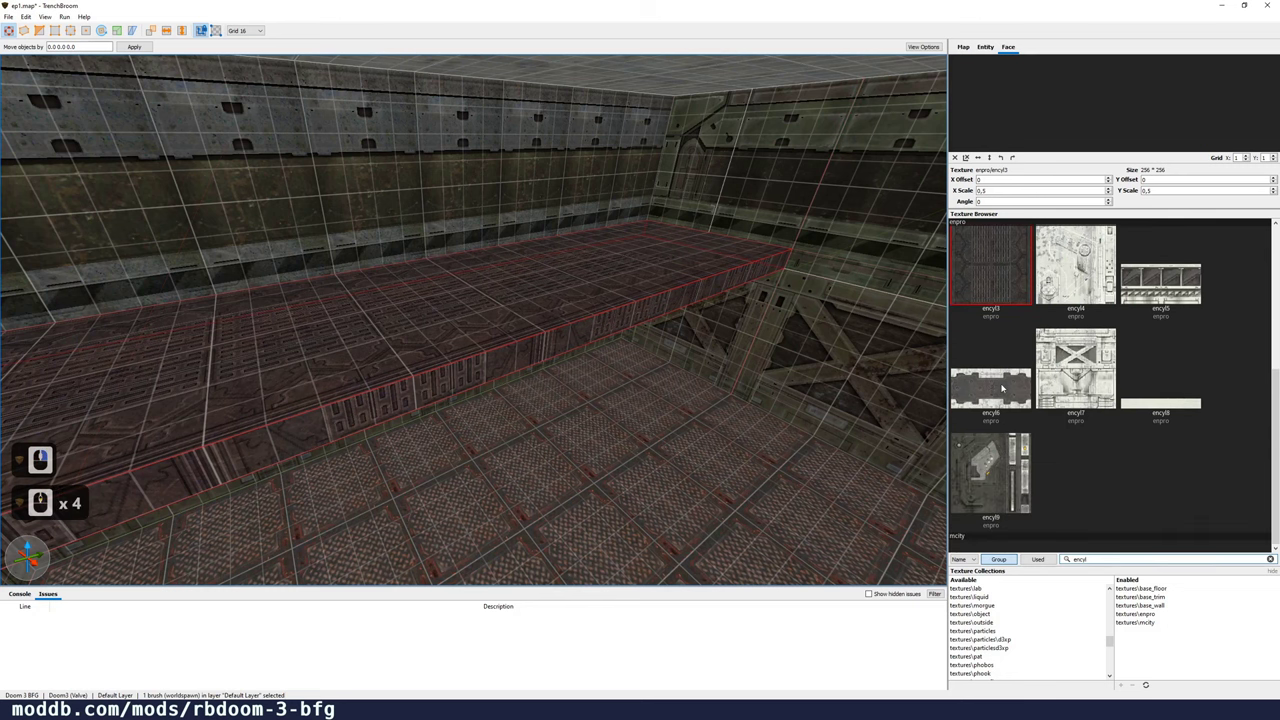
left_click(667, 307, "shift")
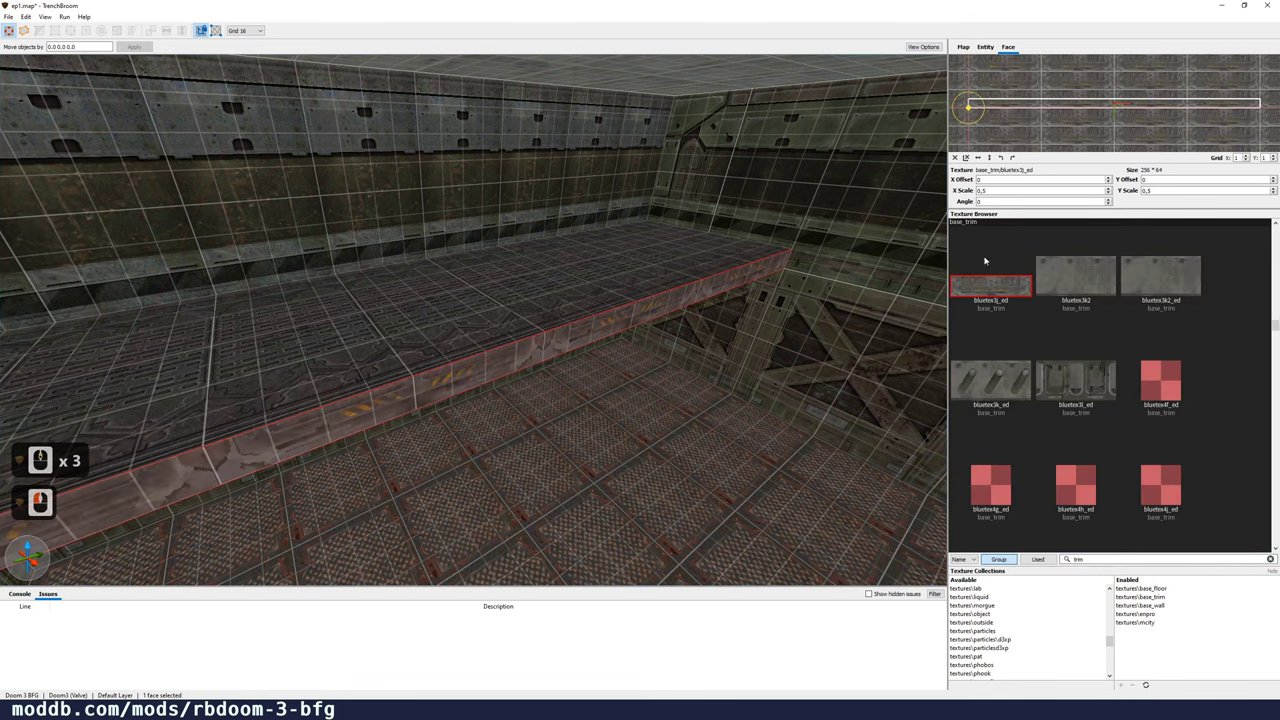
left_click(967, 159)
Step: Deselect the front face and examine the textured platform and its trim edge from several viewpoints
right_click_drag(751, 315, 689, 322)
scroll(715, 322, "up", 2)
key("d")
key("w")
key("s")
key("d")
key("w")
key("d")
key("s")
key("s")
key("s")
key("s")
key("s")
key("s")
key("a")
key("a")
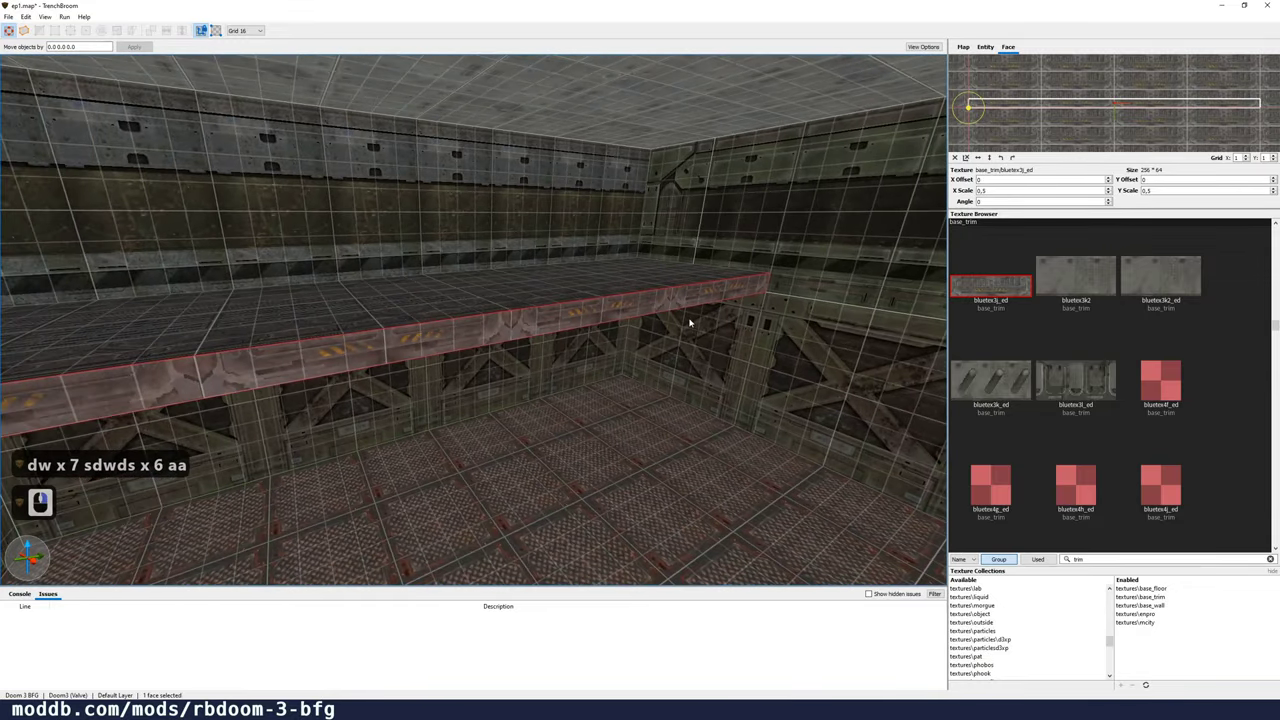
key("Escape")
key("s")
right_click_drag(585, 210, 597, 271)
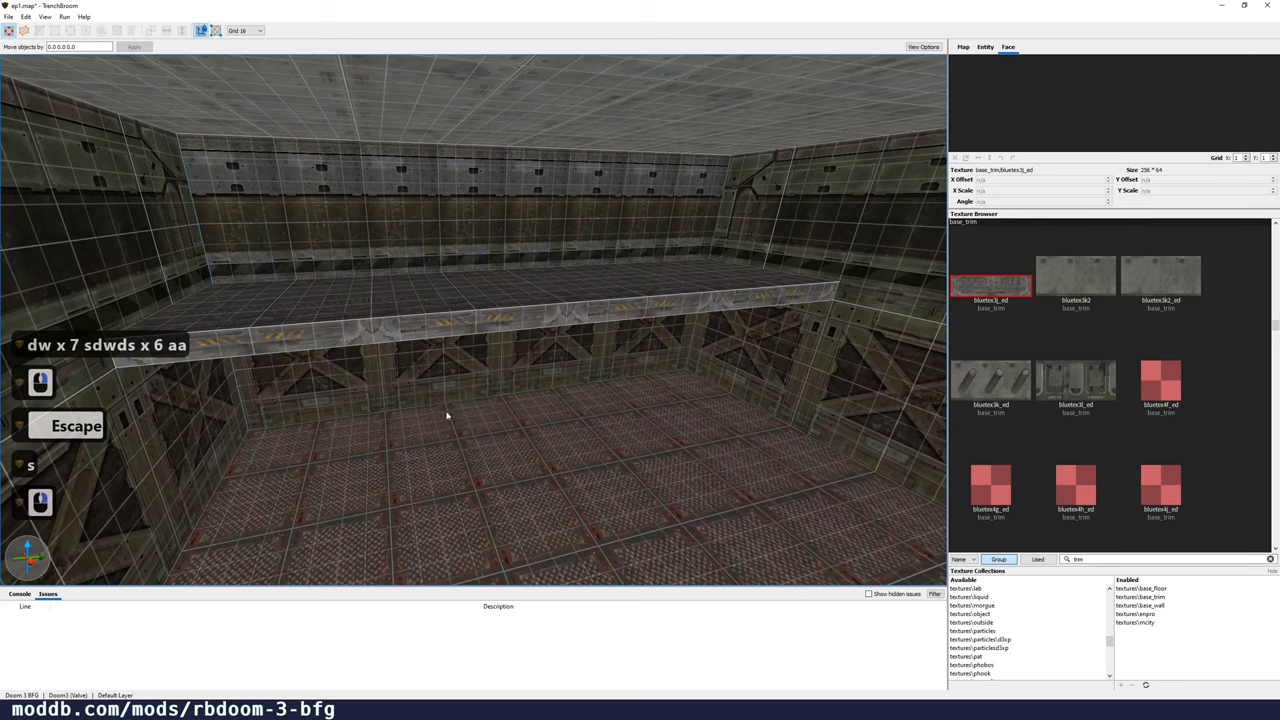
Step: Draw a small square brush on the floor in front of the platform and extend it up to the ceiling as a pillar
key("w")
right_click_drag(706, 397, 748, 424)
key("d")
key("s")
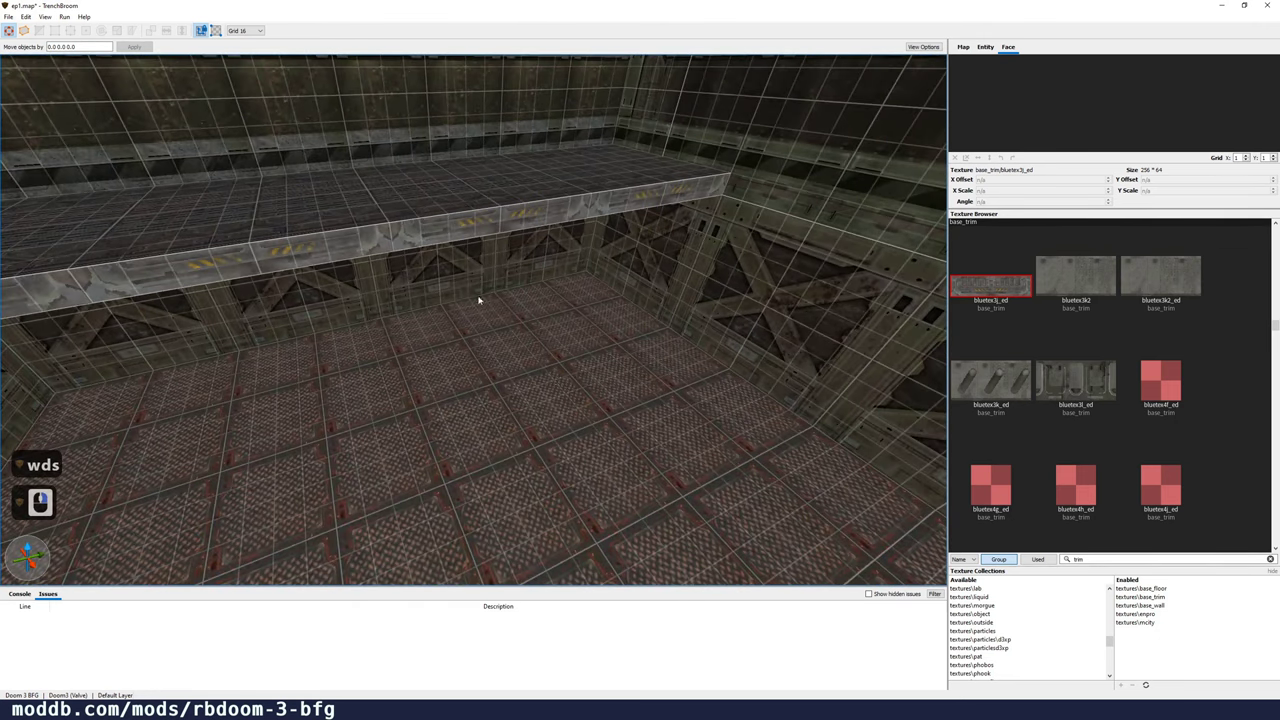
mouse_move(558, 373)
left_mouse_down()
mouse_move(563, 389)
mouse_move(603, 392)
left_mouse_up()
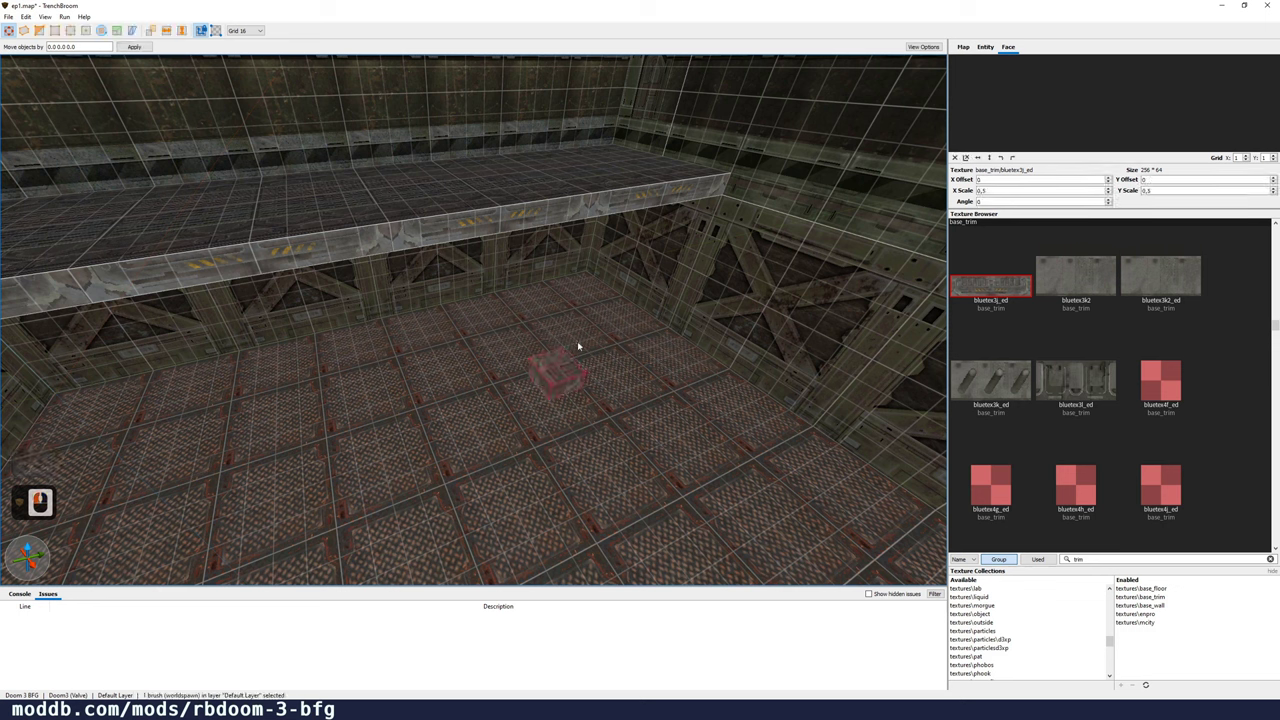
mouse_move(553, 366)
left_mouse_down("shift")
mouse_move(613, 194)
mouse_move(622, 112)
left_mouse_up("shift")
right_click_drag(636, 300, 640, 271)
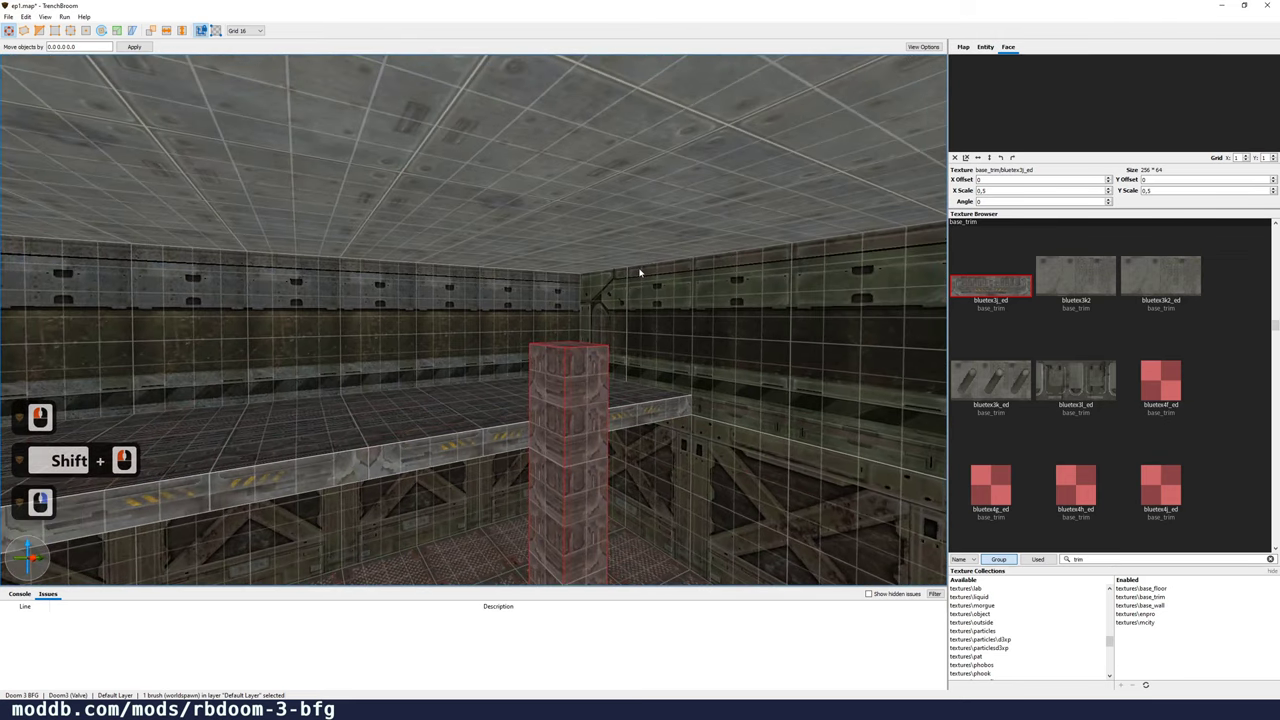
left_click_drag(560, 349, 569, 200, "shift")
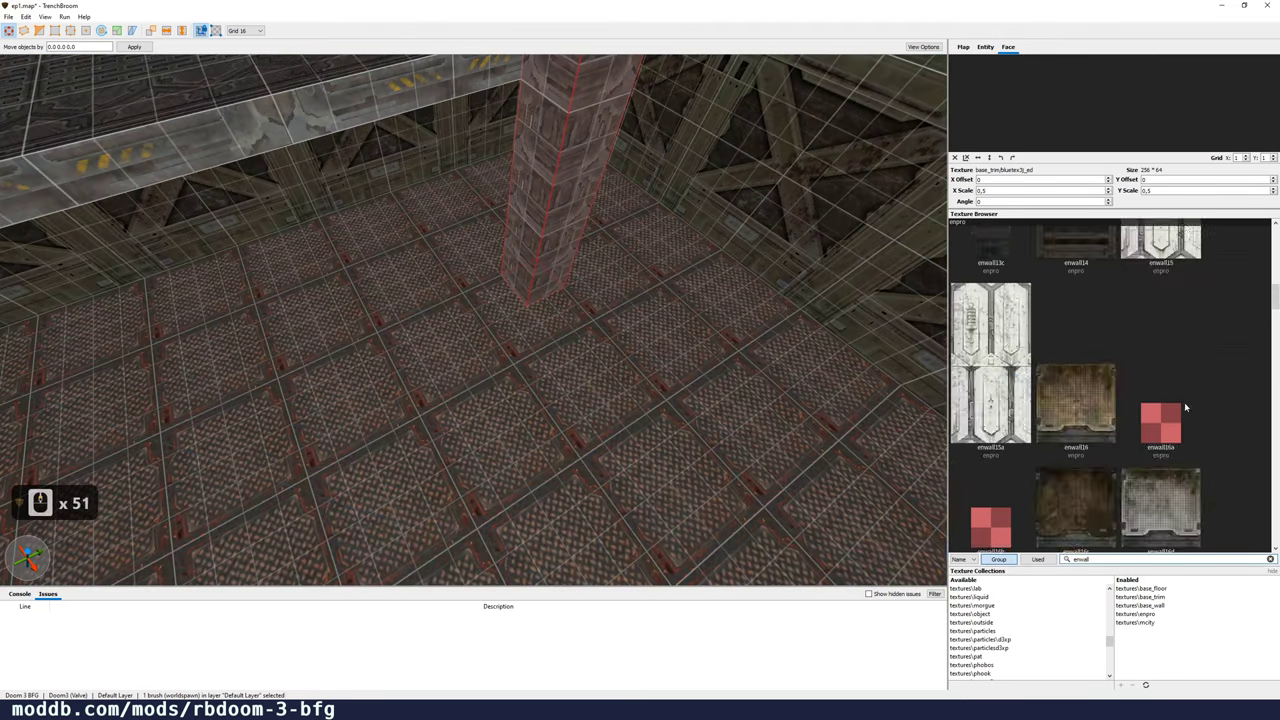
Step: Find the enwall13b_red texture among the enwall textures and apply it to the pillar
scroll(1184, 403, "down", 6)
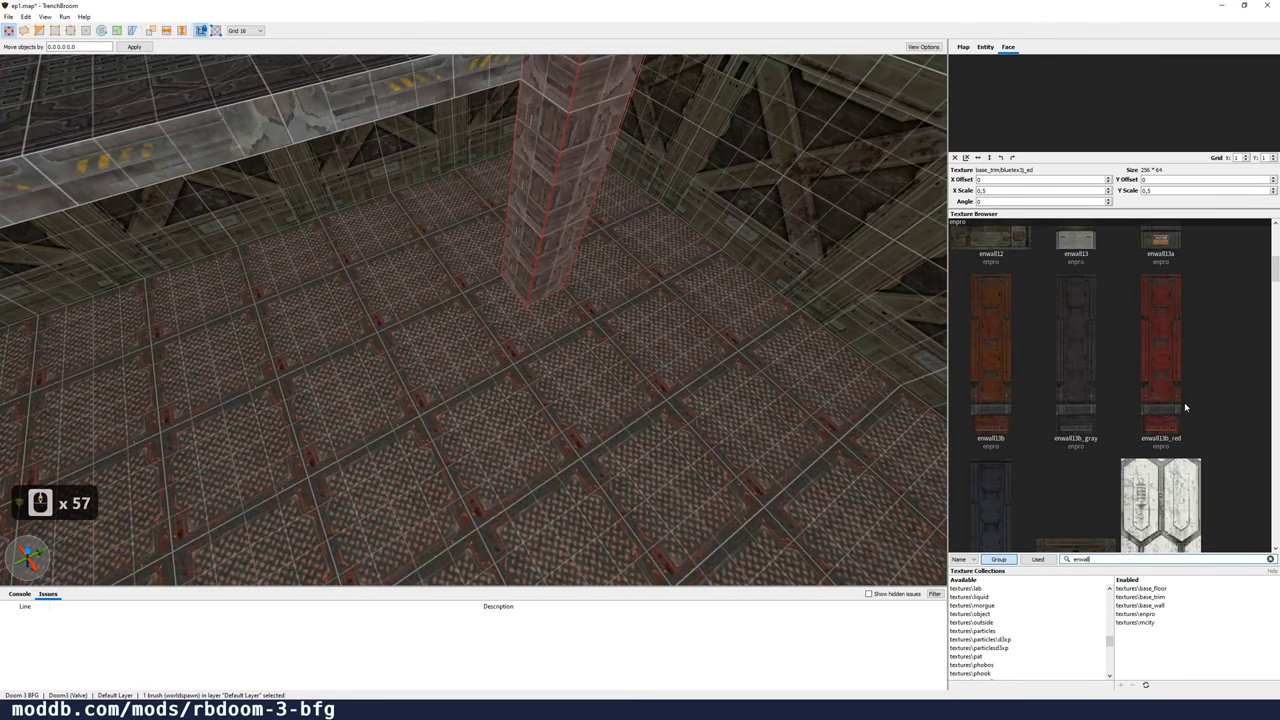
left_click(1165, 350)
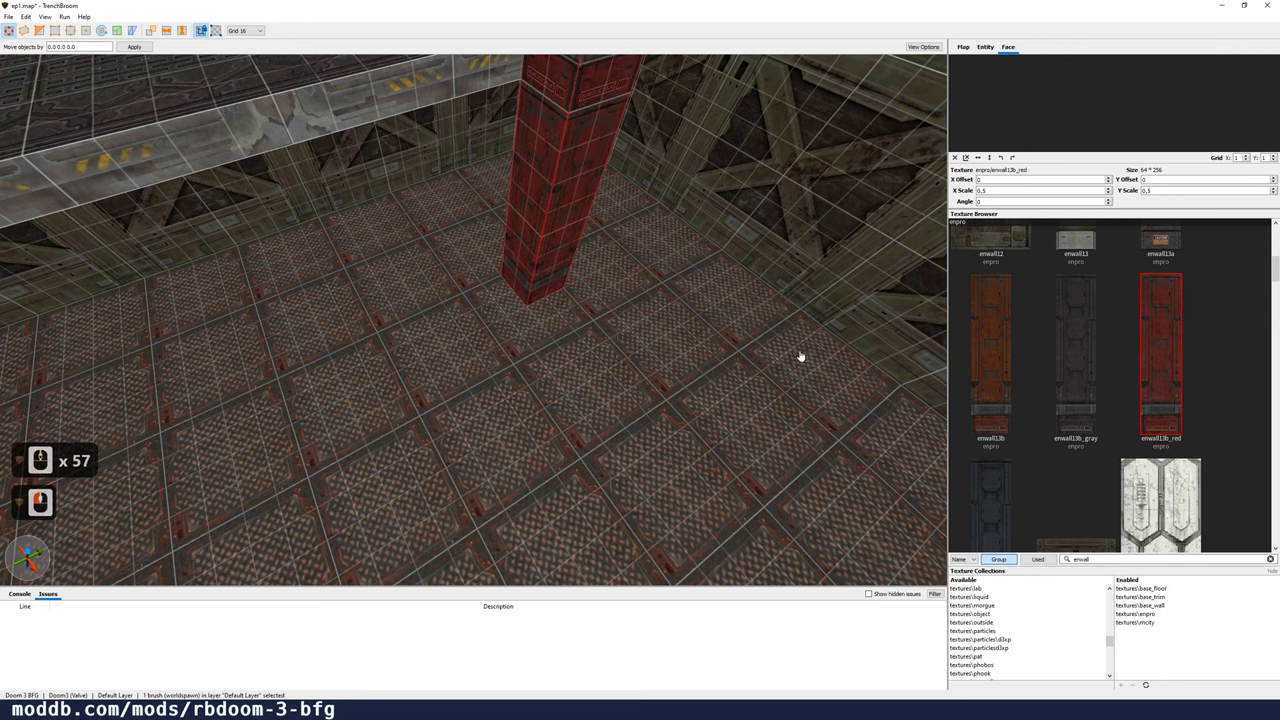
Step: Duplicate the pillar, place the pair near opposite side walls in front of the platform, and texture both with enwall13b
right_click_drag(800, 356, 665, 398)
key("ctrl+d")
key("Left")
key("Left")
left_click_drag(645, 381, 289, 413)
double_click(673, 389)
left_click_drag(677, 380, 722, 386)
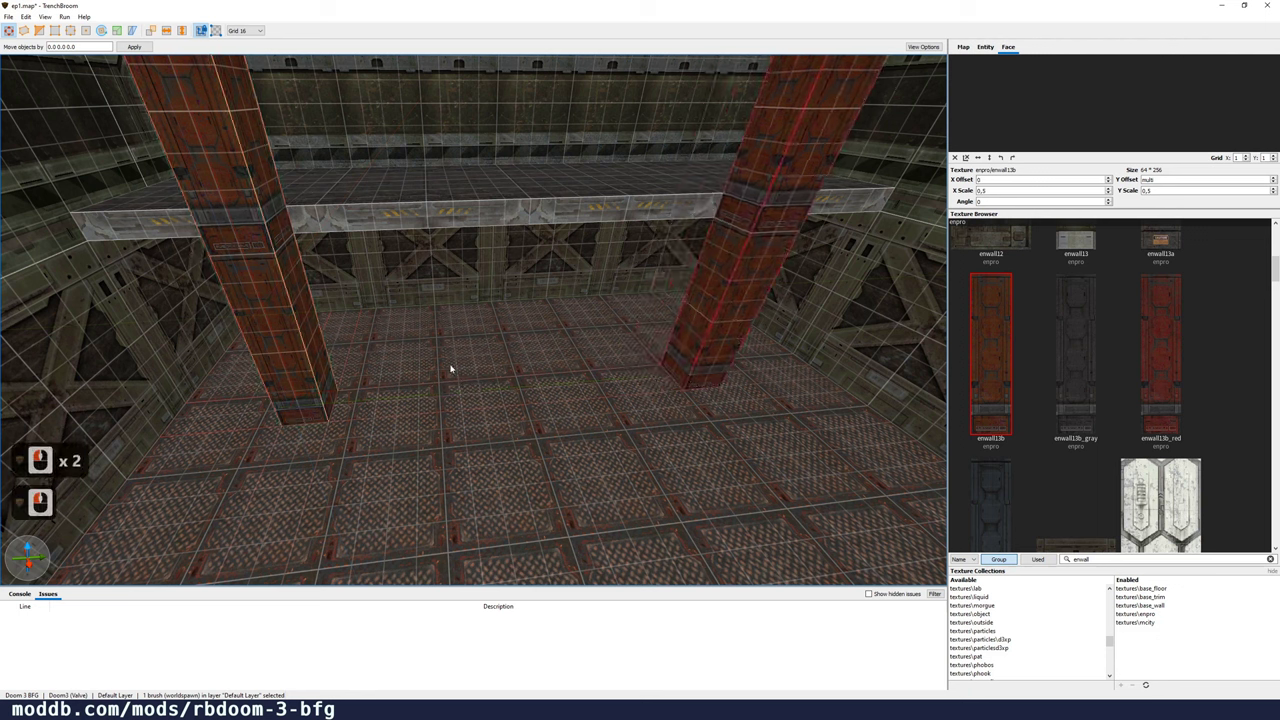
Step: Select the pillar farther from its side wall's twin and shift it slightly inward along the platform front
left_click(330, 396)
left_click_drag(332, 397, 345, 398)
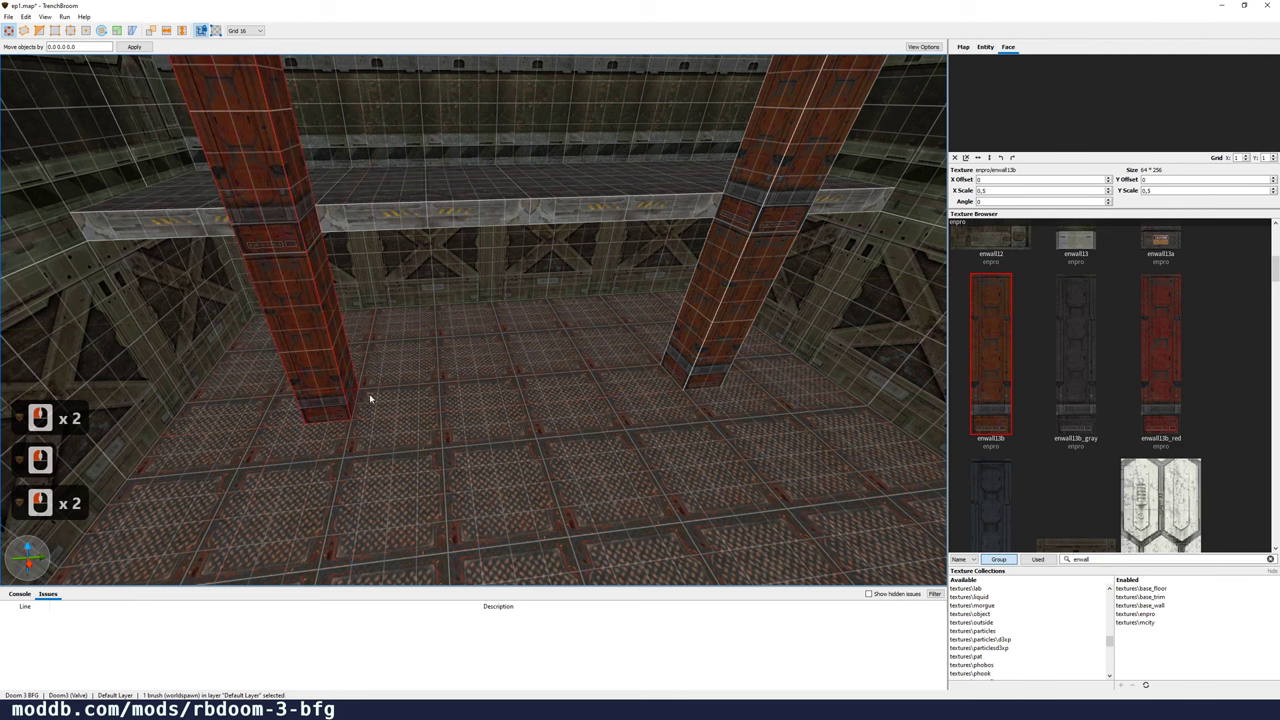
right_click_drag(371, 397, 435, 370)
key("d")
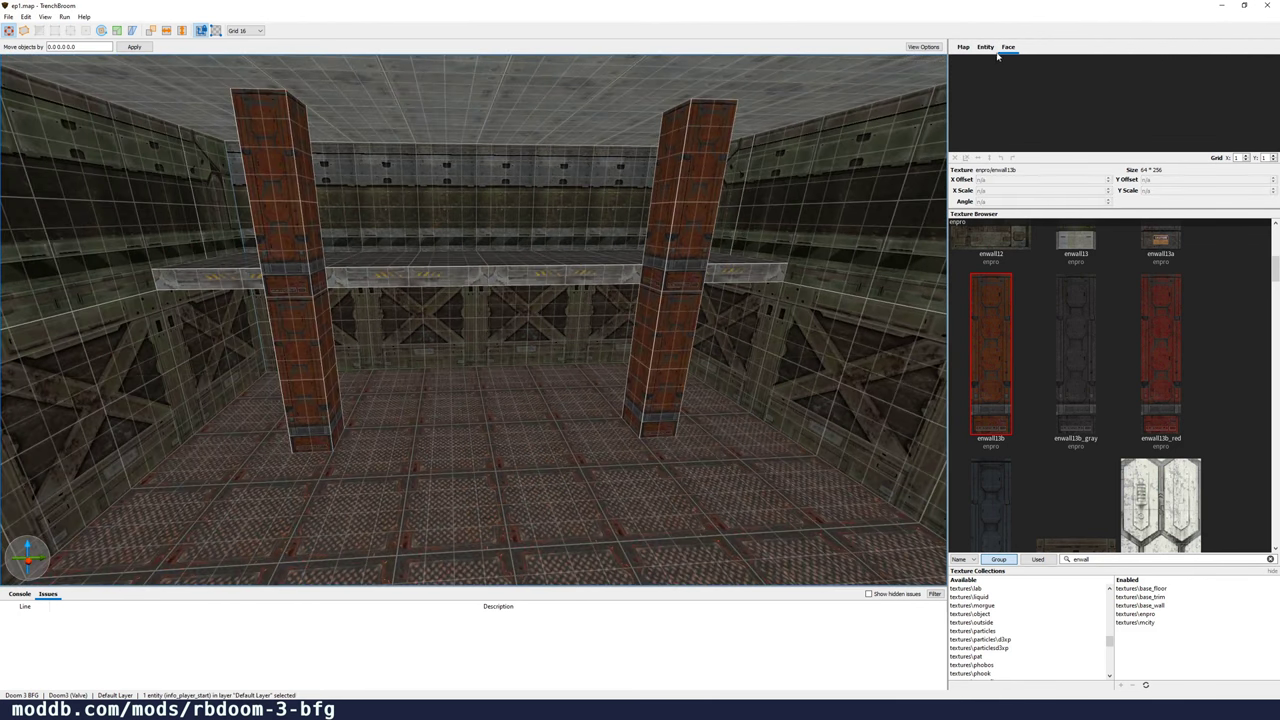
Step: Search the entity library for monster and browse the models down to the zombie types
left_click(986, 48)
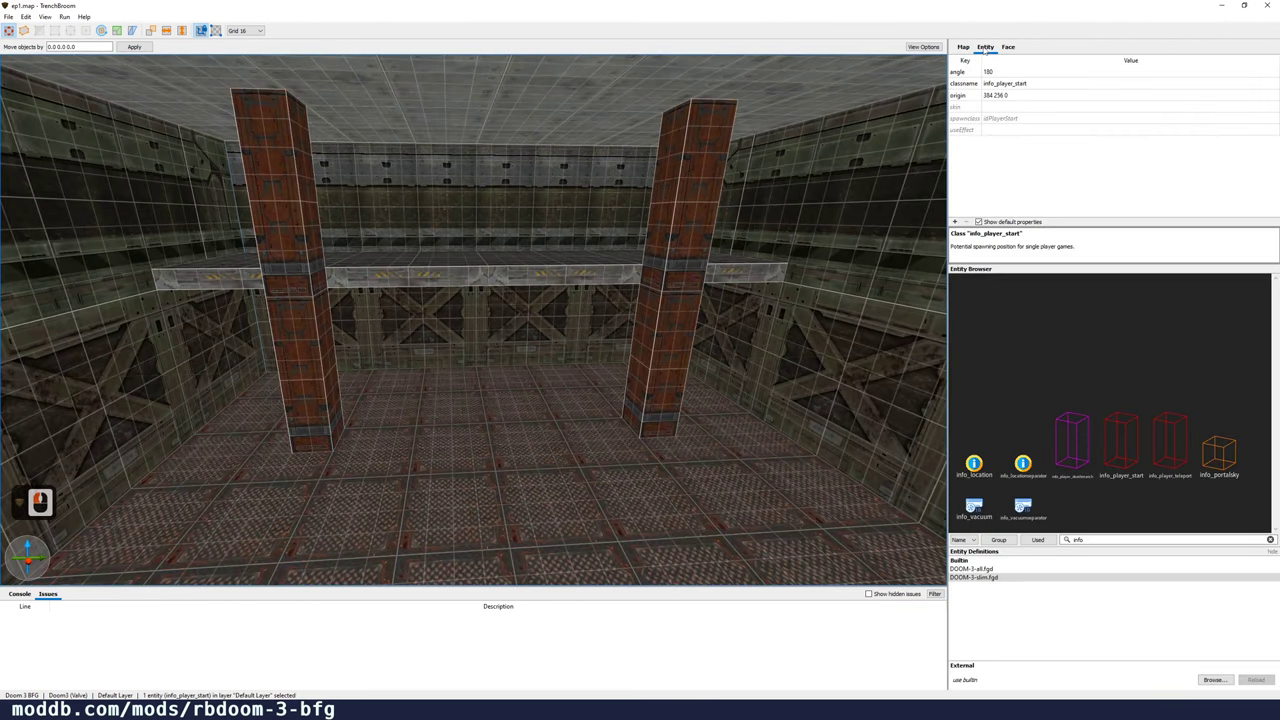
left_click(1100, 539)
double_click(1100, 539)
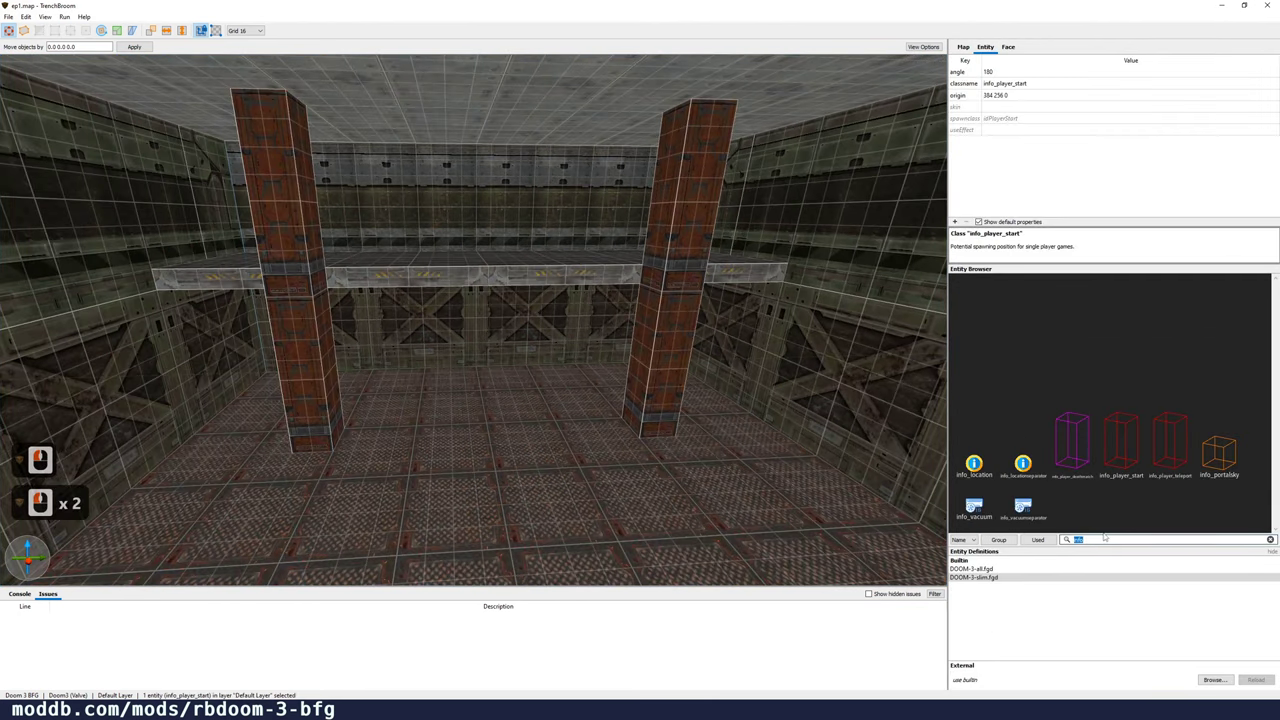
type("monster")
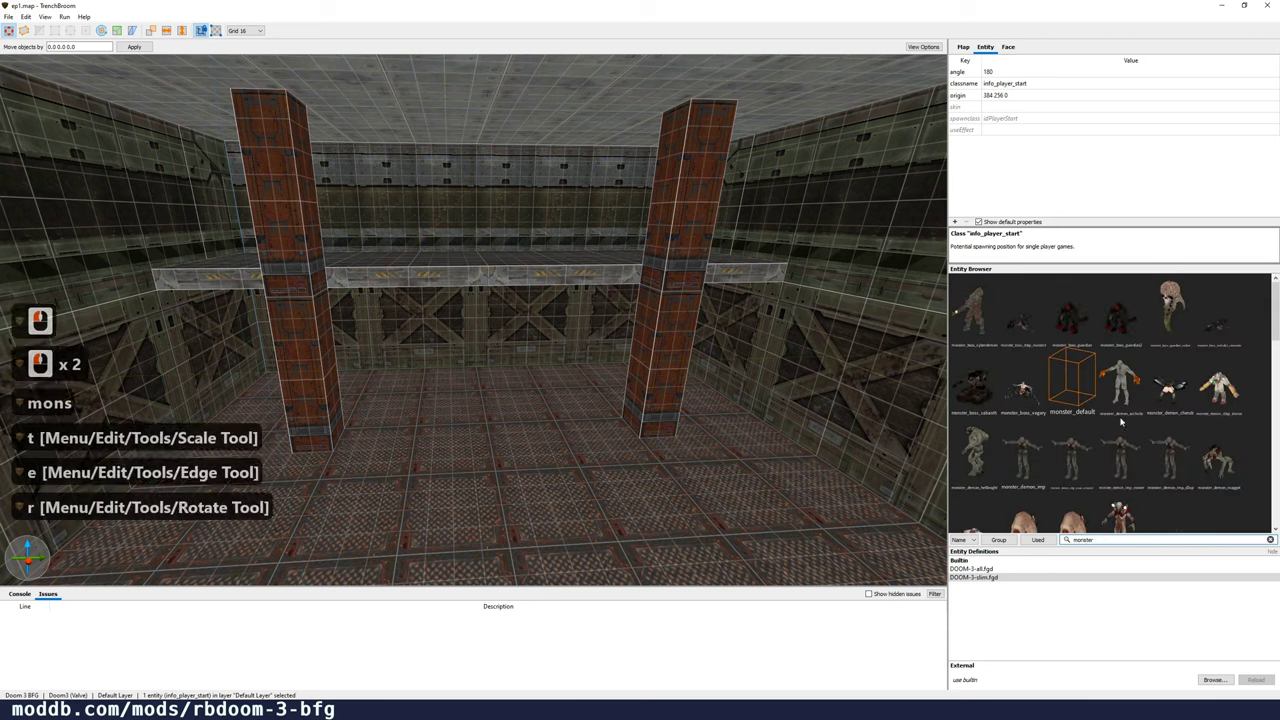
scroll(1122, 420, "down", 4)
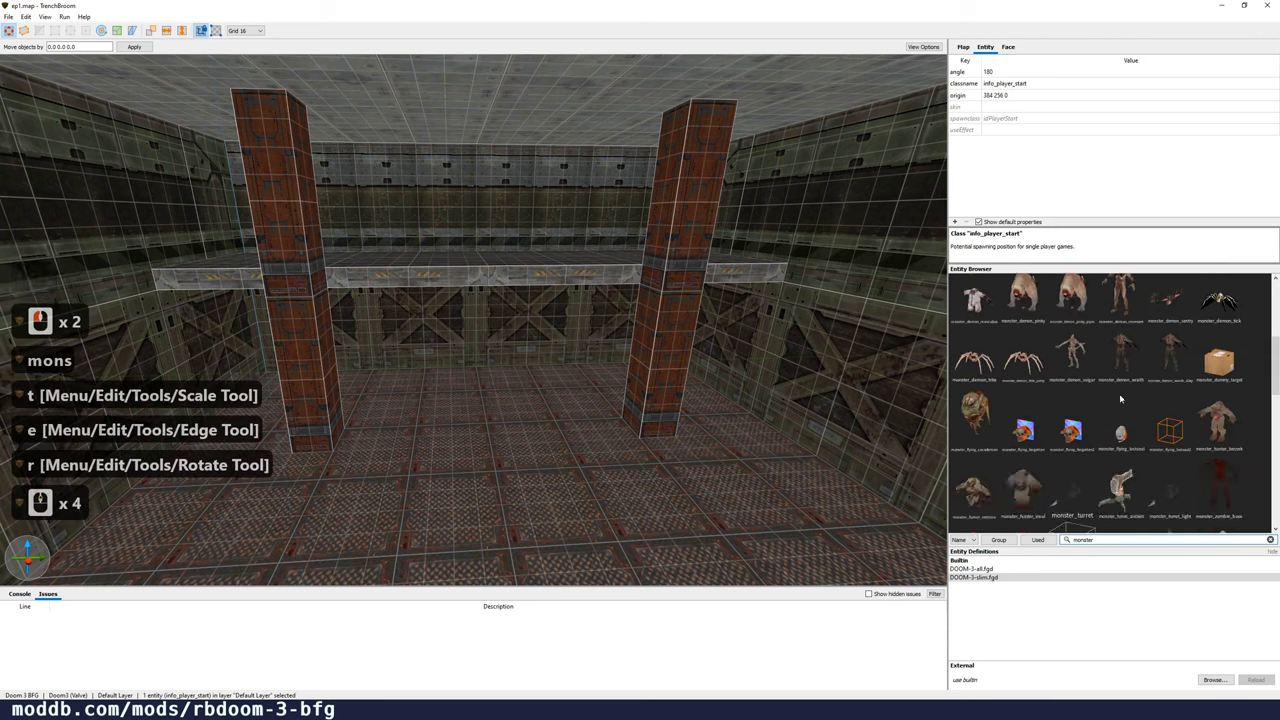
scroll(1110, 390, "down", 4)
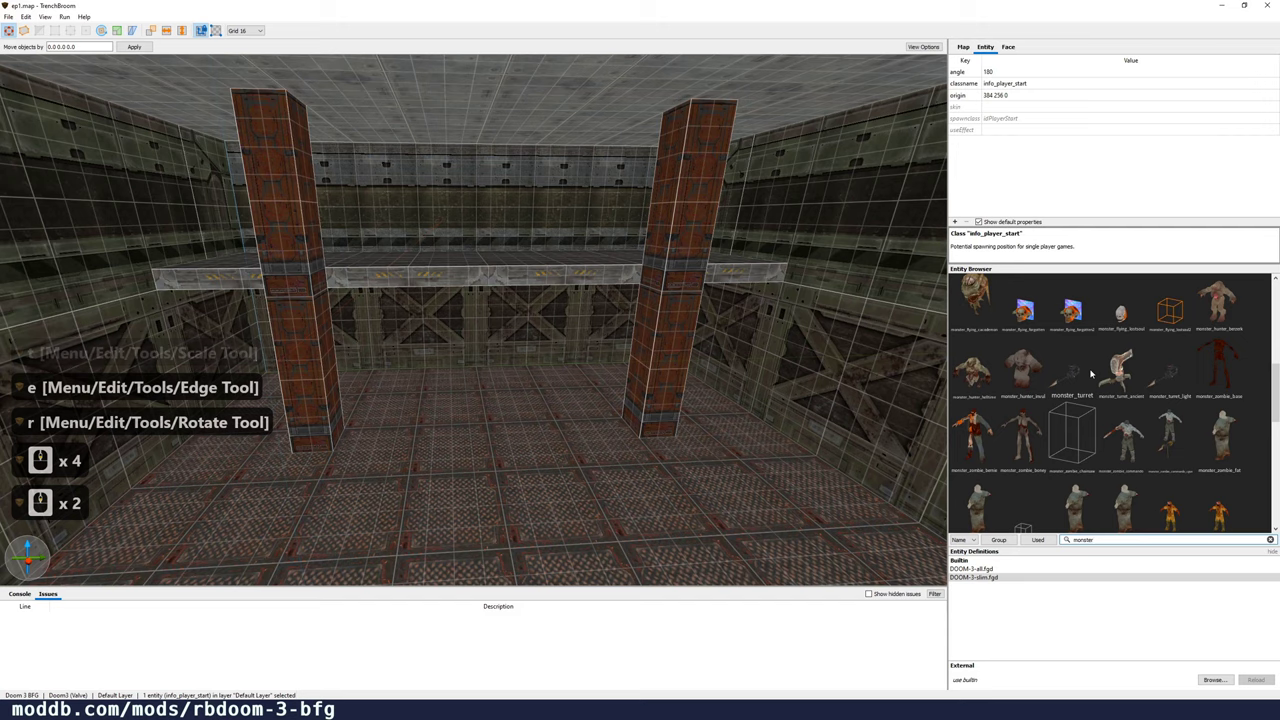
scroll(1120, 395, "down", 3)
Step: Place a monster_zombie_sawyer entity on the raised platform between the two pillars and deselect it
key("w")
key("w")
key("w")
key("w")
key("w")
key("w")
key("w")
right_click_drag(629, 238, 864, 400)
key("a")
key("w")
key("s")
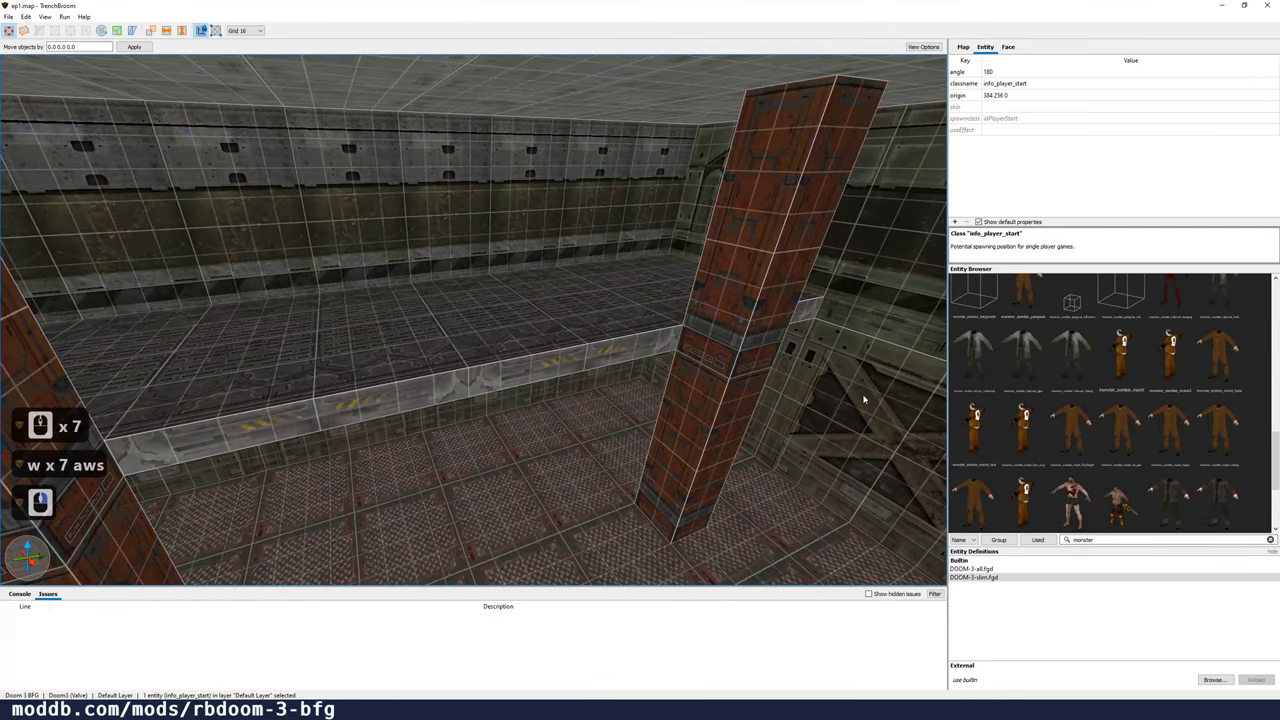
left_click_drag(1118, 510, 430, 335)
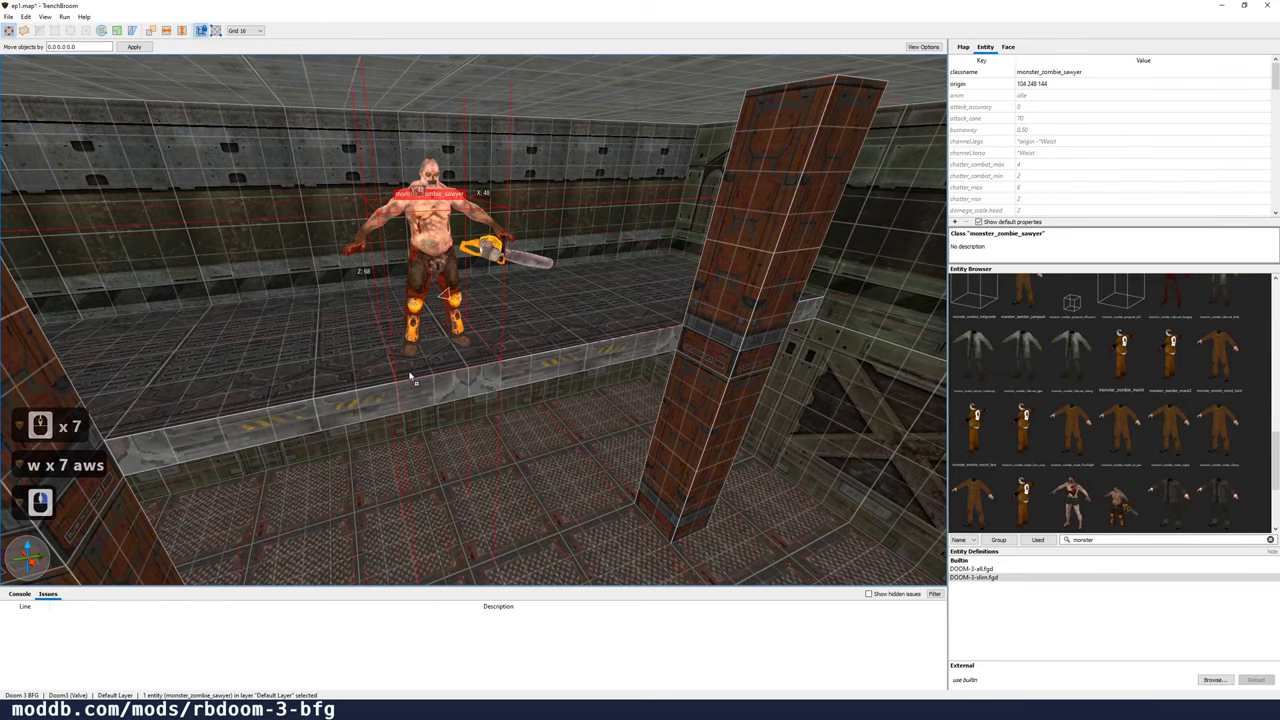
key("Escape")
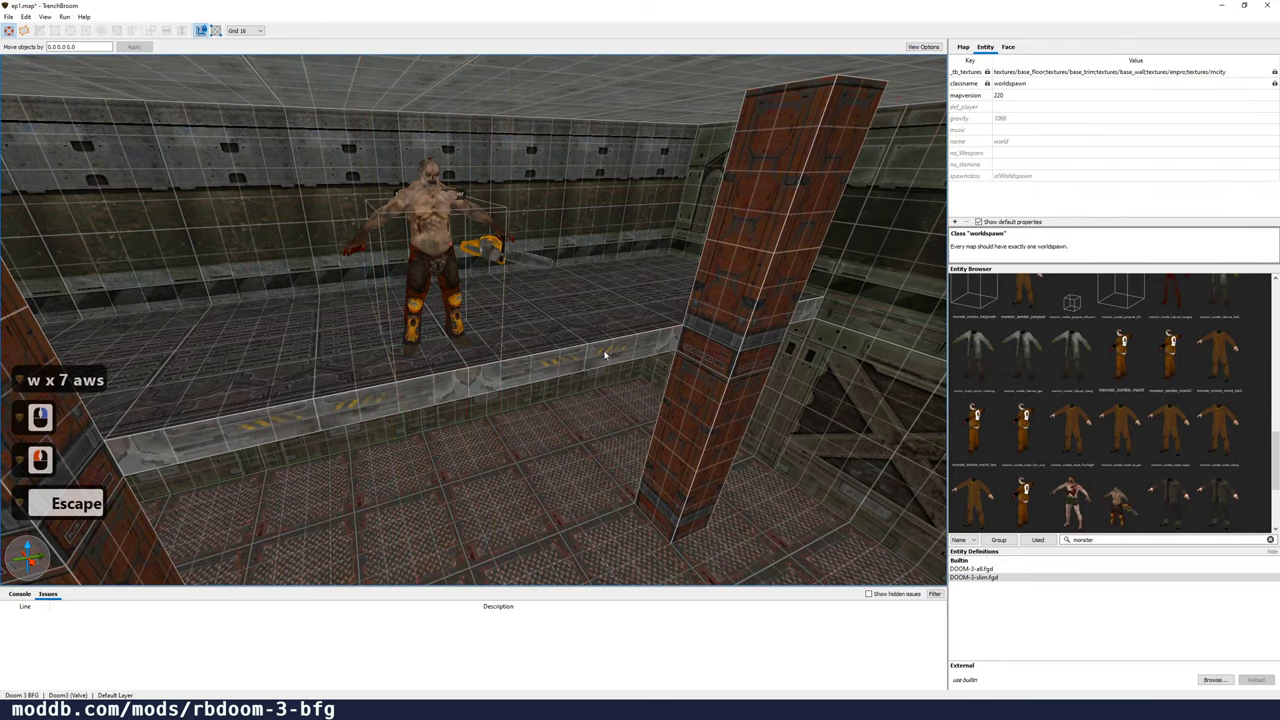
Step: Check the monster on the platform from the far side of the room and save the map
key("s")
right_click_drag(604, 355, 598, 330)
key("w")
key("d")
key("a")
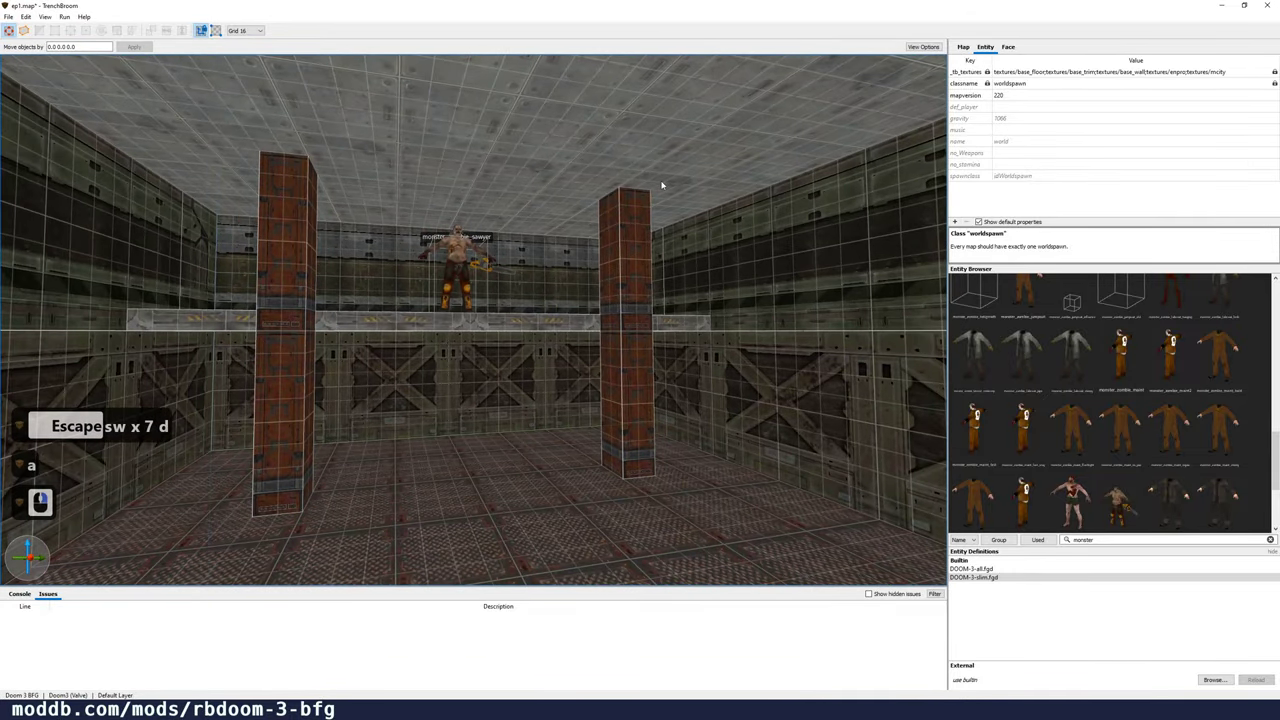
key("ctrl+s")
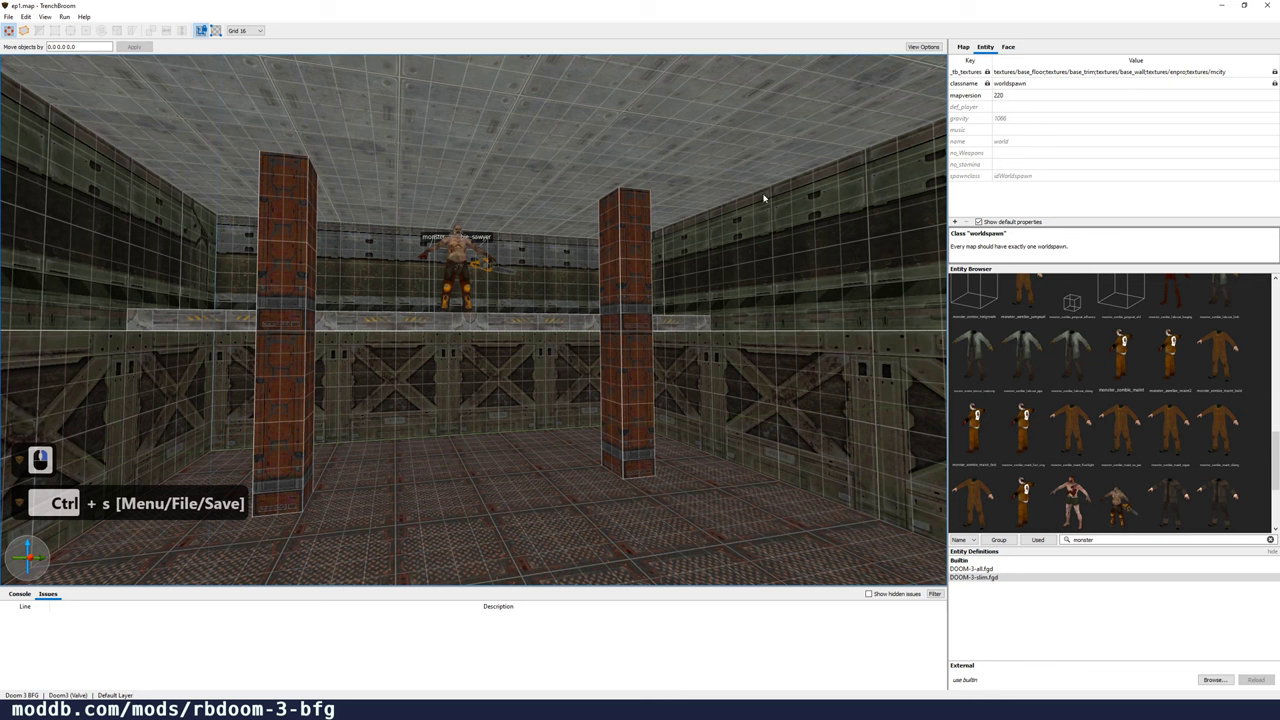
Step: Search the entities for light, place a light in the first room and raise it to a height of 168
double_click(1105, 540)
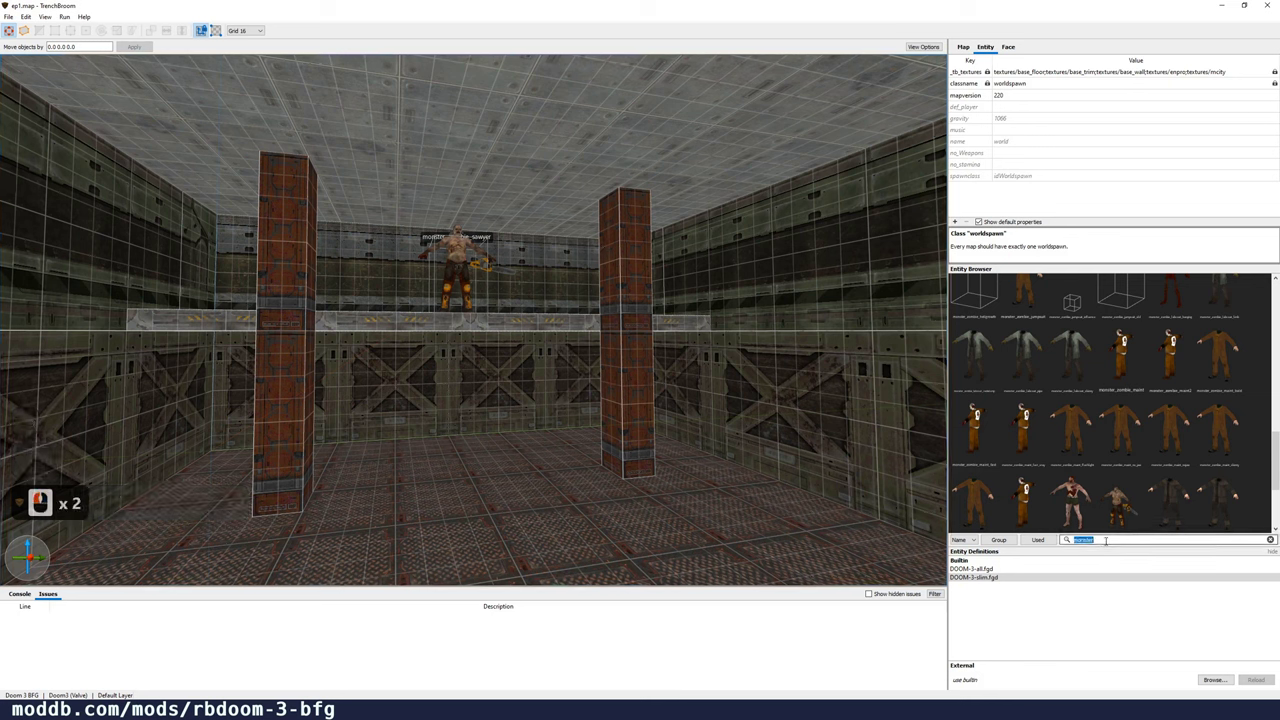
type("light")
left_click_drag(975, 406, 543, 538)
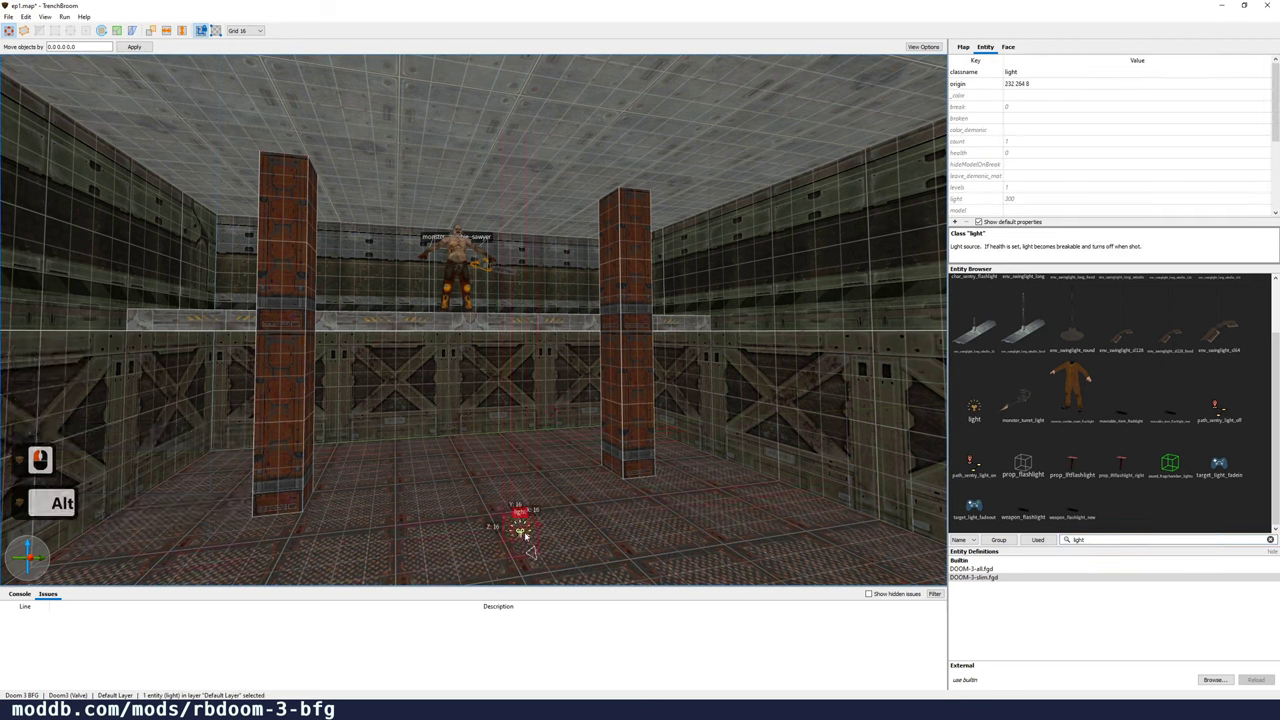
left_click_drag(538, 538, 542, 268, "alt")
key("a")
key("a")
key("a")
key("a")
key("a")
key("a")
key("a")
key("a")
key("a")
key("a")
key("a")
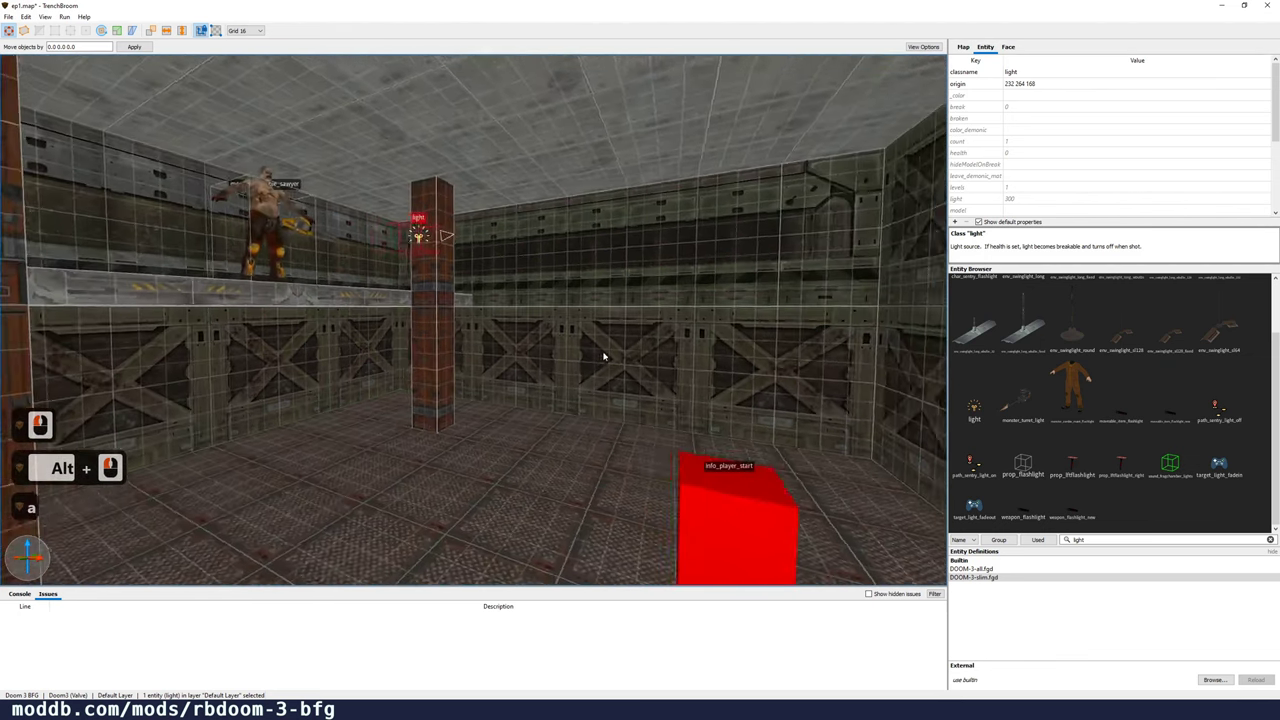
Step: Move the light to the middle of the first room at 264 256 168 and set the grid to 8
left_click_drag(511, 261, 673, 298)
key("d")
key("d")
key("d")
key("d")
key("d")
key("d")
key("d")
key("d")
key("d")
key("d")
key("d")
key("d")
key("d")
key("d")
key("d")
key("d")
key("d")
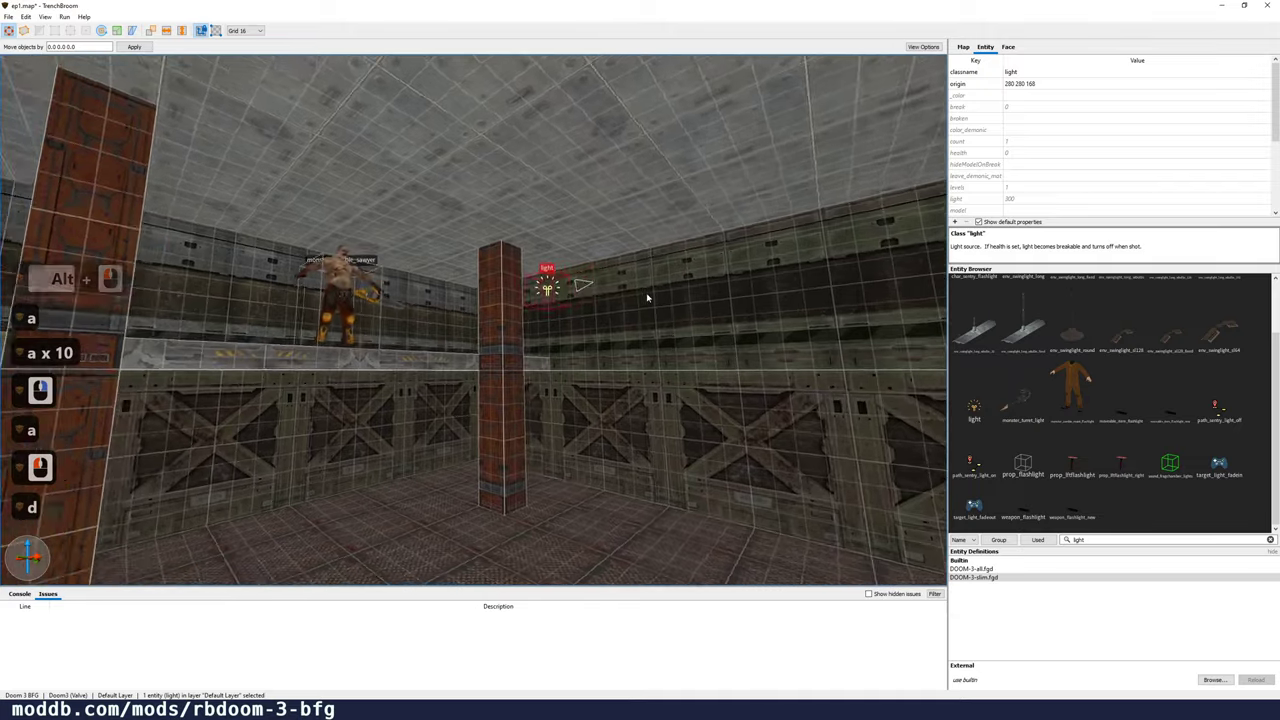
key("space")
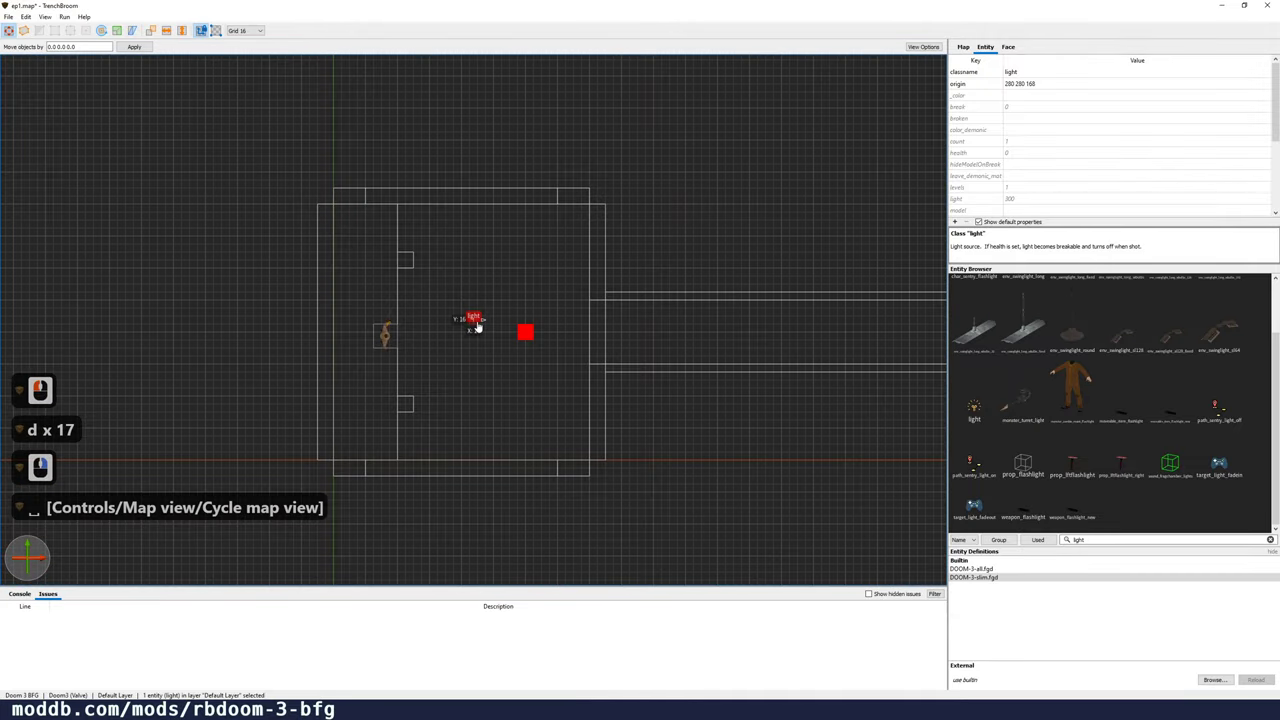
mouse_move(474, 322)
left_mouse_down()
mouse_move(462, 333)
mouse_move(480, 338)
mouse_move(468, 338)
left_mouse_up()
key("4")
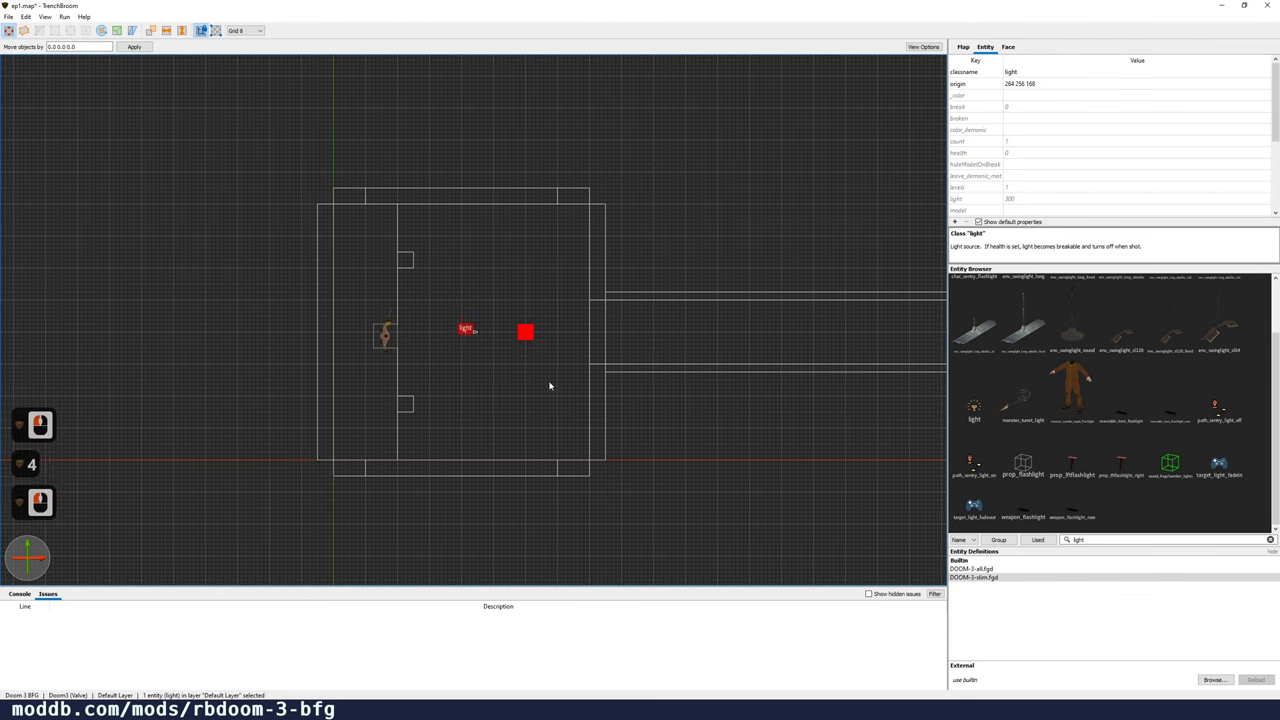
scroll(552, 380, "down", 4)
key("ctrl+d")
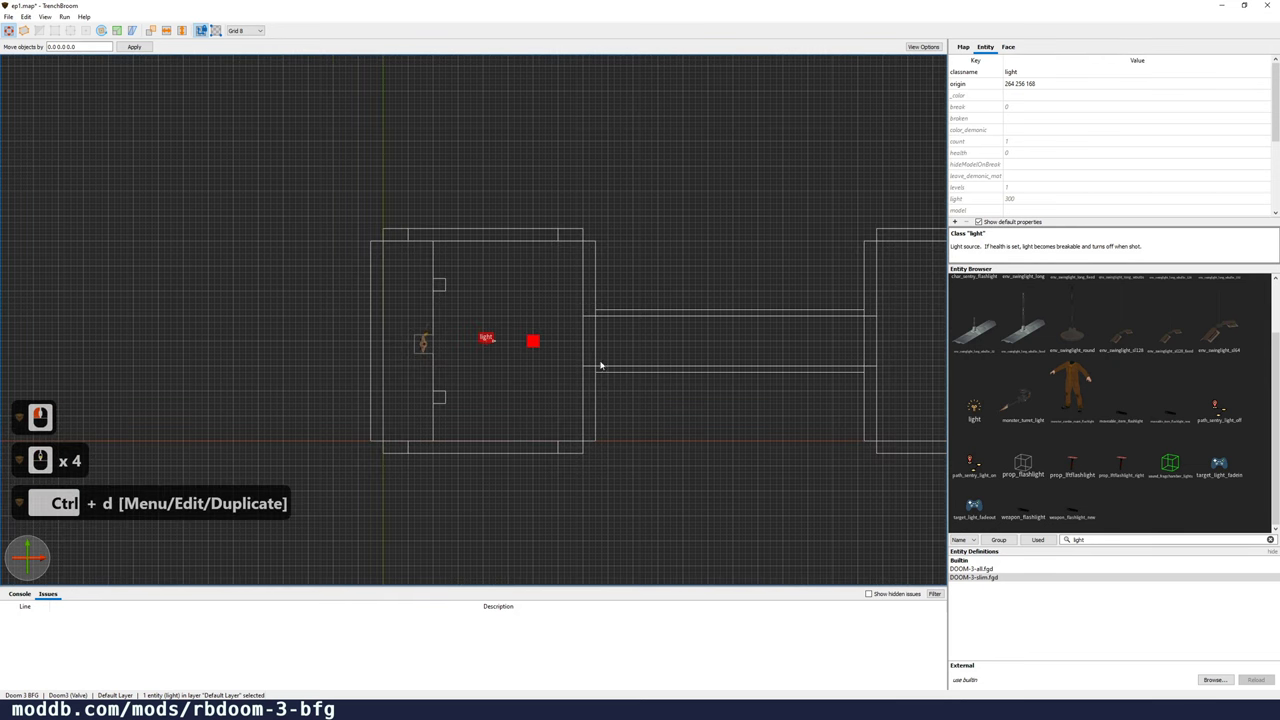
left_click_drag(484, 347, 940, 346)
right_click_drag(894, 388, 608, 374)
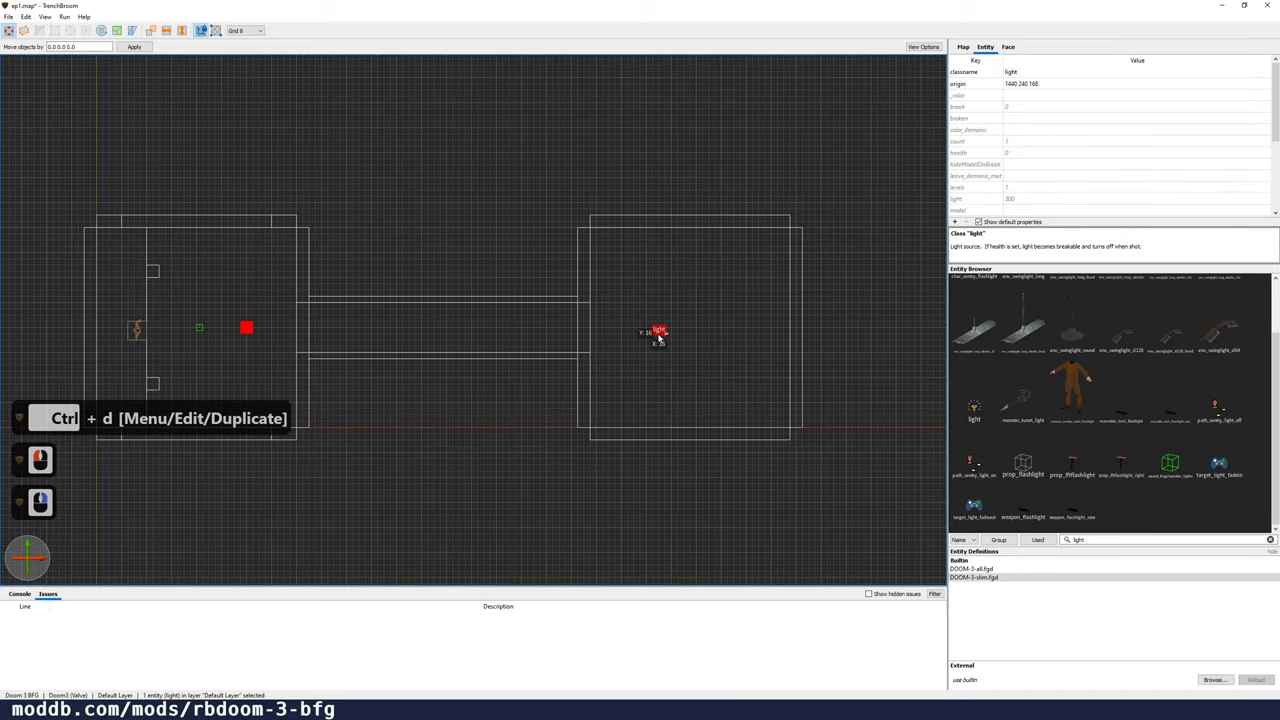
left_click_drag(658, 338, 697, 334)
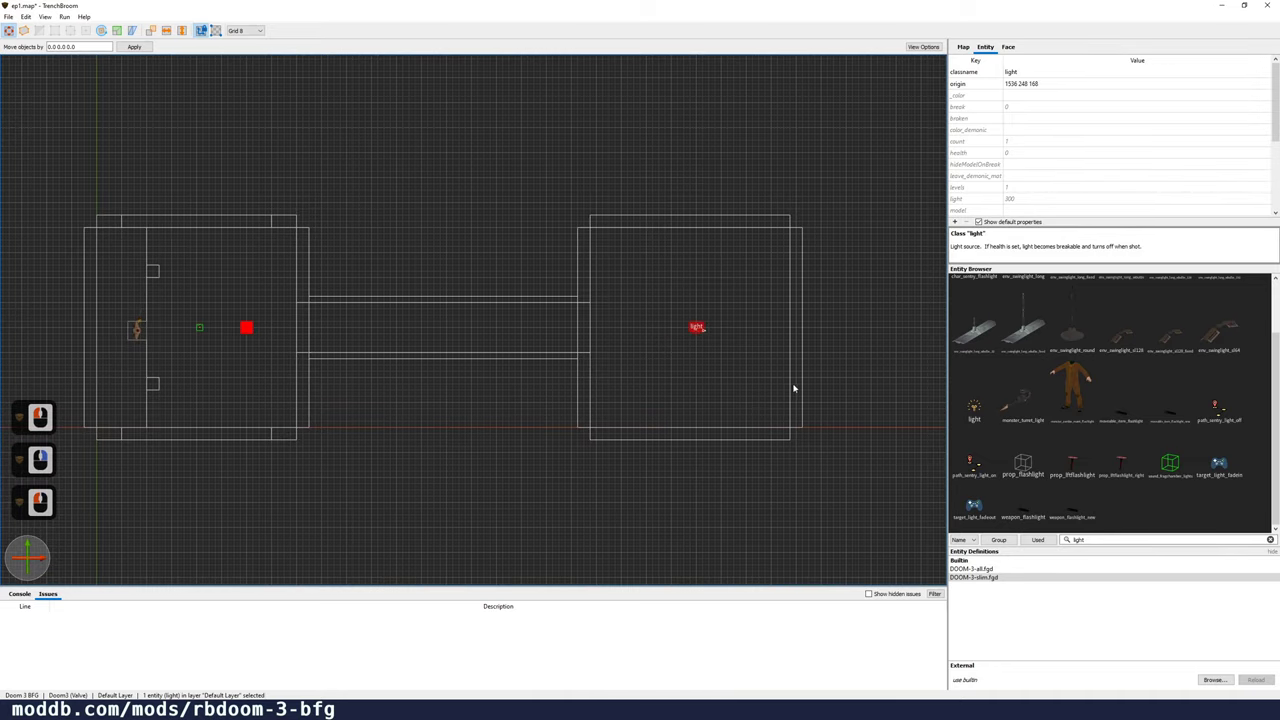
key("space")
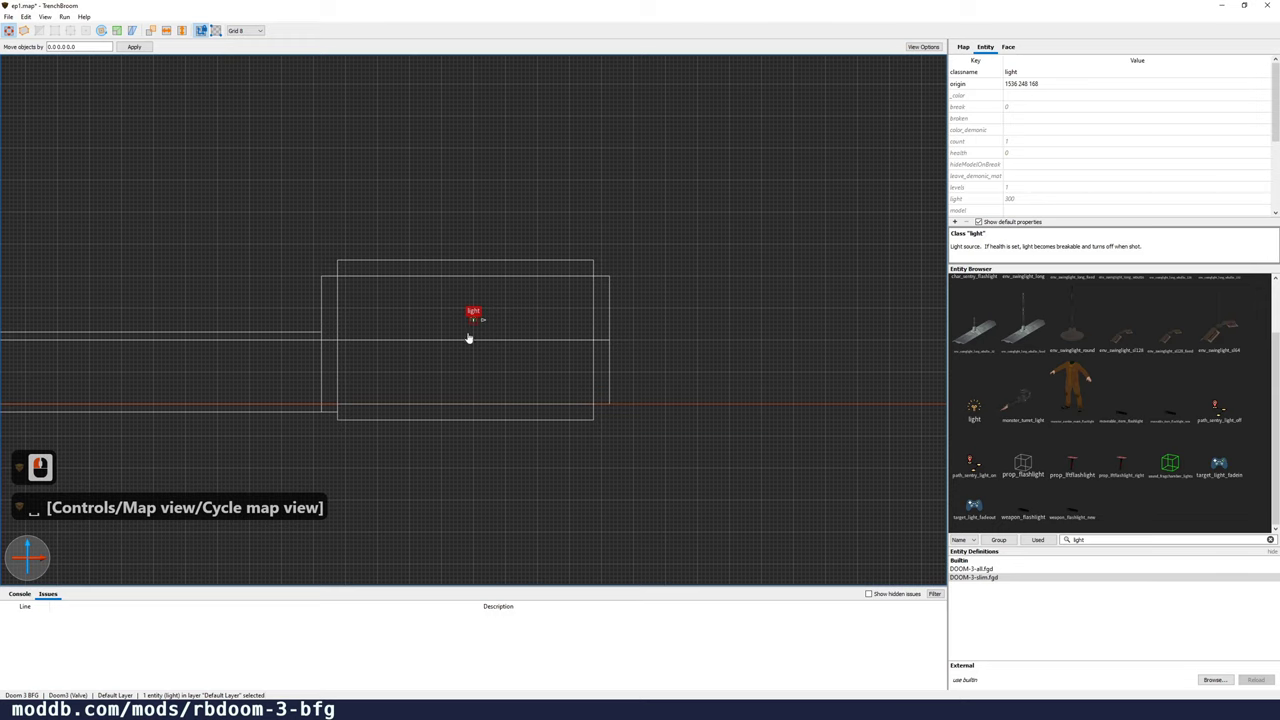
left_click_drag(468, 338, 466, 358)
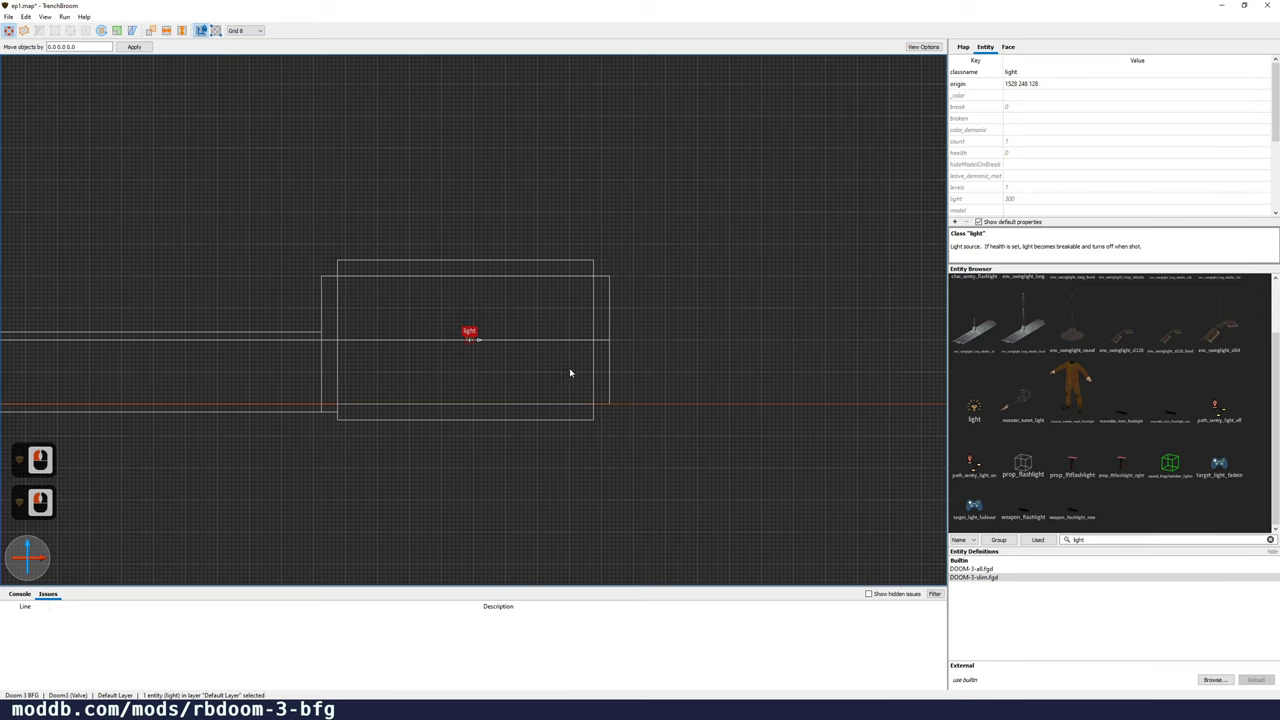
Step: Examine the second room's light placement in the 3D view from several viewpoints
key("space")
key("space")
key("d")
right_click_drag(574, 348, 513, 340)
key("d")
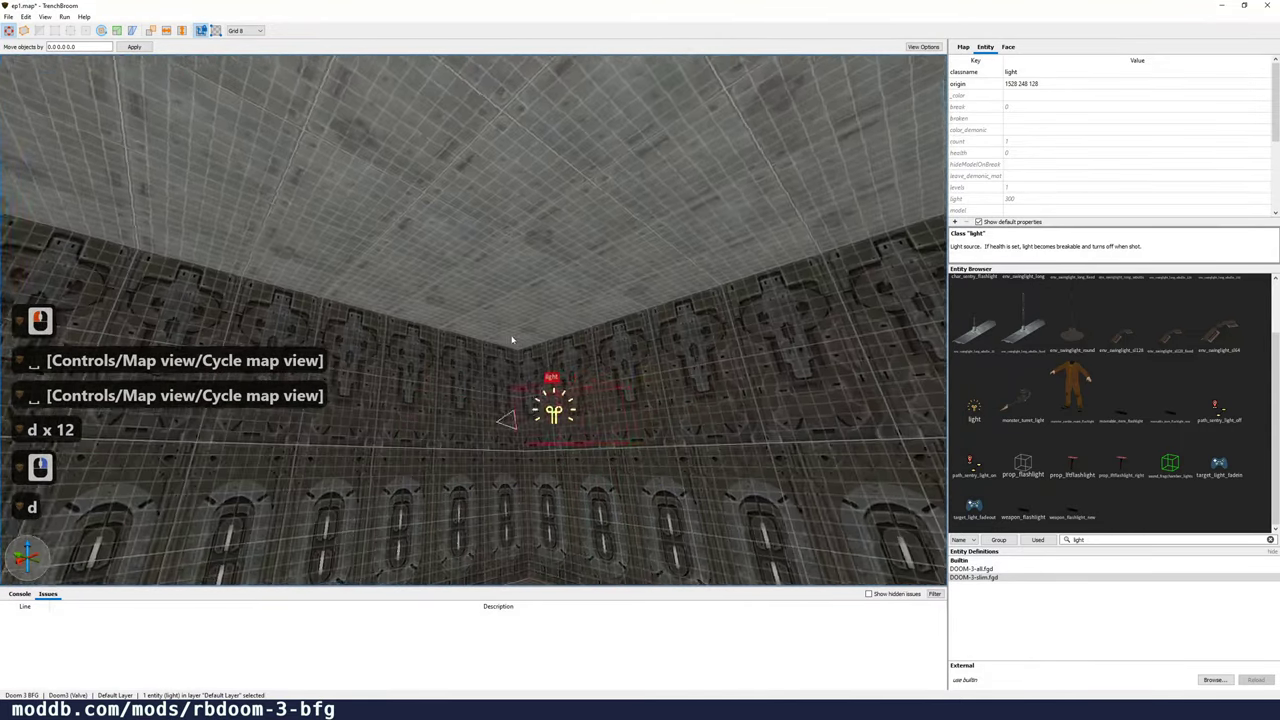
key("d")
key("d")
key("d")
key("d")
key("d")
key("d")
key("d")
key("d")
key("d")
key("d")
key("d")
key("d")
key("d")
key("d")
key("d")
key("d")
key("d")
key("d")
key("d")
key("d")
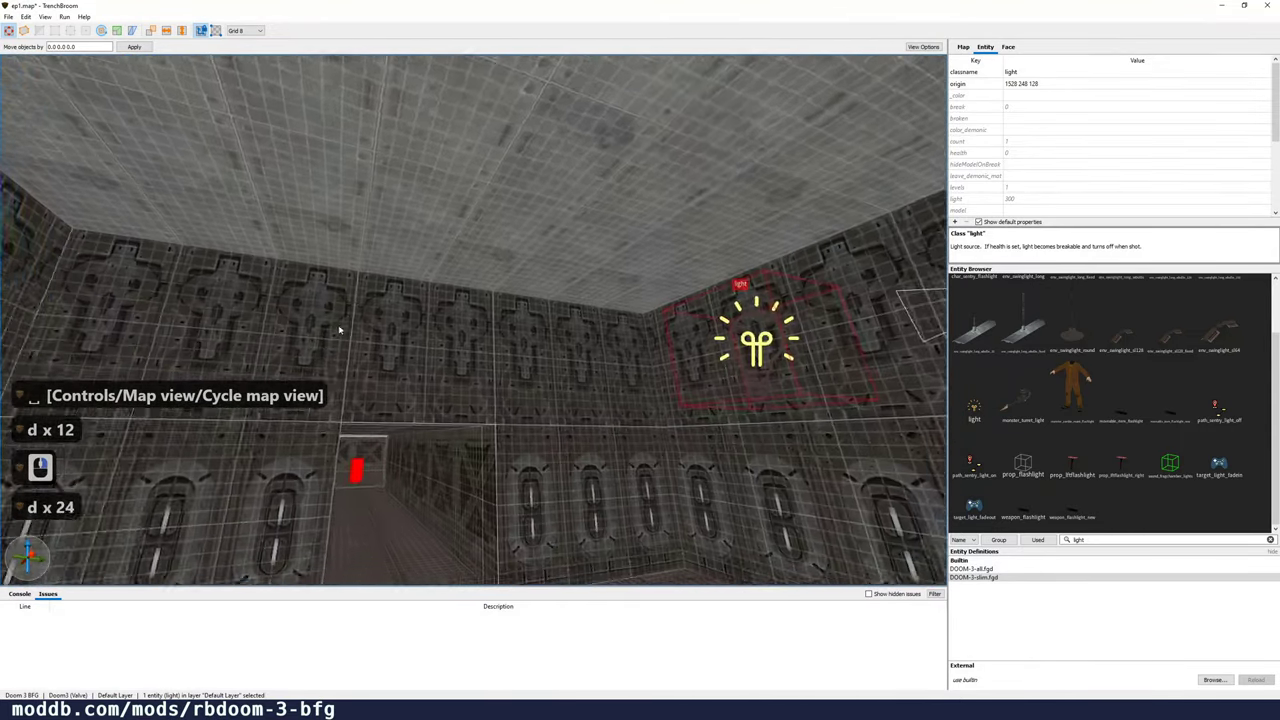
right_click_drag(339, 330, 608, 405)
key("w")
scroll(548, 408, "up", 8)
key("w")
key("a")
key("w")
key("d")
key("space")
key("space")
key("space")
key("space")
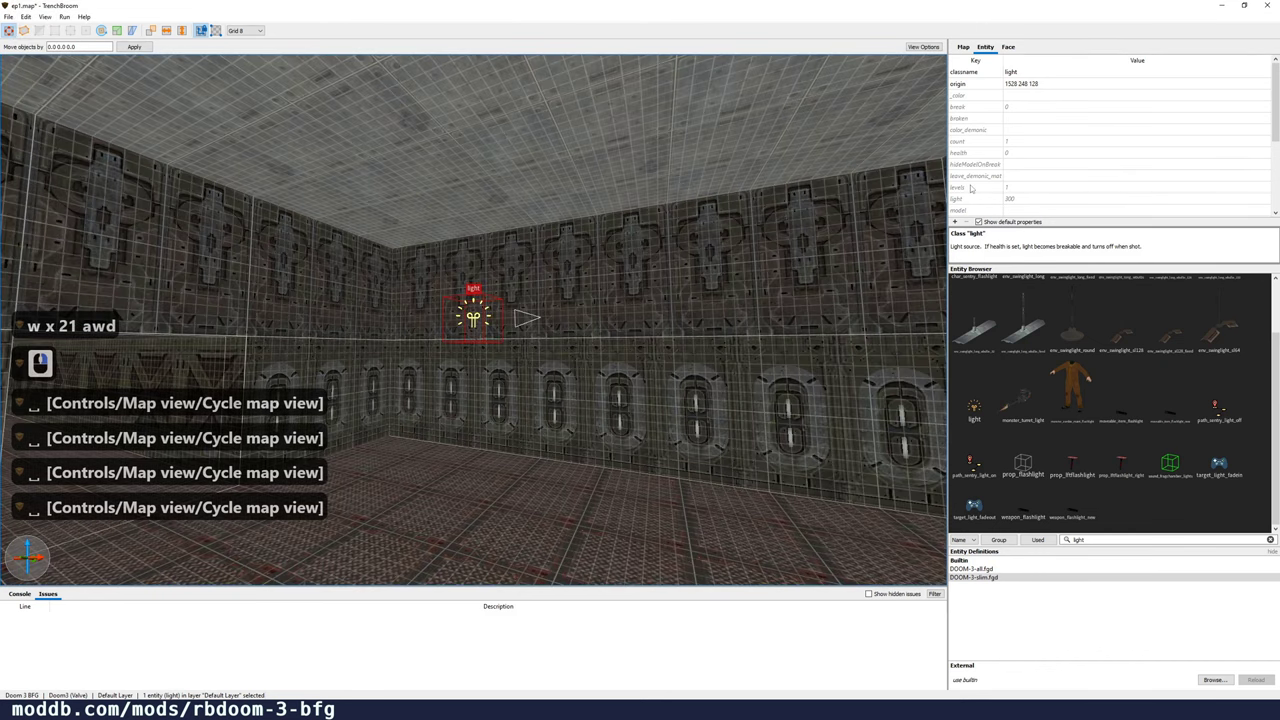
Step: Search the entity library for swing and frame the ceiling area above the second room's light
left_click(1118, 540)
double_click(1118, 540)
type("swing")
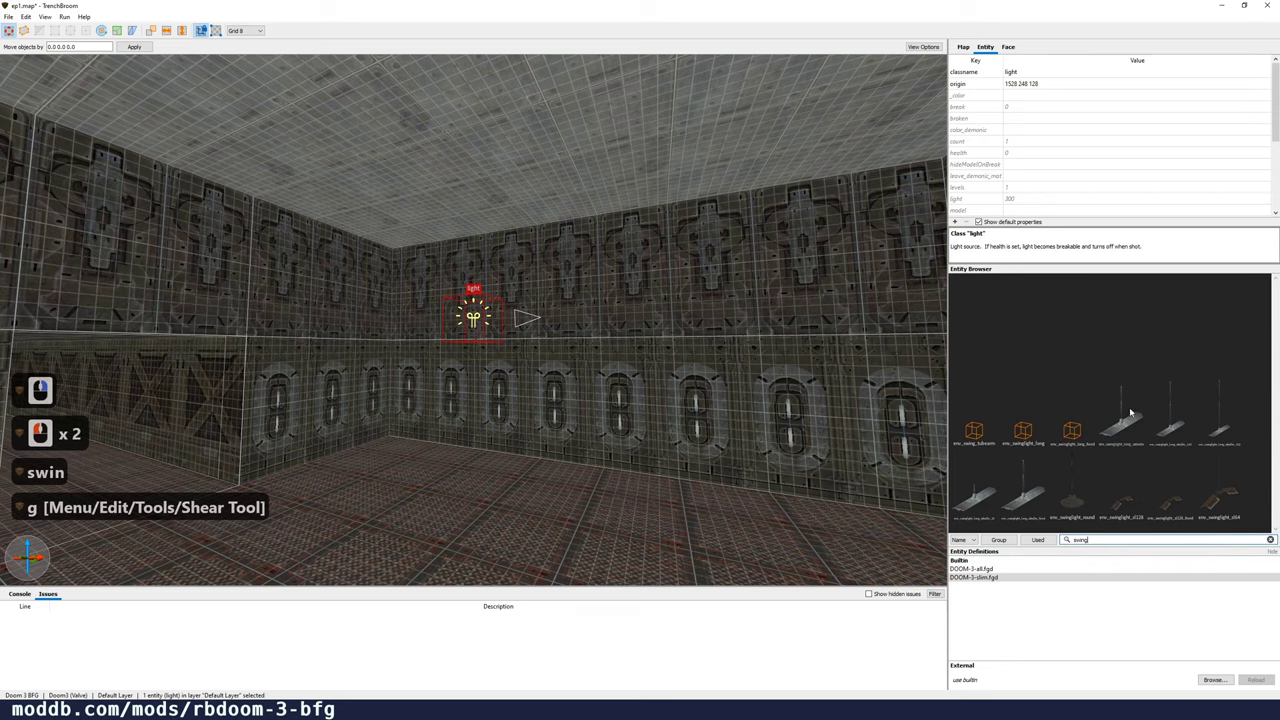
mouse_move(537, 365)
right_mouse_down()
mouse_move(566, 370)
mouse_move(508, 374)
mouse_move(532, 372)
right_mouse_up()
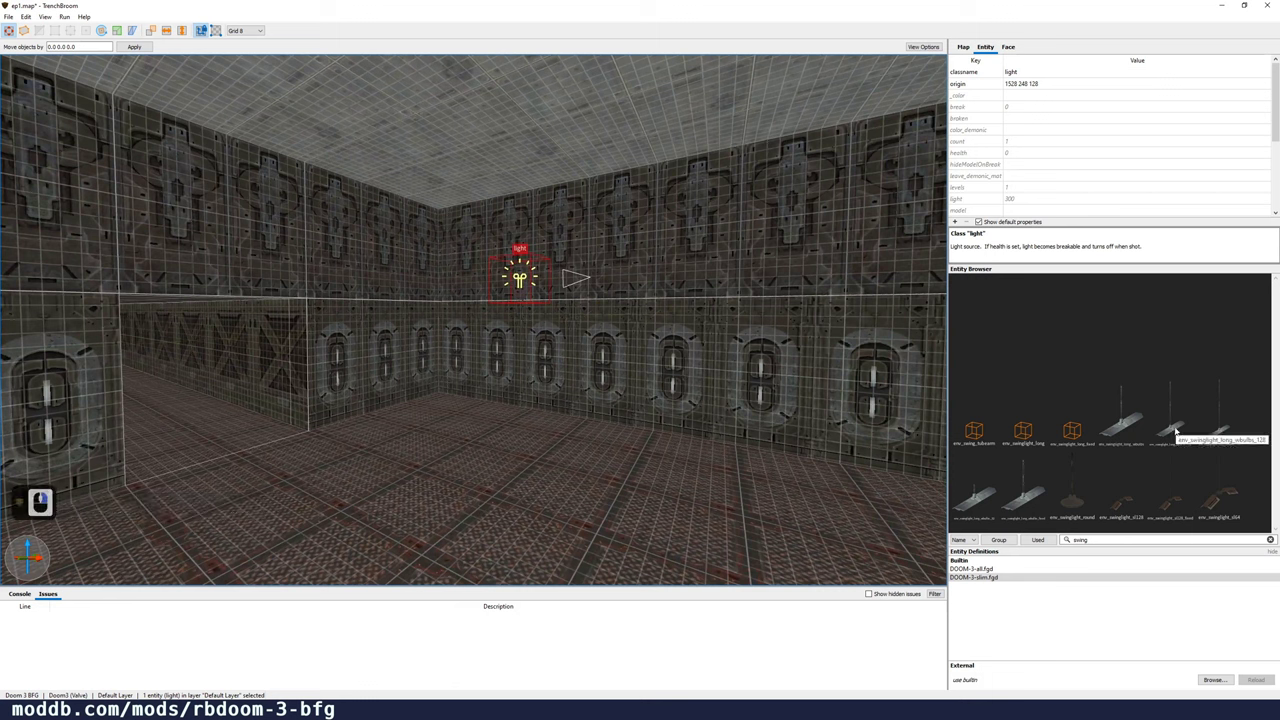
Step: Try hanging an env_swinglight_long_wbulbs_128 fixture from the second room's ceiling, check it from a distance, and delete it
left_click_drag(1176, 430, 514, 52)
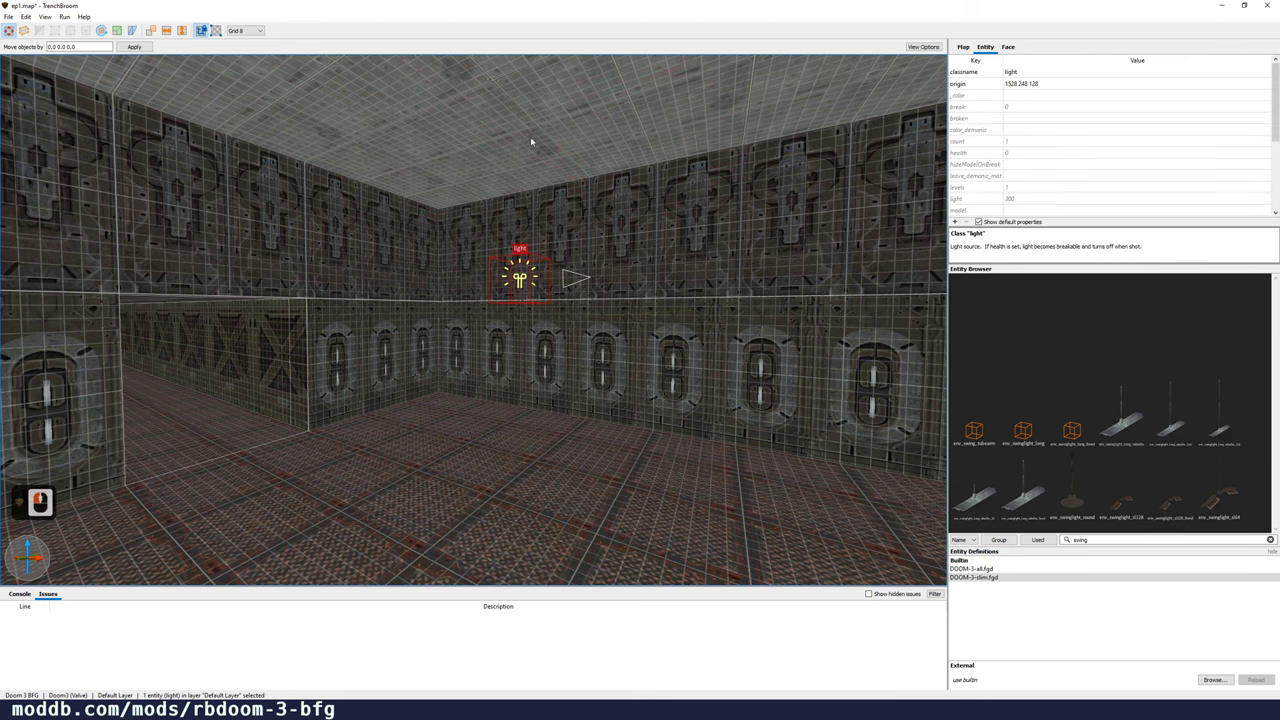
key("ctrl+z")
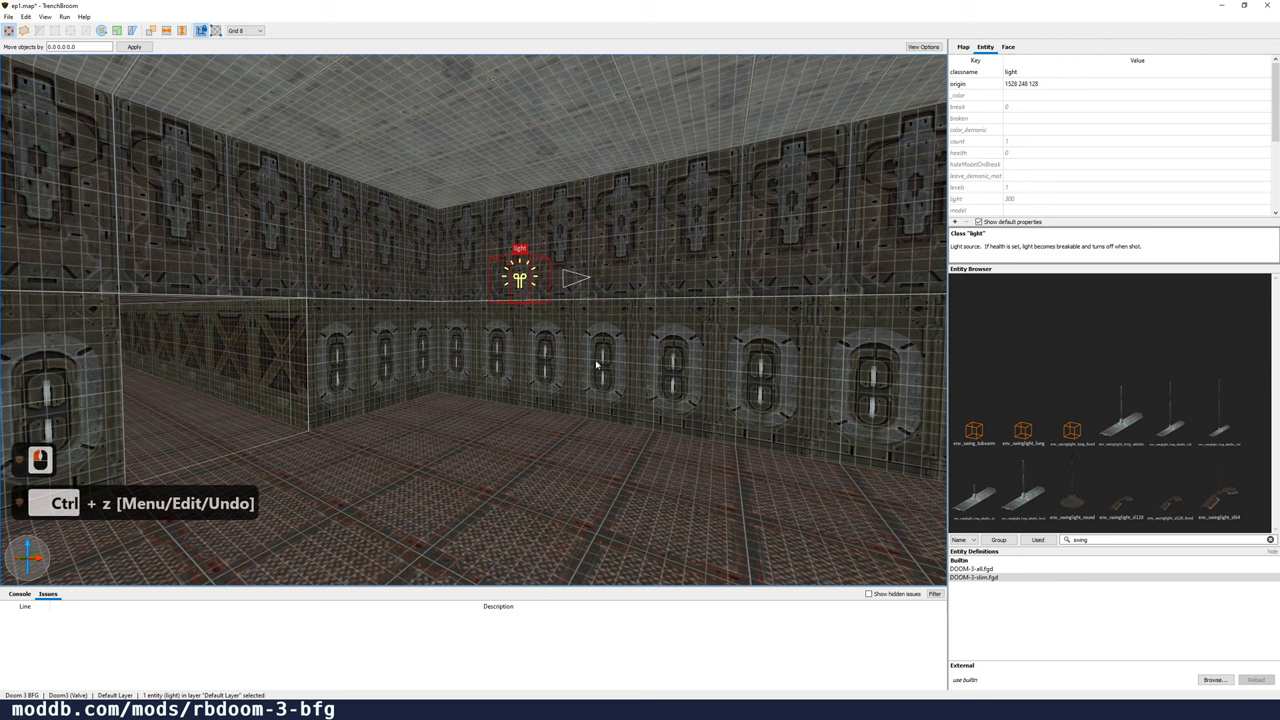
left_click_drag(1176, 432, 484, 69)
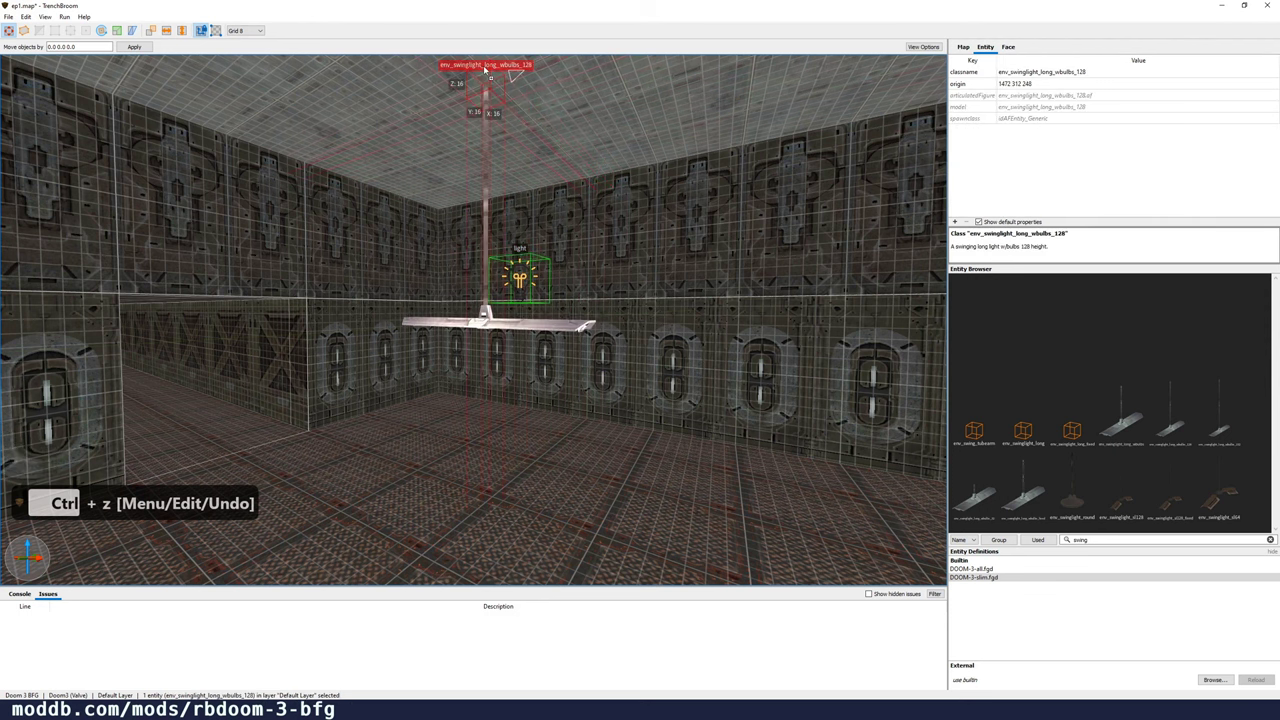
key("d")
right_click_drag(606, 288, 583, 248)
key("a")
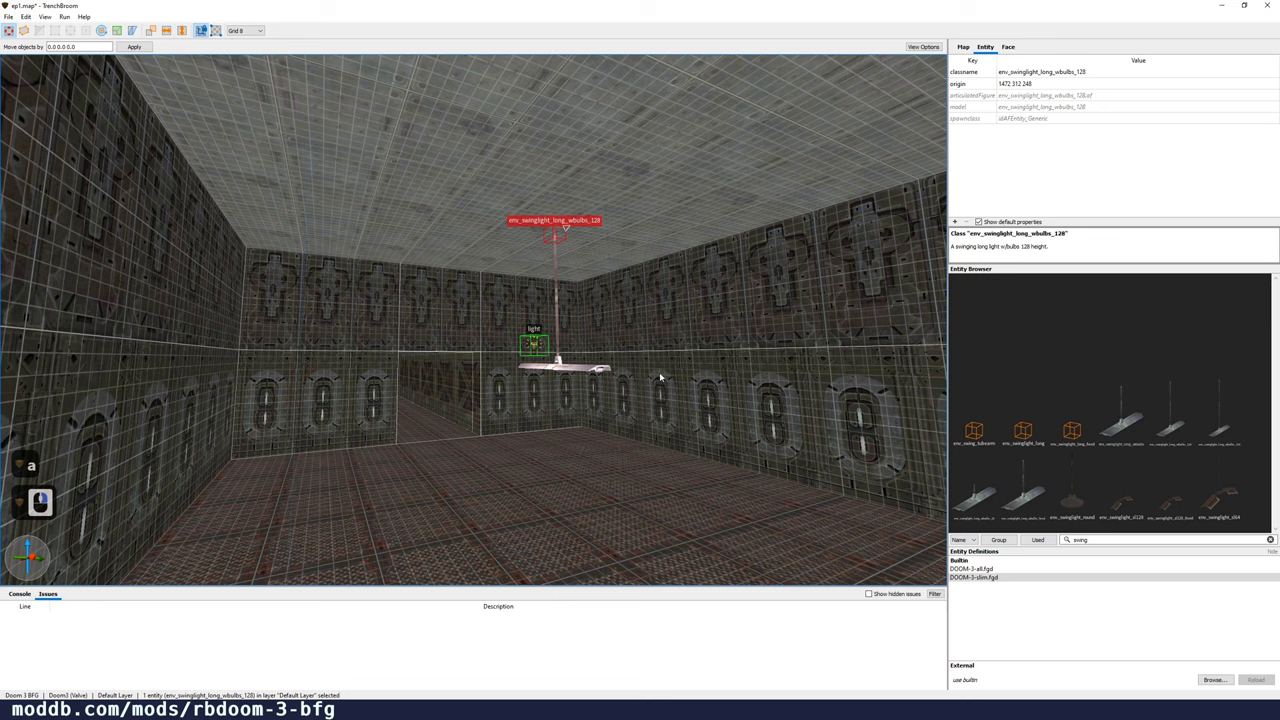
key("Delete")
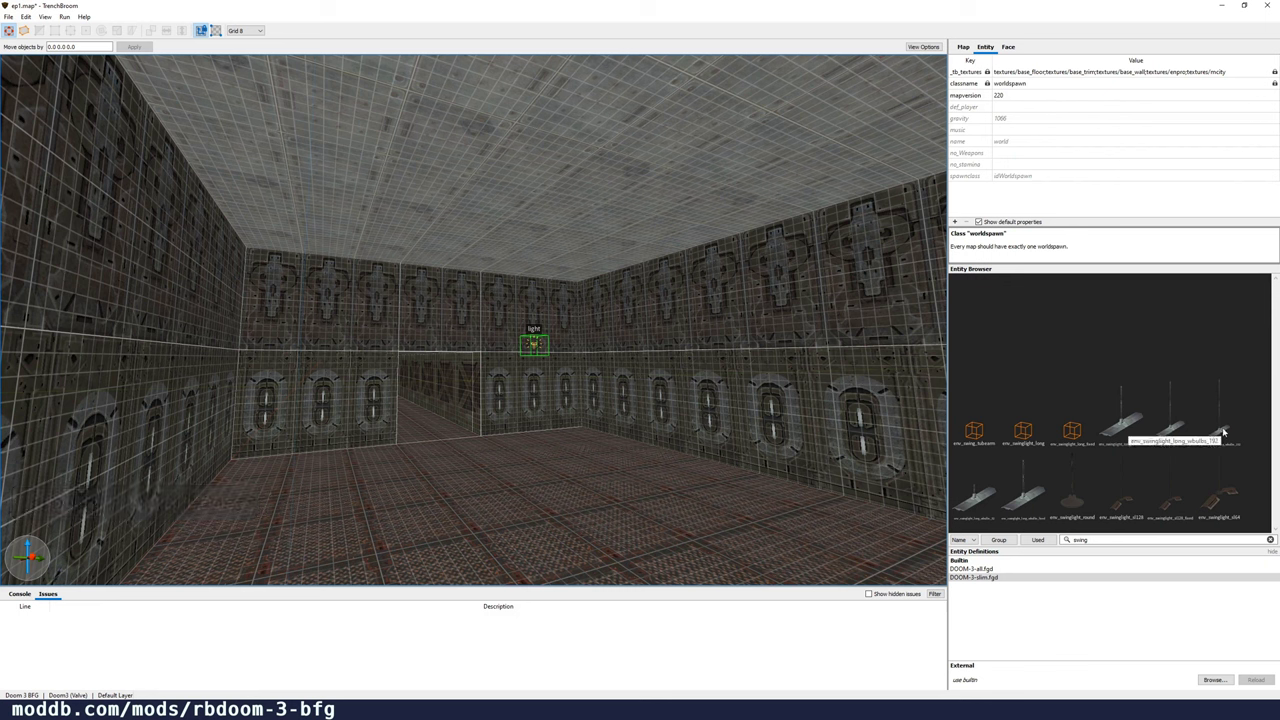
scroll(1231, 463, "down", 1)
left_click_drag(1219, 498, 523, 160)
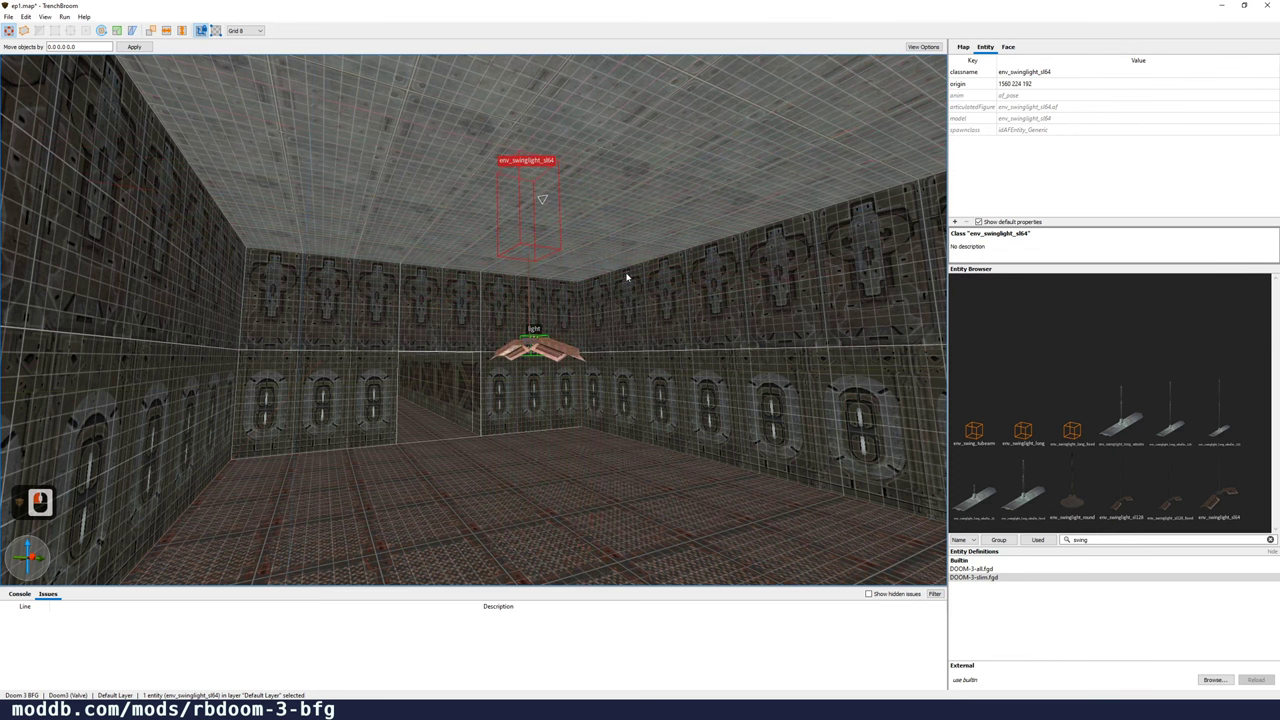
key("space")
scroll(477, 321, "up", 14)
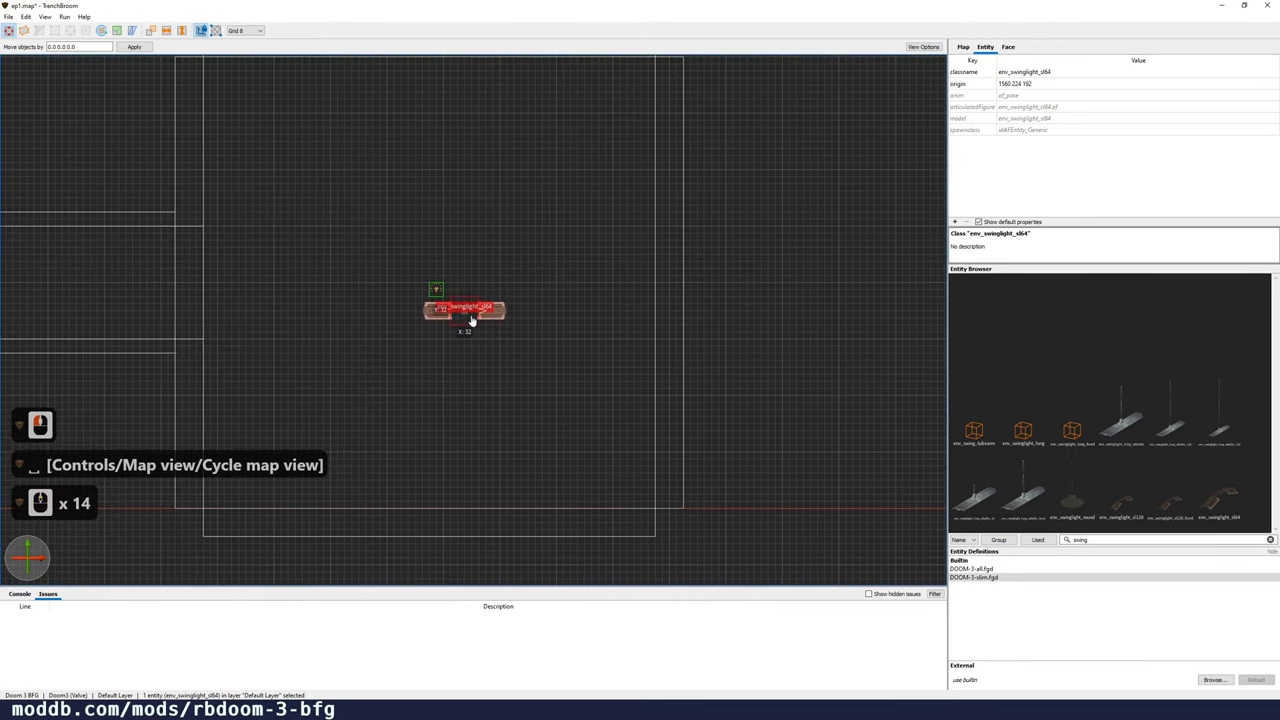
left_click_drag(445, 314, 401, 296)
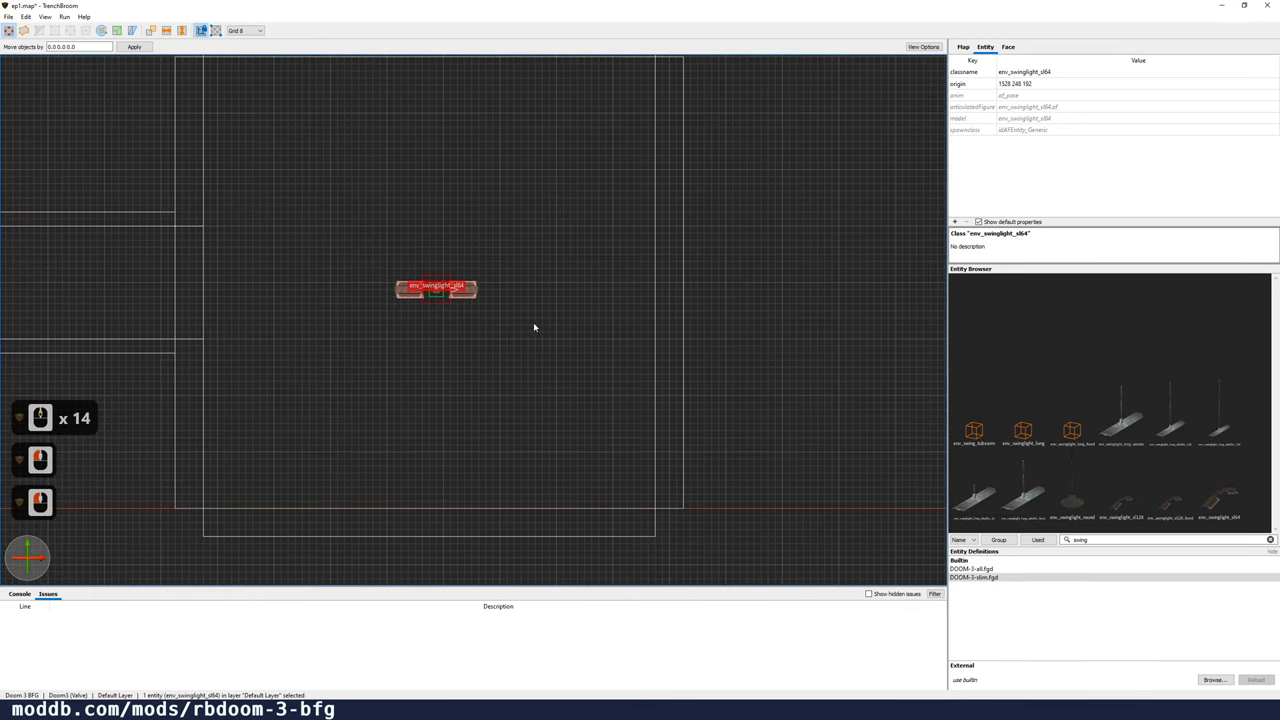
Step: Select the light beneath the swinging fixture and lower it to a height of 96
key("space")
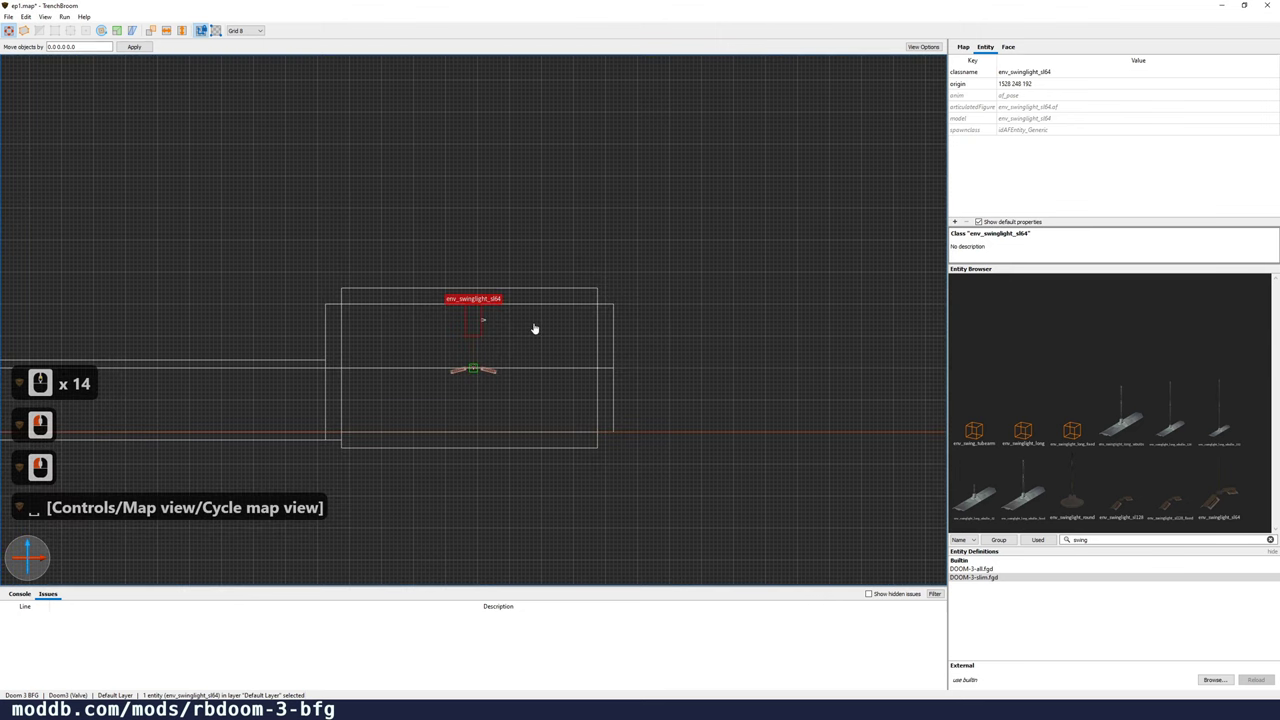
left_click(476, 375)
left_click(475, 375)
left_click(473, 376)
left_click_drag(473, 376, 474, 392)
key("space")
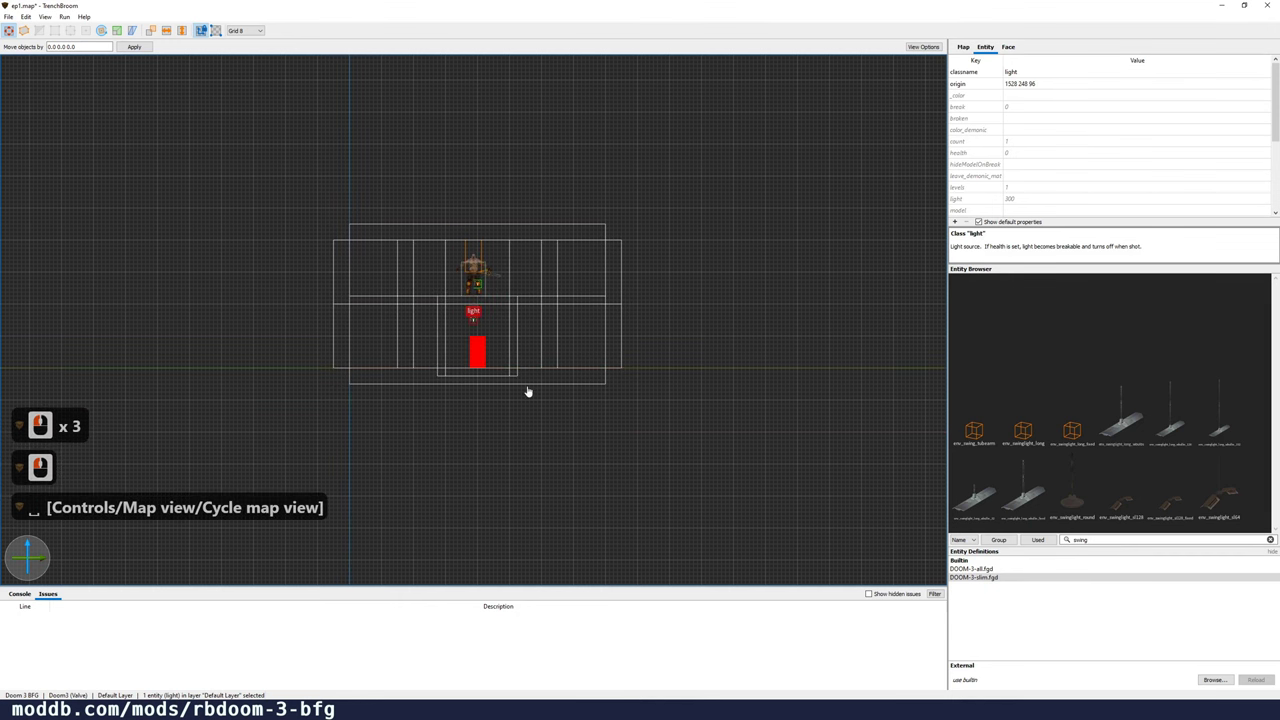
Step: Select the env_swinglight_sl64 fixture in the 3D view and start the Rotate tool on it
key("space")
left_click(511, 218)
left_click(511, 218)
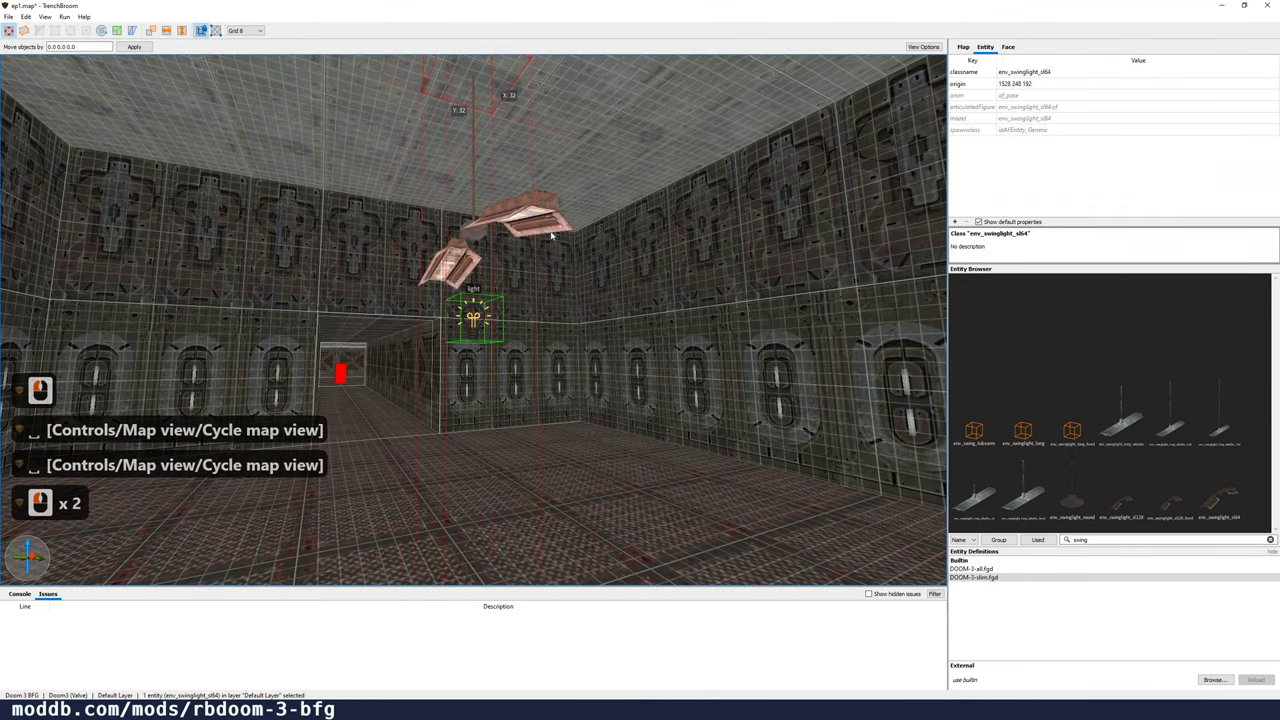
right_click_drag(553, 251, 548, 239)
key("r")
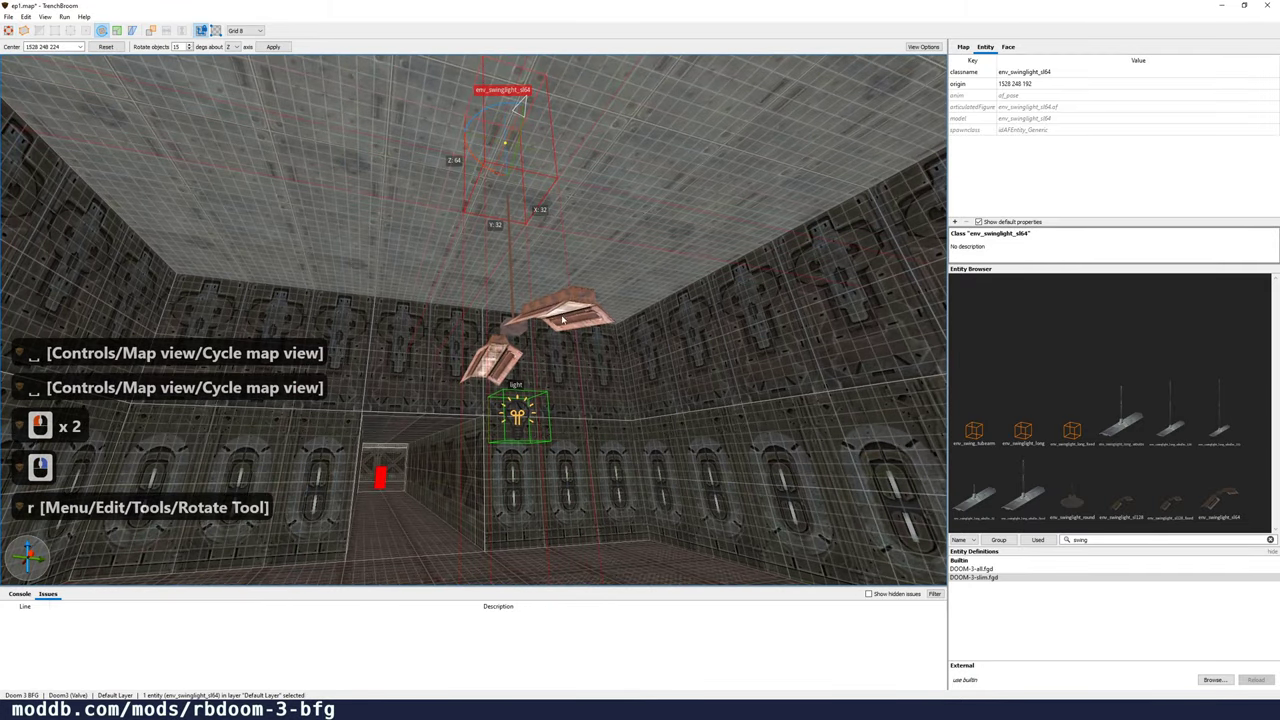